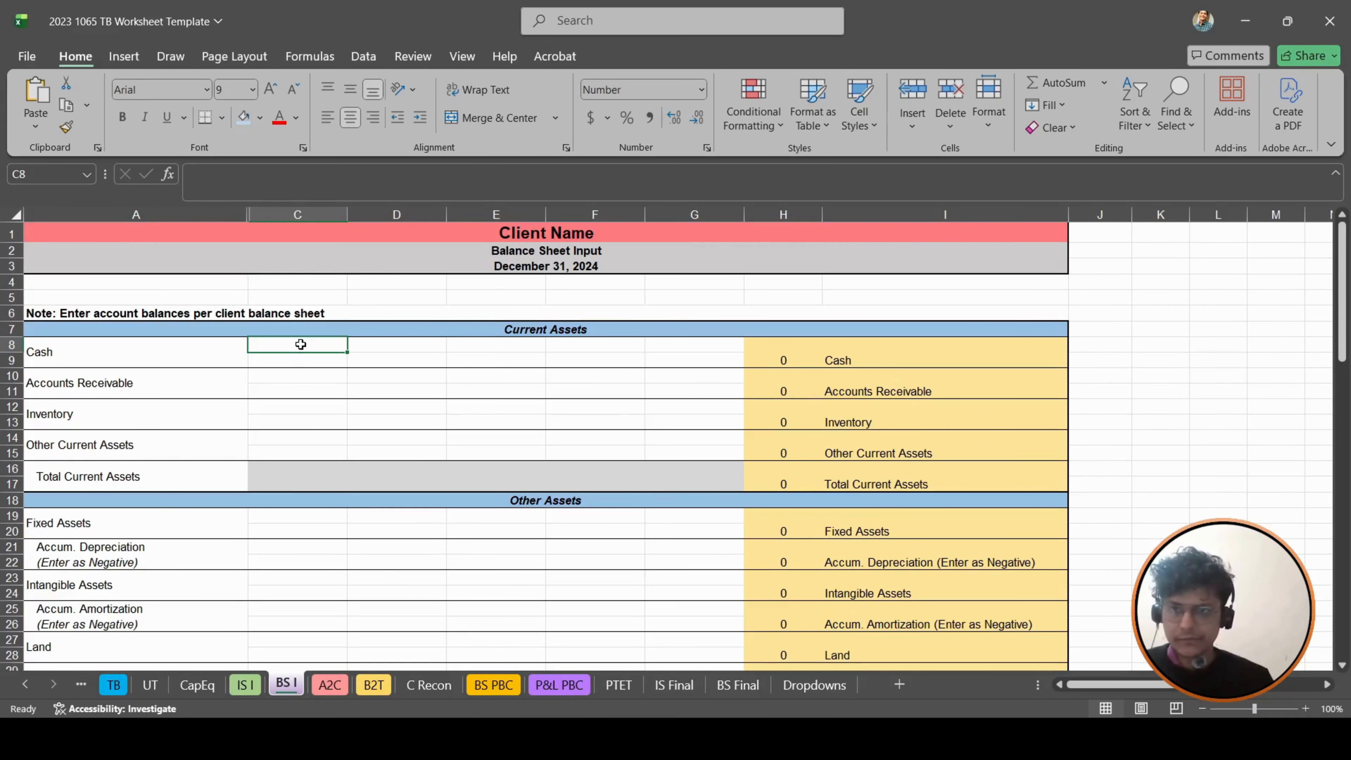
# - Link the Cash label cell C8 on the BS I sheet to the Bank Accounts heading in A10 of BS PBC
pyautogui.write('+')
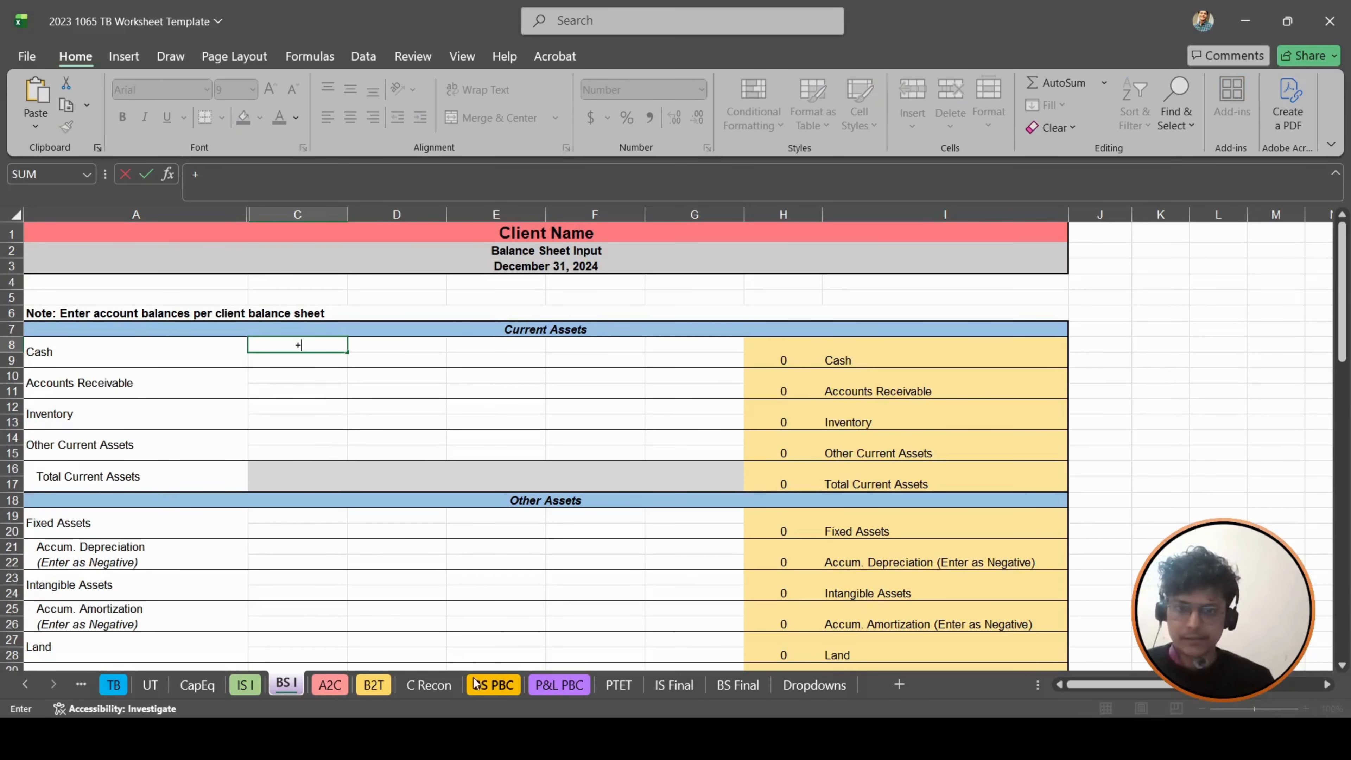
pyautogui.click(493, 685)
pyautogui.scroll(9, 499, 490)
pyautogui.scroll(9, 499, 490)
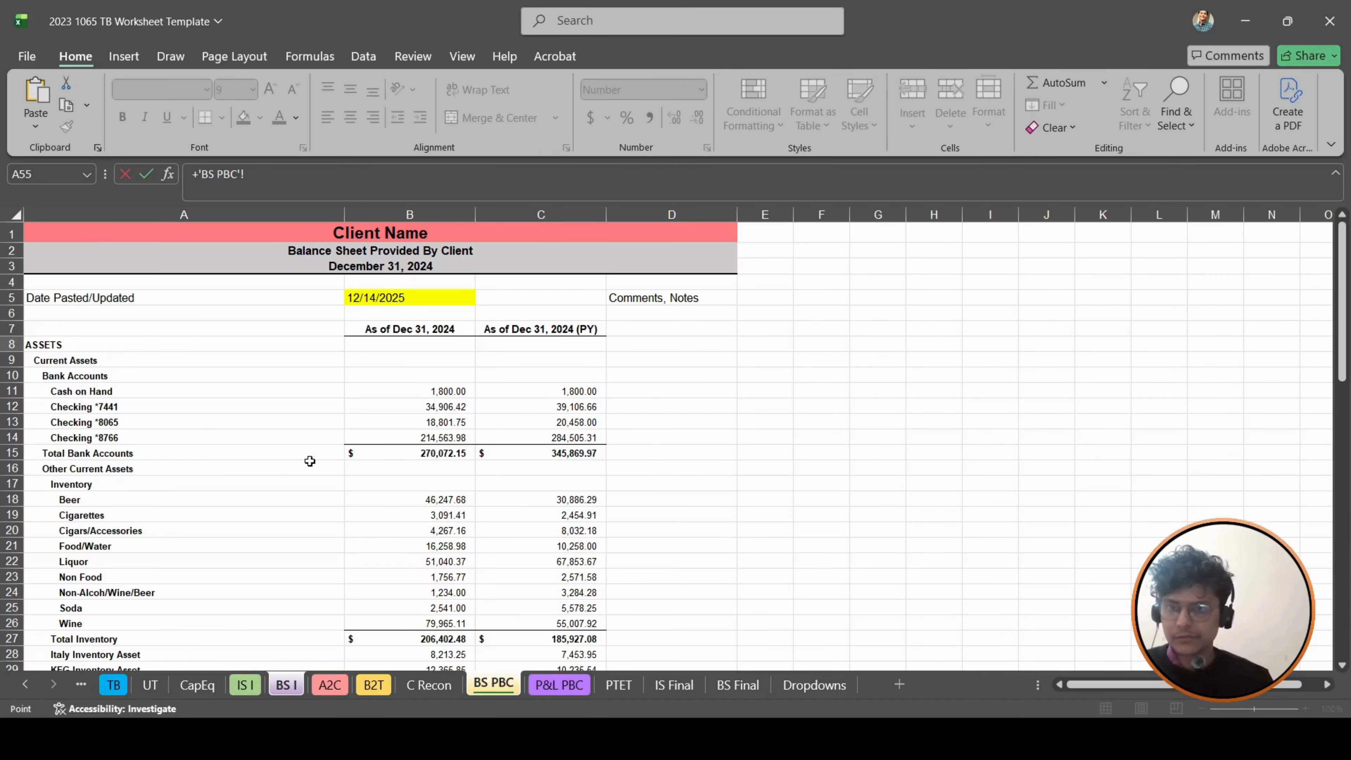
pyautogui.click(83, 378)
pyautogui.press('Return')
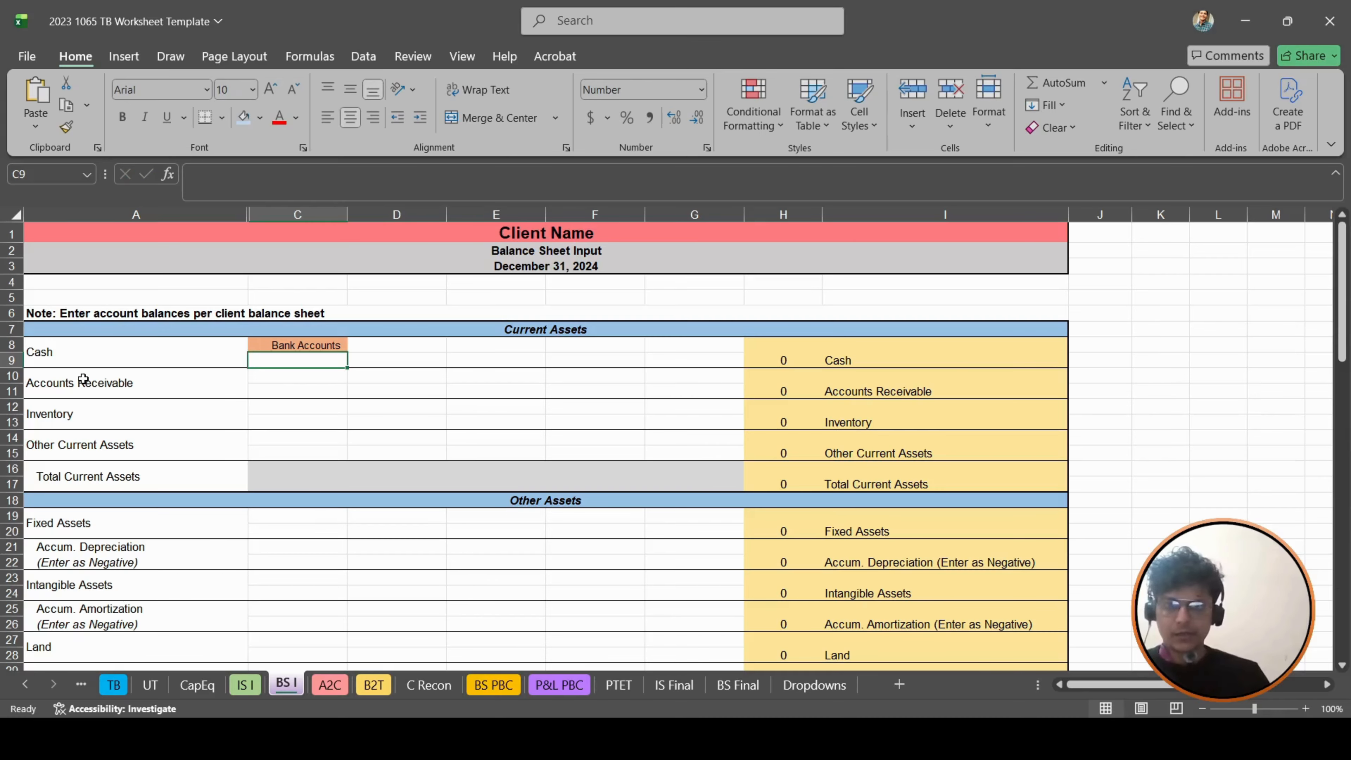
# - Link the Cash amount cell C9 to the current-year Total Bank Accounts balance in B15 of BS PBC
pyautogui.write('+')
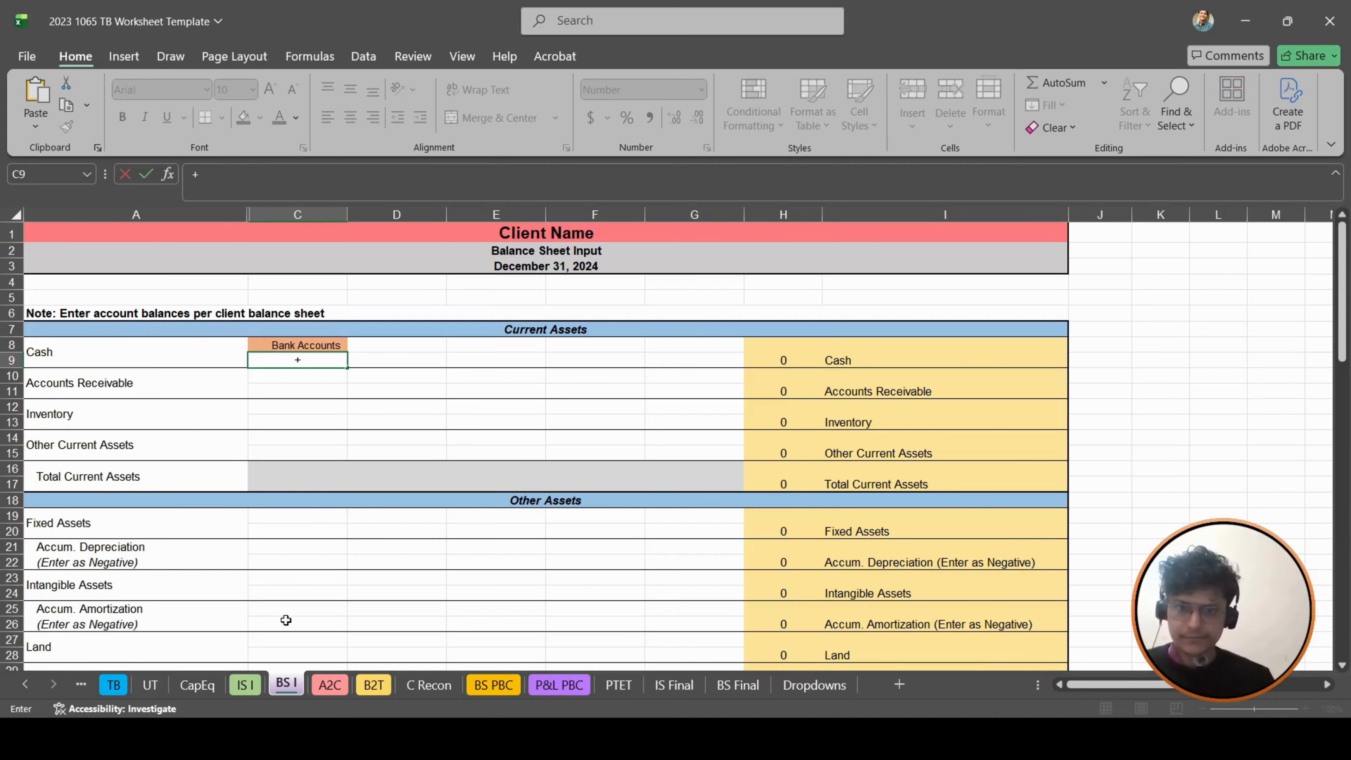
pyautogui.click(494, 687)
pyautogui.click(440, 453)
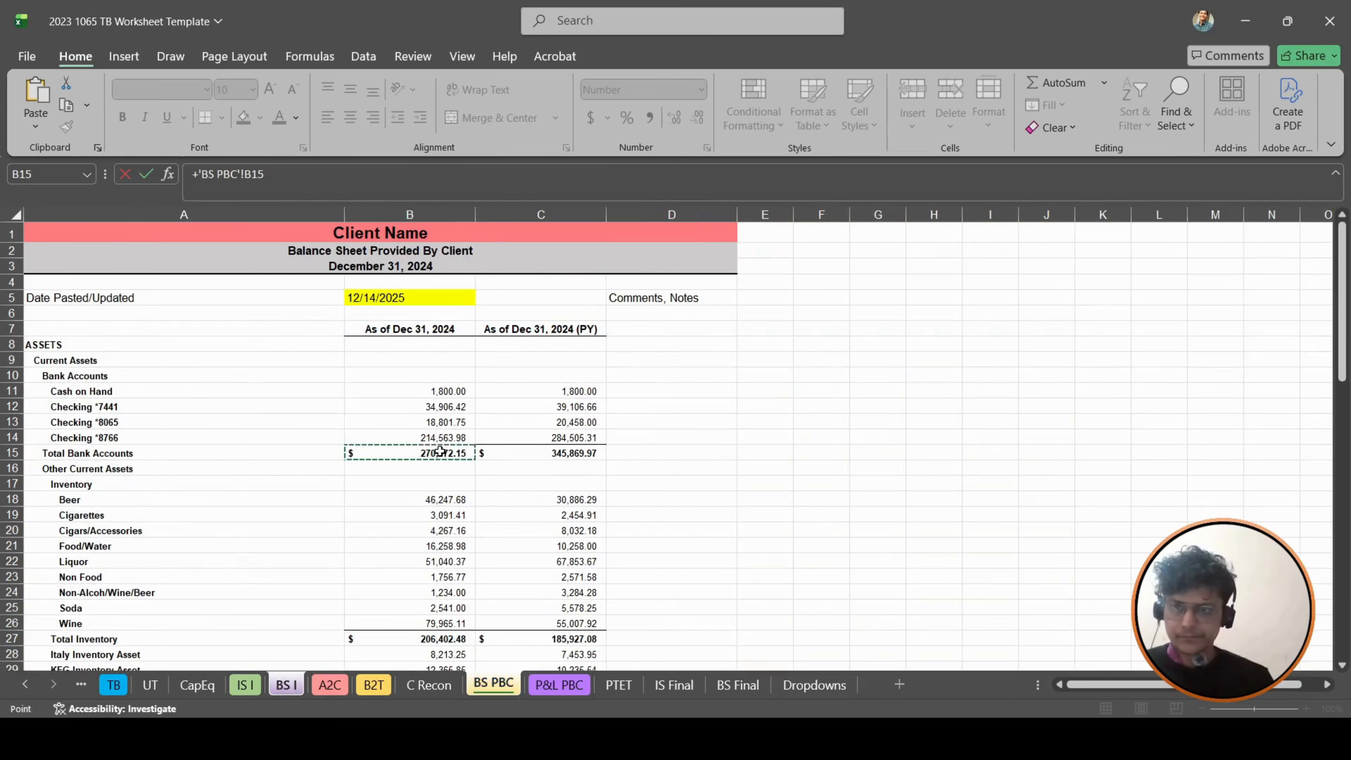
pyautogui.press('Return')
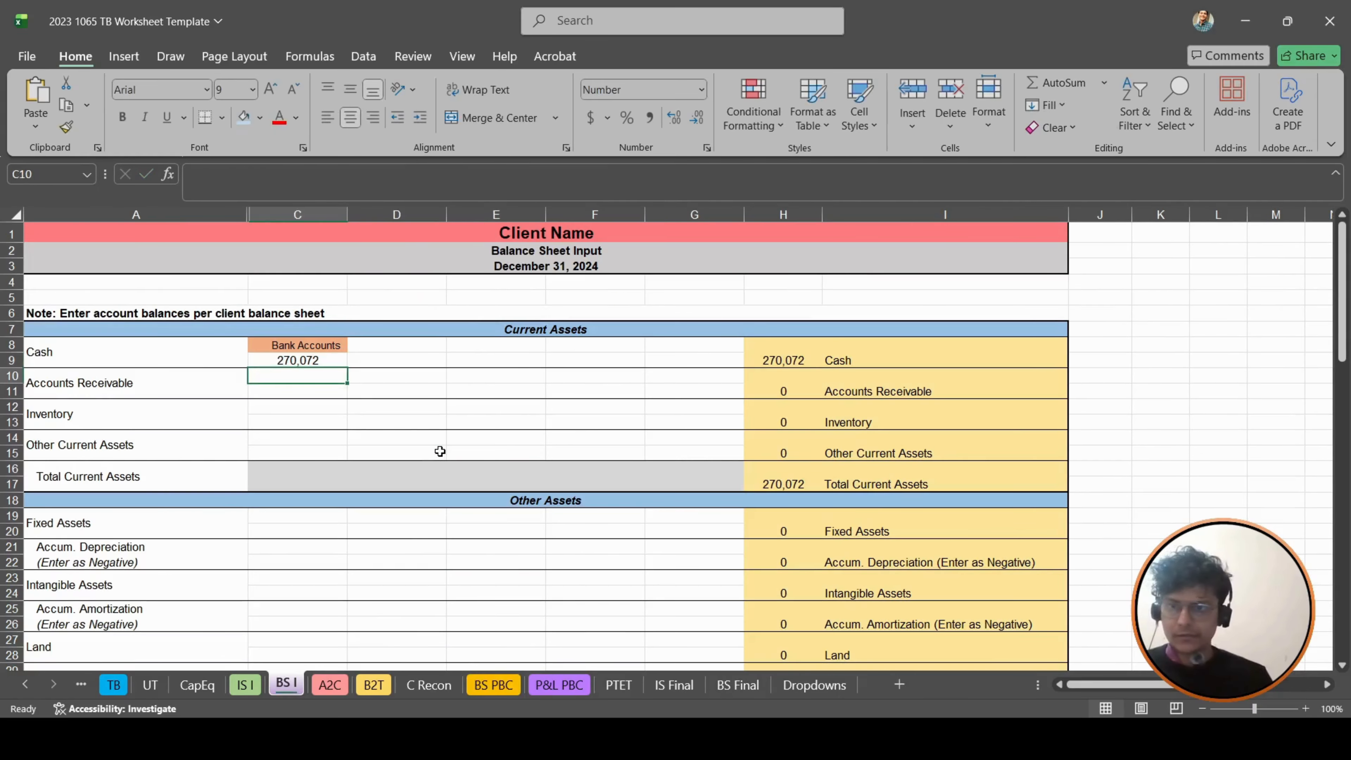
# - Link the Inventory label cell C12 to the Total Inventory label in A27 of BS PBC
pyautogui.press('Left')
pyautogui.press('Down')
pyautogui.press('Down')
pyautogui.press('Up')
pyautogui.press('Right')
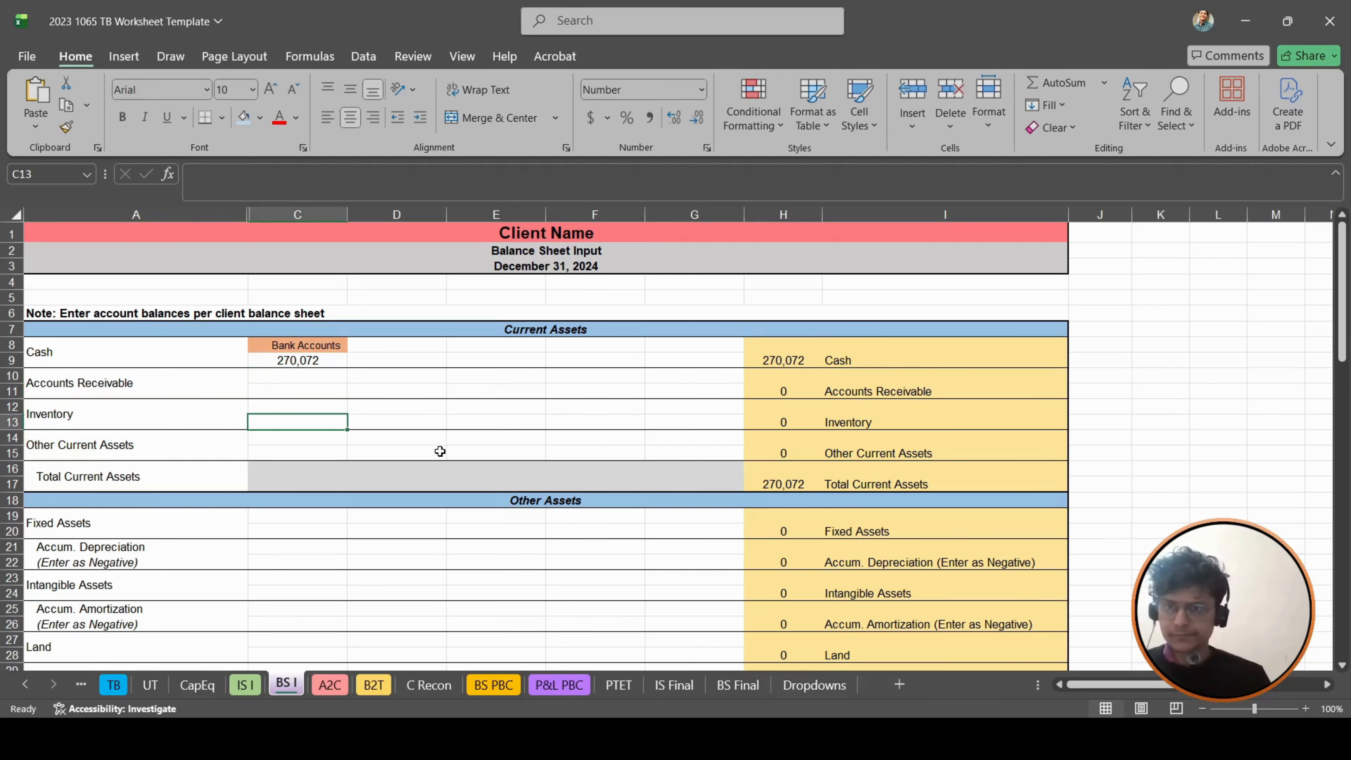
pyautogui.press('Up')
pyautogui.write('+')
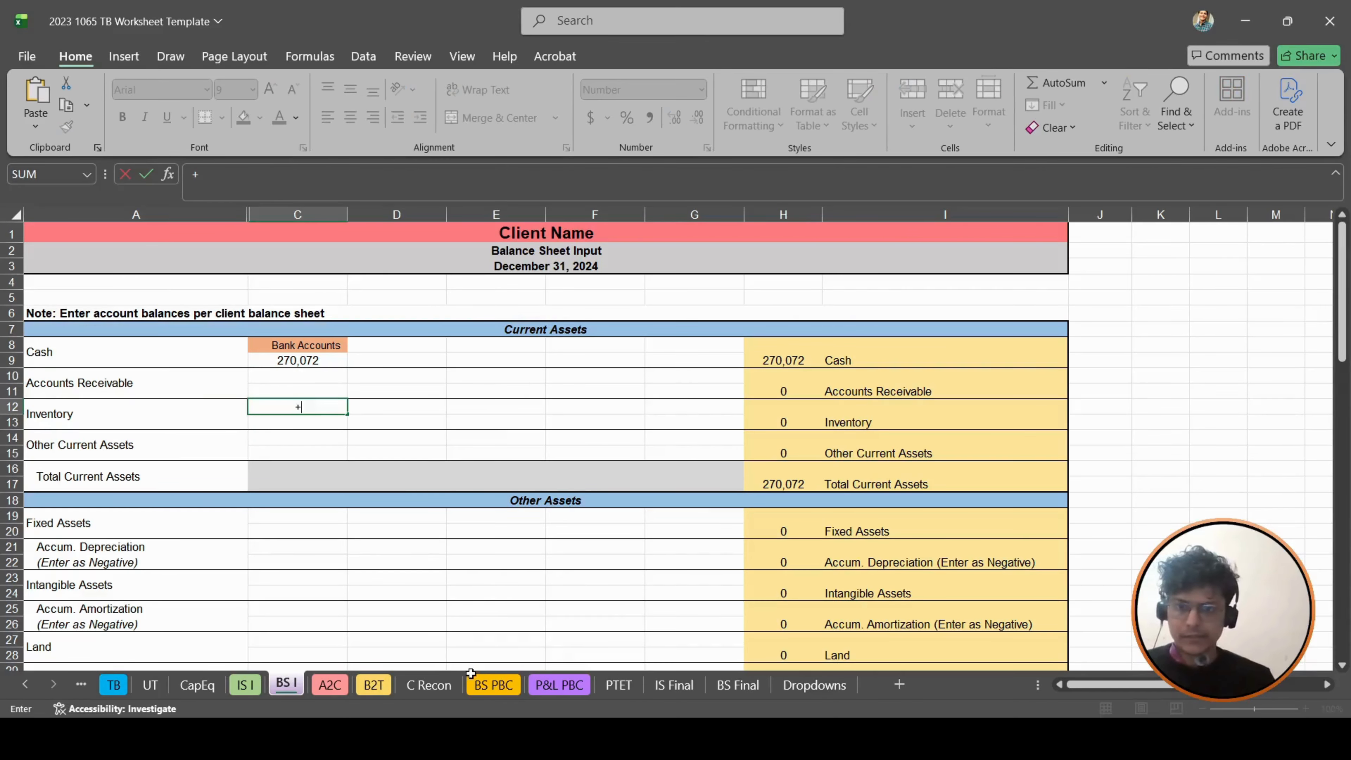
pyautogui.click(498, 686)
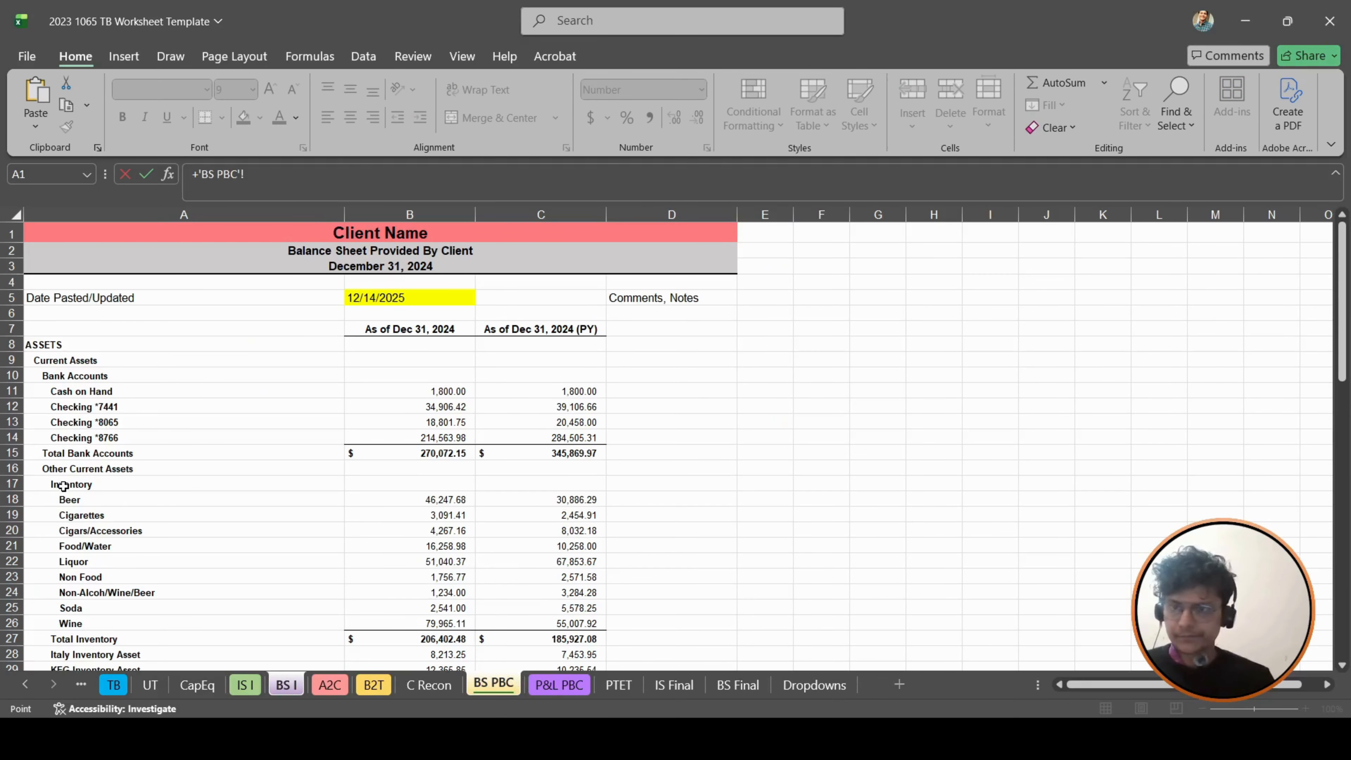
pyautogui.scroll(-2, 62, 486)
pyautogui.click(125, 540)
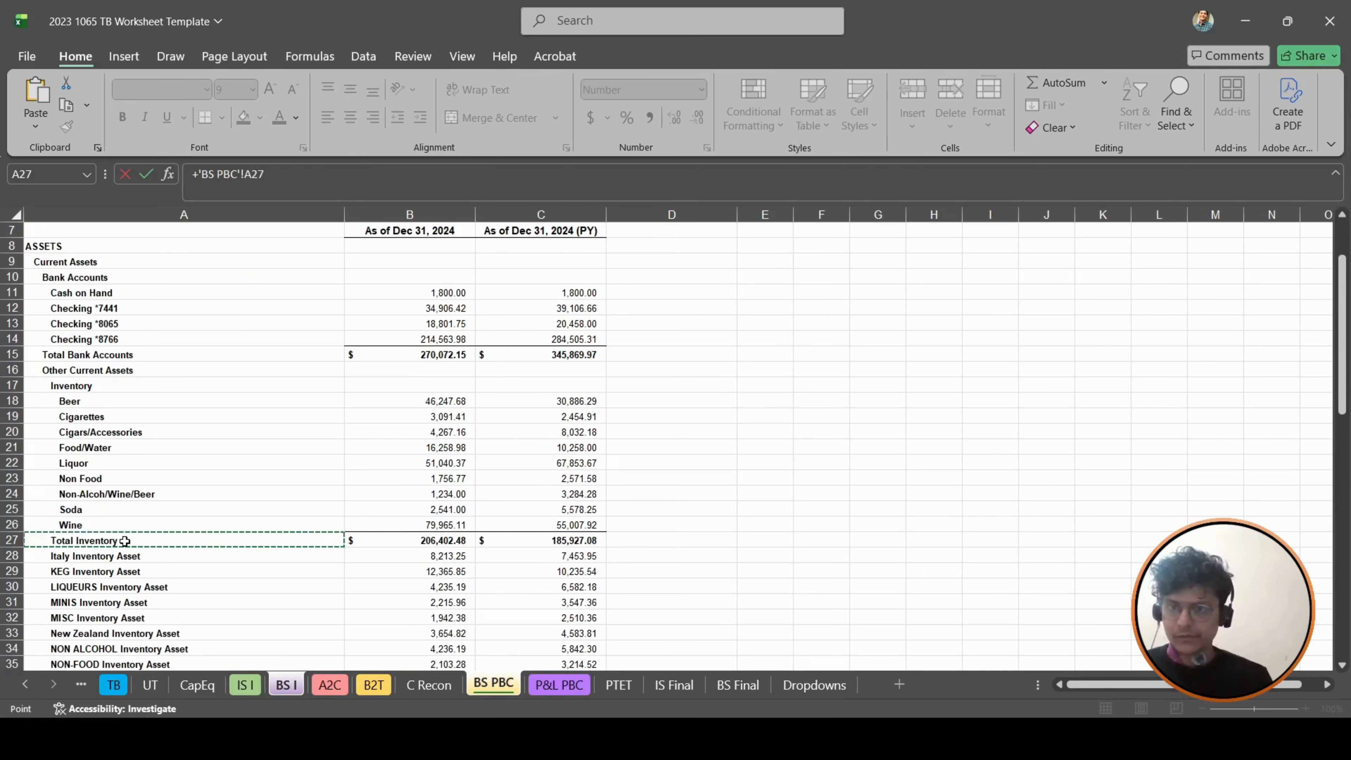
pyautogui.press('Return')
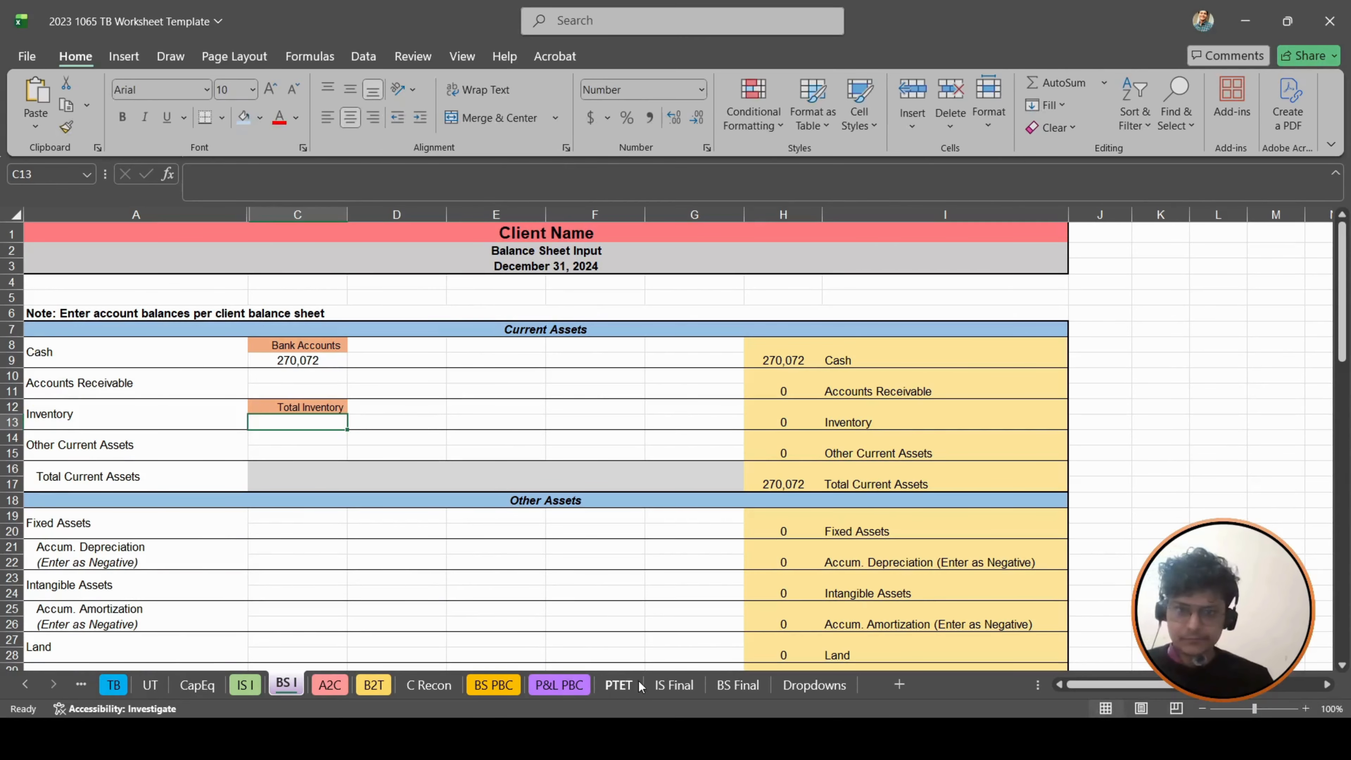
# - Start the Inventory amount formula in C13 with a reference to the Total Inventory balance in B27 of BS PBC
pyautogui.write('+')
pyautogui.click(493, 685)
pyautogui.scroll(10, 178, 499)
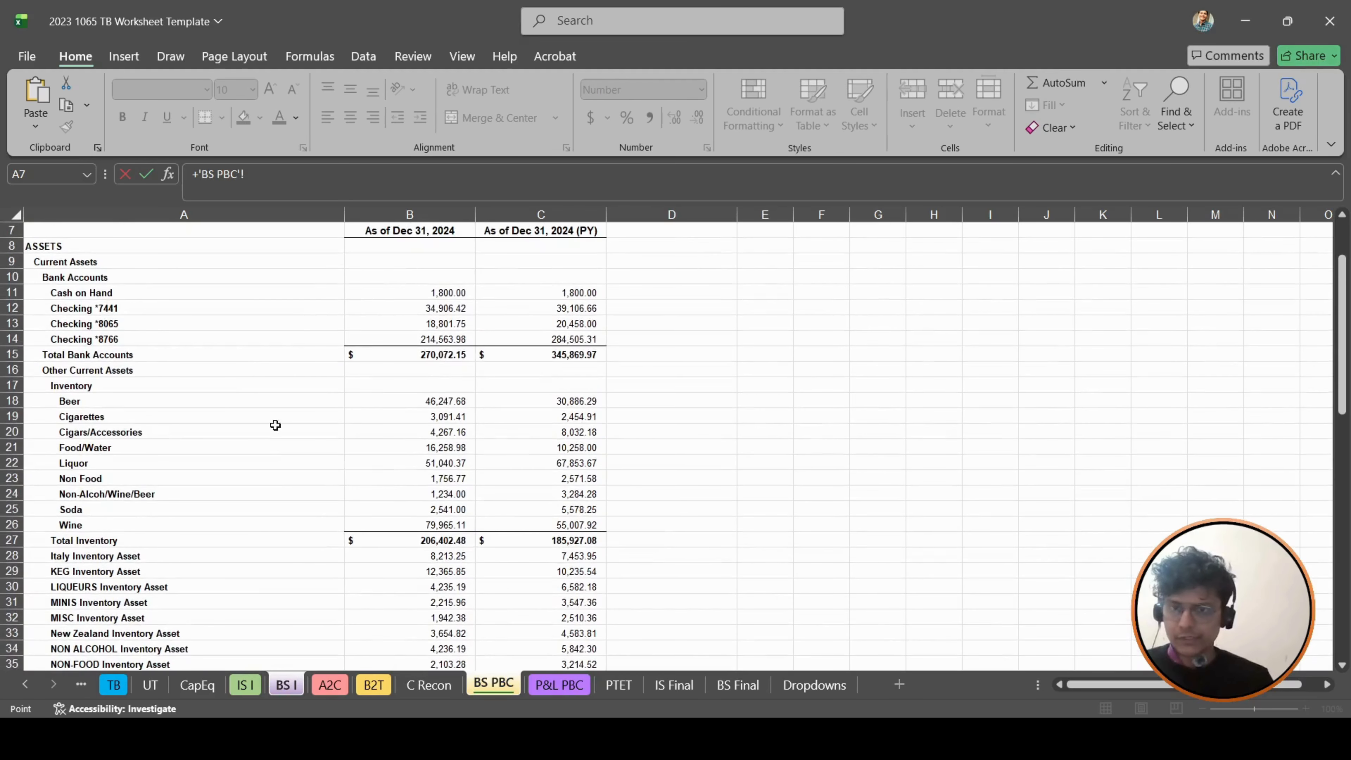
pyautogui.scroll(-1, 178, 499)
pyautogui.scroll(-1, 178, 498)
pyautogui.scroll(-2, 126, 441)
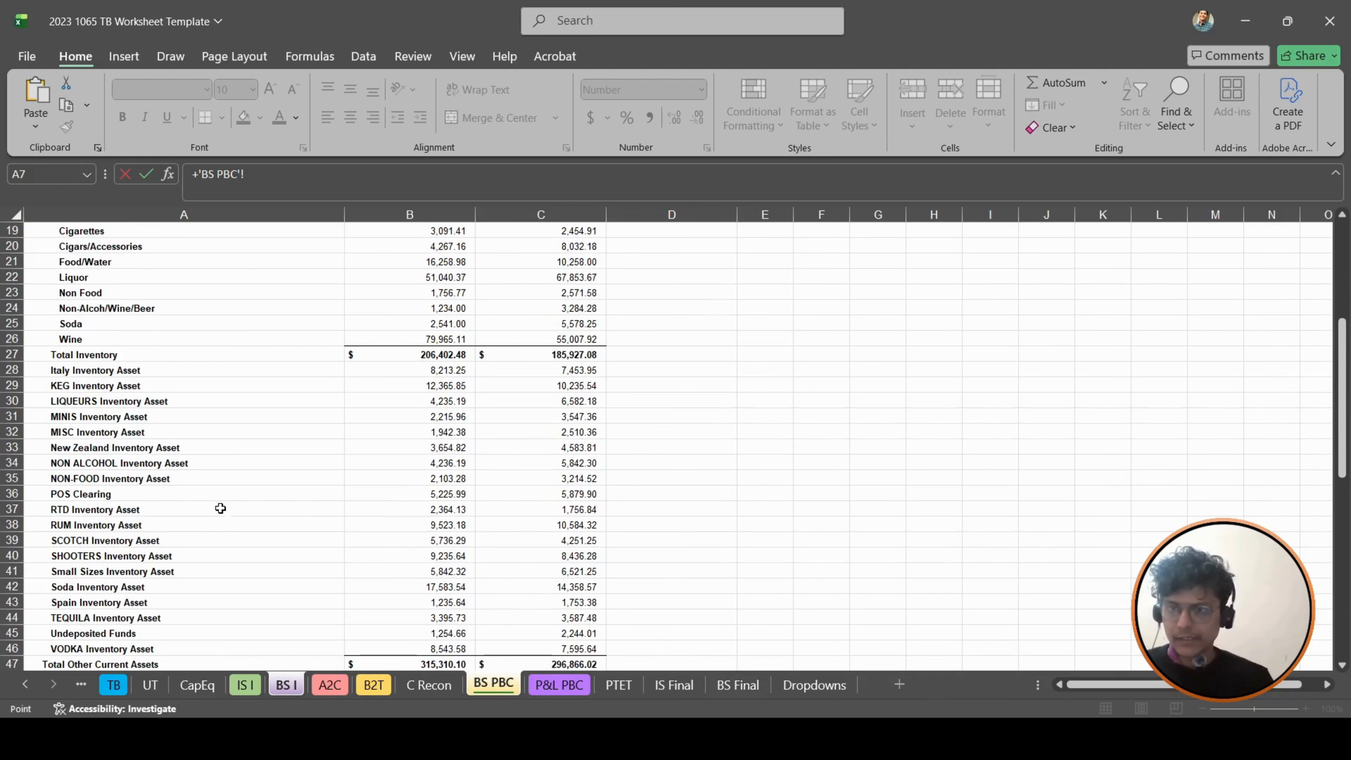
pyautogui.scroll(-2, 190, 406)
pyautogui.scroll(3, 187, 404)
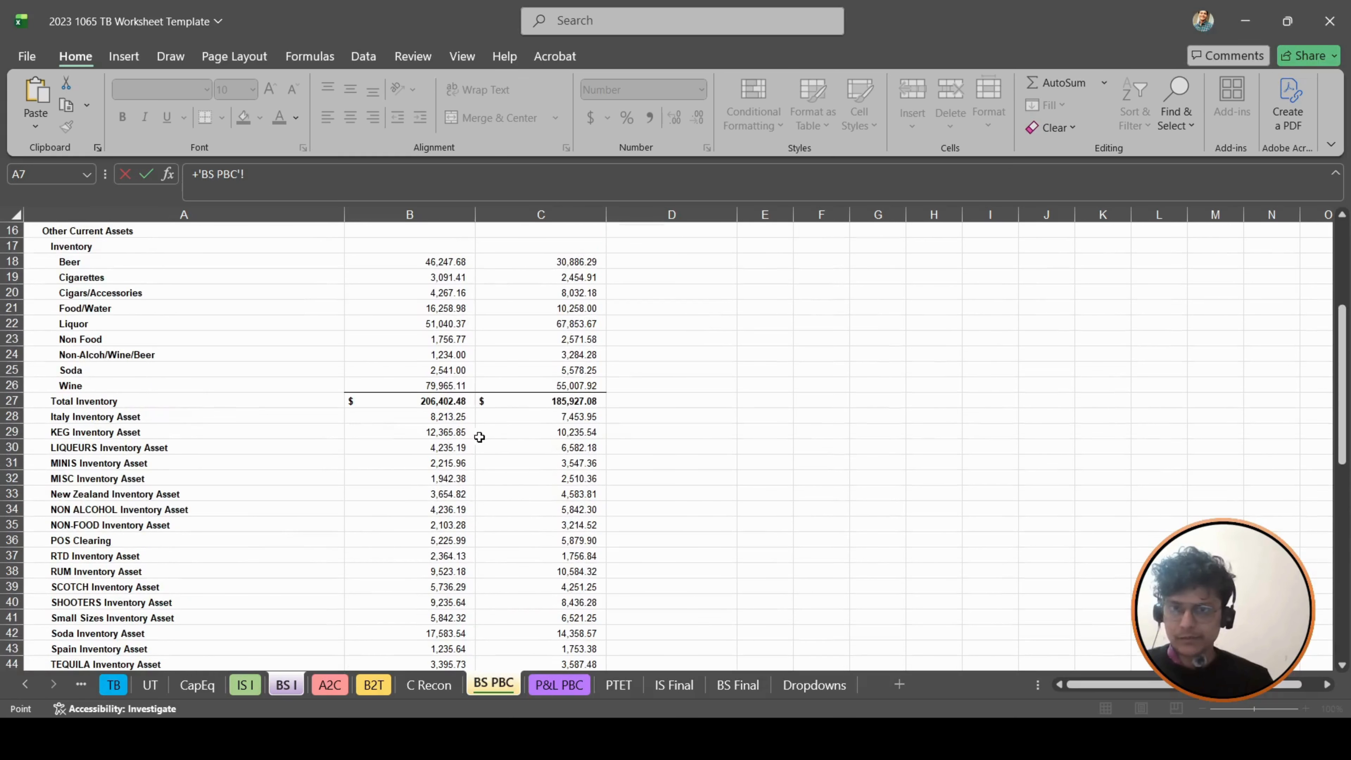
pyautogui.click(450, 400)
# - Complete the Inventory amount formula by adding the SUM of BS PBC cells B28:B46
pyautogui.write('+')
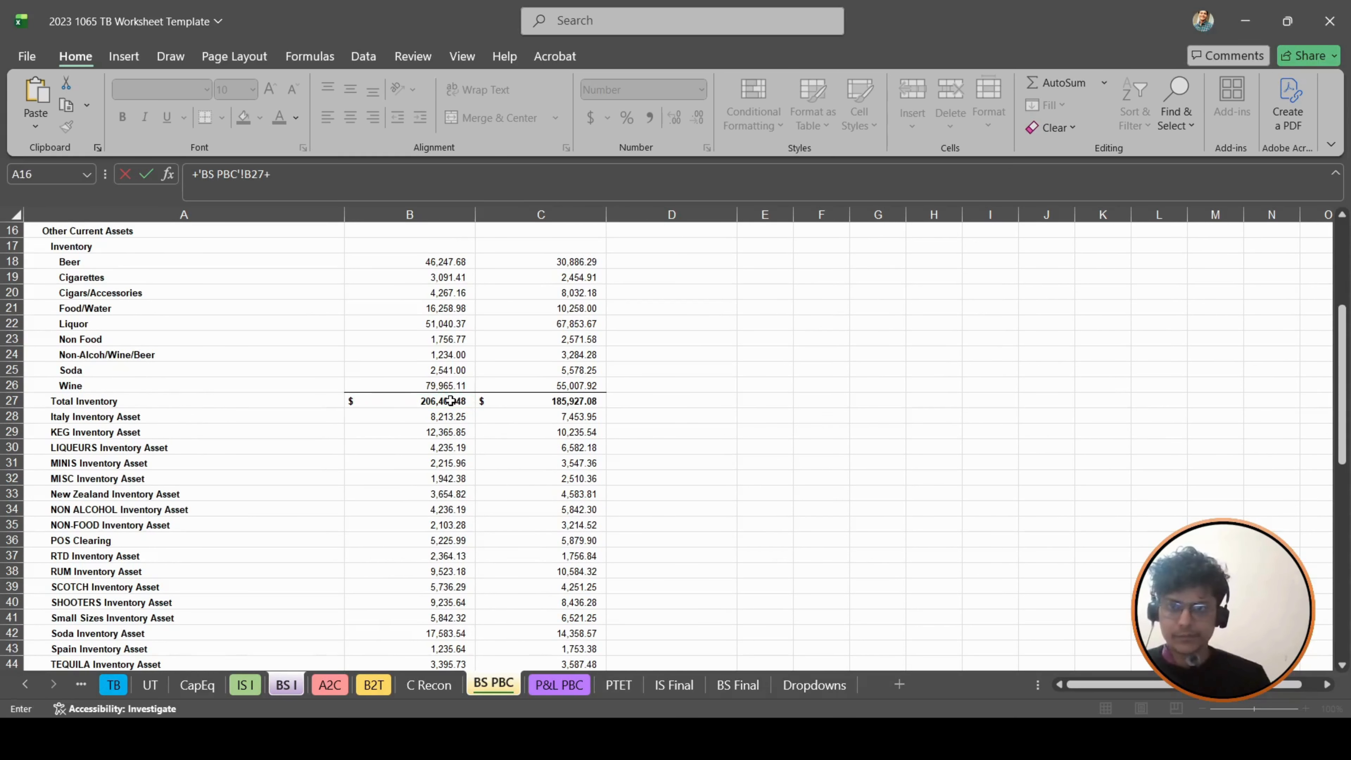
pyautogui.write('sum')
pyautogui.press('Tab')
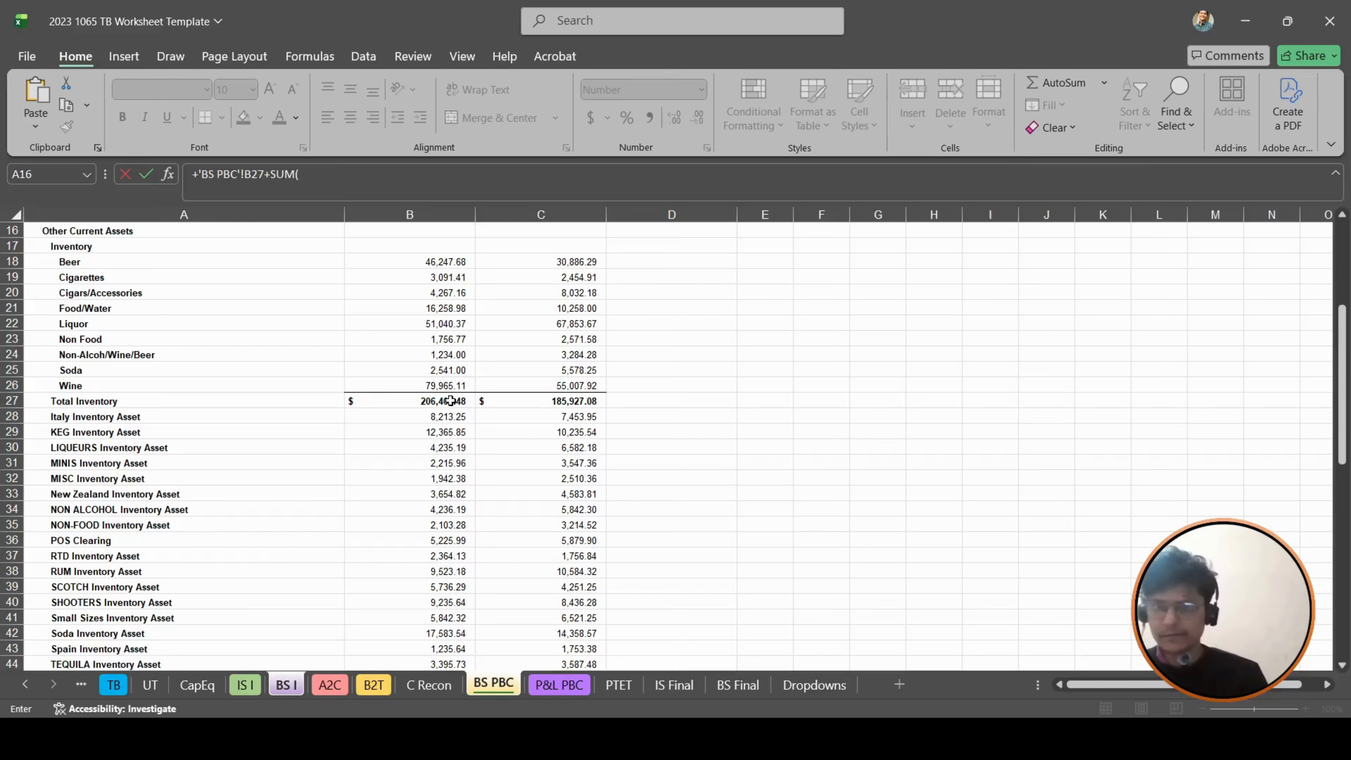
pyautogui.press('Down')
pyautogui.press('Down')
pyautogui.press('Down')
pyautogui.press('Down')
pyautogui.press('Right')
pyautogui.press('Down')
pyautogui.press('Down')
pyautogui.press('Down')
pyautogui.press('Down')
pyautogui.press('Down')
pyautogui.press('Down')
pyautogui.press('Down')
pyautogui.press('Down')
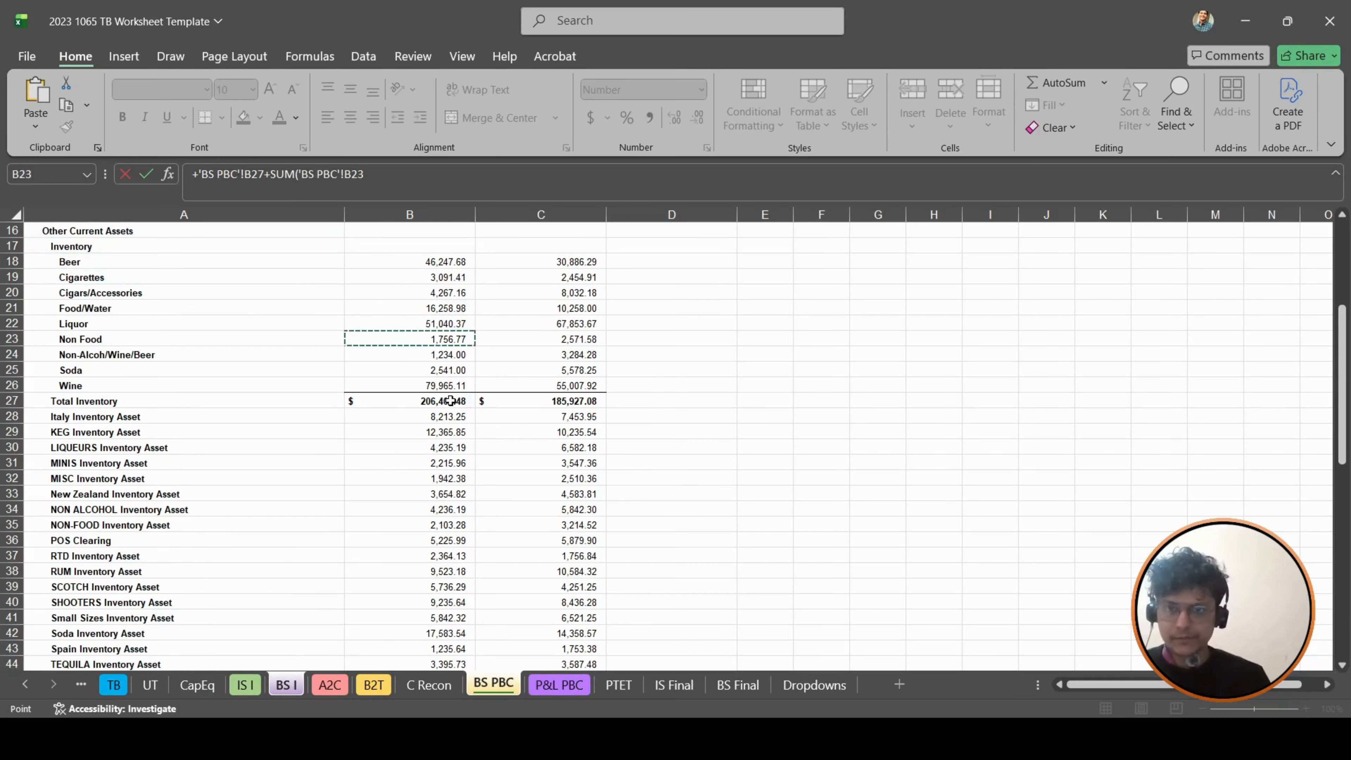
pyautogui.hotkey('shift', 'Down')
pyautogui.hotkey('shift', 'Down')
pyautogui.hotkey('shift', 'Down')
pyautogui.hotkey('shift', 'Down')
pyautogui.hotkey('shift', 'Down')
pyautogui.hotkey('shift', 'Down')
pyautogui.hotkey('shift', 'Down')
pyautogui.hotkey('shift', 'Down')
pyautogui.hotkey('shift', 'Down')
pyautogui.hotkey('shift', 'Down')
pyautogui.hotkey('shift', 'Down')
pyautogui.hotkey('shift', 'Down')
pyautogui.hotkey('shift', 'Down')
pyautogui.hotkey('shift', 'Down')
pyautogui.hotkey('shift', 'Down')
pyautogui.hotkey('shift', 'Down')
pyautogui.hotkey('shift', 'Down')
pyautogui.hotkey('shift', 'Down')
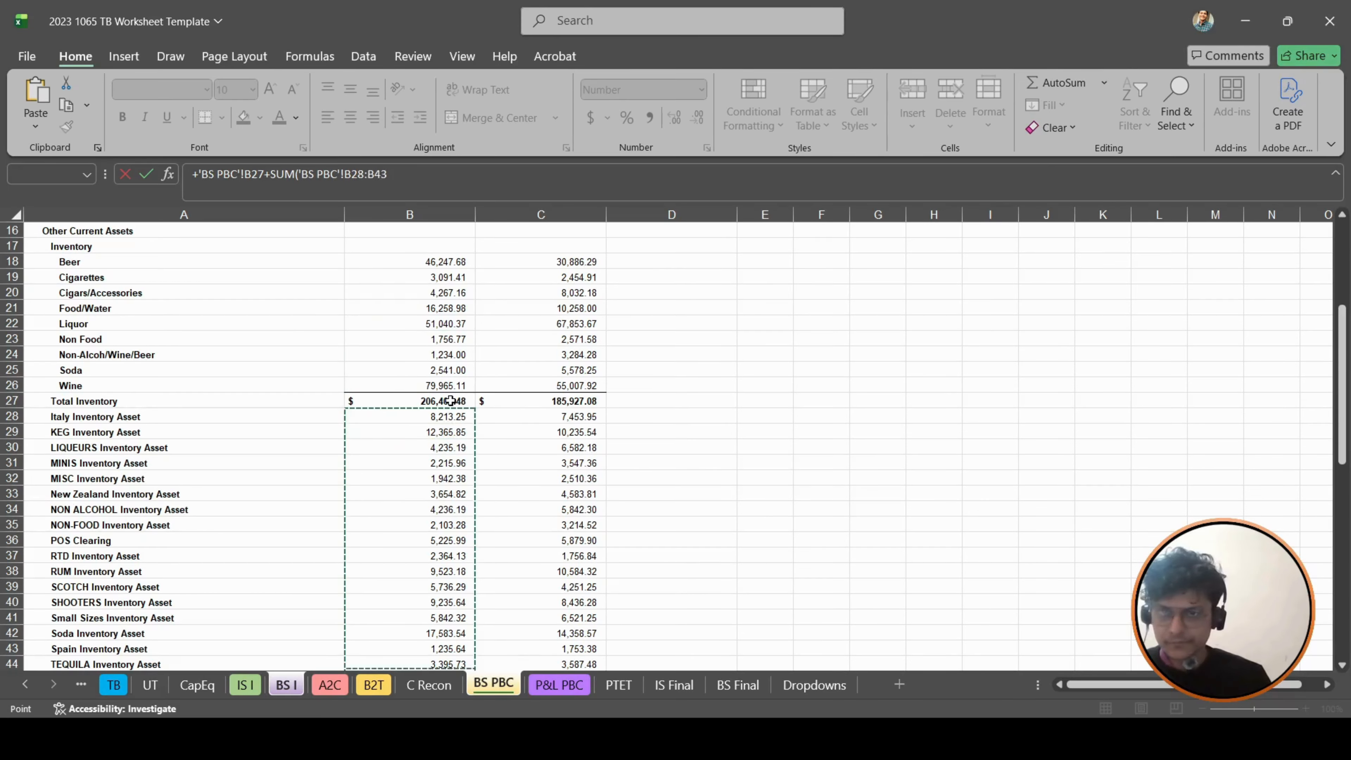
pyautogui.press('Return')
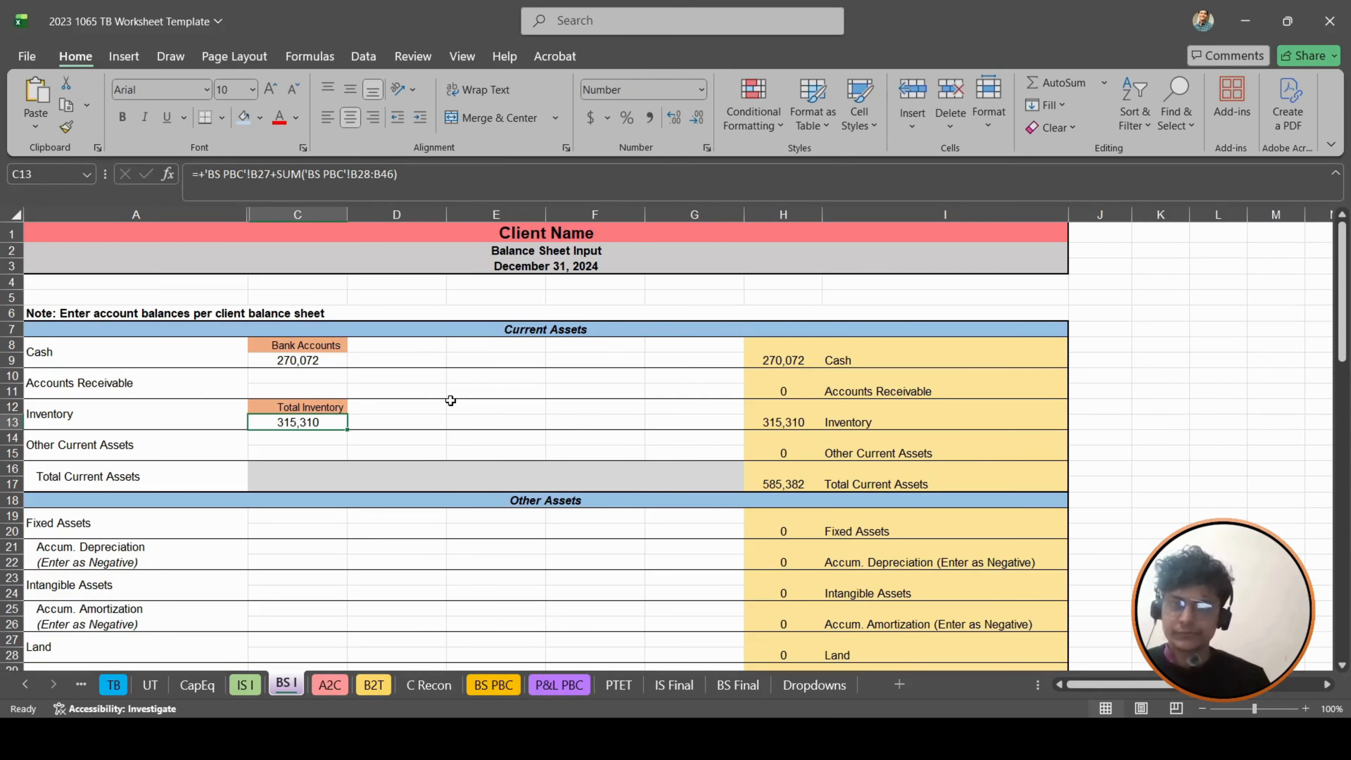
# - Link the Credit Cards label cell C36 on BS I to the Total Credit Cards label in A59 of BS PBC
pyautogui.scroll(-1, 512, 346)
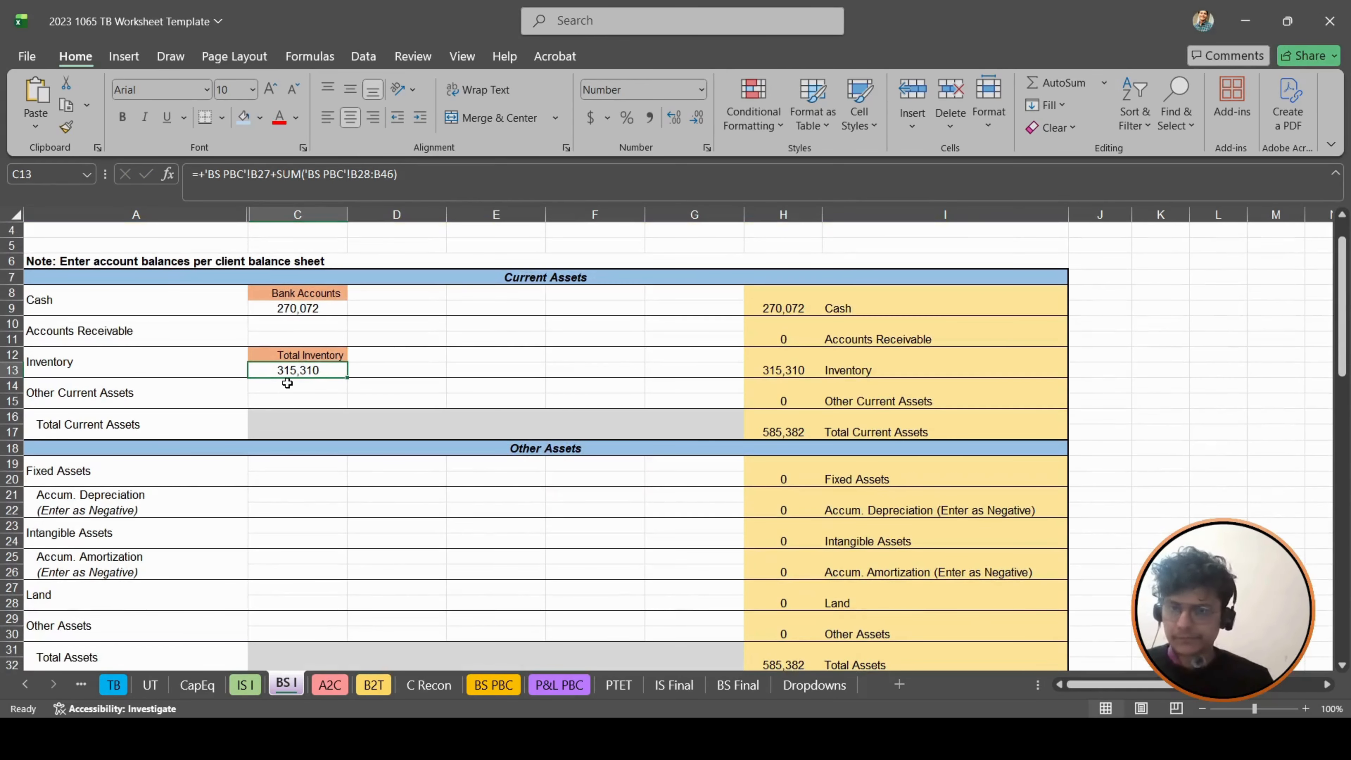
pyautogui.click(493, 685)
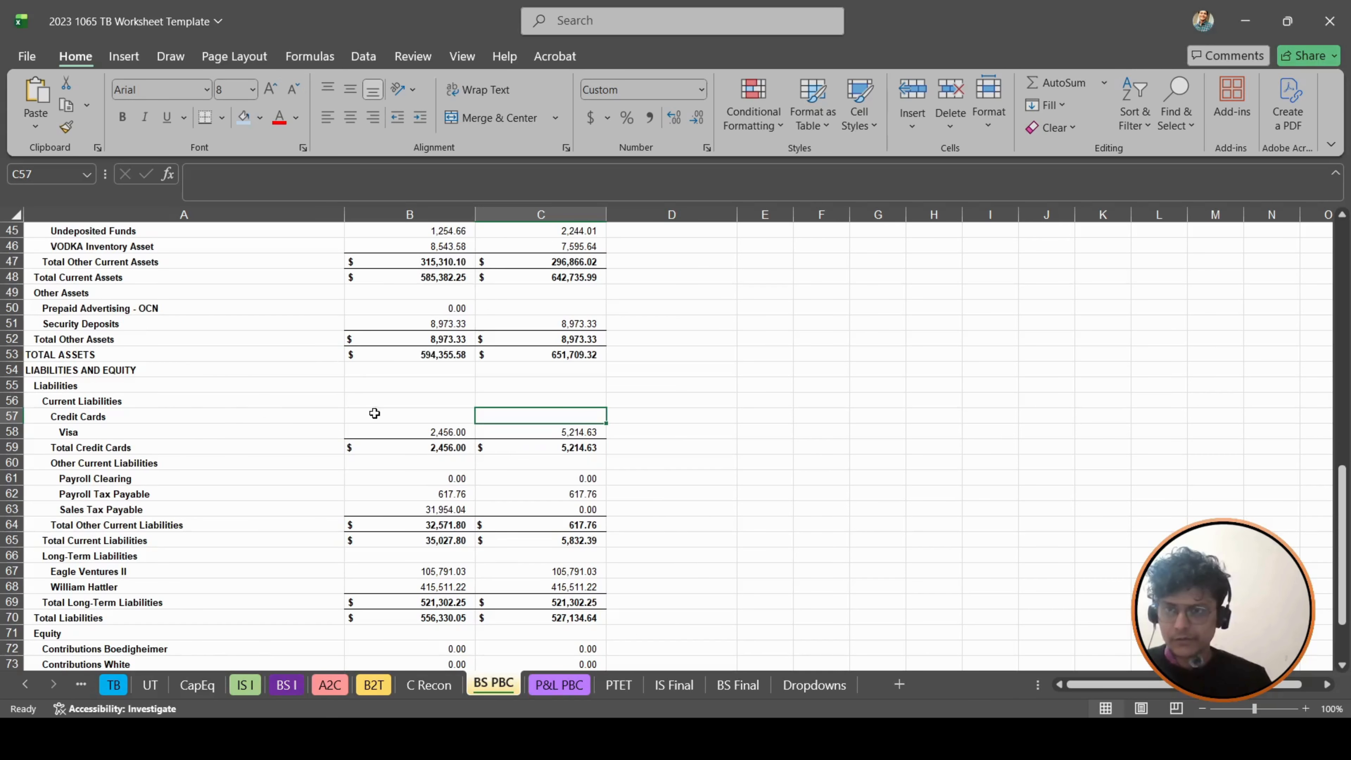
pyautogui.click(477, 431)
pyautogui.click(431, 432)
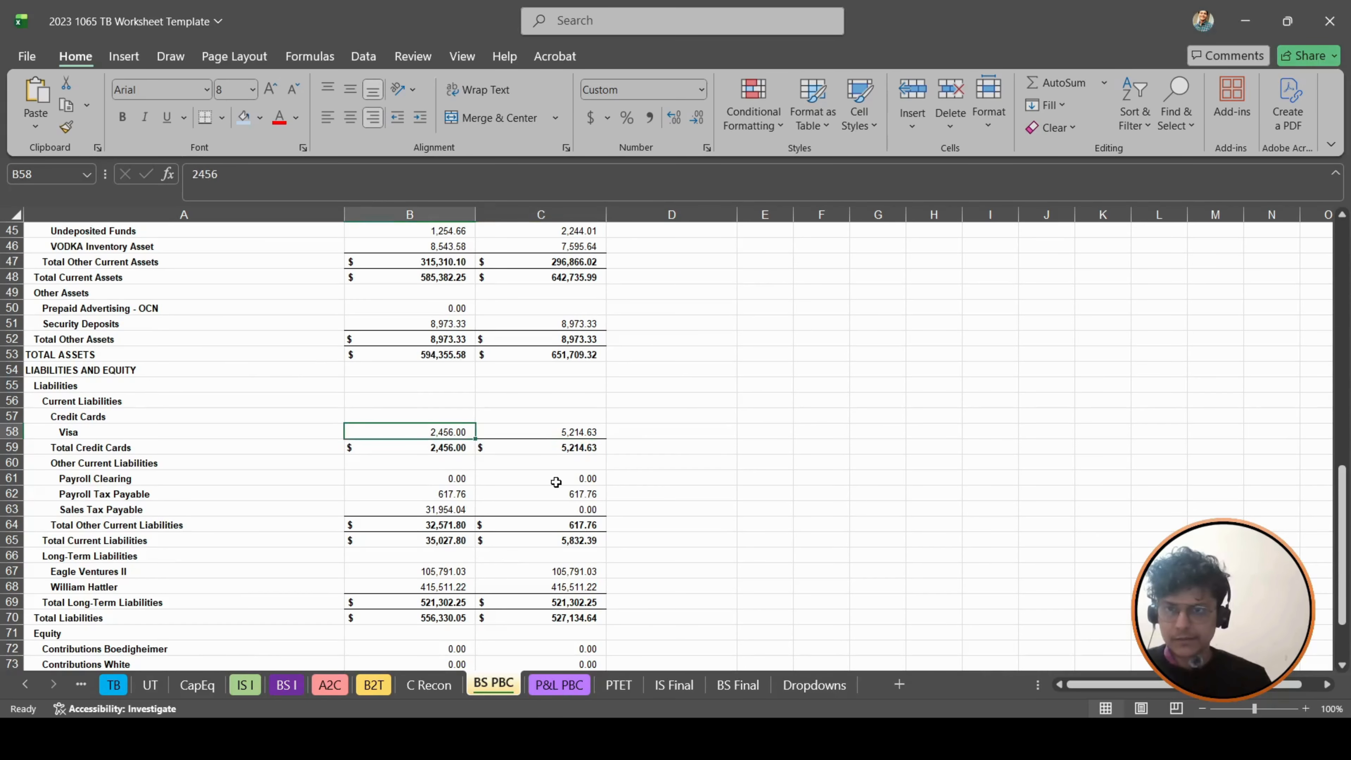
pyautogui.click(286, 685)
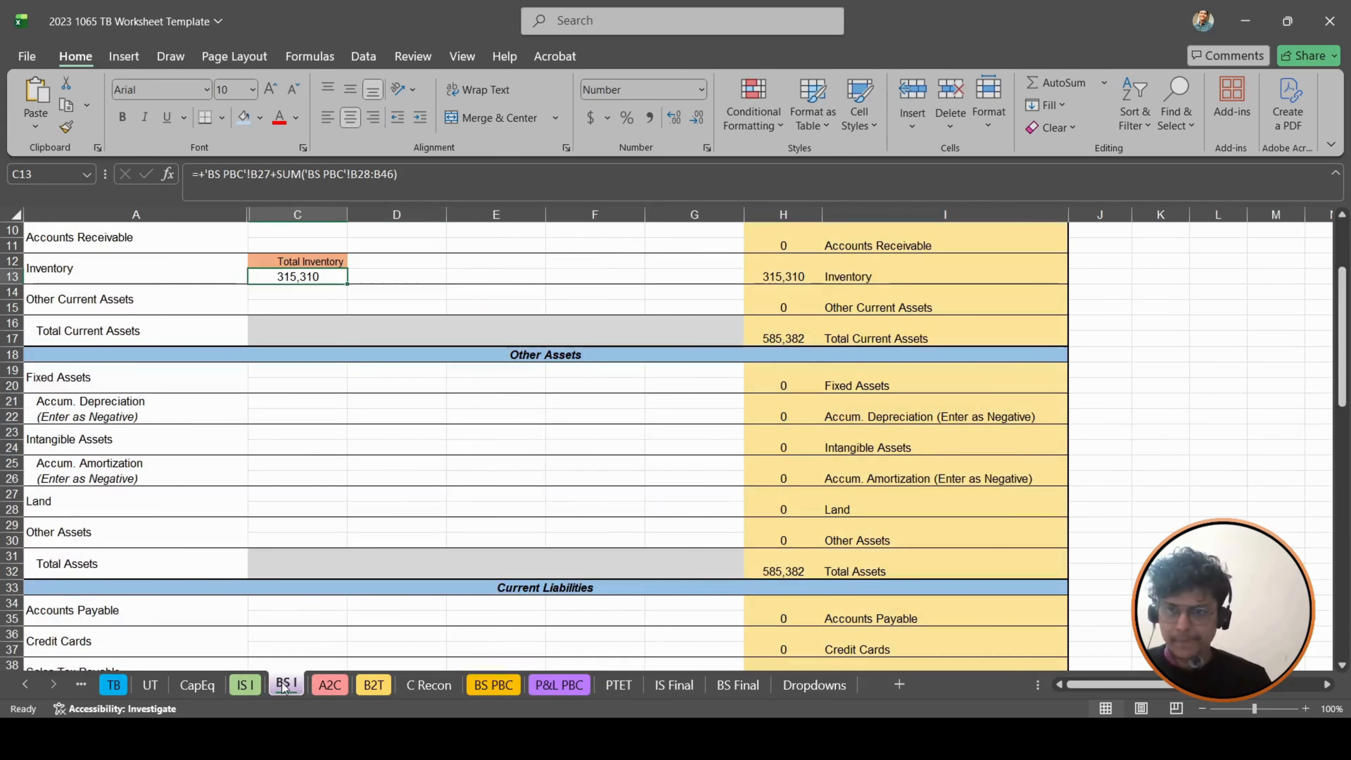
pyautogui.scroll(-3, 319, 468)
pyautogui.click(317, 501)
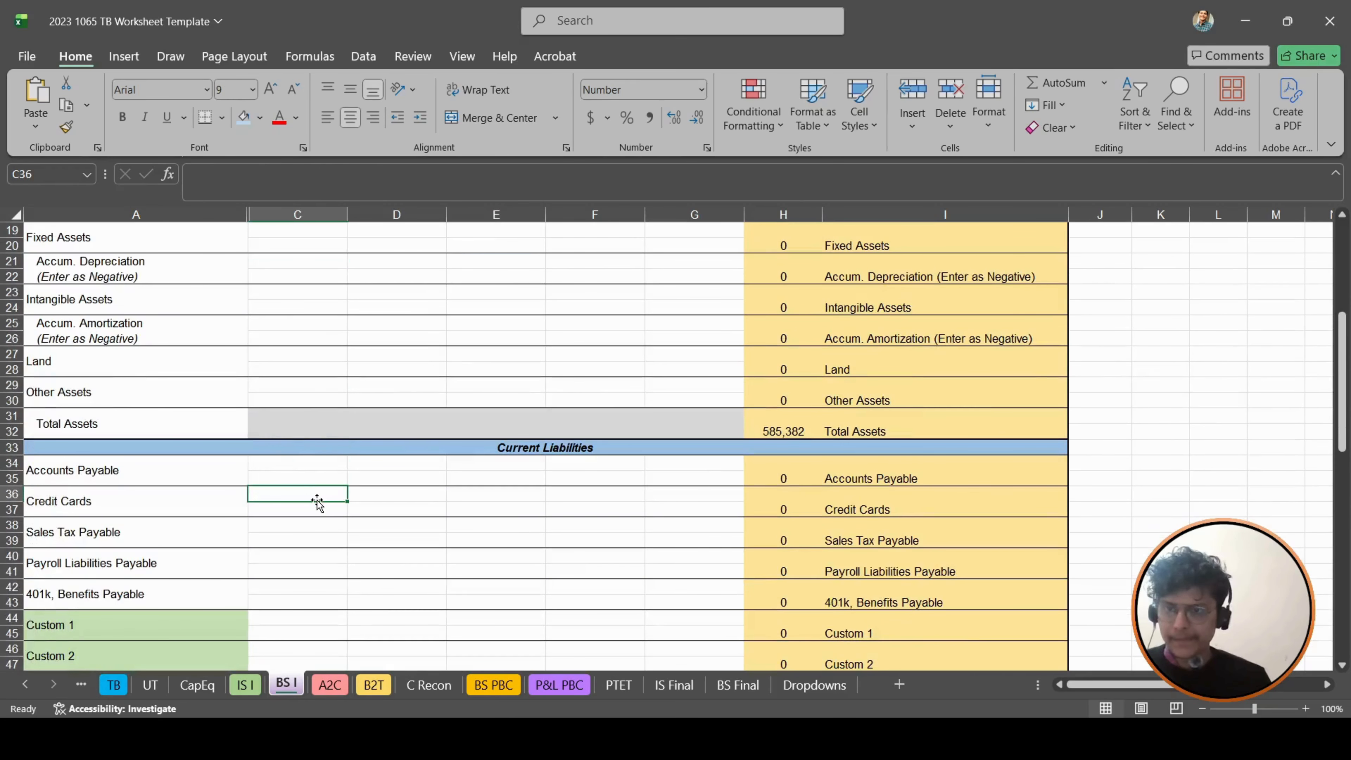
pyautogui.write('+')
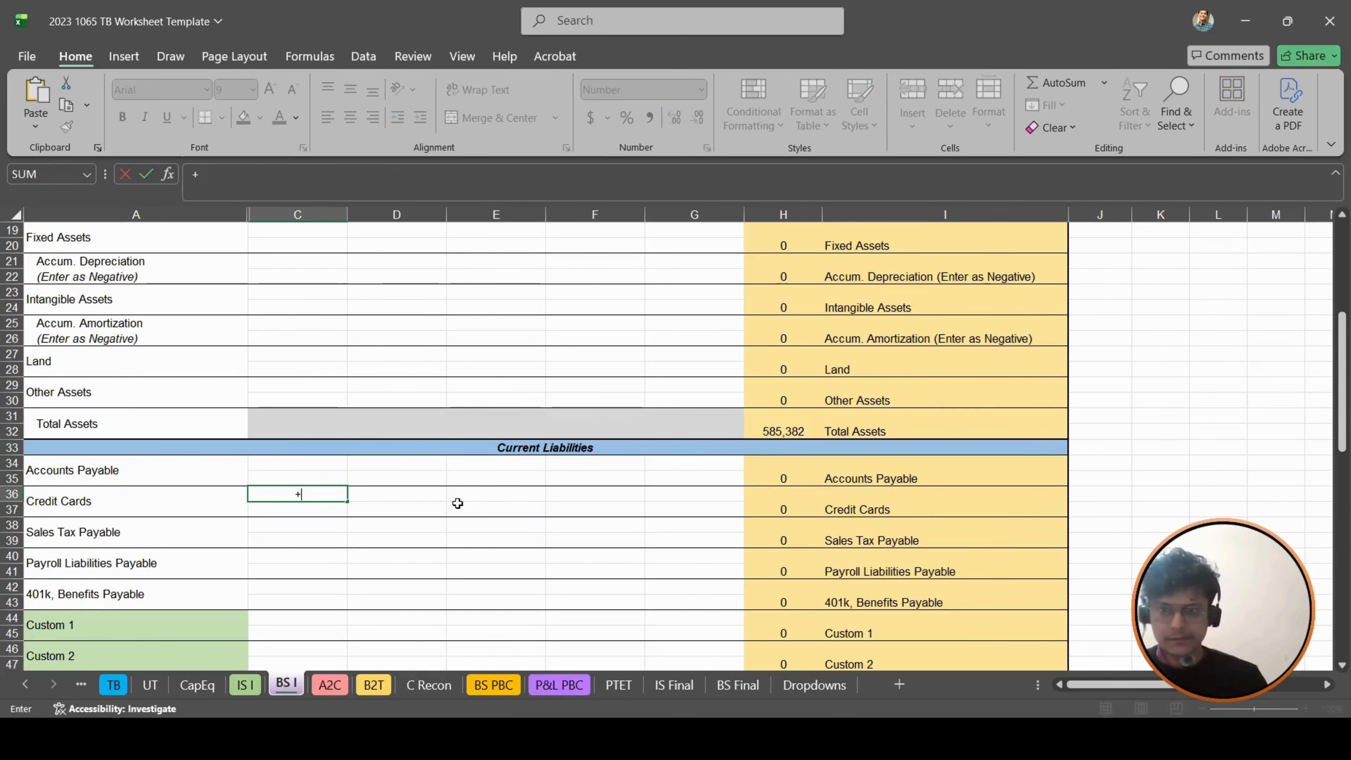
pyautogui.click(500, 689)
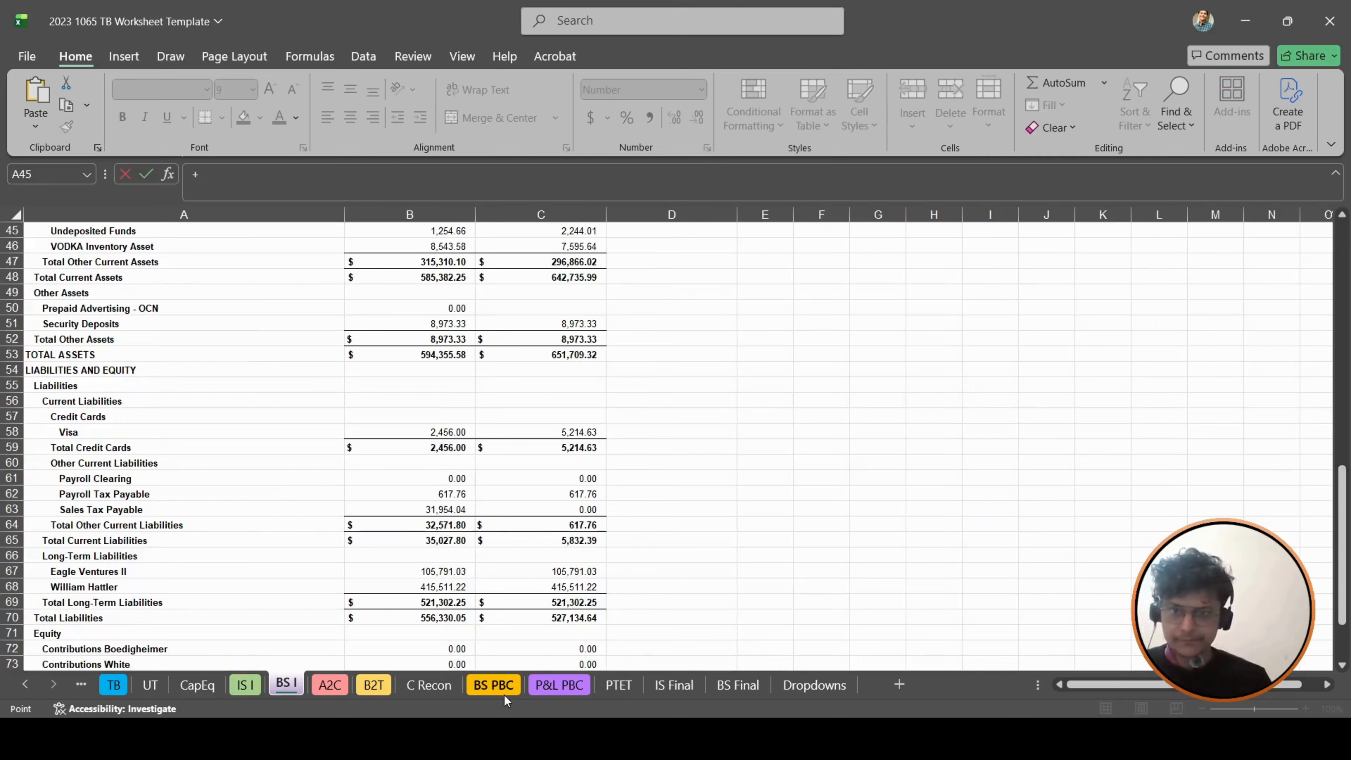
pyautogui.click(73, 446)
pyautogui.press('Return')
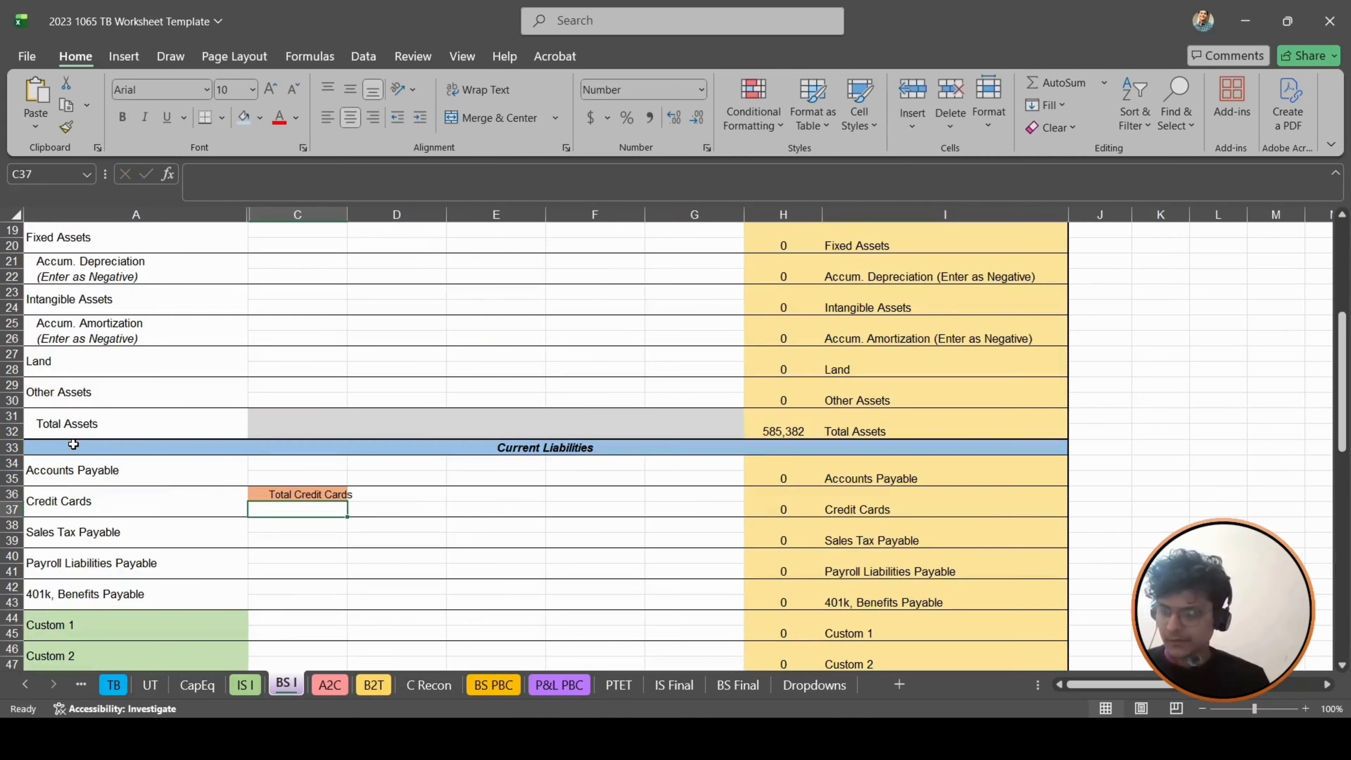
# - Copy the credit card label formula down to C37 and change its reference to B59 of BS PBC
pyautogui.hotkey('ctrl', 'd')
pyautogui.press('F2')
pyautogui.press('BackSpace')
pyautogui.press('BackSpace')
pyautogui.press('BackSpace')
pyautogui.write('b59')
pyautogui.press('Return')
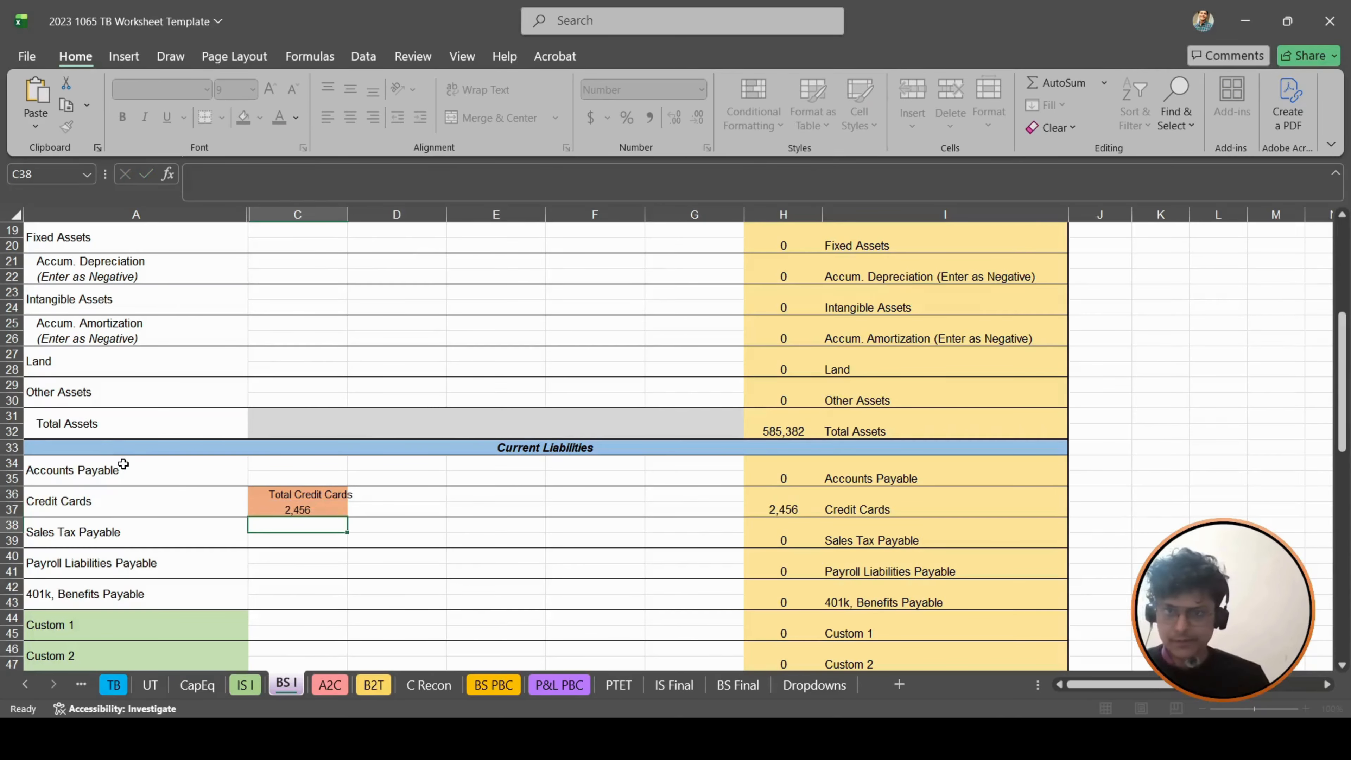
# - Link the Sales Tax Payable label cell C38 to the matching label in A63 of BS PBC
pyautogui.write('+')
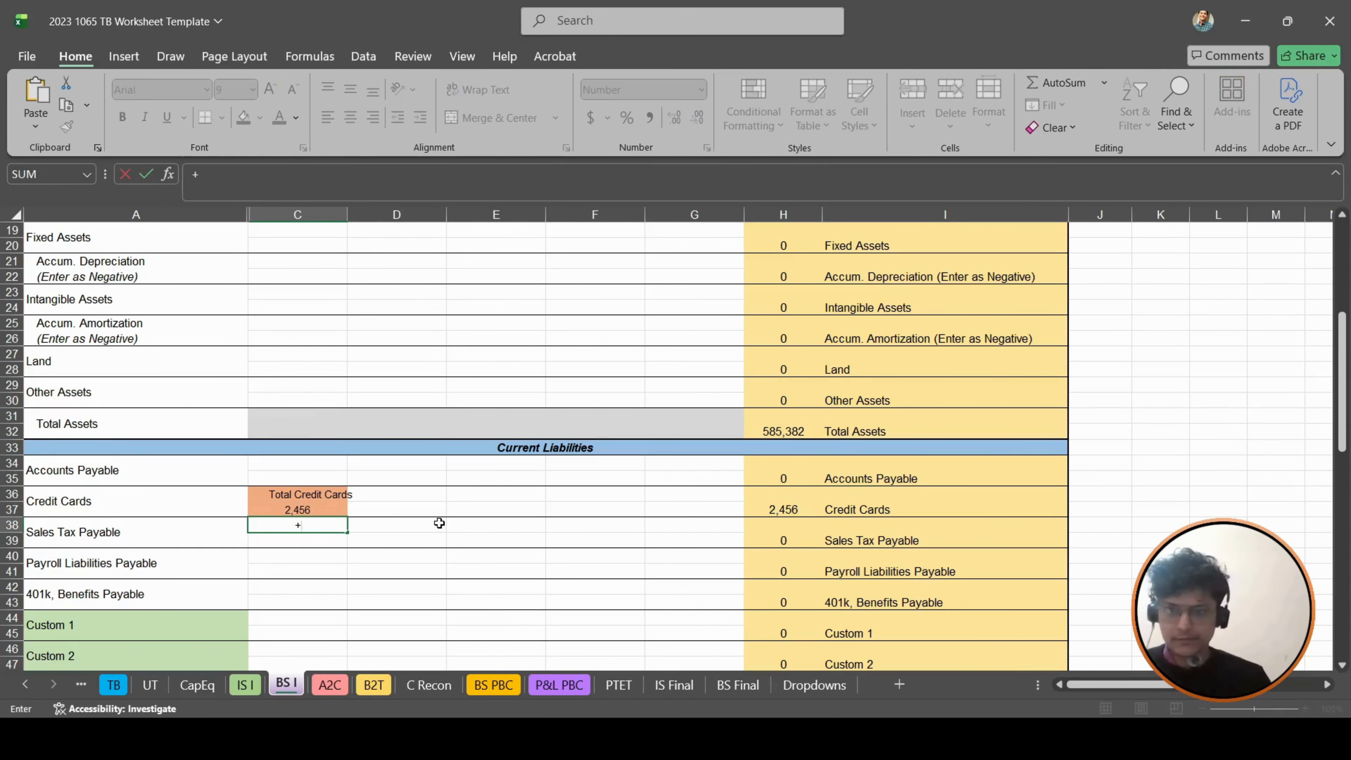
pyautogui.click(480, 686)
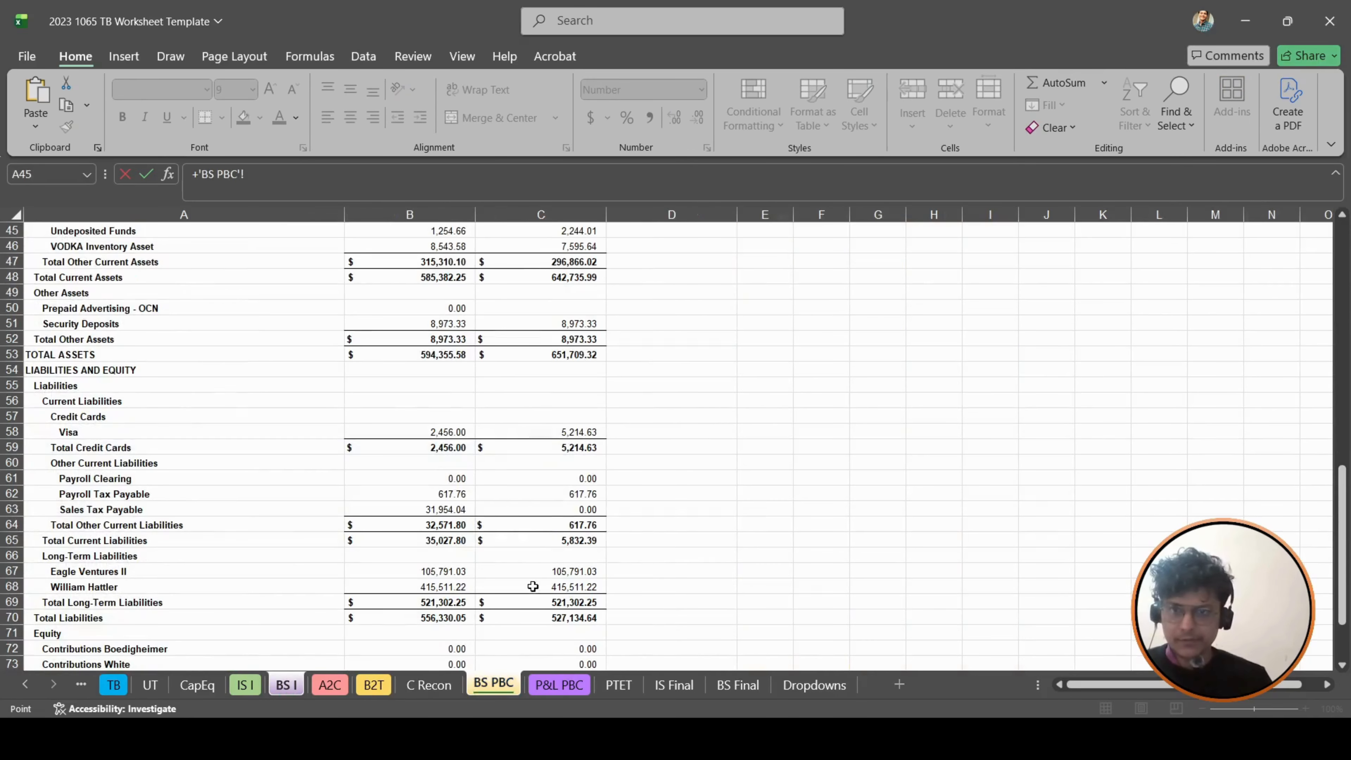
pyautogui.click(245, 510)
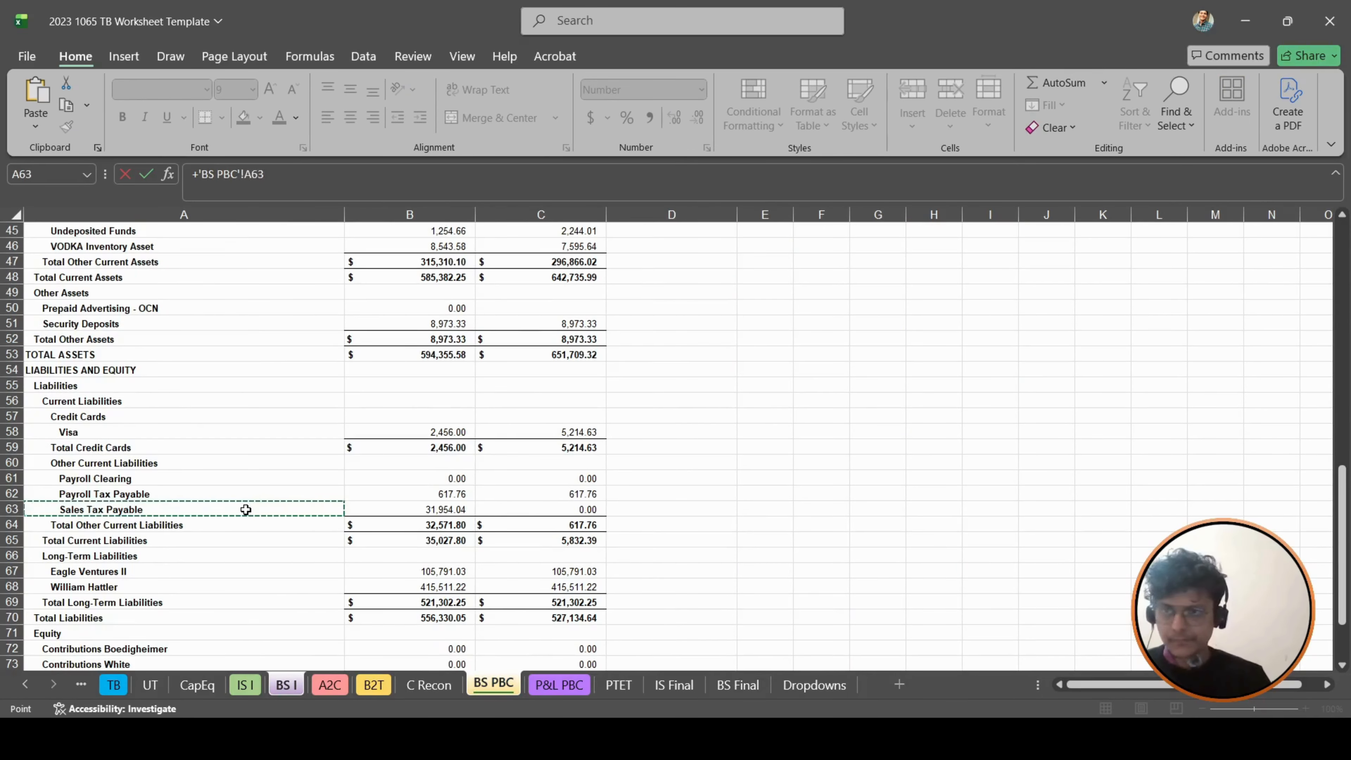
pyautogui.press('Return')
# - Copy the sales tax label formula down to C39 and change its reference to B63 of BS PBC
pyautogui.hotkey('ctrl', 'd')
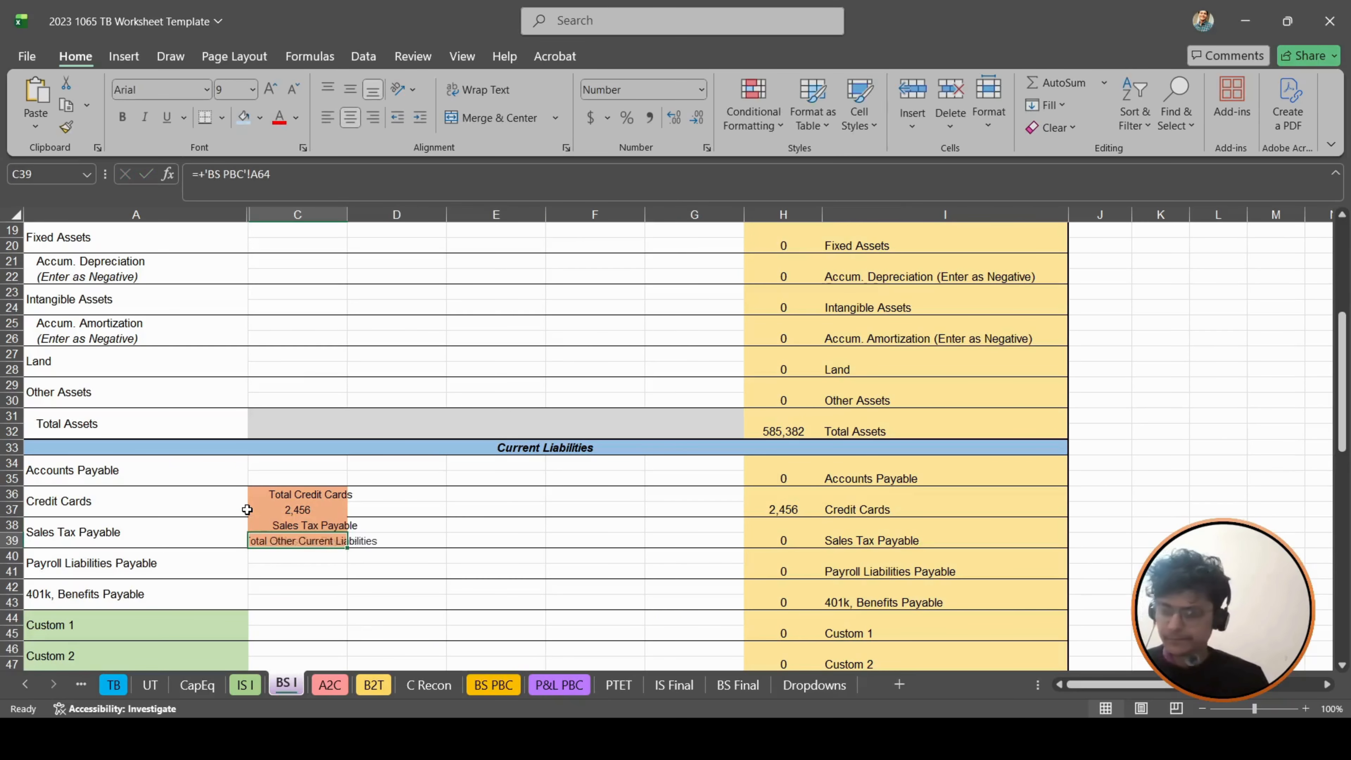
pyautogui.press('F2')
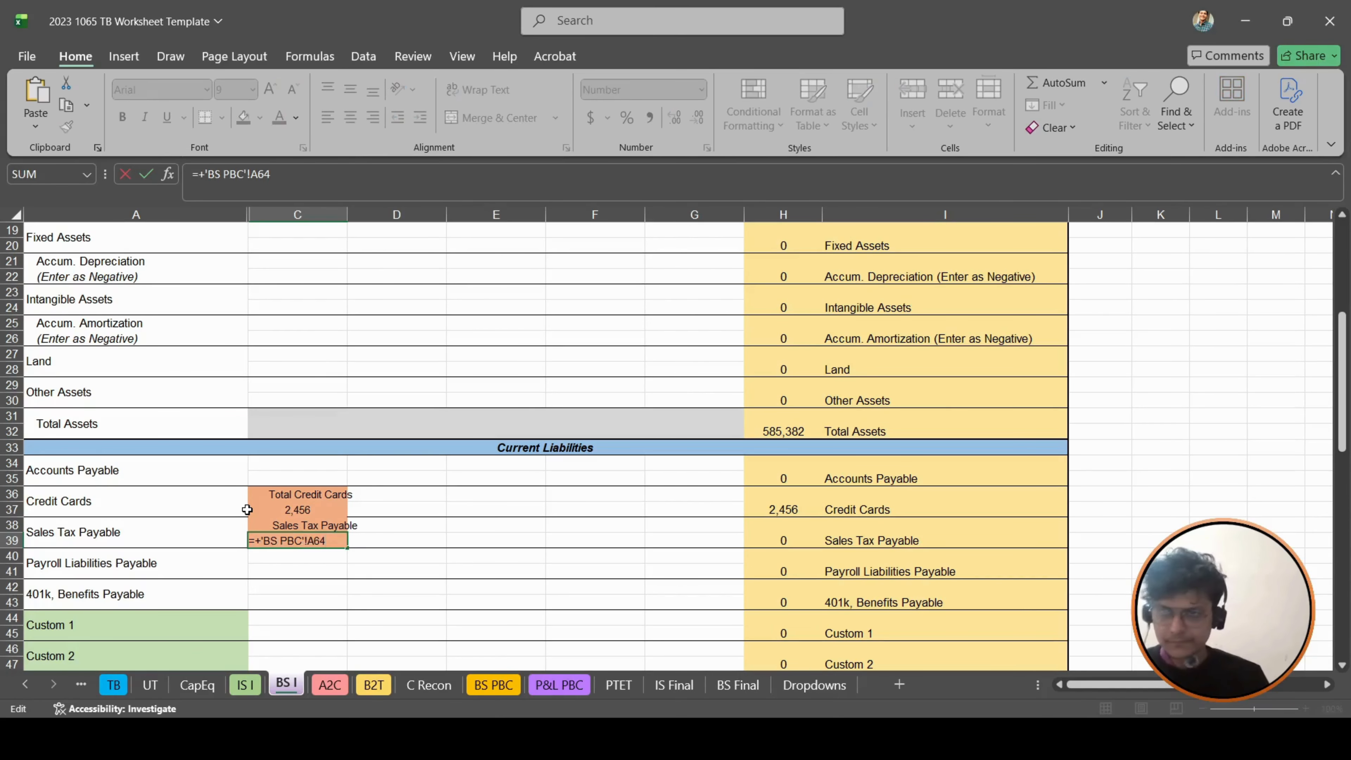
pyautogui.hotkey('shift', 'Left')
pyautogui.hotkey('shift', 'Left')
pyautogui.write('b63')
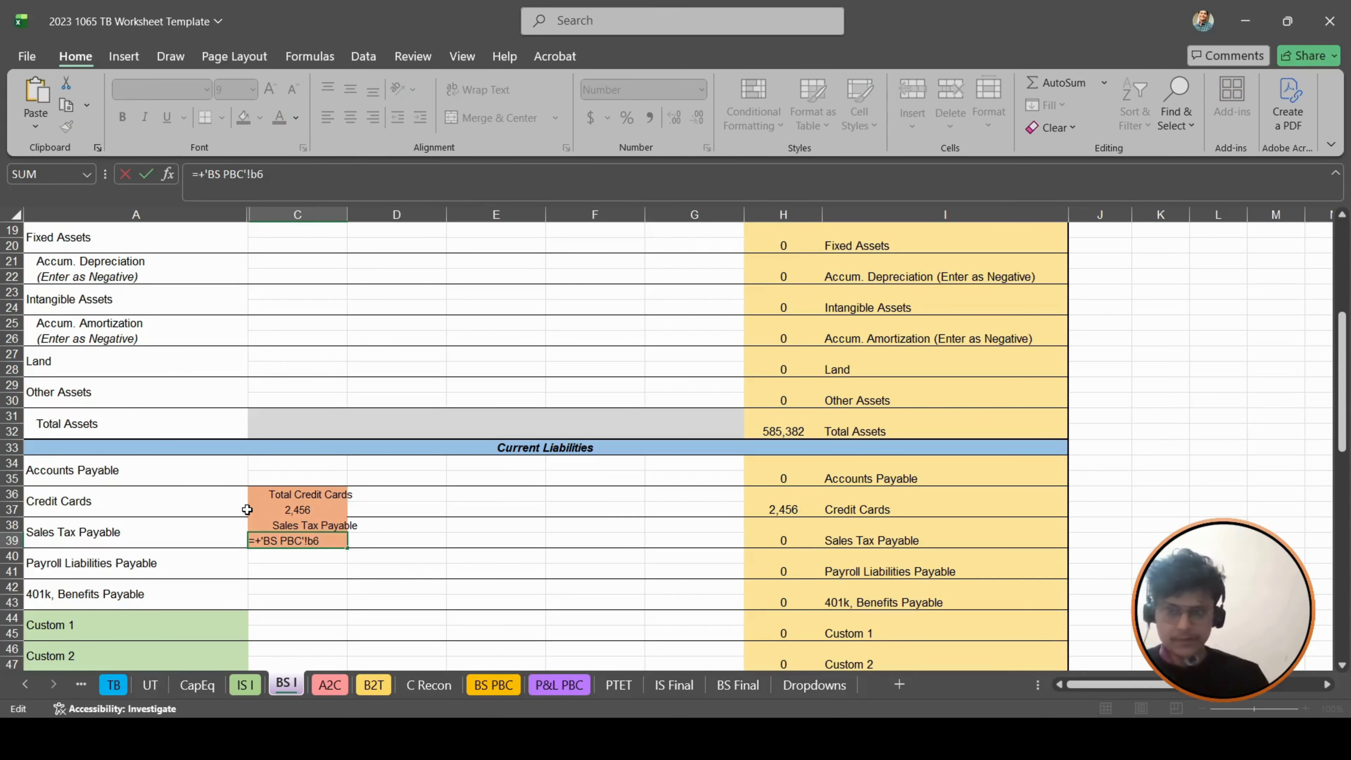
pyautogui.press('Return')
# - Link the Payroll Liabilities Payable label cell C40 to the Payroll Tax Payable label in A62 of BS PBC
pyautogui.write('=+')
pyautogui.click(493, 685)
pyautogui.click(152, 493)
pyautogui.press('Return')
# - Copy the payroll label formula down to C41 and change its reference to B62 of BS PBC
pyautogui.hotkey('ctrl', 'd')
pyautogui.press('F2')
pyautogui.hotkey('shift', 'Left')
pyautogui.hotkey('shift', 'Left')
pyautogui.hotkey('shift', 'Left')
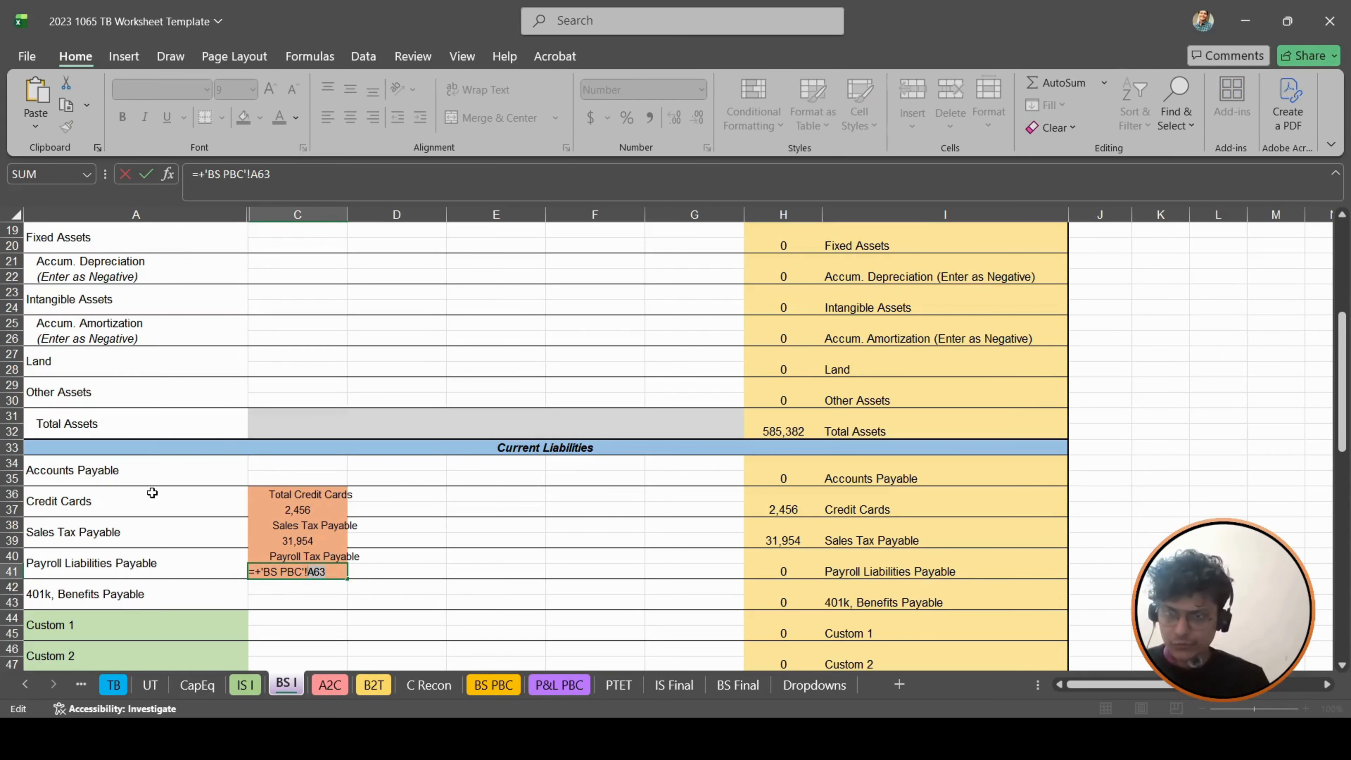
pyautogui.write('b62')
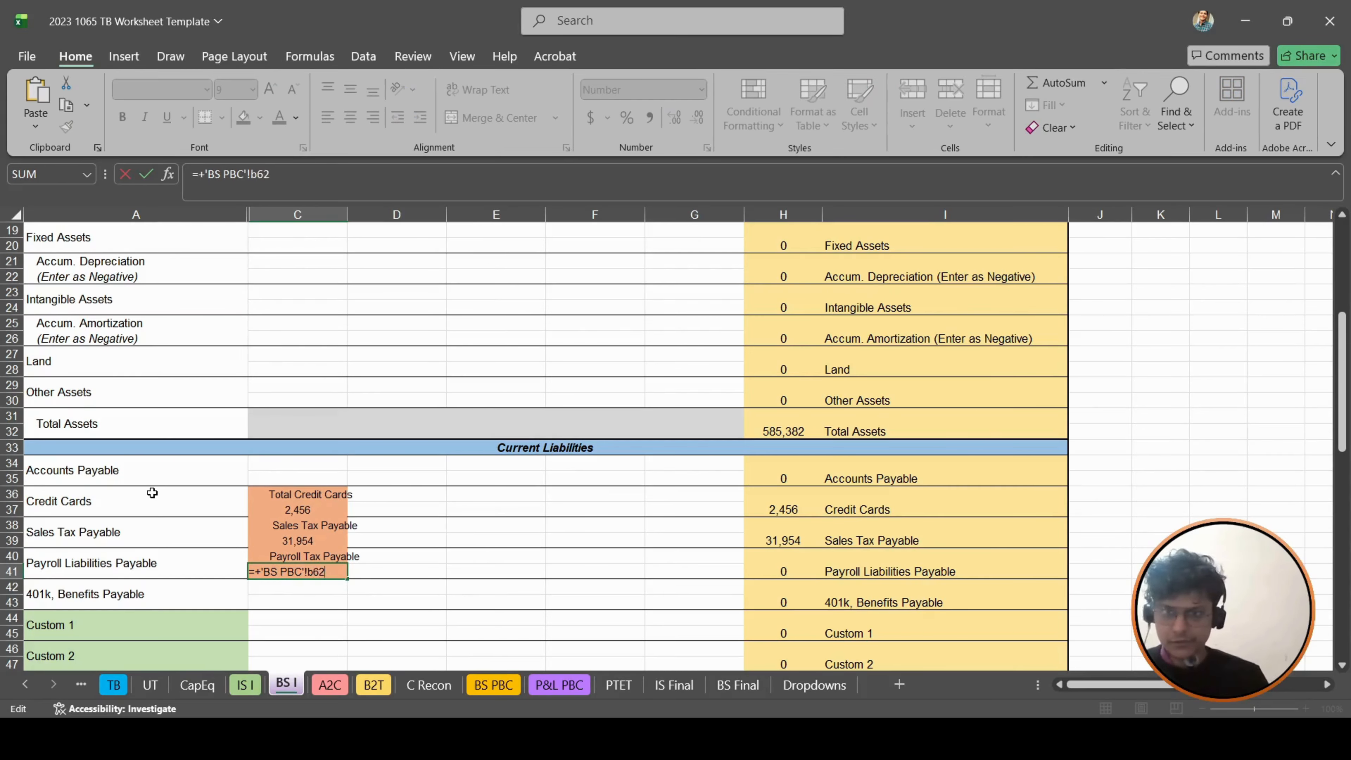
pyautogui.press('Return')
pyautogui.press('Down')
pyautogui.press('Down')
pyautogui.press('Down')
pyautogui.press('Down')
pyautogui.press('Down')
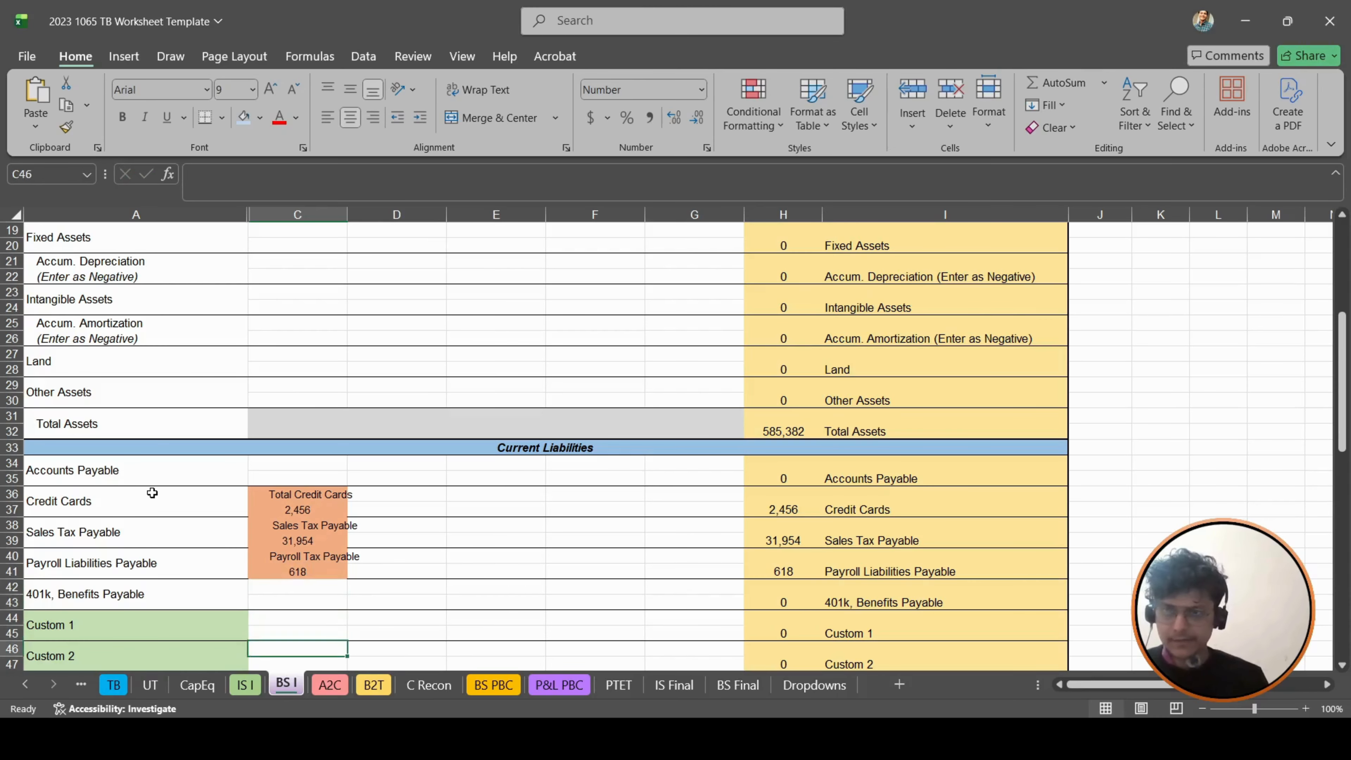
# - Link the Other Long-Term Liabilities label cell C55 to the Eagle Ventures II label in A67 of BS PBC
pyautogui.click(494, 685)
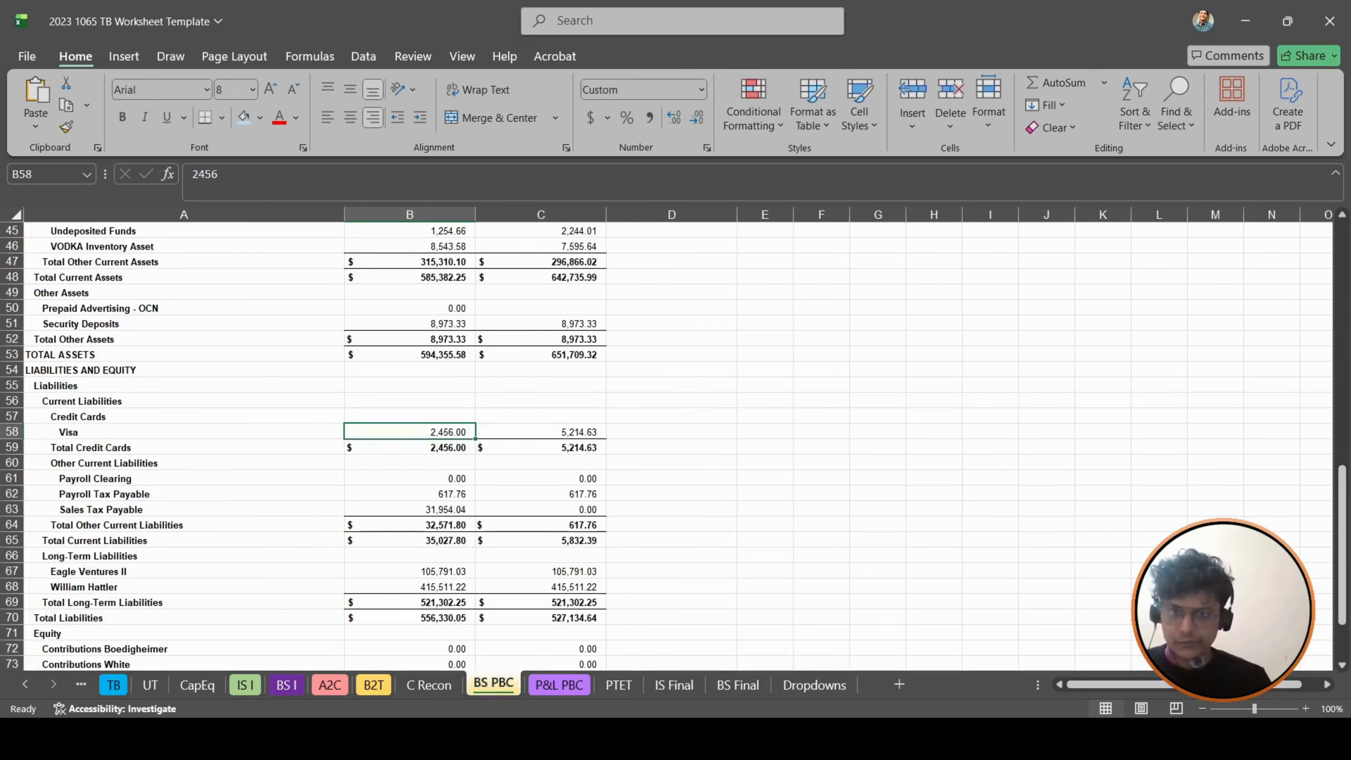
pyautogui.scroll(-2, 537, 482)
pyautogui.scroll(-1, 451, 423)
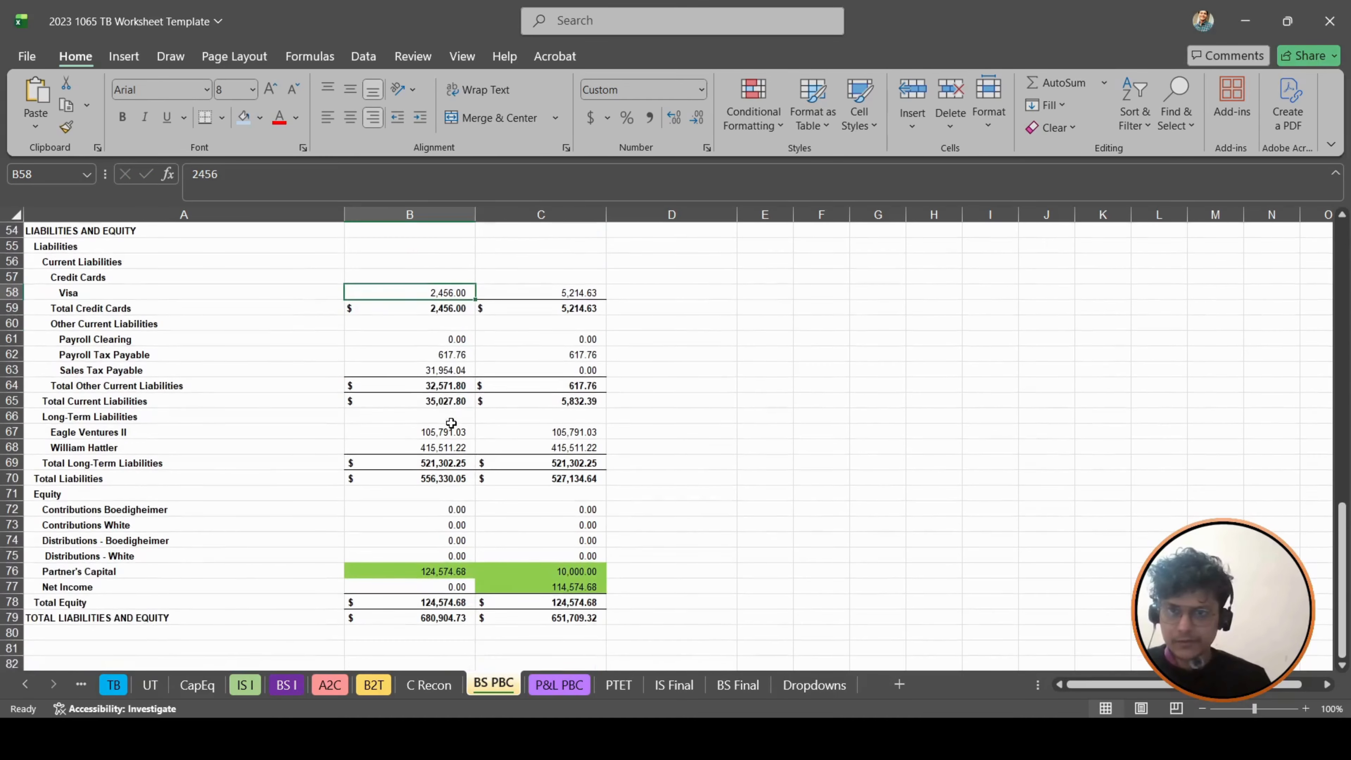
pyautogui.click(286, 685)
pyautogui.scroll(-7, 275, 443)
pyautogui.click(275, 442)
pyautogui.press('Right')
pyautogui.press('Left')
pyautogui.press('Left')
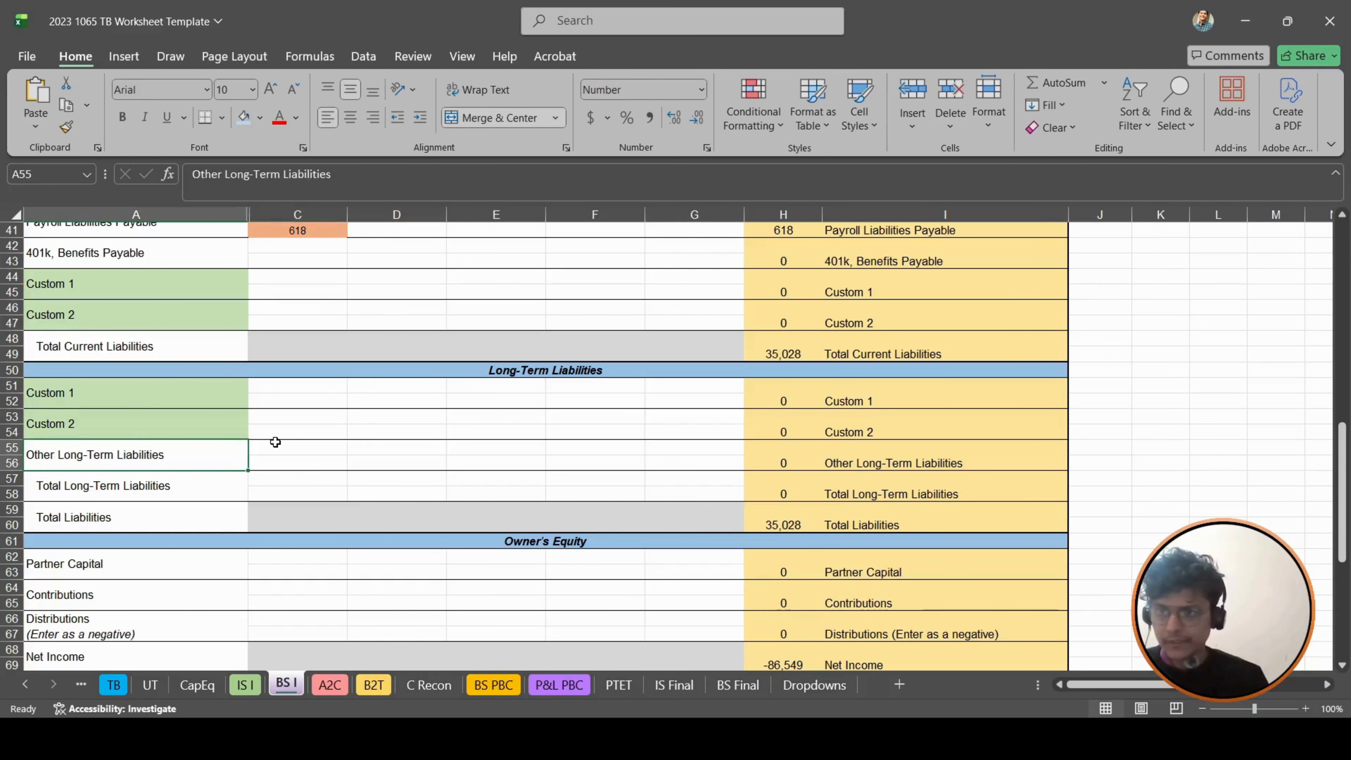
pyautogui.press('Up')
pyautogui.press('Up')
pyautogui.press('Down')
pyautogui.press('Right')
pyautogui.press('Down')
pyautogui.press('Down')
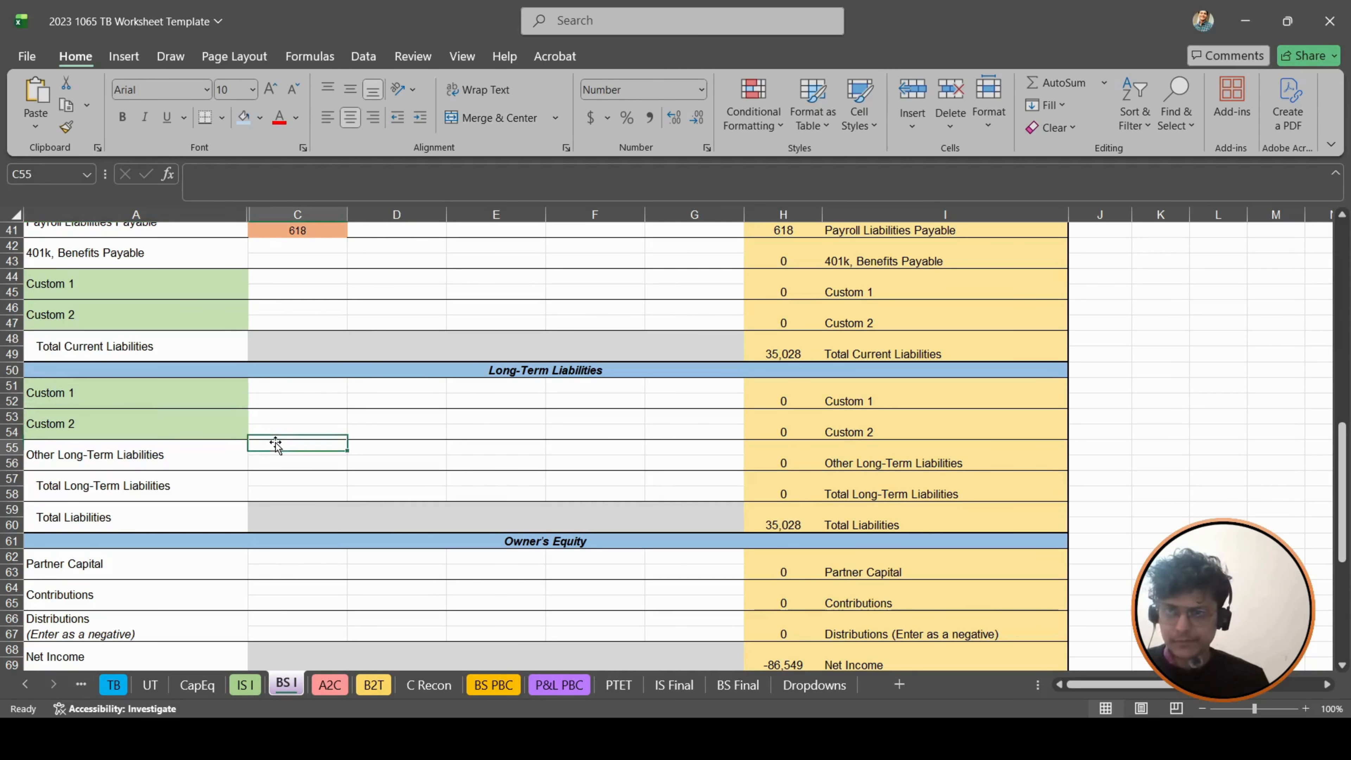
pyautogui.write('+')
pyautogui.click(492, 685)
pyautogui.click(126, 399)
pyautogui.press('Return')
# - Link D55 to the second long-term liability label in A68 of BS PBC and copy both label formulas down into row 56
pyautogui.hotkey('ctrl', 'd')
pyautogui.press('Right')
pyautogui.hotkey('ctrl', 'd')
pyautogui.press('Left')
# - Change the reference in C56 to the Eagle Ventures II amount in B67 of BS PBC
pyautogui.press('F2')
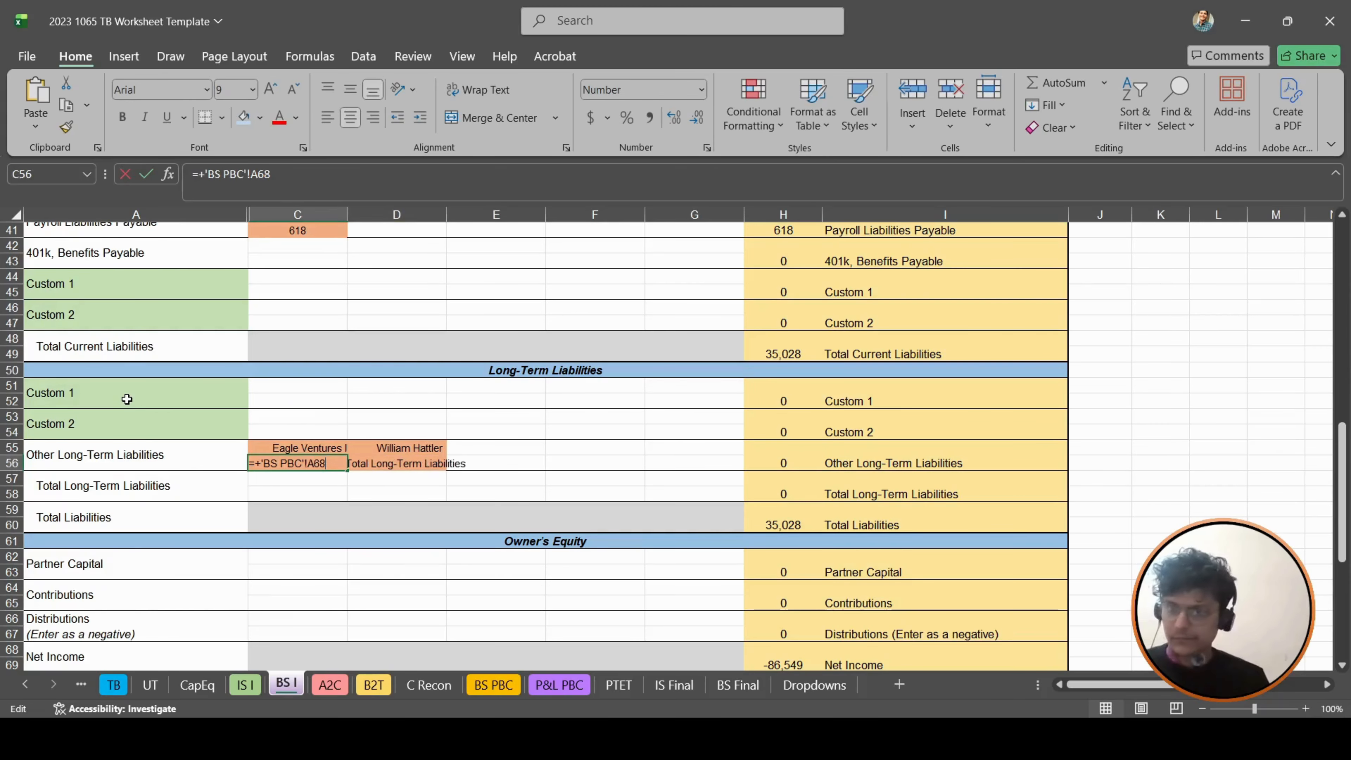
pyautogui.press('BackSpace')
pyautogui.press('BackSpace')
pyautogui.press('BackSpace')
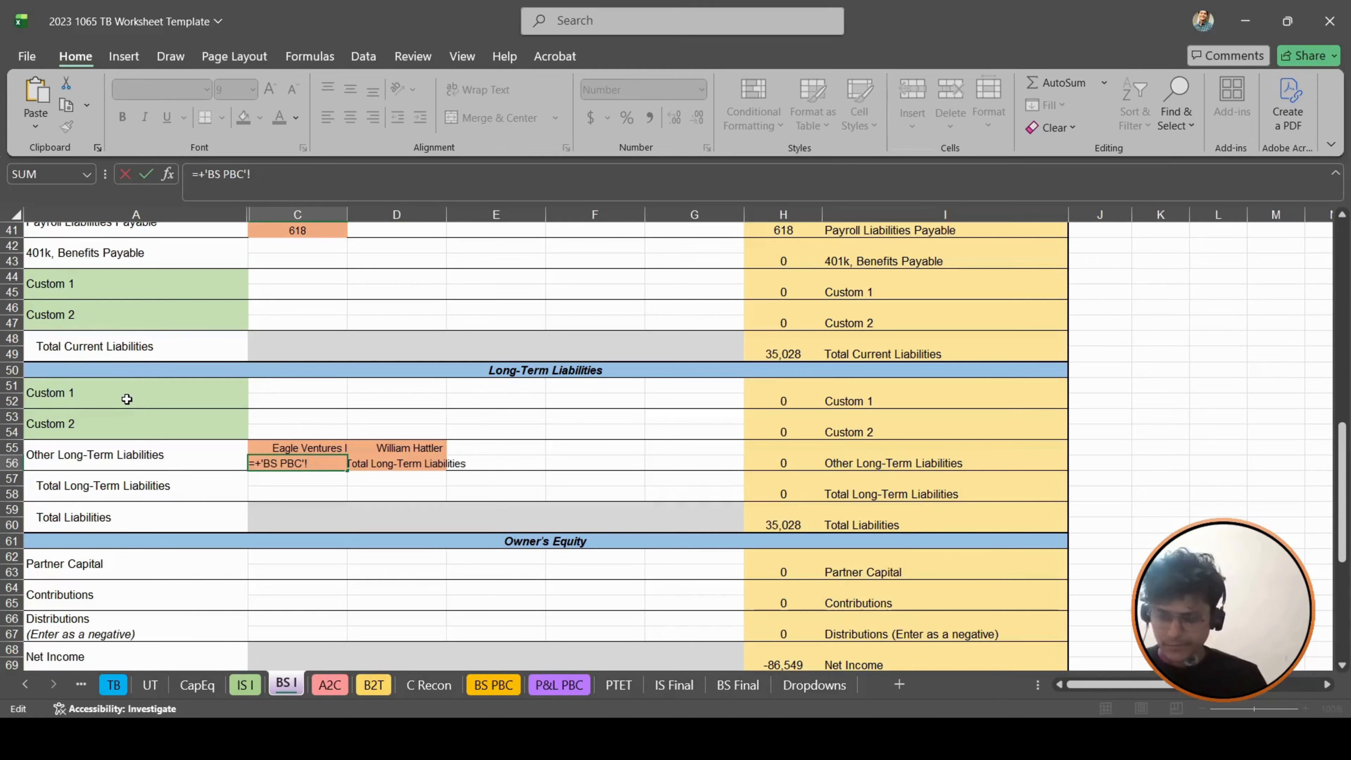
pyautogui.write('b68')
pyautogui.press('Tab')
# - Change the reference in D56 to the second long-term liability amount in B68 of BS PBC
pyautogui.press('F2')
pyautogui.press('BackSpace')
pyautogui.press('BackSpace')
pyautogui.press('BackSpace')
pyautogui.write('b68')
pyautogui.press('Return')
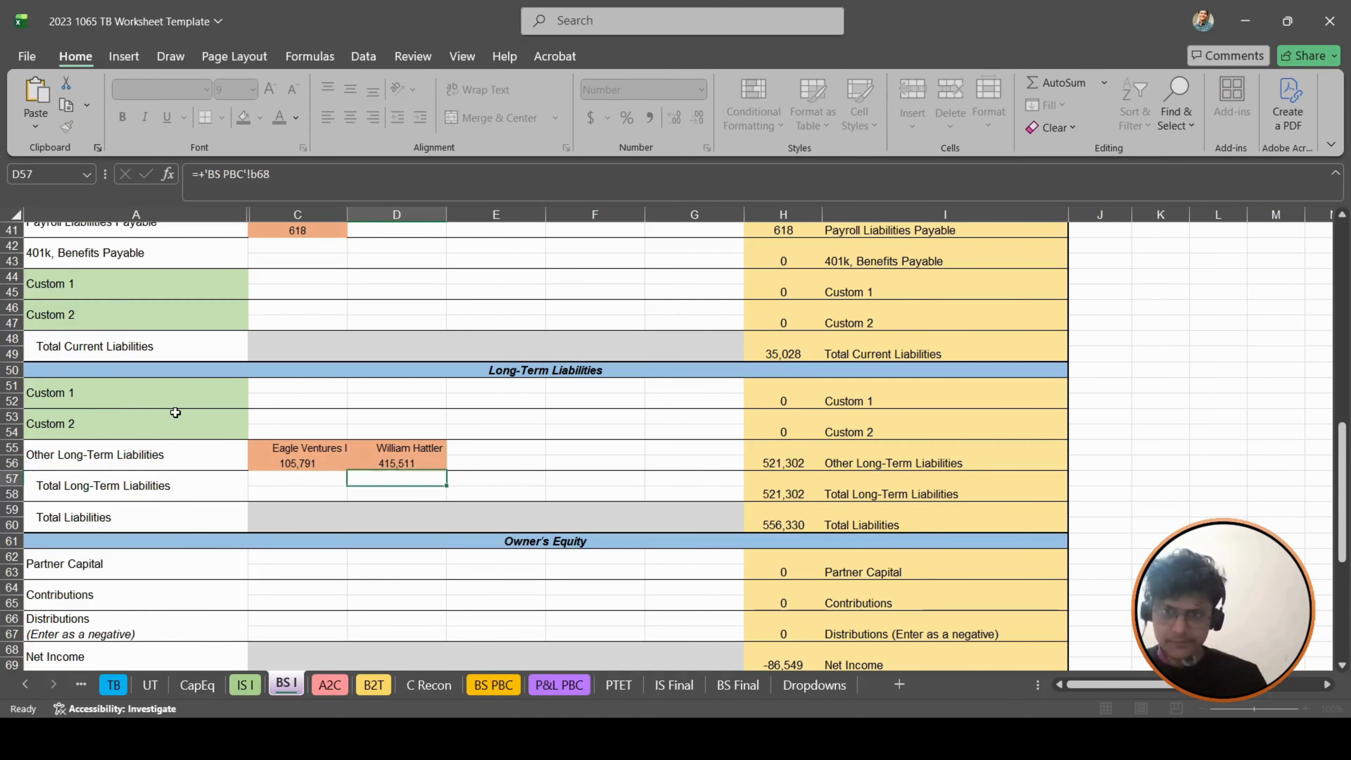
# - Link the Partner Capital label cell C62 to the Partner's Capital label in A76 of BS PBC
pyautogui.scroll(-3, 258, 426)
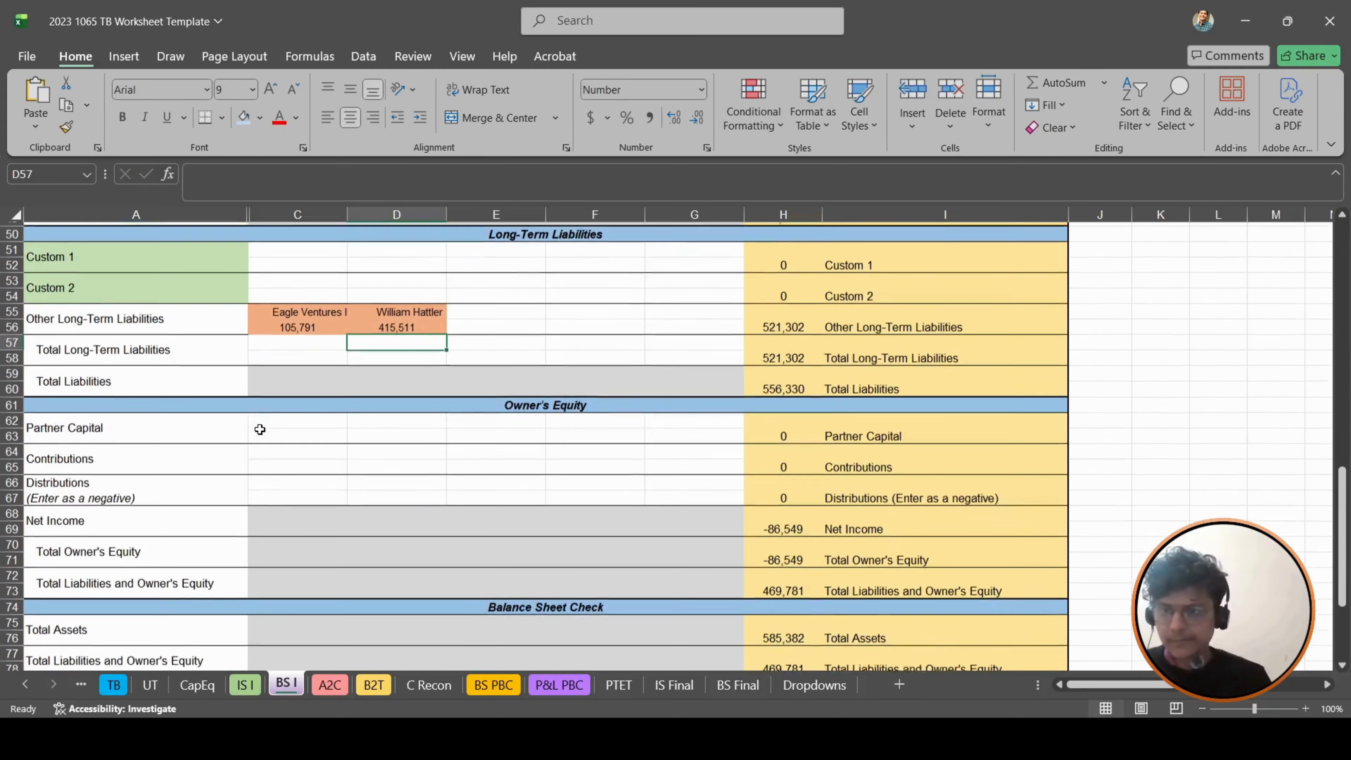
pyautogui.moveTo(297, 308); pyautogui.dragTo(297, 323)
pyautogui.hotkey('ctrl', 'c')
pyautogui.click(297, 416)
pyautogui.hotkey('ctrl', 'v')
# - Change the reference in the Partner Capital amount cell C63 to B76 of BS PBC
pyautogui.press('Down')
pyautogui.press('F2')
pyautogui.press('BackSpace')
pyautogui.press('BackSpace')
pyautogui.press('BackSpace')
pyautogui.write('b')
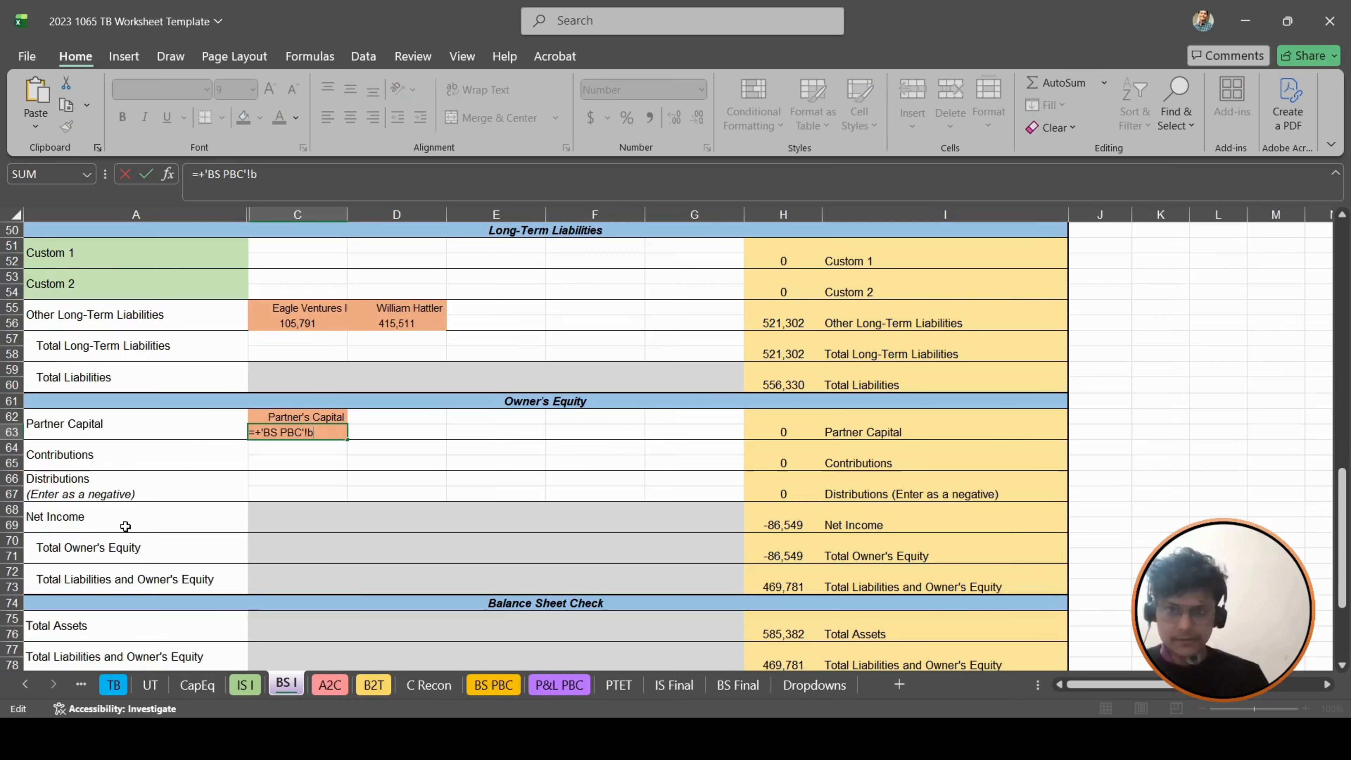
pyautogui.write('70')
pyautogui.press('Return')
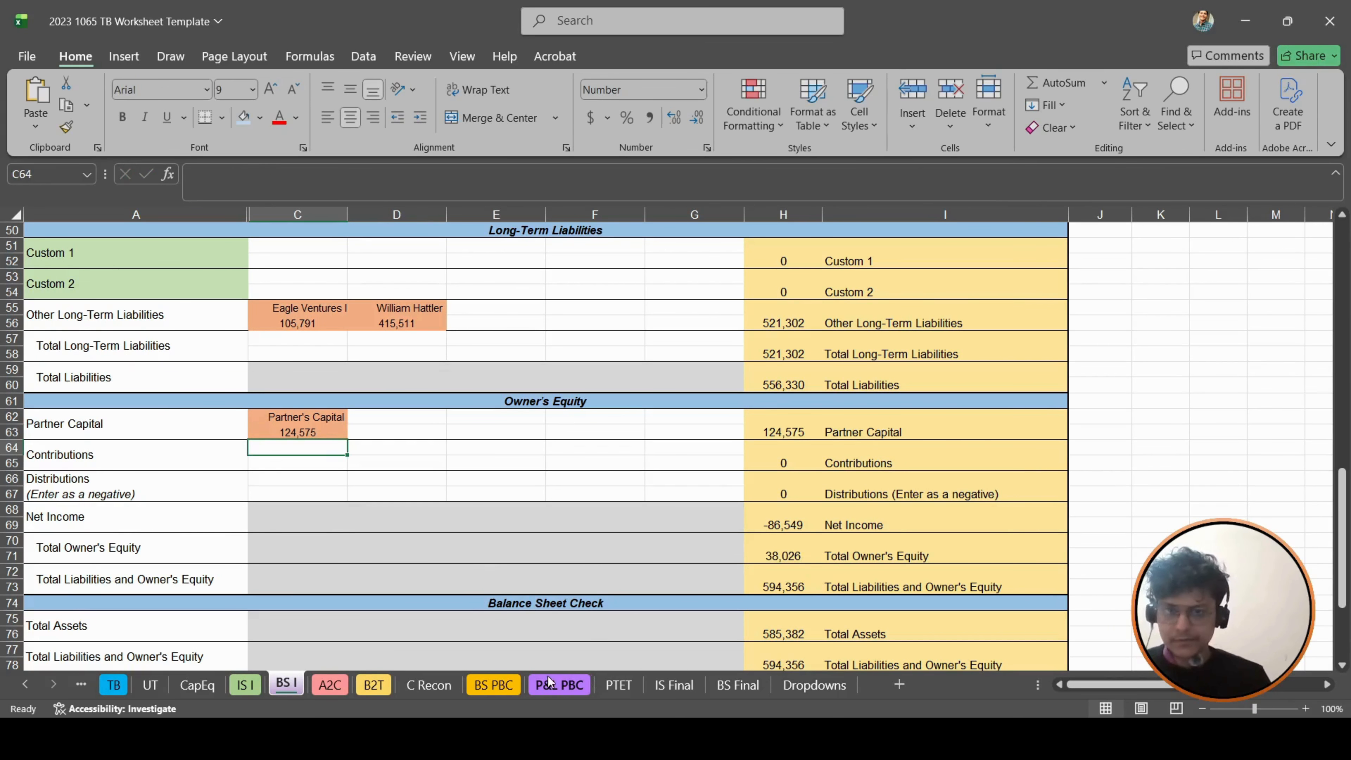
# - Examine the Balance Sheet Check on BS I and compare the filled rows with the accounts on BS PBC for missing items
pyautogui.click(503, 685)
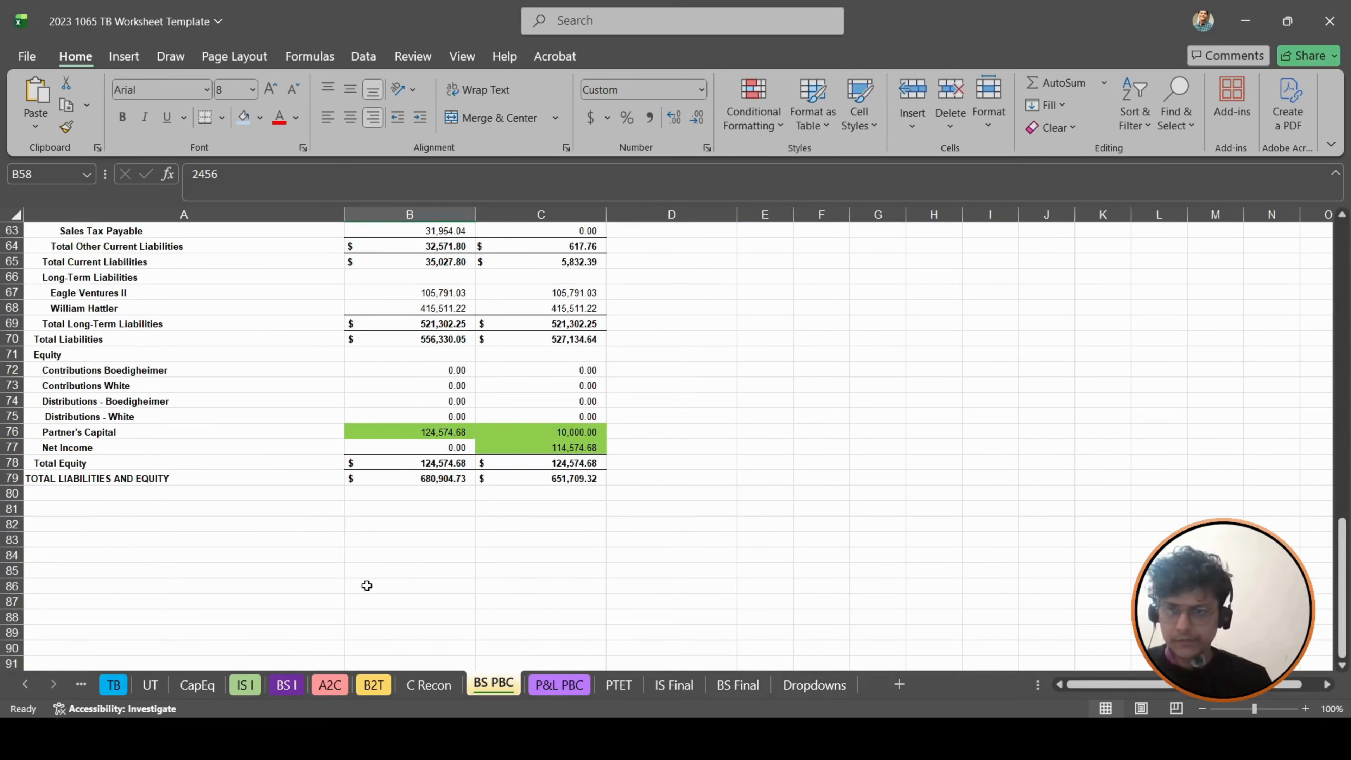
pyautogui.click(287, 685)
pyautogui.scroll(-3, 681, 354)
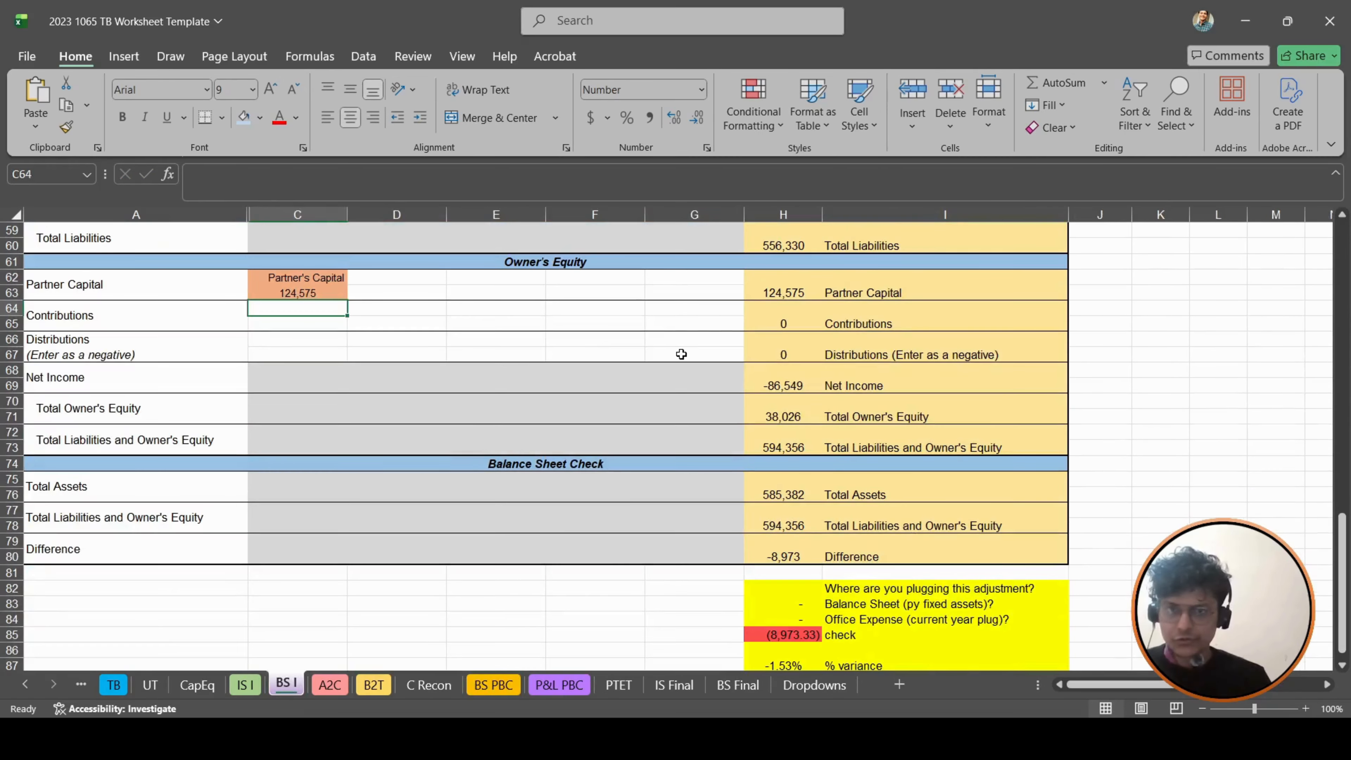
pyautogui.scroll(1, 682, 353)
pyautogui.click(851, 602)
pyautogui.scroll(16, 679, 478)
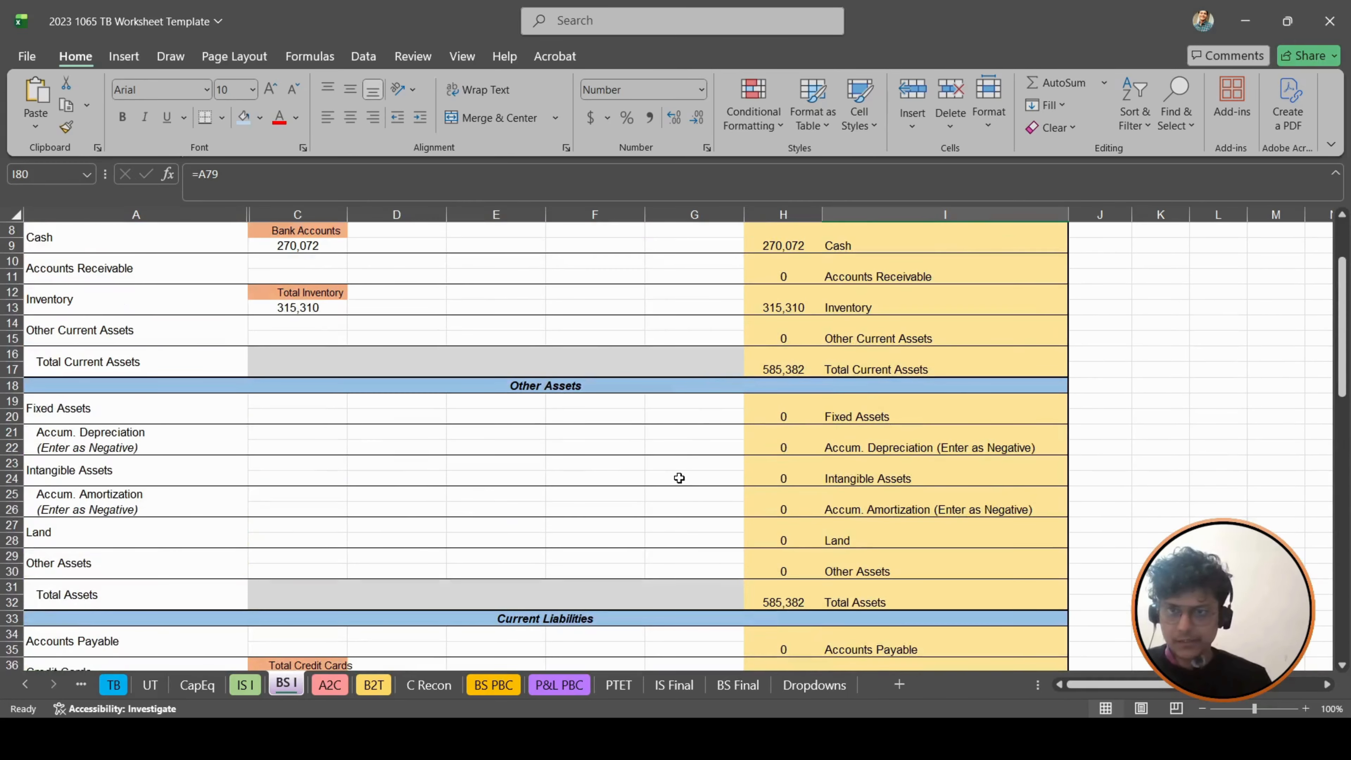
pyautogui.scroll(-3, 679, 477)
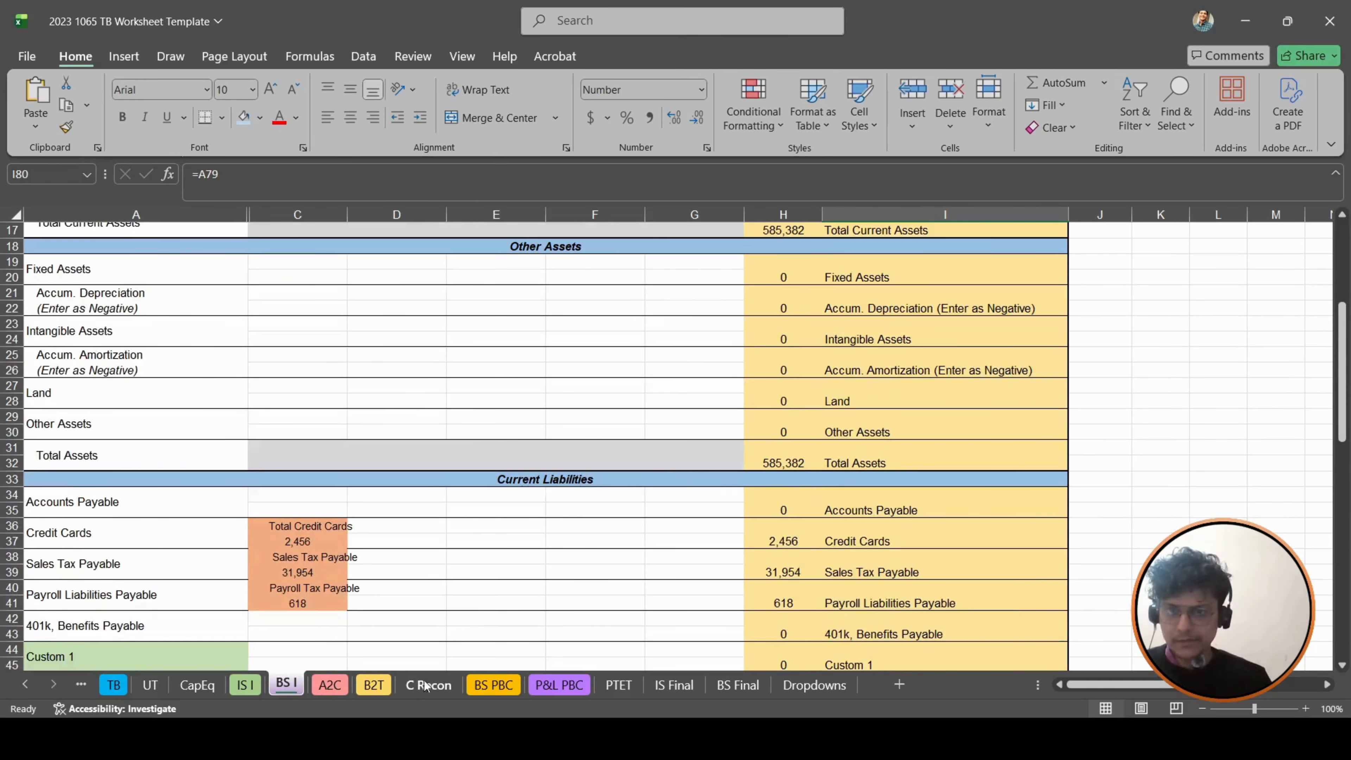
pyautogui.click(495, 684)
pyautogui.scroll(10, 518, 456)
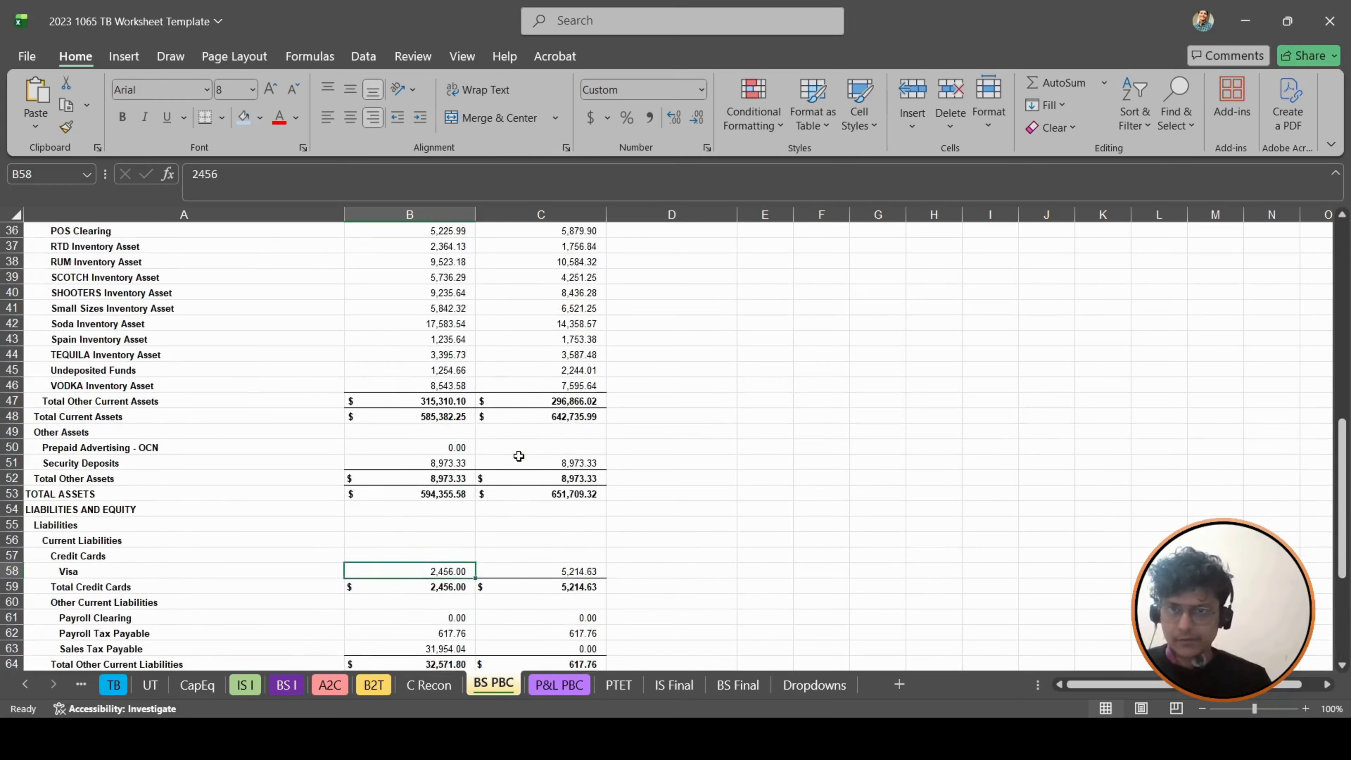
pyautogui.scroll(3, 519, 456)
pyautogui.scroll(-3, 519, 452)
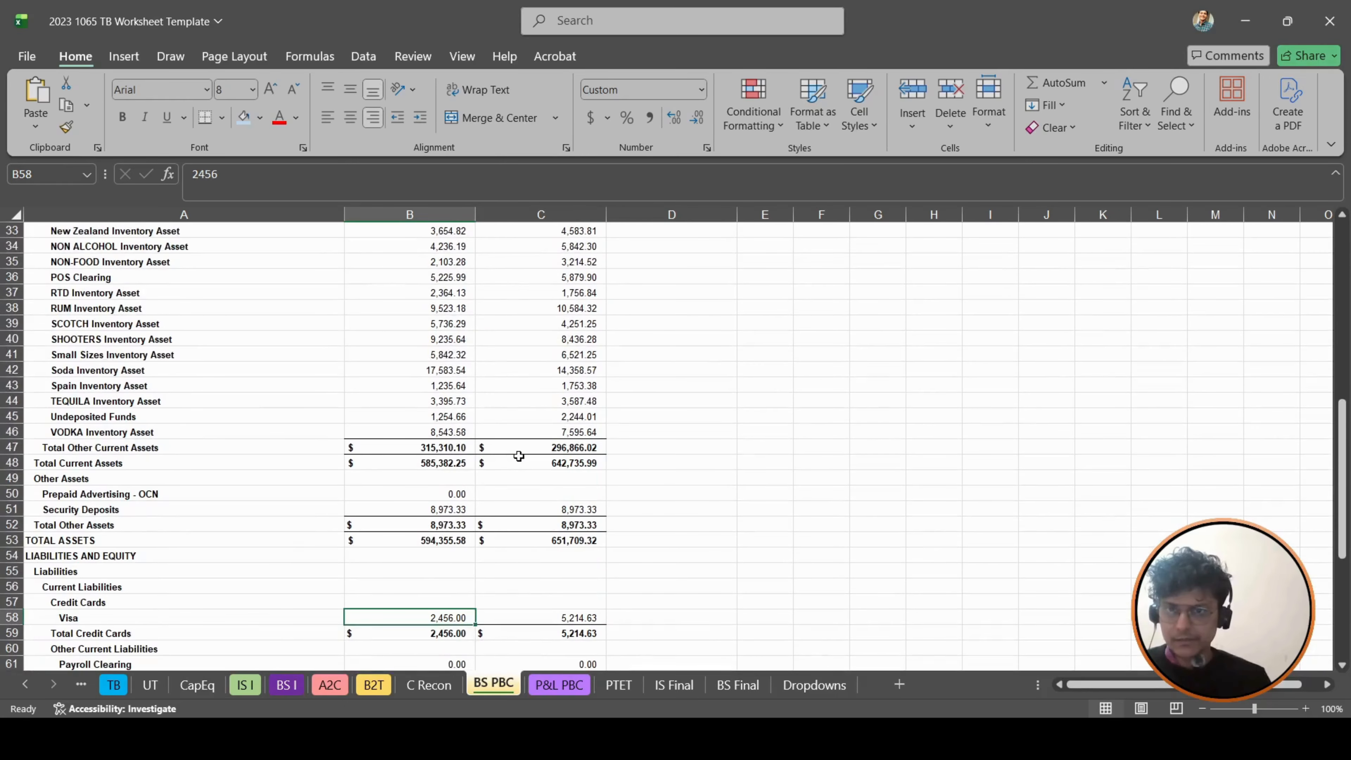
pyautogui.click(142, 489)
# - Link the Other Current Assets label cell C14 to the Security Deposits label in A51 of BS PBC
pyautogui.click(286, 684)
pyautogui.click(297, 437)
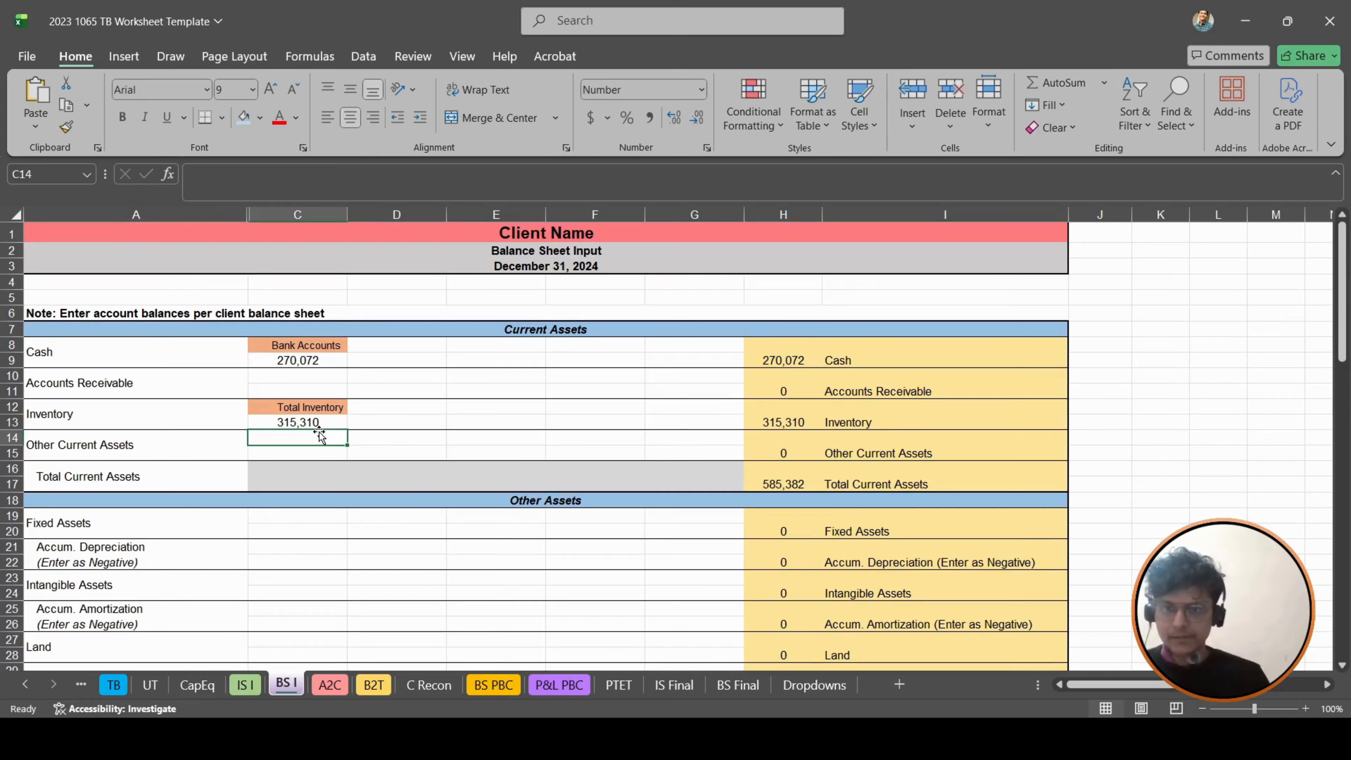
pyautogui.write('+')
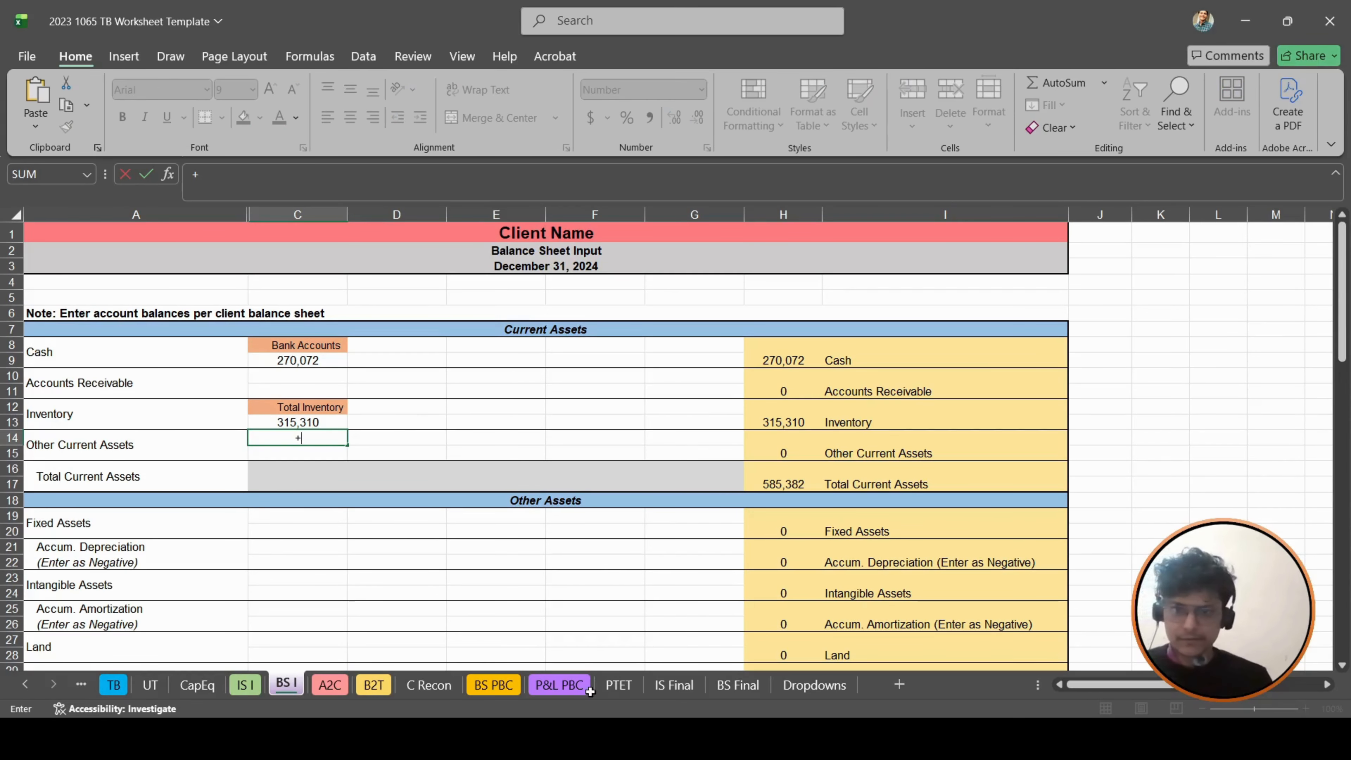
pyautogui.click(498, 684)
pyautogui.click(86, 512)
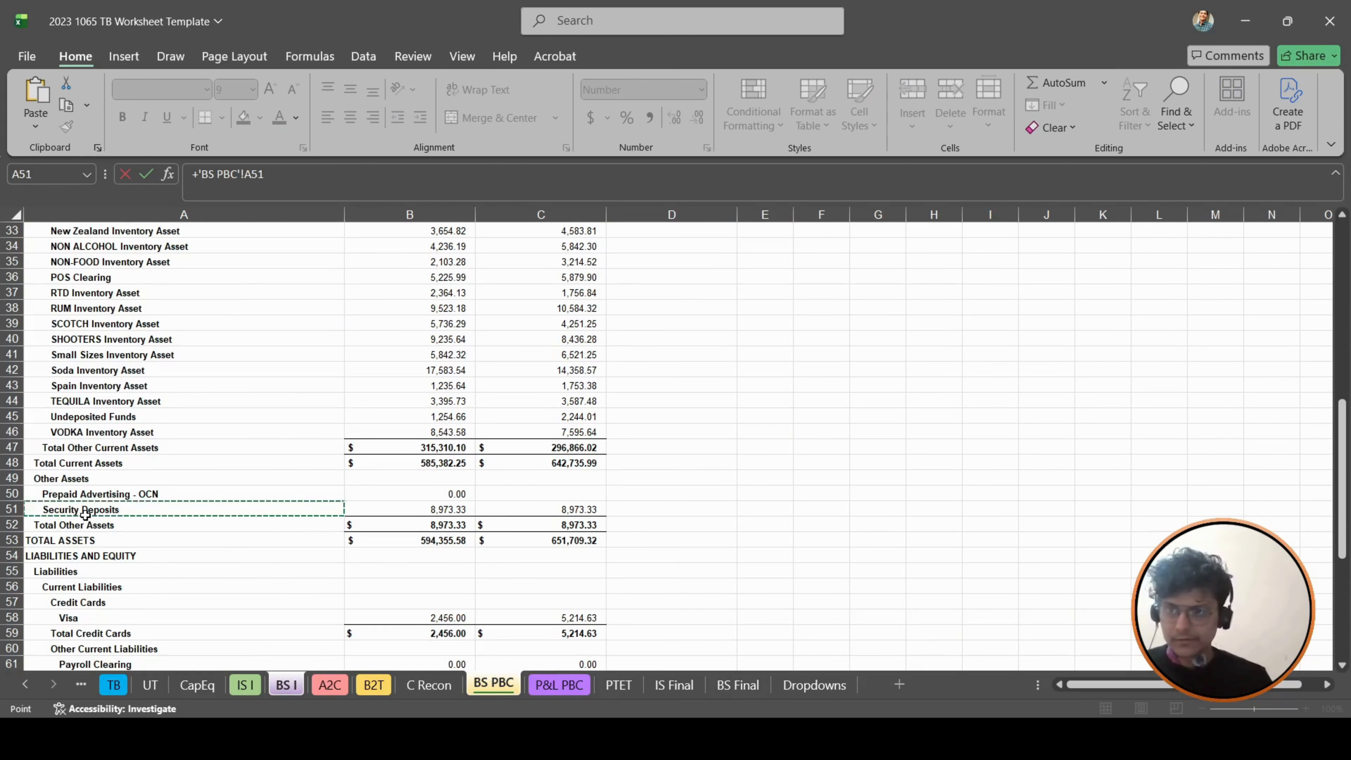
pyautogui.press('Return')
# - Copy the Security Deposits label formula down to C15 and change its reference to the matching amount in column B of BS PBC
pyautogui.hotkey('ctrl', 'd')
pyautogui.press('F2')
pyautogui.hotkey('shift', 'Left')
pyautogui.hotkey('shift', 'Left')
pyautogui.hotkey('shift', 'Left')
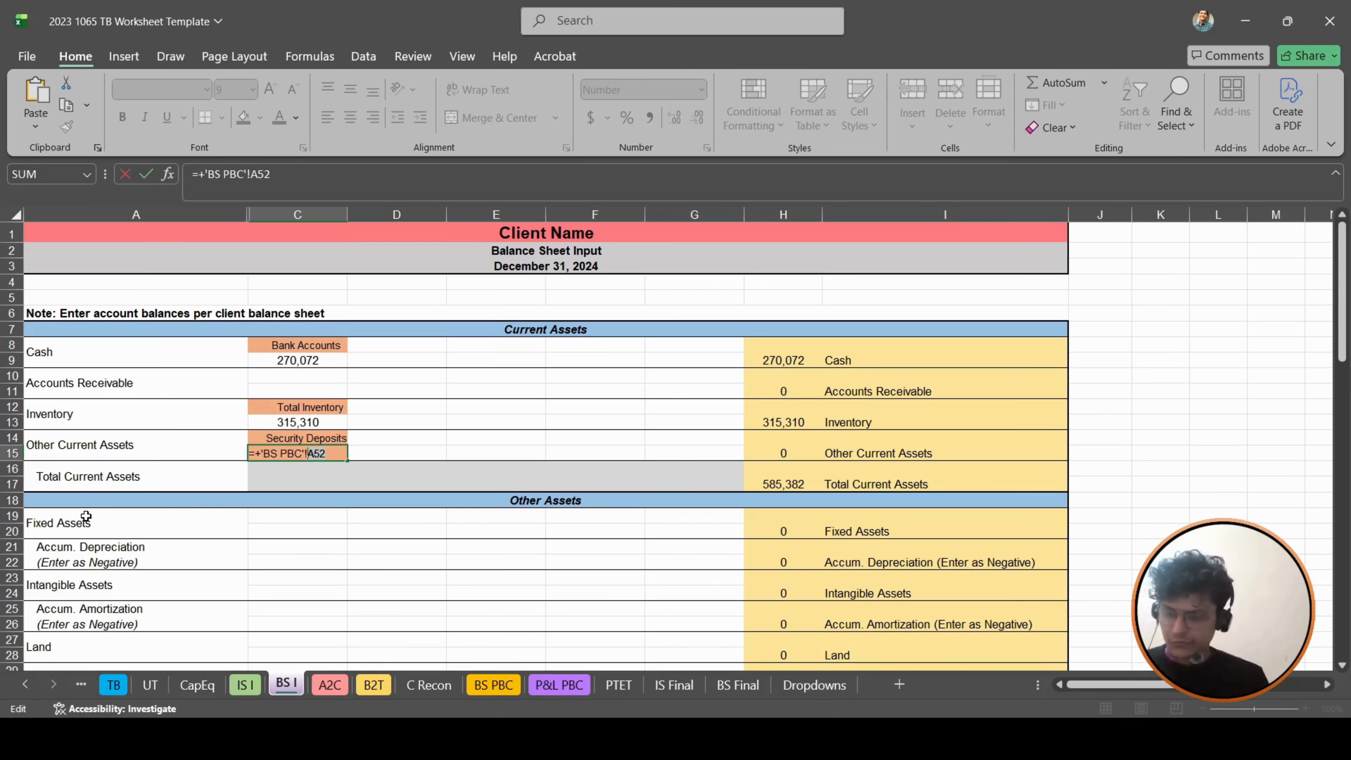
pyautogui.write('b')
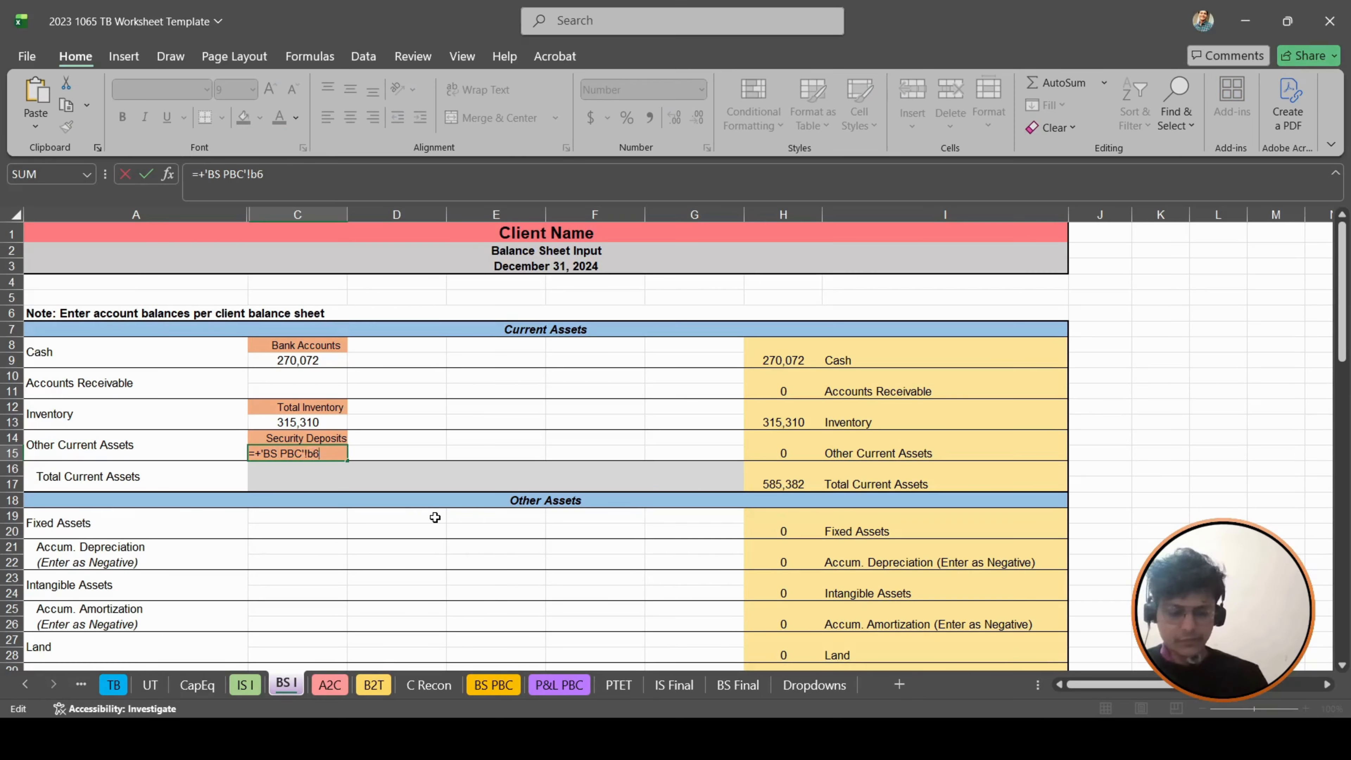
# - Check the Difference in H80 of the Balance Sheet Check and look over the filled rows on BS I
pyautogui.click(802, 436)
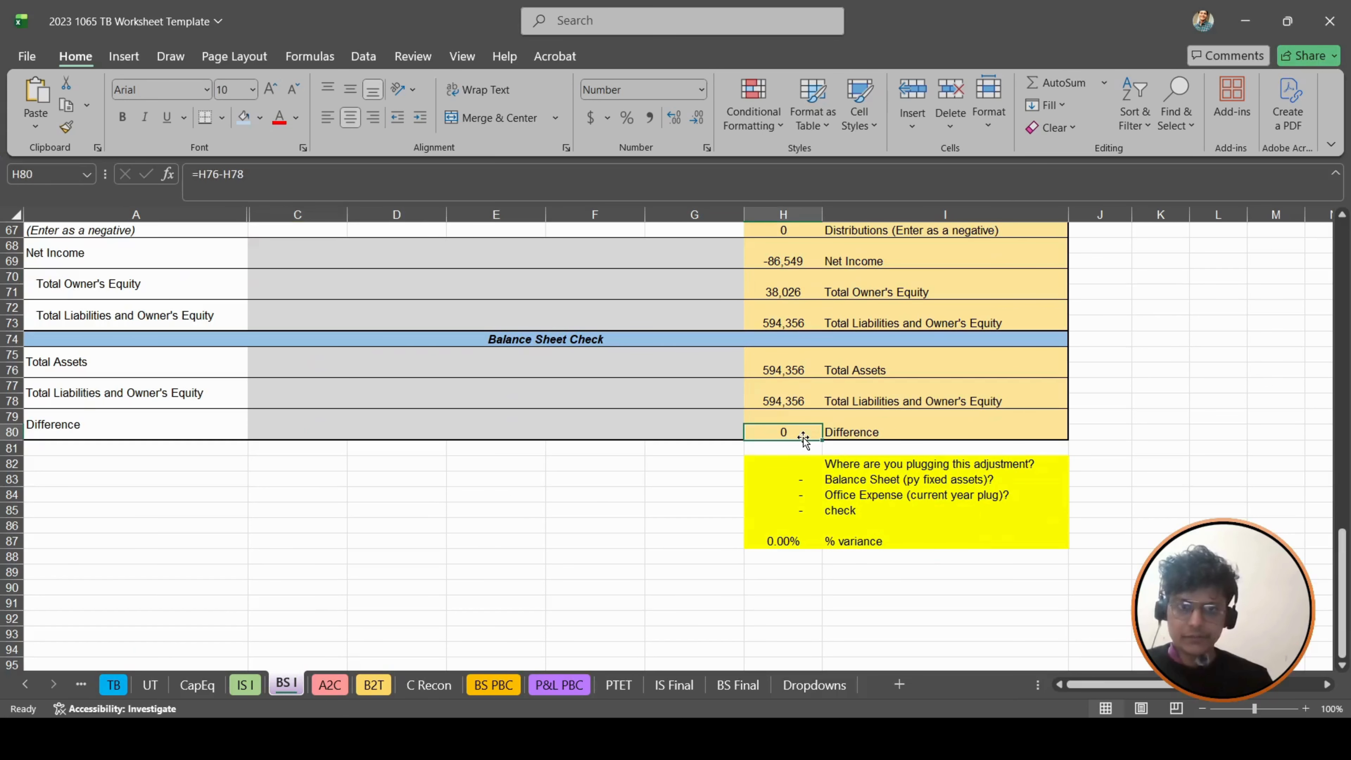
pyautogui.scroll(12, 348, 489)
pyautogui.scroll(10, 349, 489)
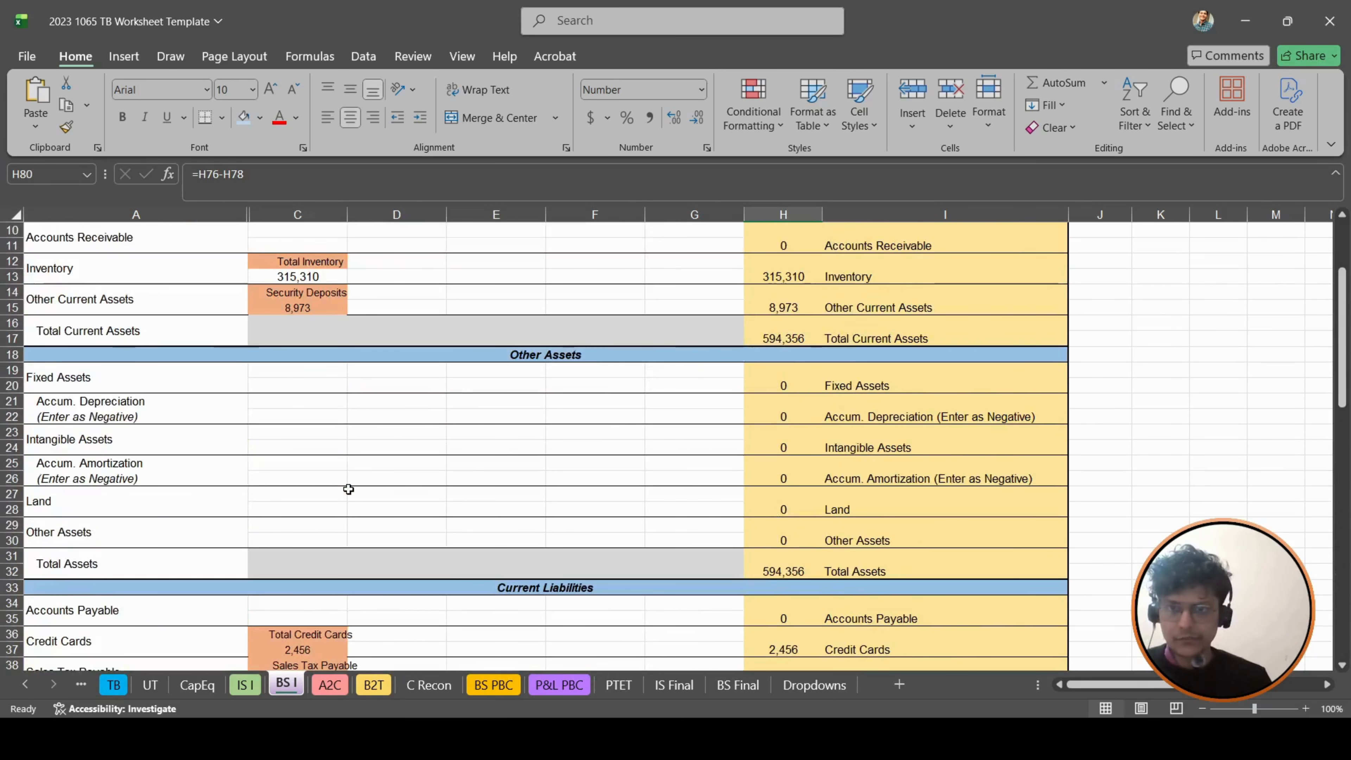
# - Open the TB sheet and consult the W2 wages on the Tax Adjustments sheet of the TT Restaurants Financials workbook
pyautogui.click(113, 684)
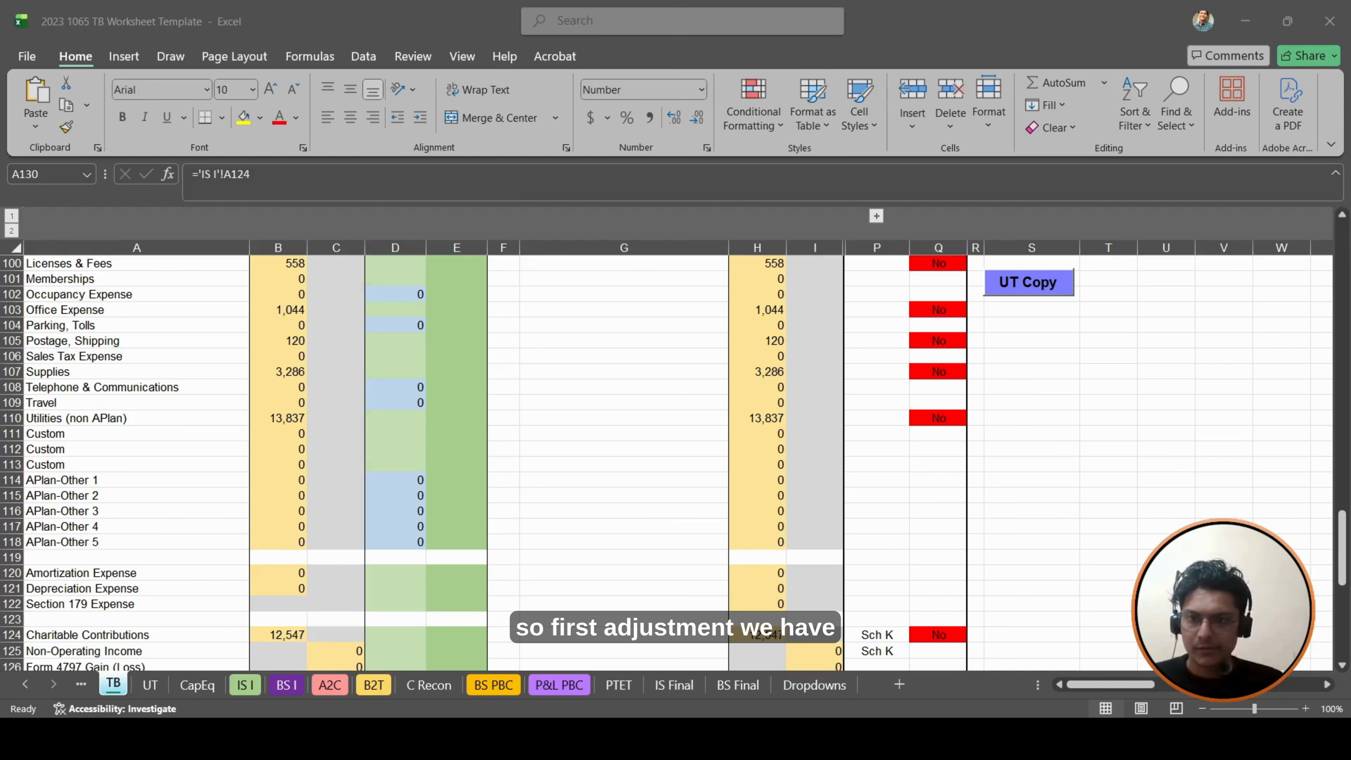
pyautogui.hotkey('alt', 'Tab')
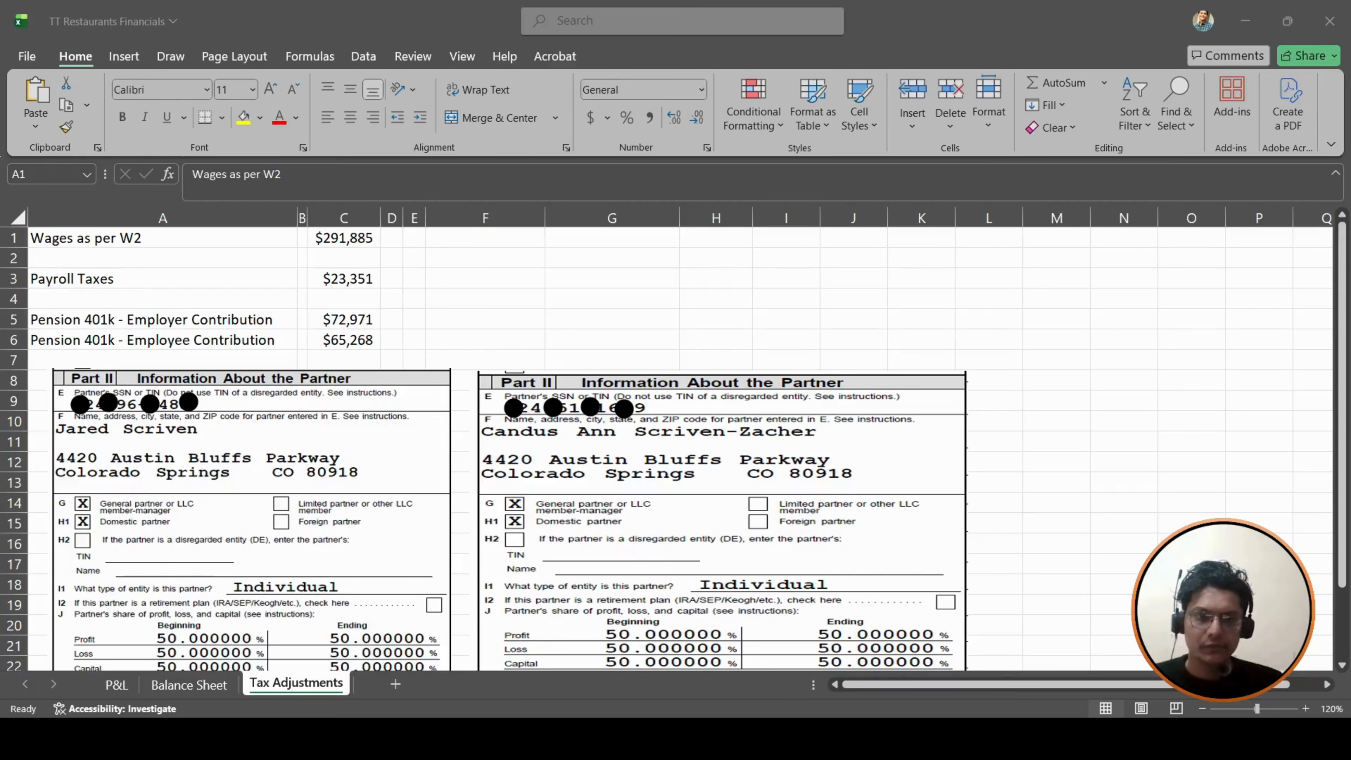
pyautogui.hotkey('alt', 'Tab')
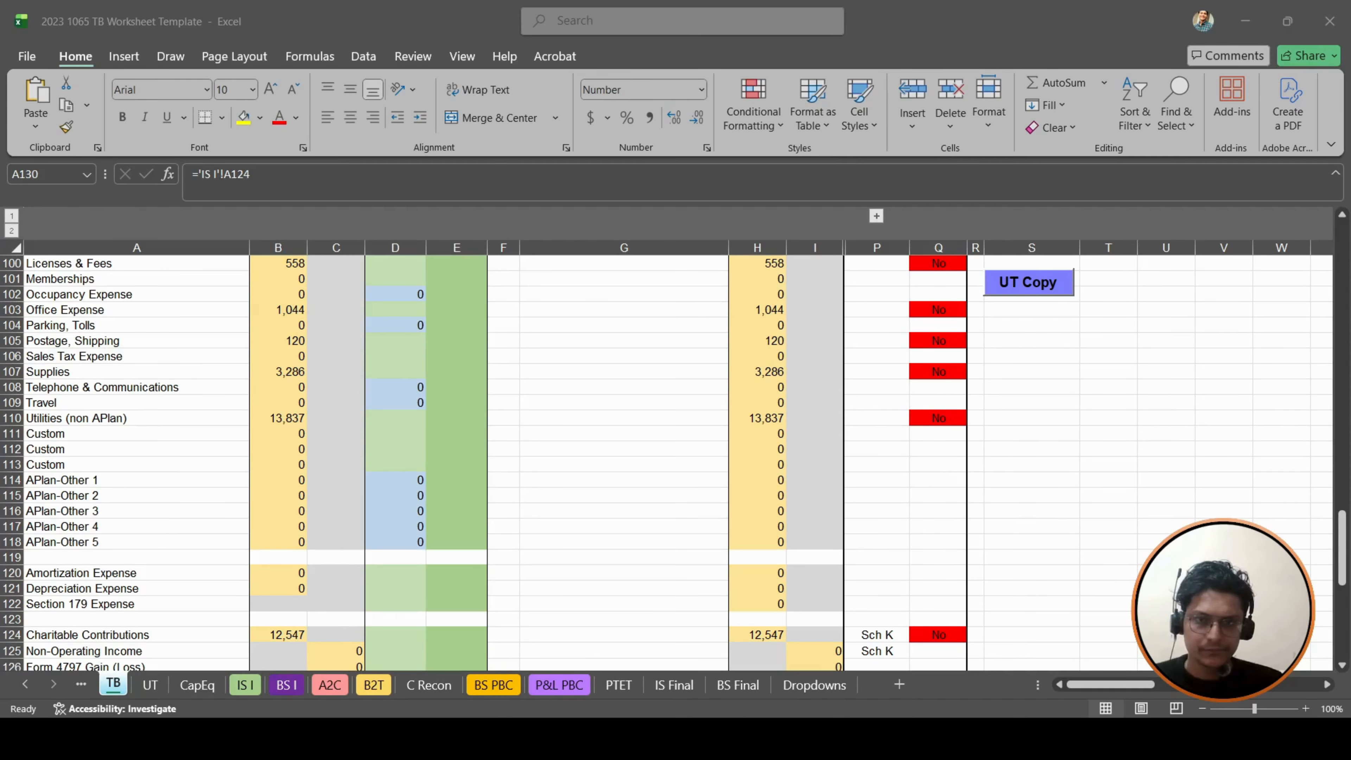
# - Locate the Wages - Employees row in the TB income statement and select its debit adjustment cell D63
pyautogui.scroll(-7, 385, 553)
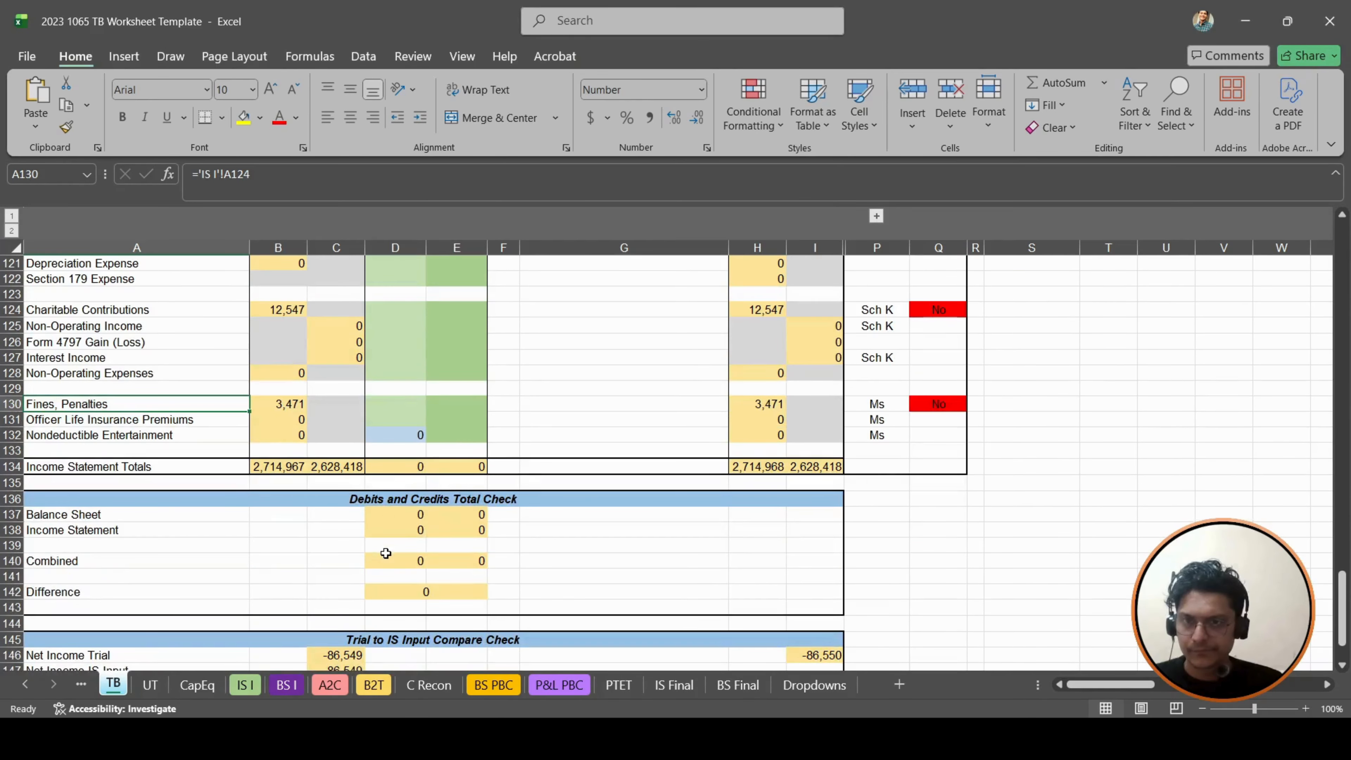
pyautogui.scroll(4, 385, 553)
pyautogui.scroll(20, 384, 543)
pyautogui.moveTo(111, 582); pyautogui.dragTo(111, 571)
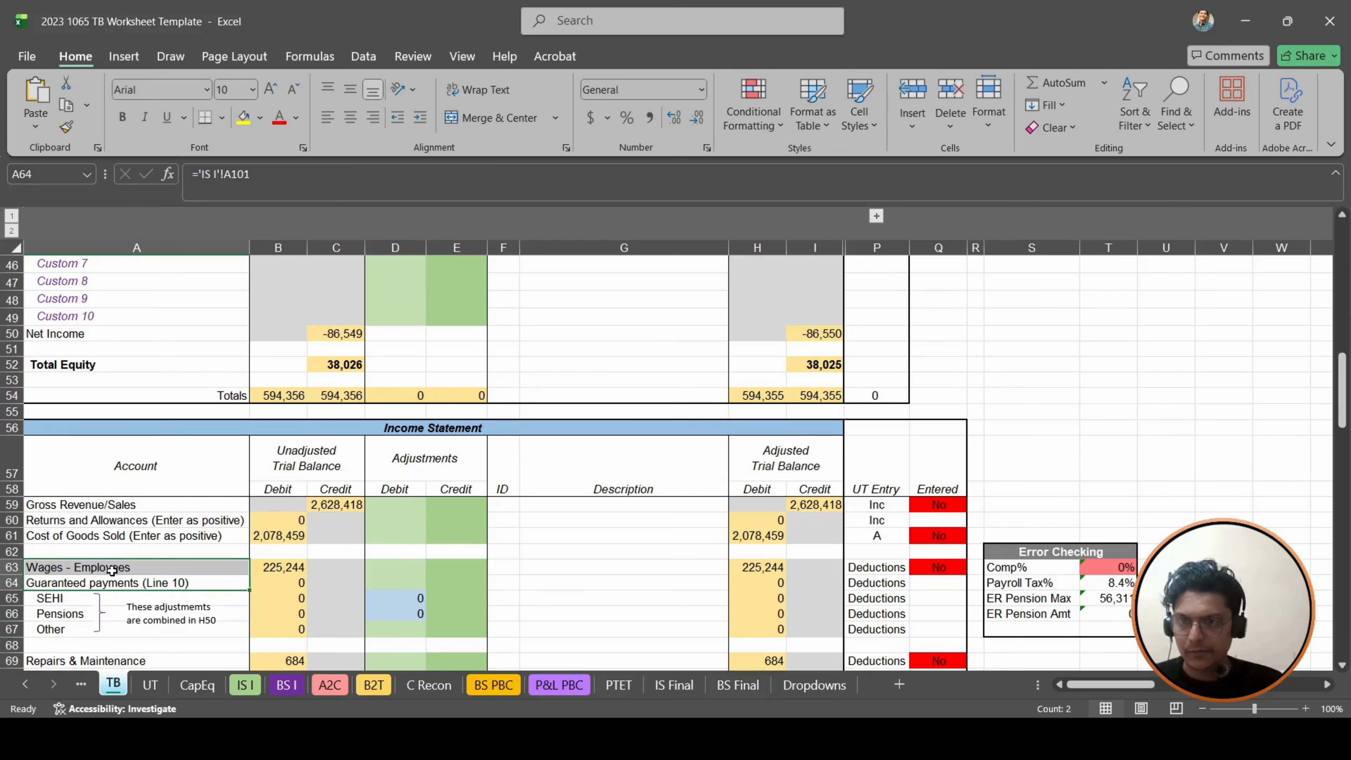
pyautogui.click(112, 570)
pyautogui.press('Right')
pyautogui.press('Right')
pyautogui.press('Right')
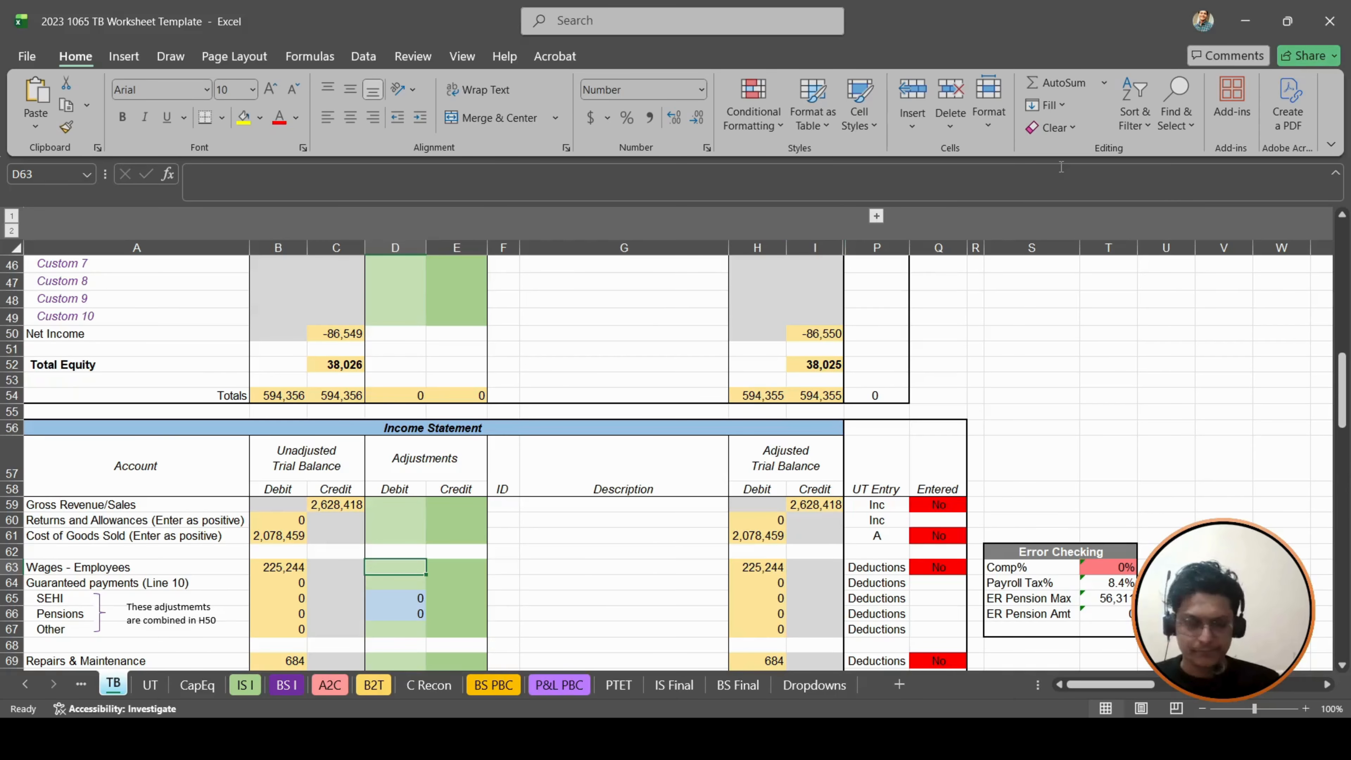
pyautogui.write('291')
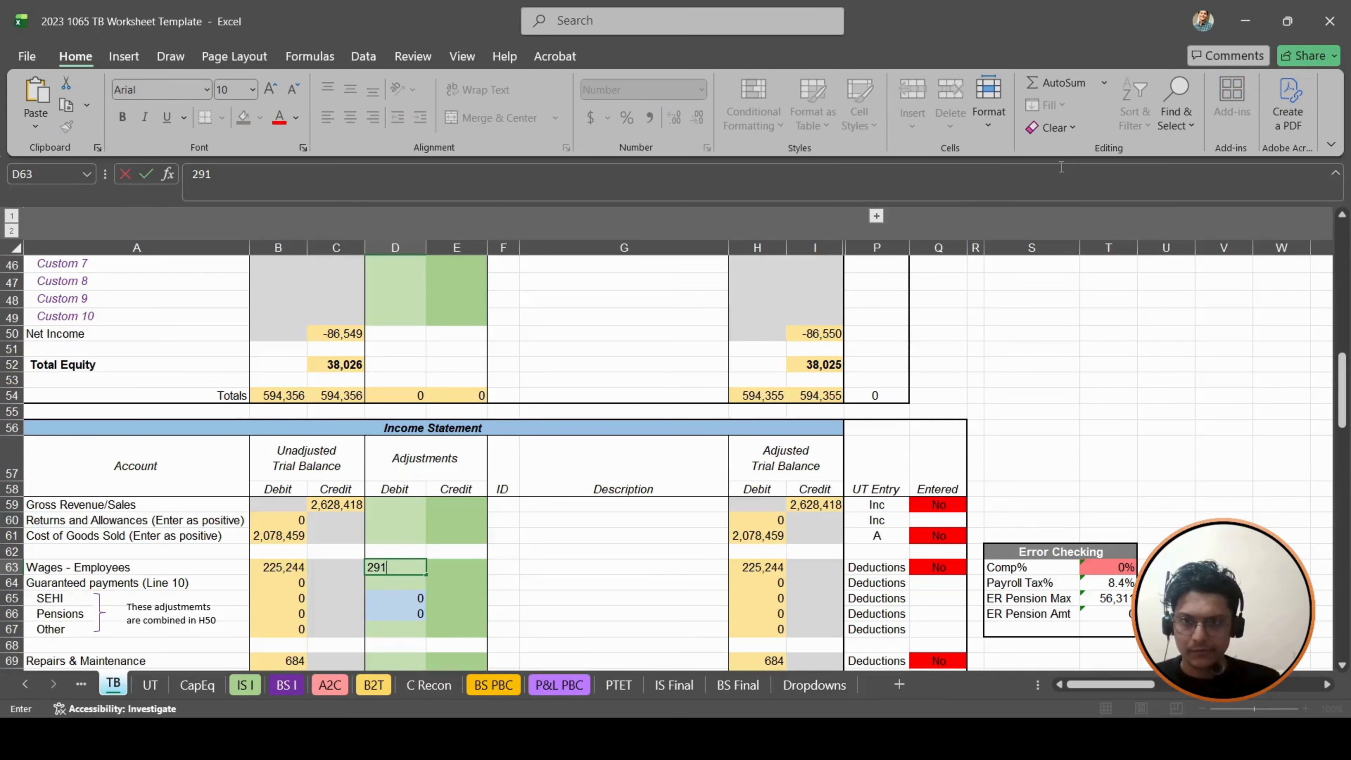
pyautogui.write('885')
pyautogui.press('Escape')
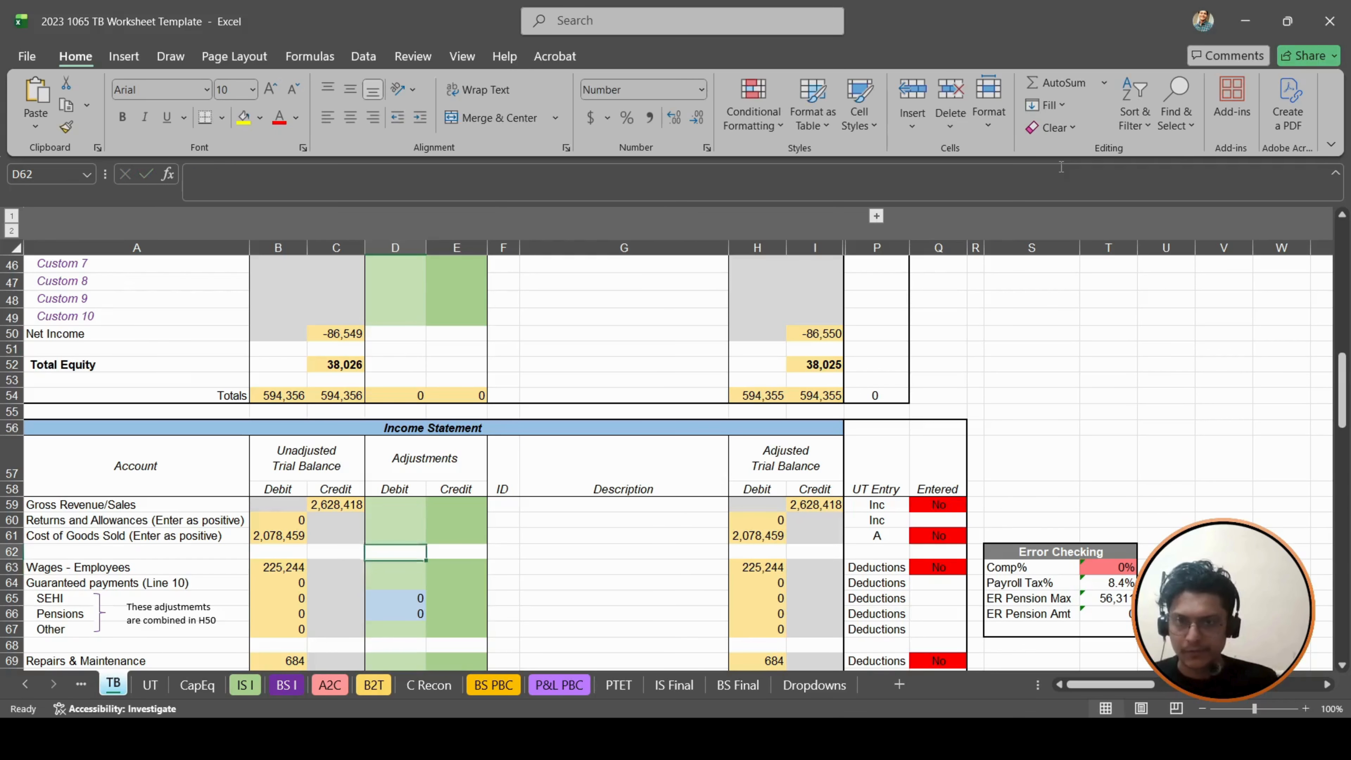
# - Enter the Wages - Employees debit adjustment in D63 as 291885 minus the unadjusted amount in B63
pyautogui.write('+29')
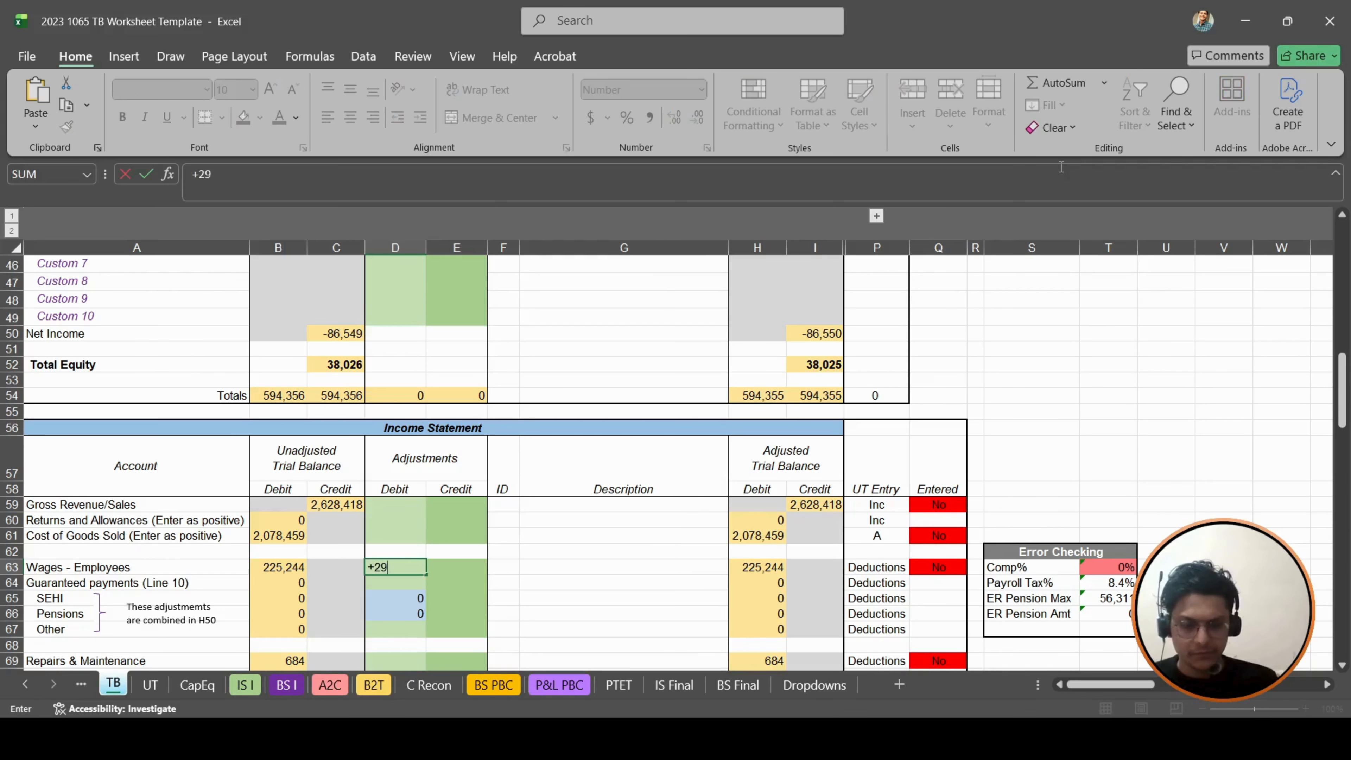
pyautogui.write('1885')
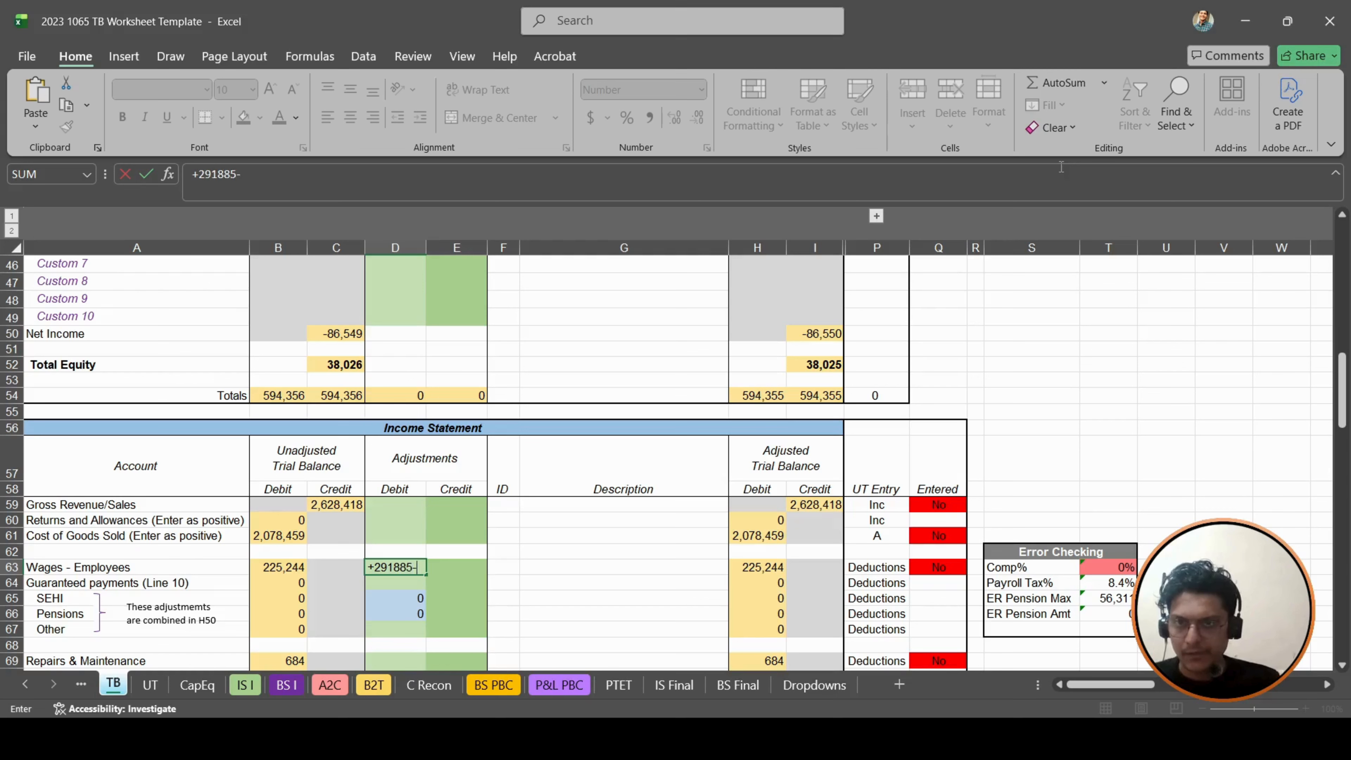
pyautogui.write('-')
pyautogui.press('Left')
pyautogui.press('Left')
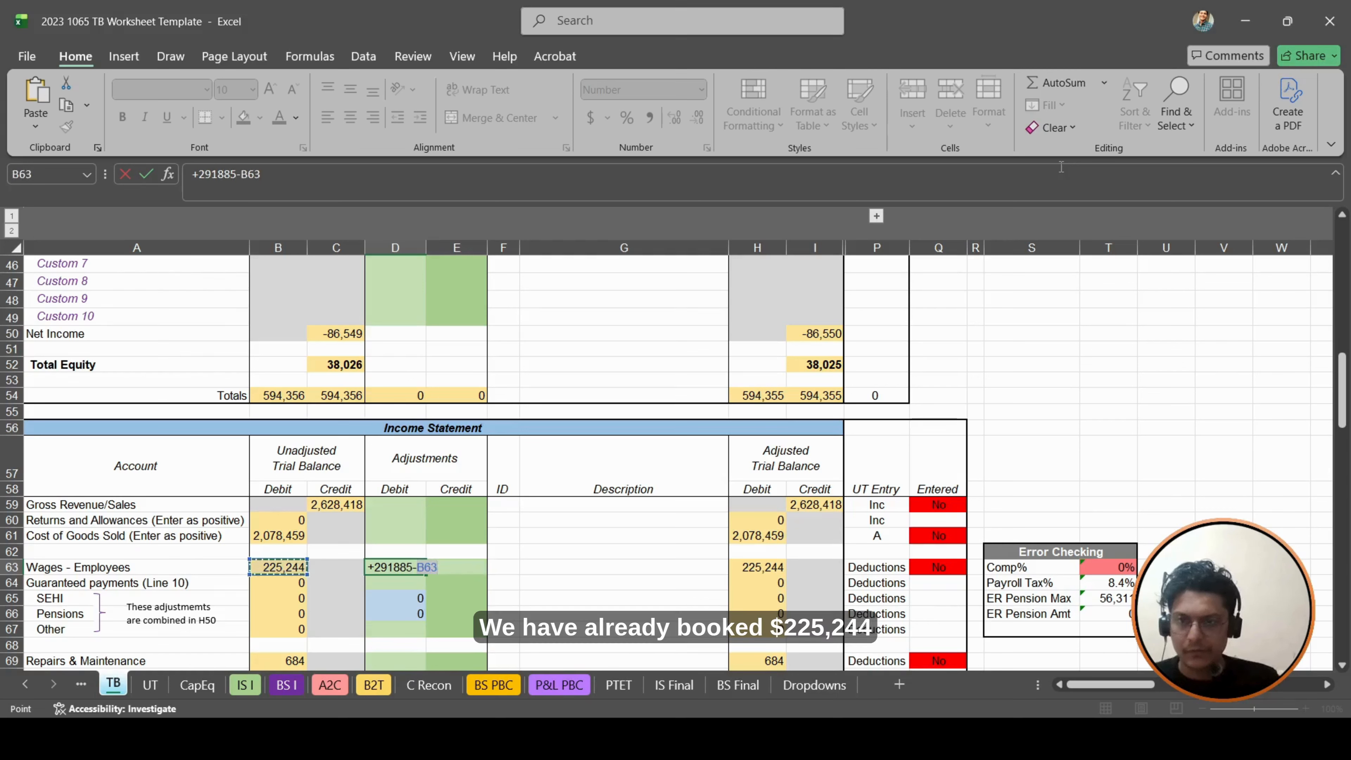
pyautogui.press('Return')
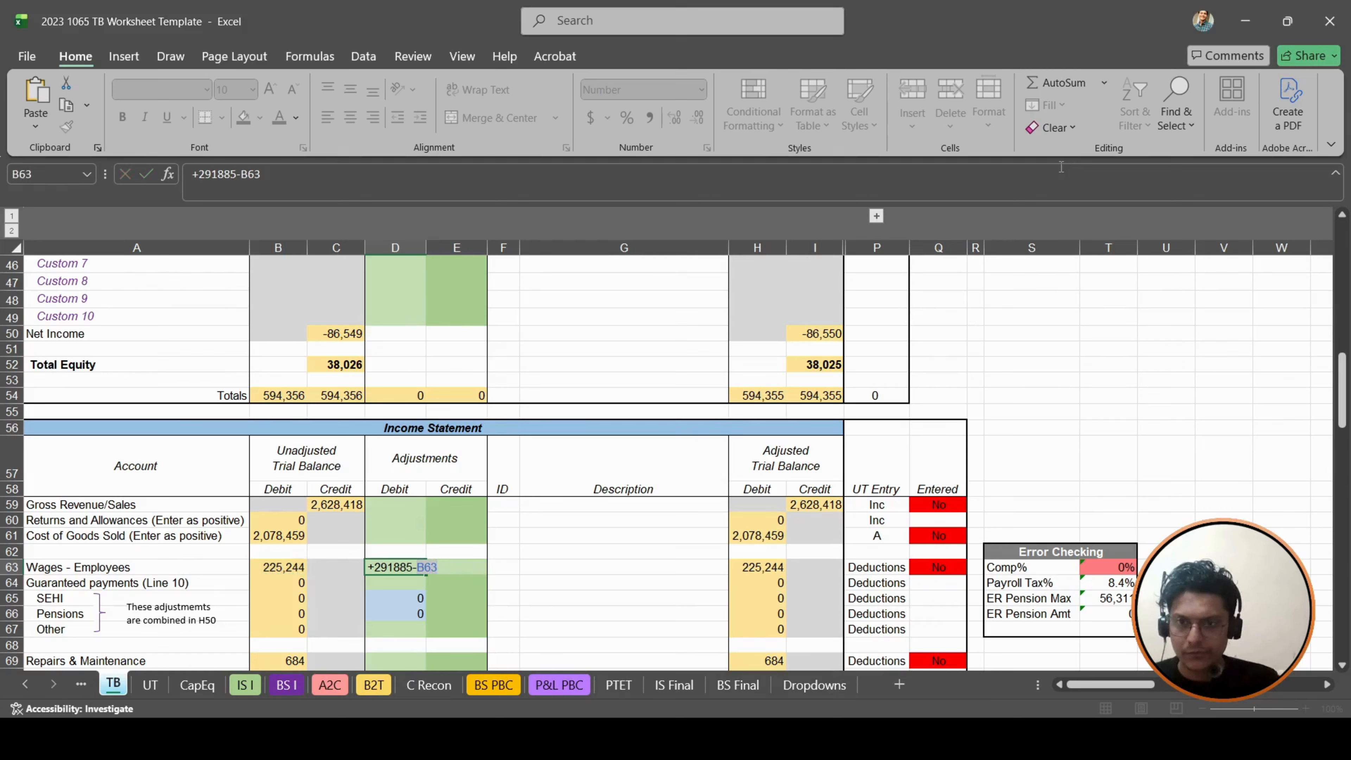
pyautogui.press('Up')
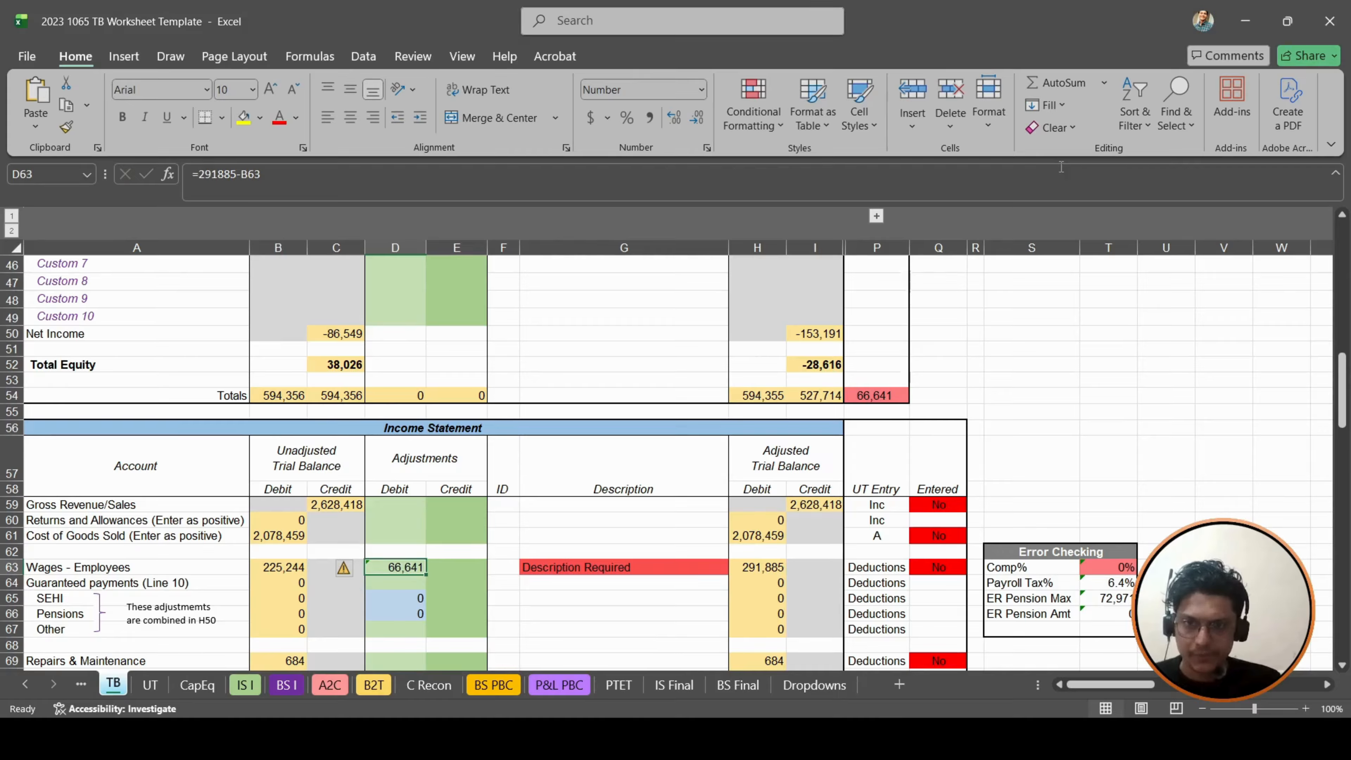
# - Describe the Wages - Employees adjustment in G63 as "To match with W2"
pyautogui.press('Left')
pyautogui.press('Left')
pyautogui.press('Left')
pyautogui.press('Right')
pyautogui.press('Right')
pyautogui.press('Right')
pyautogui.press('Right')
pyautogui.press('Right')
pyautogui.press('Right')
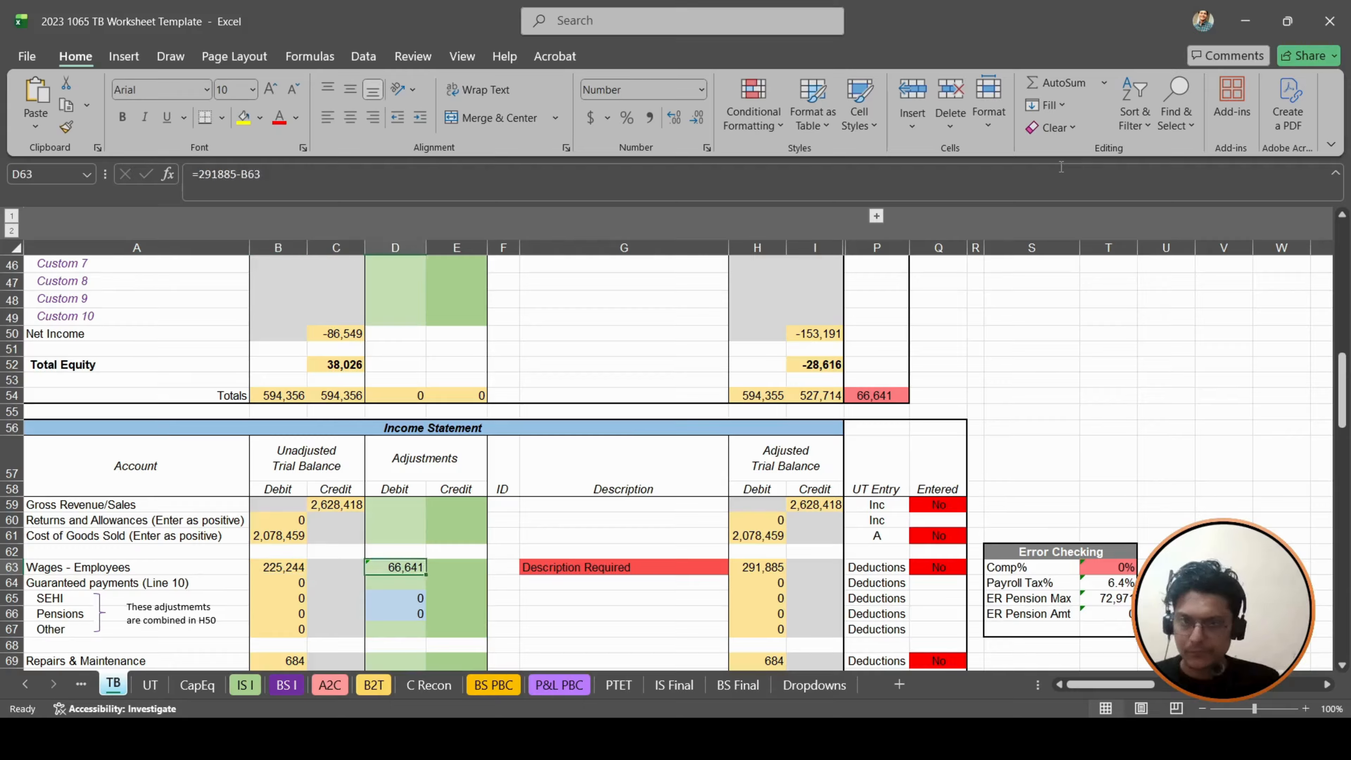
pyautogui.write('As')
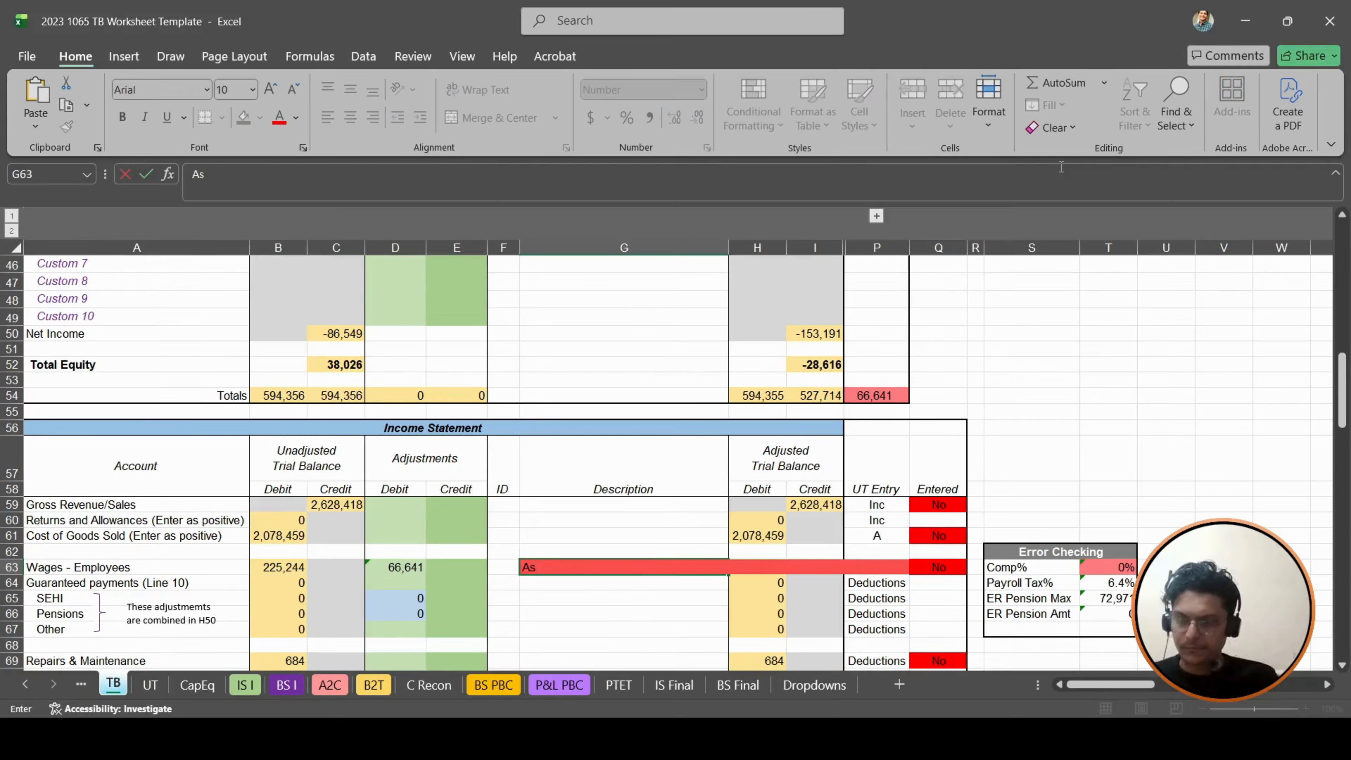
pyautogui.write(' per')
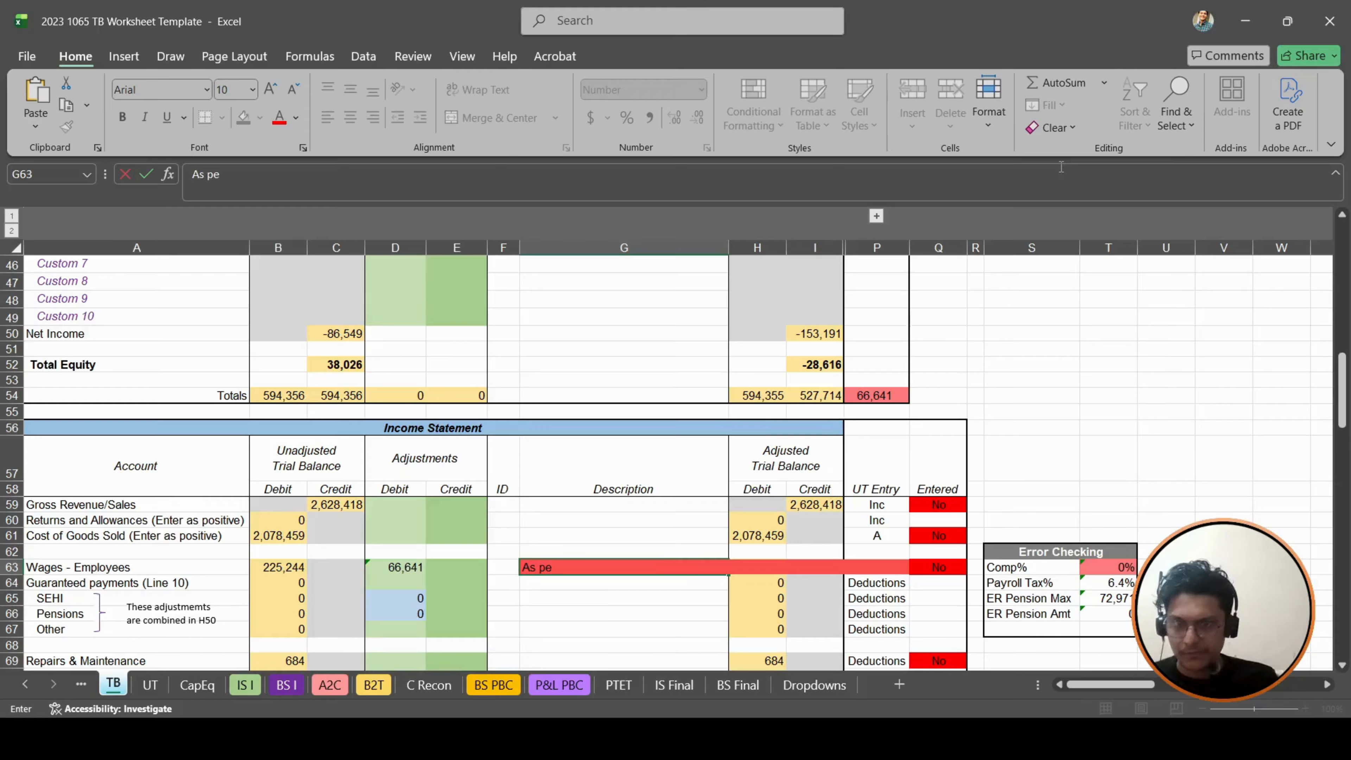
pyautogui.press('BackSpace')
pyautogui.press('BackSpace')
pyautogui.press('BackSpace')
pyautogui.press('BackSpace')
pyautogui.press('BackSpace')
pyautogui.write('To')
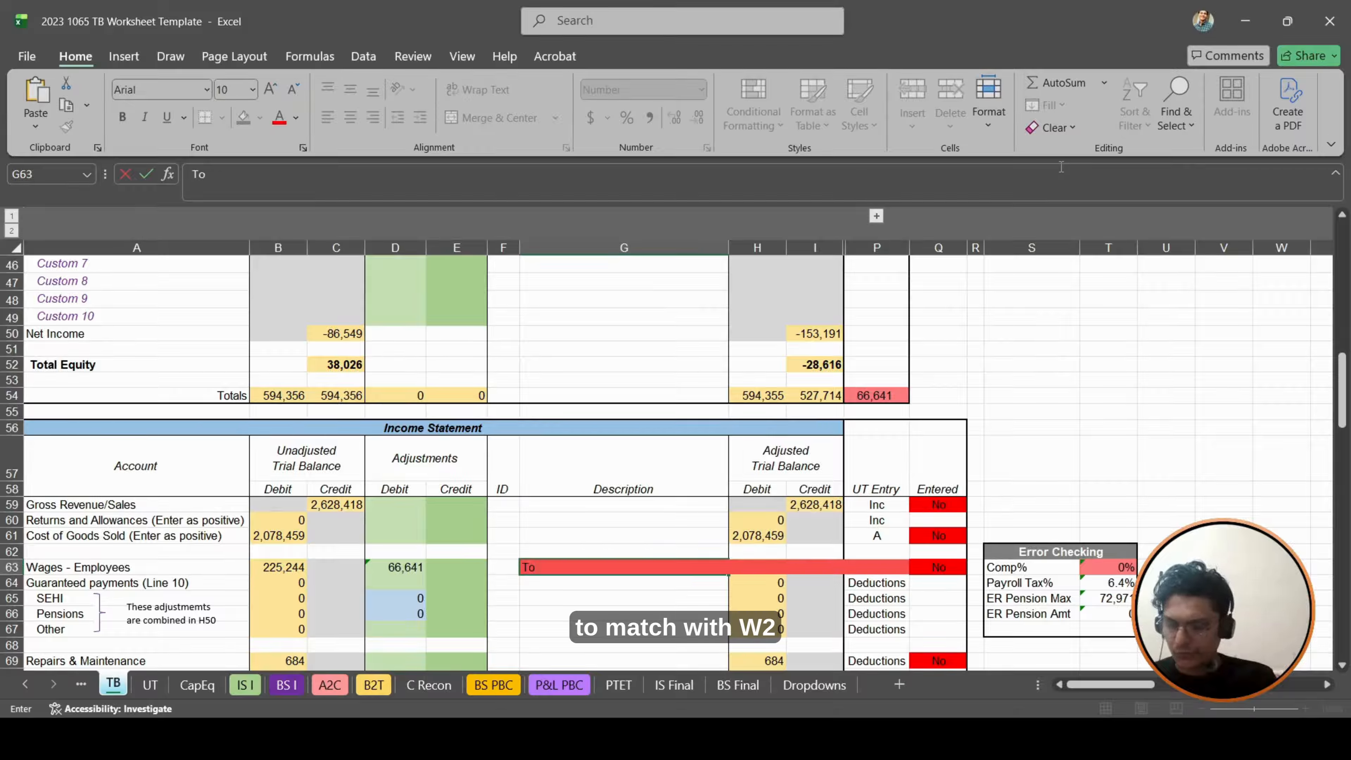
pyautogui.write(' match with W')
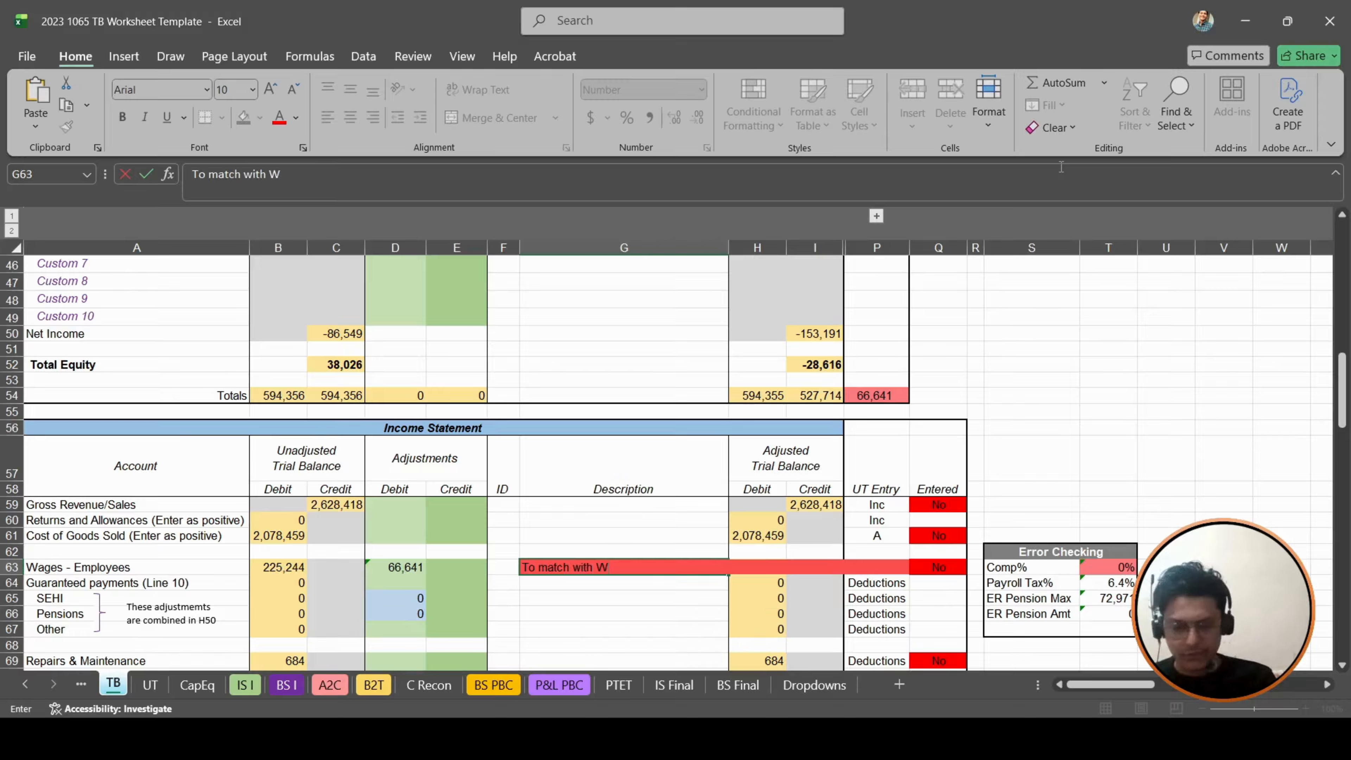
pyautogui.press('Return')
pyautogui.press('Up')
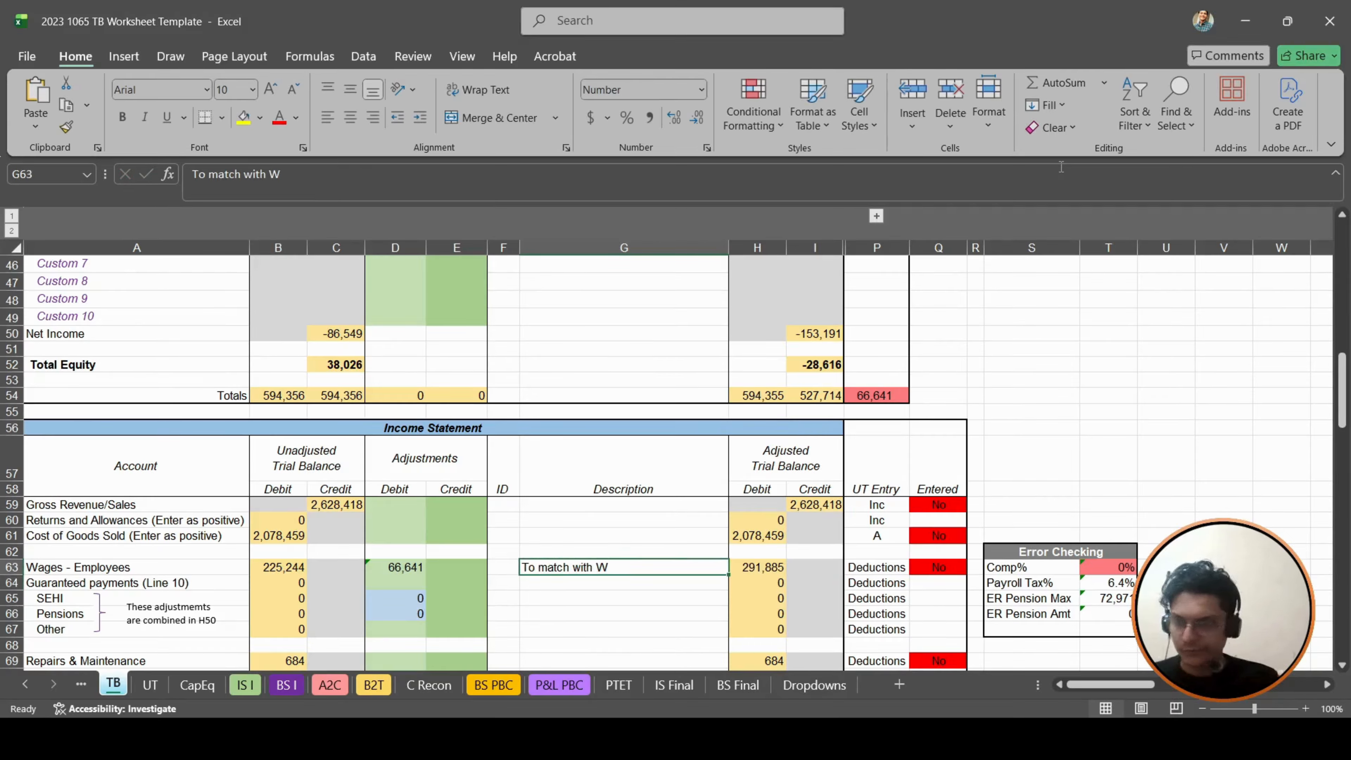
pyautogui.write('2')
pyautogui.press('Return')
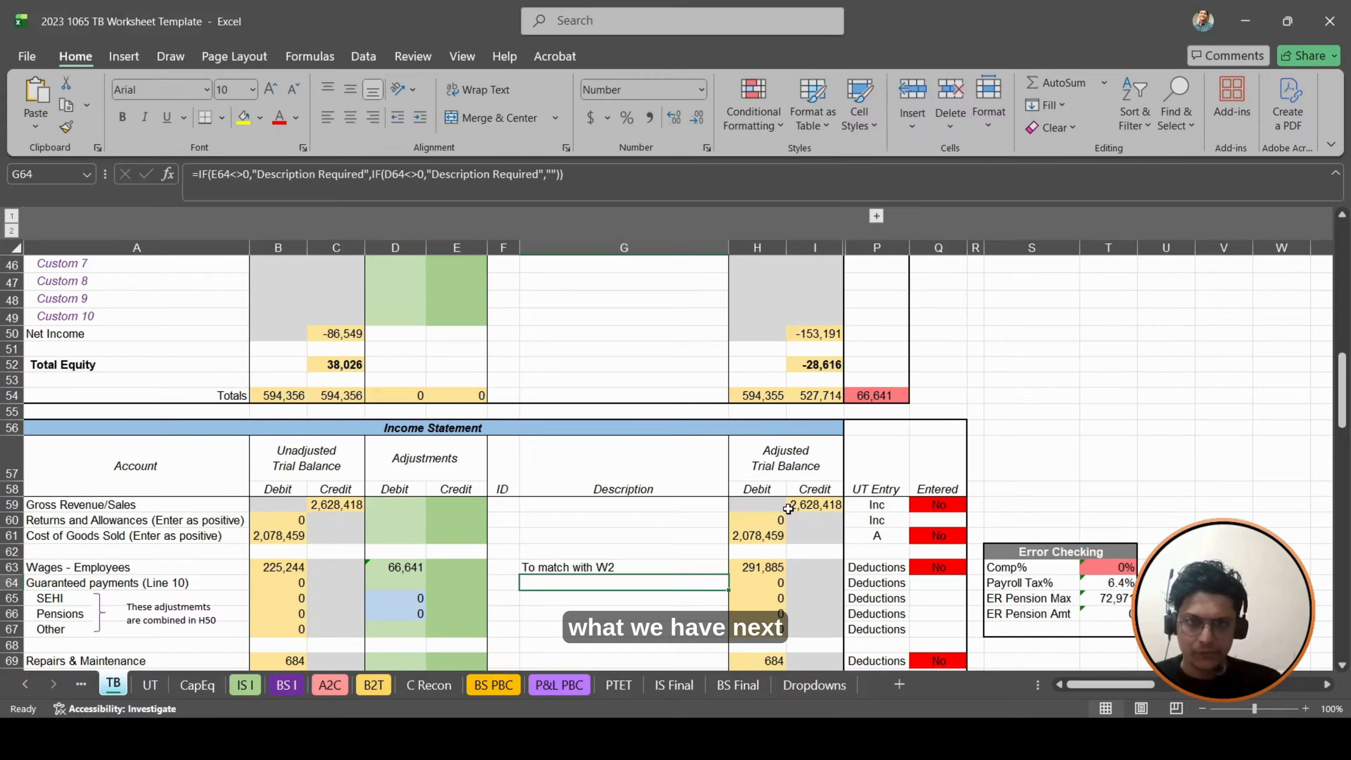
# - Consult the Payroll Taxes amount on the Tax Adjustments sheet of the TT Restaurants Financials workbook, and return to the TB sheet
pyautogui.scroll(-1, 791, 505)
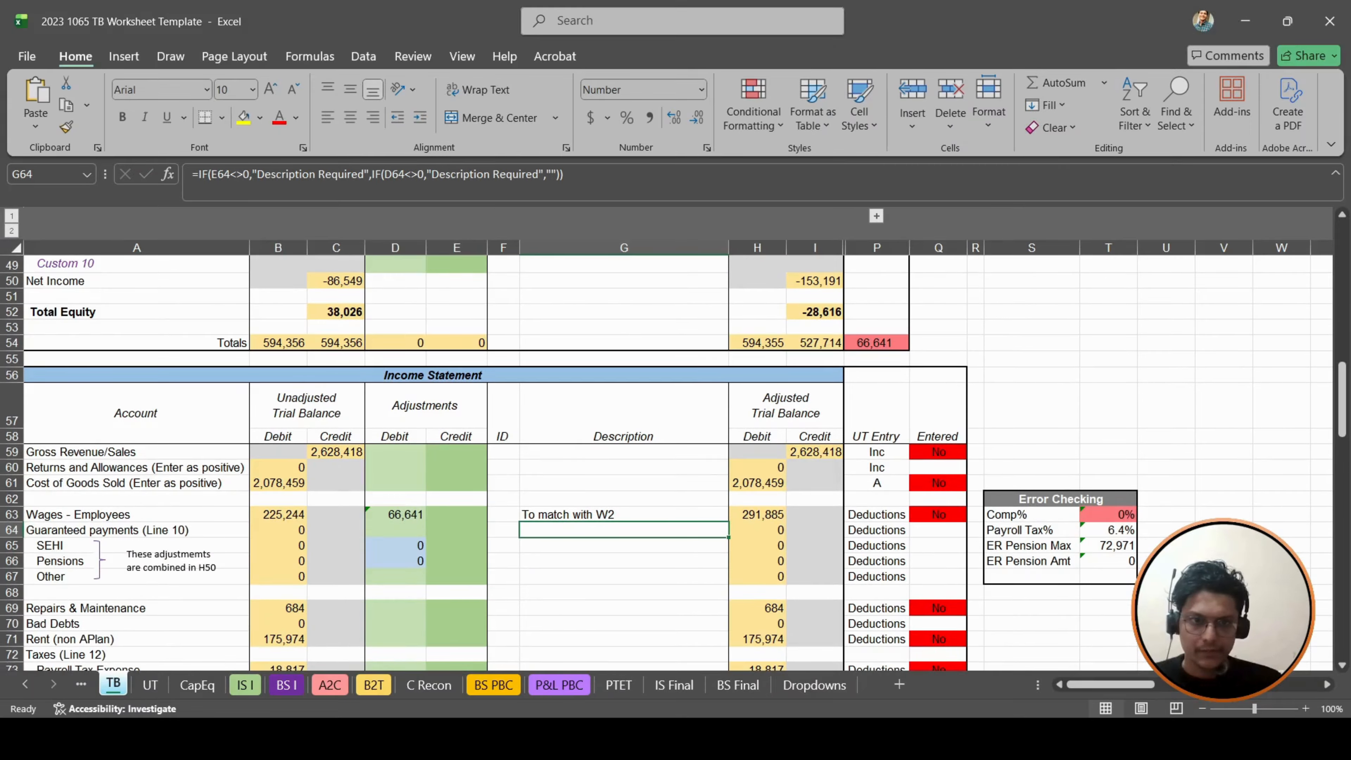
pyautogui.hotkey('alt', 'Tab')
pyautogui.hotkey('alt', 'Tab')
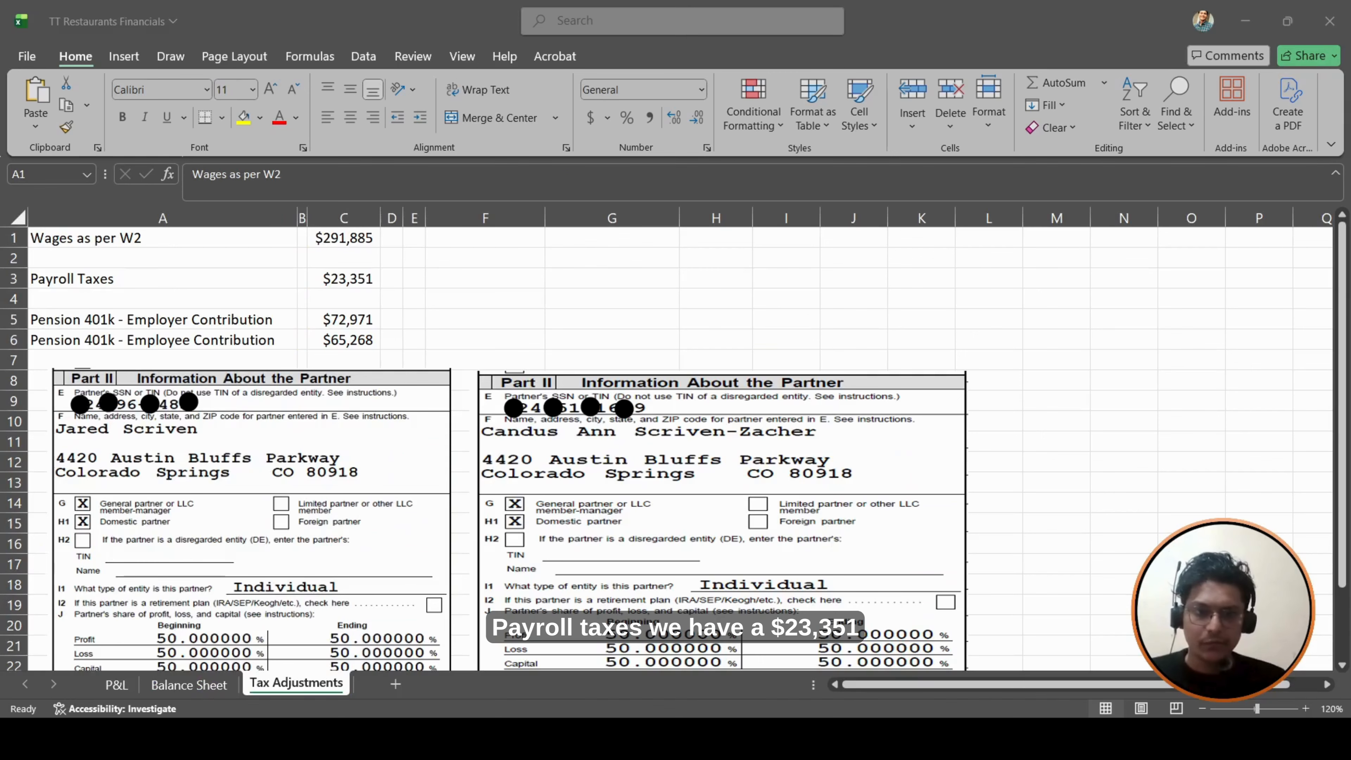
pyautogui.hotkey('alt', 'Tab')
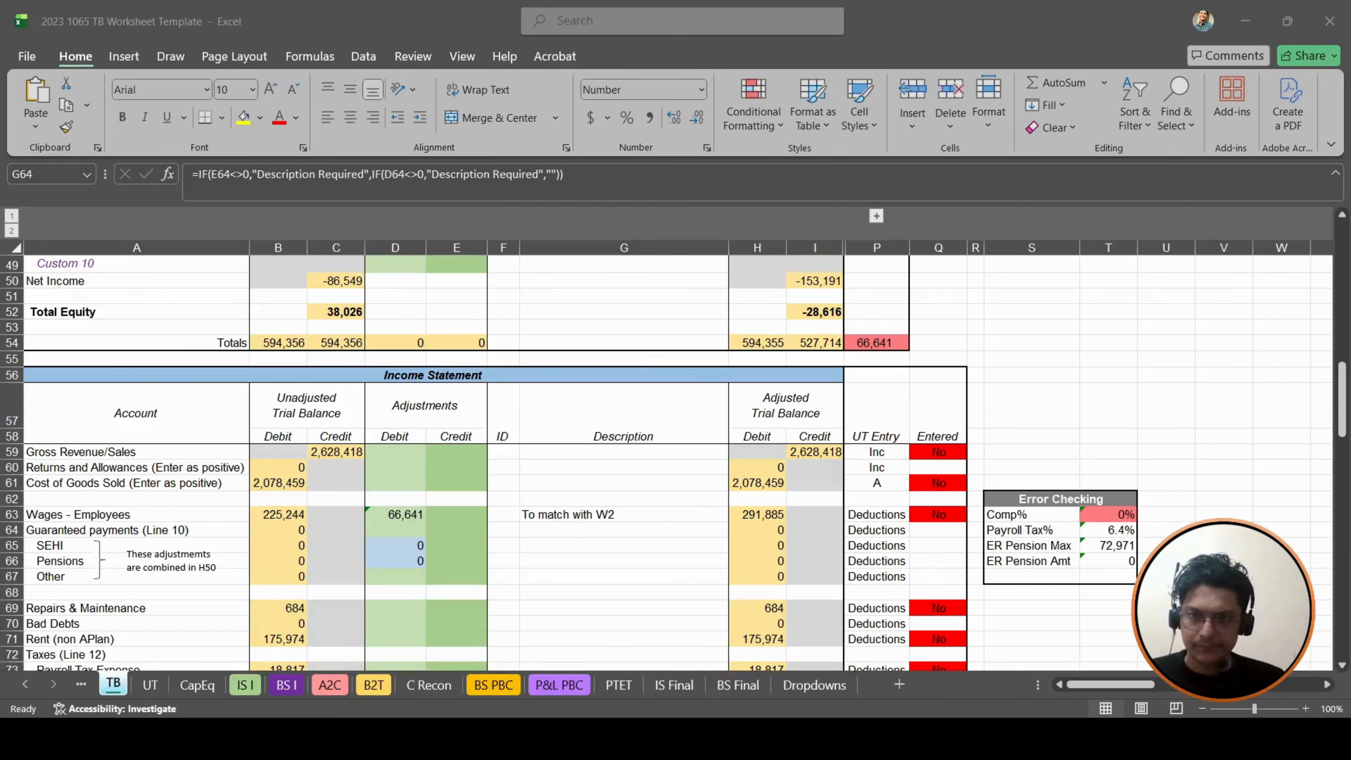
# - Enter the Payroll Tax Expense debit adjustment in D73 as 23351 minus the unadjusted amount in B73
pyautogui.scroll(-5, 384, 537)
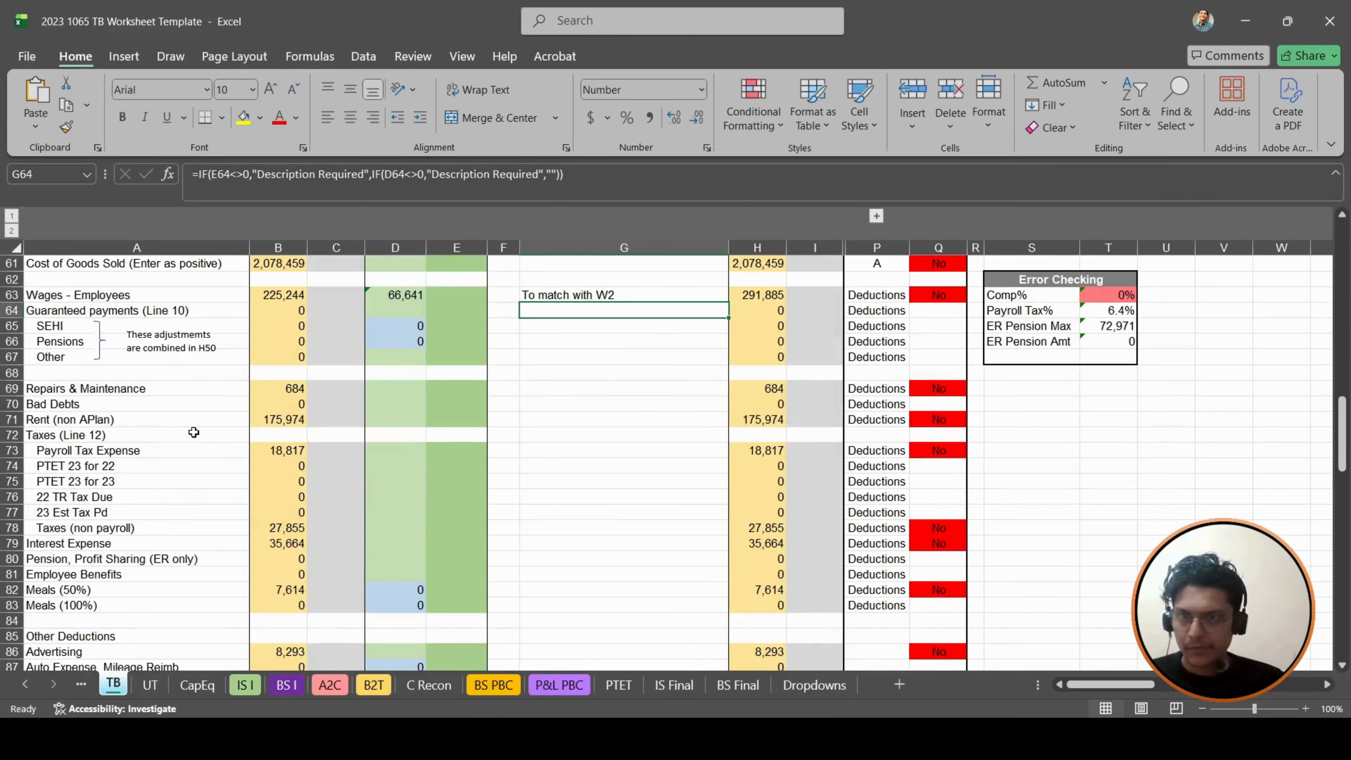
pyautogui.click(100, 402)
pyautogui.click(124, 470)
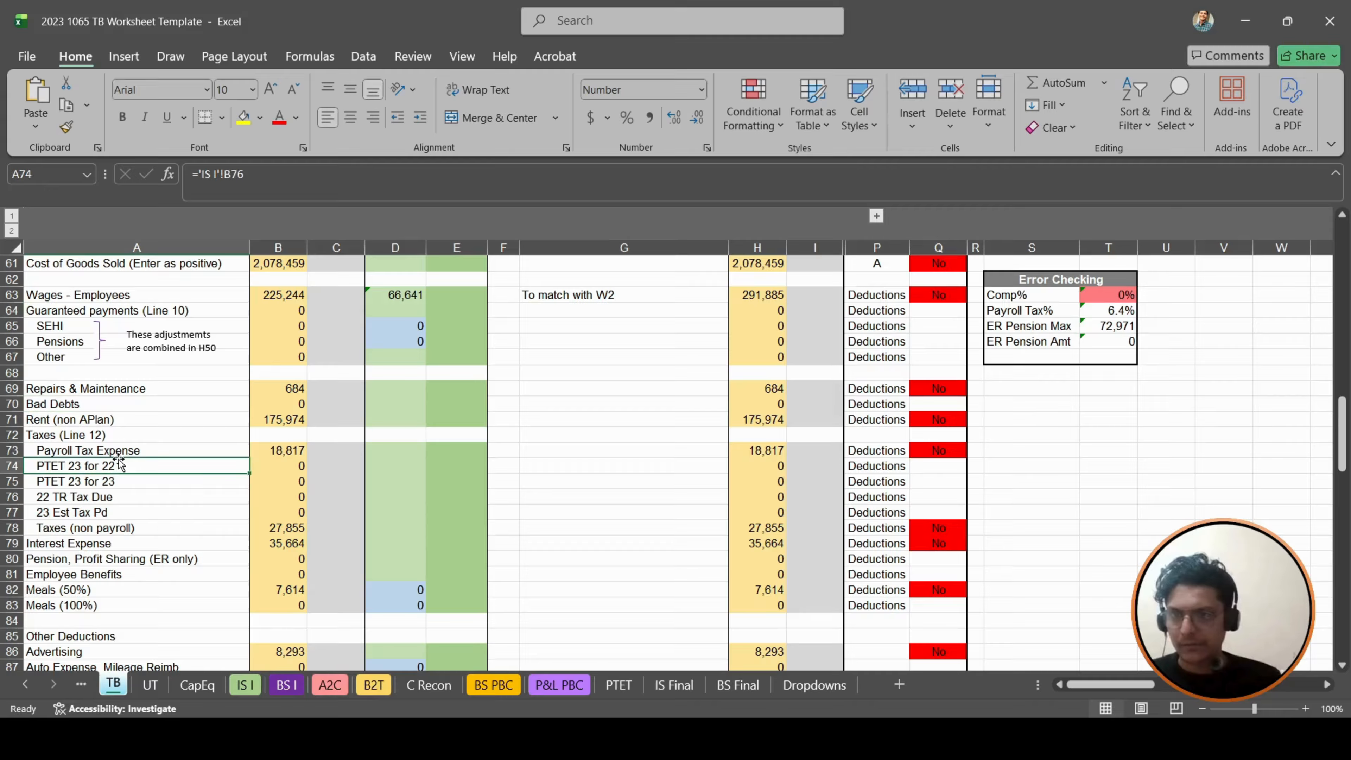
pyautogui.press('Up')
pyautogui.press('Up')
pyautogui.press('Right')
pyautogui.press('Down')
pyautogui.press('Right')
pyautogui.press('Right')
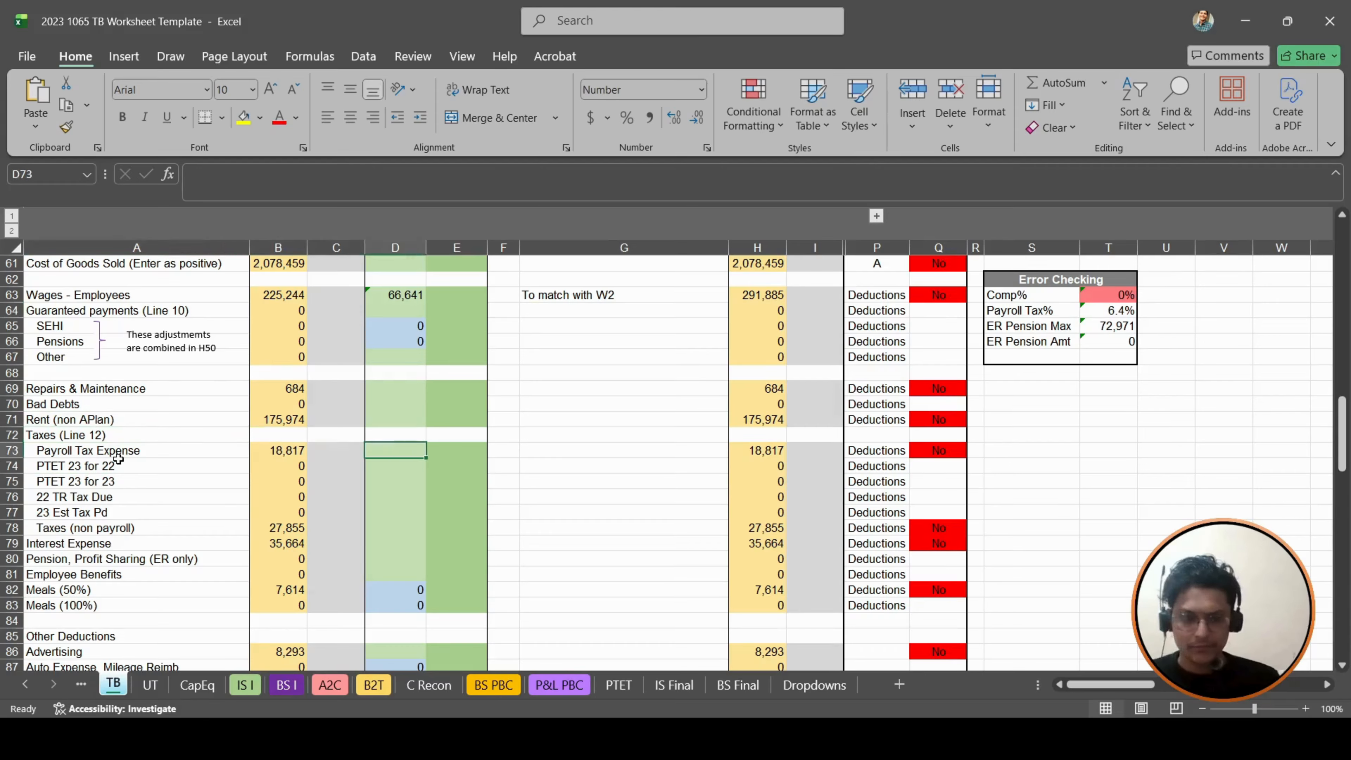
pyautogui.write('+23351-')
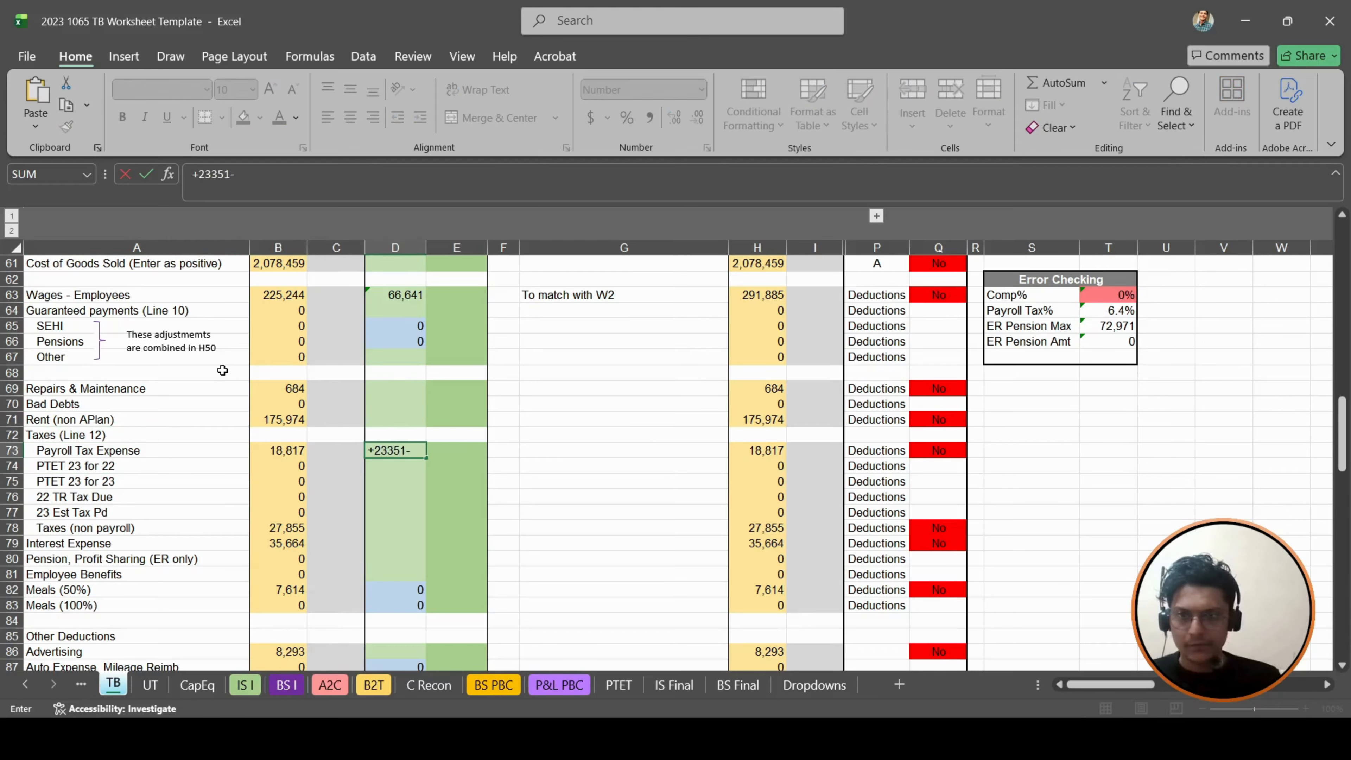
pyautogui.click(298, 450)
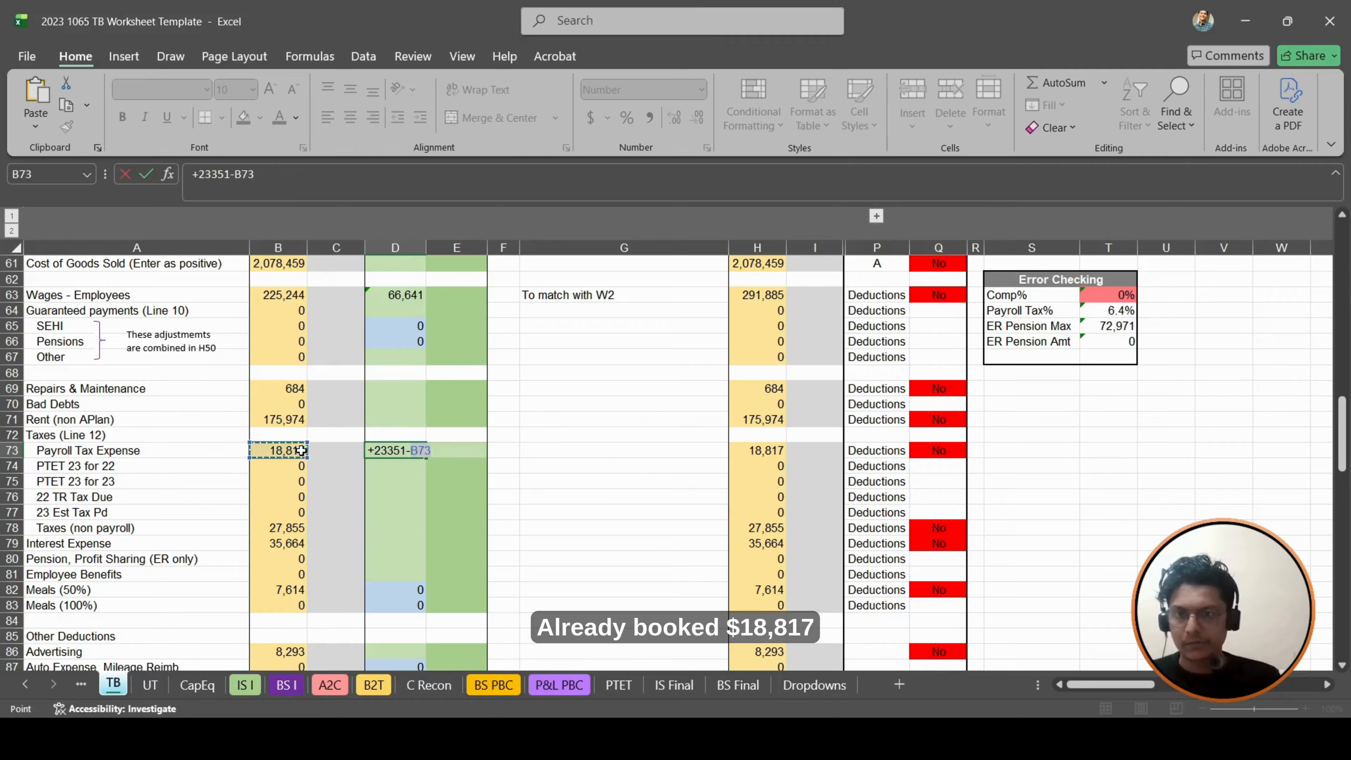
pyautogui.press('Tab')
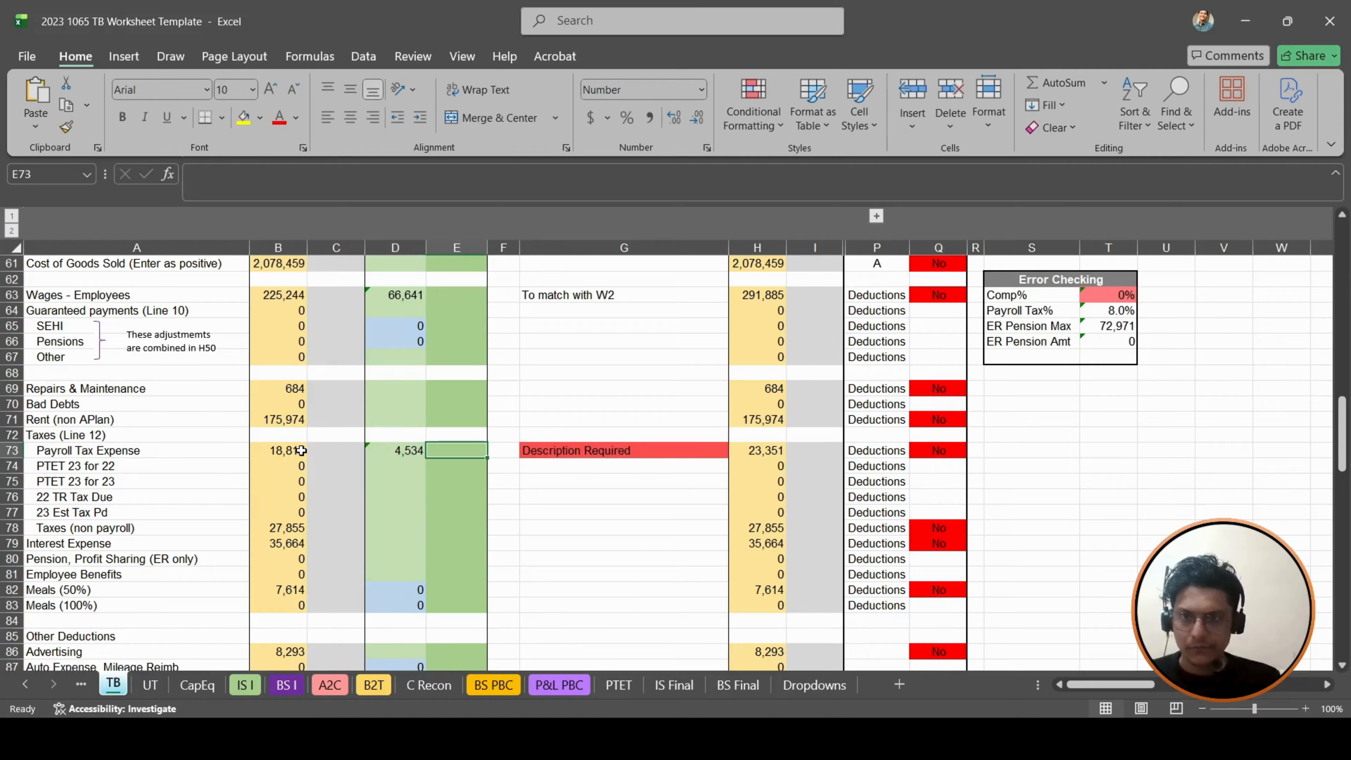
pyautogui.press('Right')
pyautogui.press('Right')
pyautogui.press('Right')
pyautogui.press('Left')
pyautogui.press('Left')
pyautogui.press('Left')
pyautogui.press('Left')
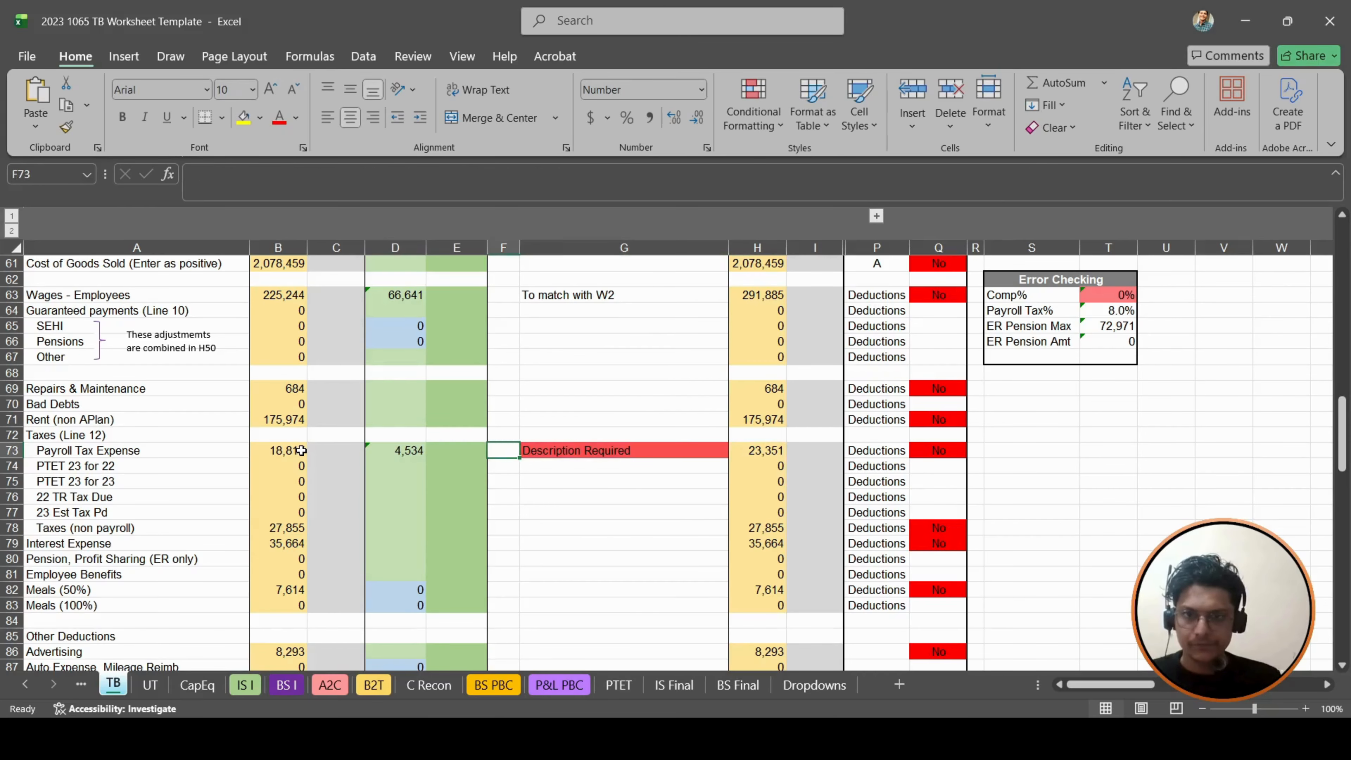
pyautogui.press('Right')
pyautogui.press('Right')
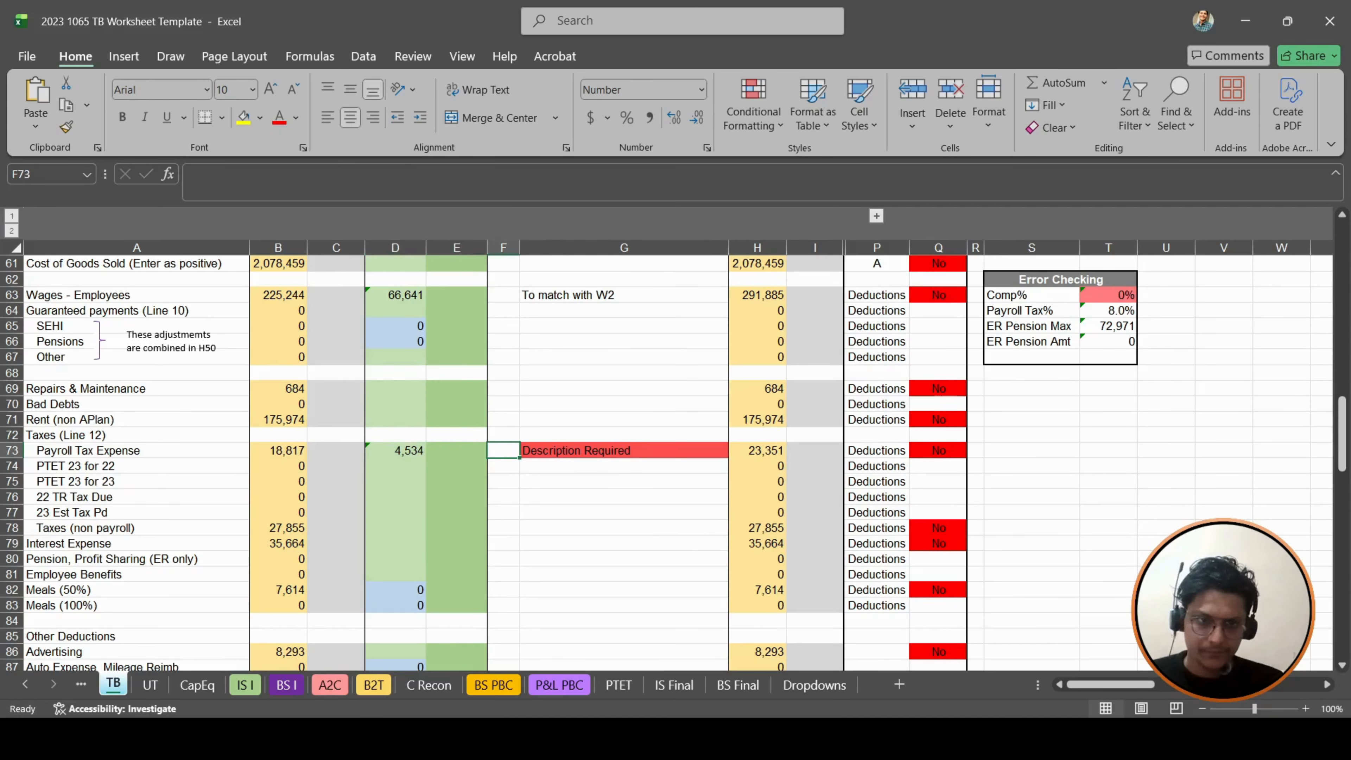
pyautogui.hotkey('alt', 'Tab')
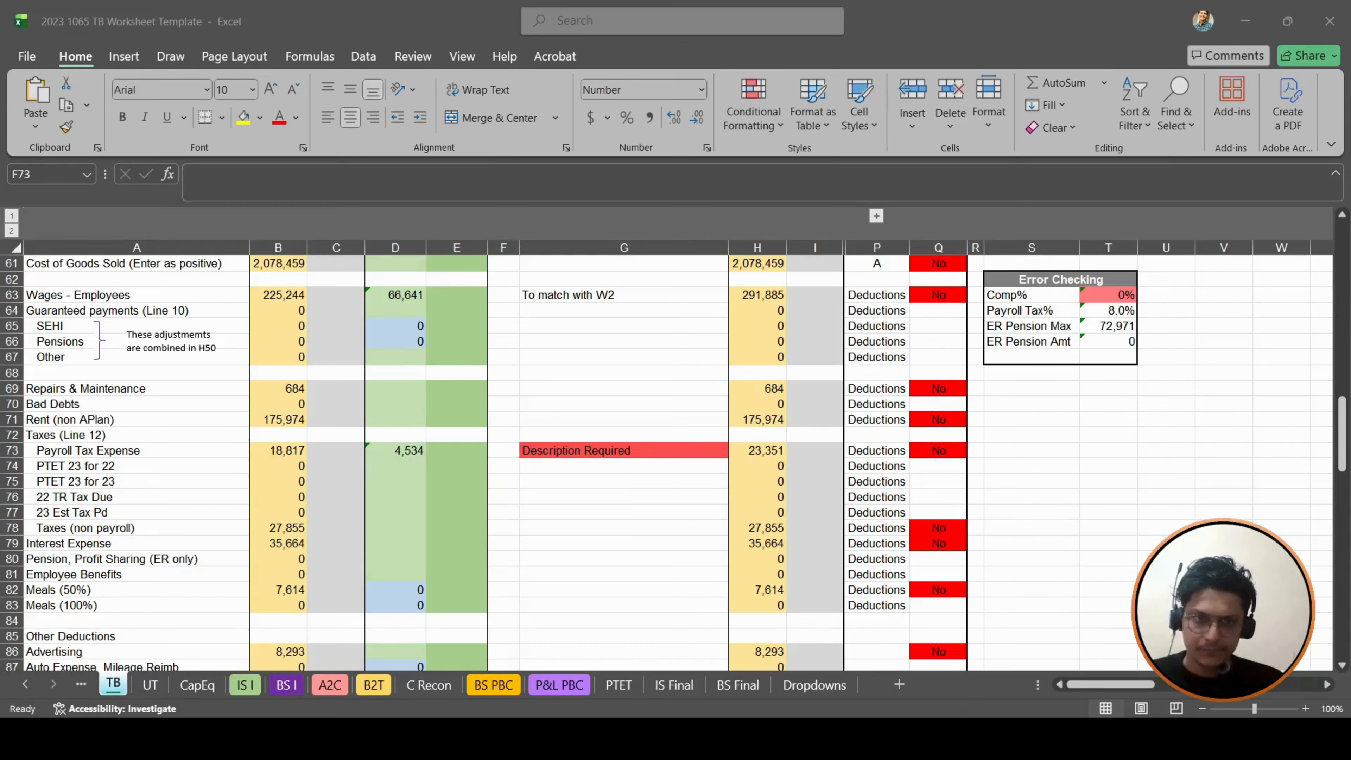
pyautogui.hotkey('alt', 'Tab')
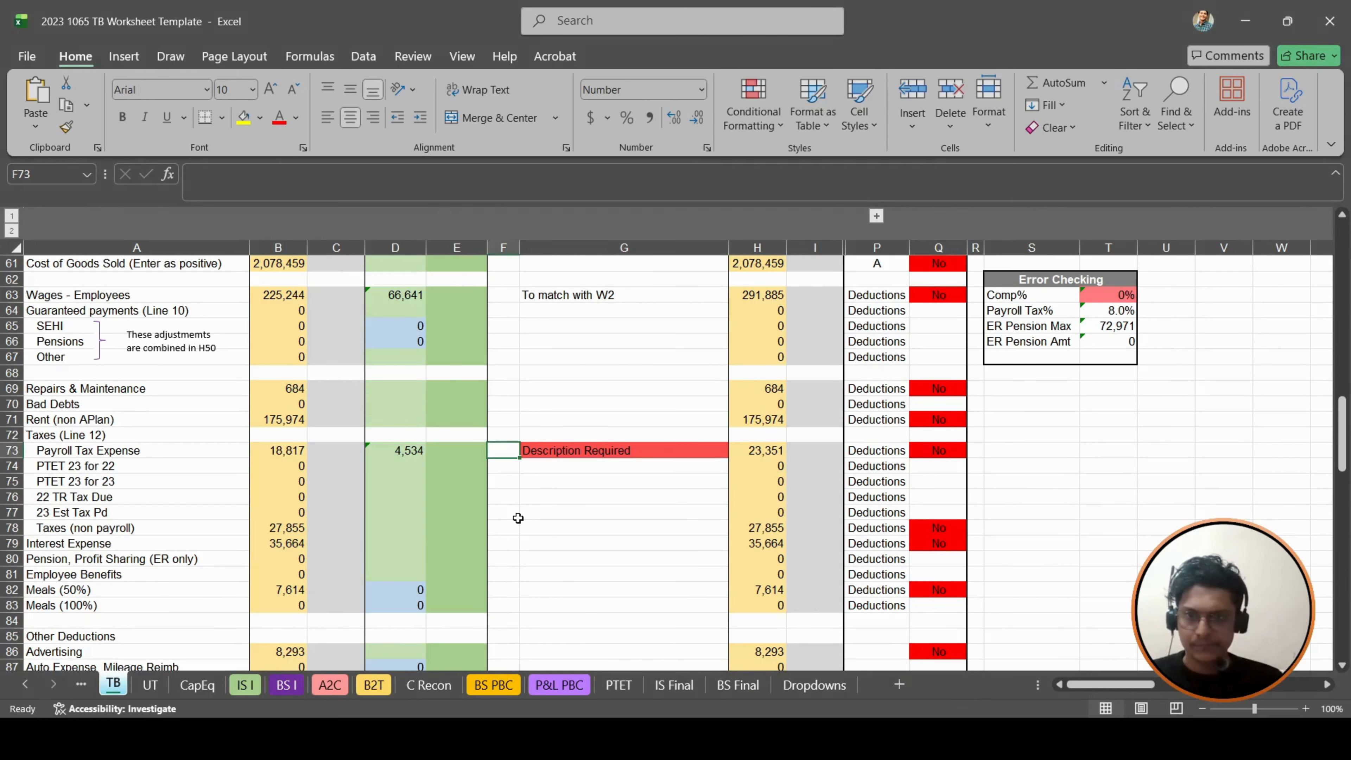
# - Describe the Payroll Tax Expense adjustment in G73 as "To Match with Payroll details"
pyautogui.press('Left')
pyautogui.press('Right')
pyautogui.press('Right')
pyautogui.write('To Match wi')
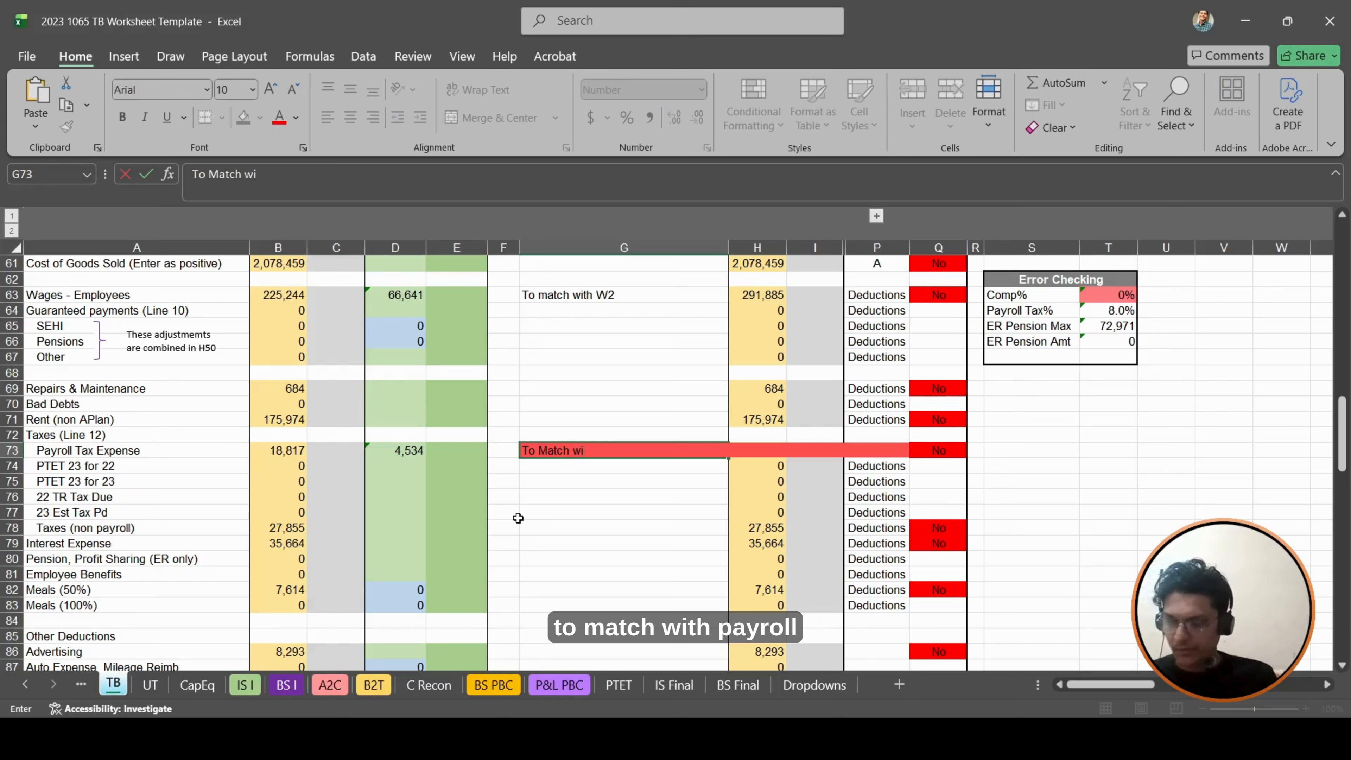
pyautogui.write('th Payroll')
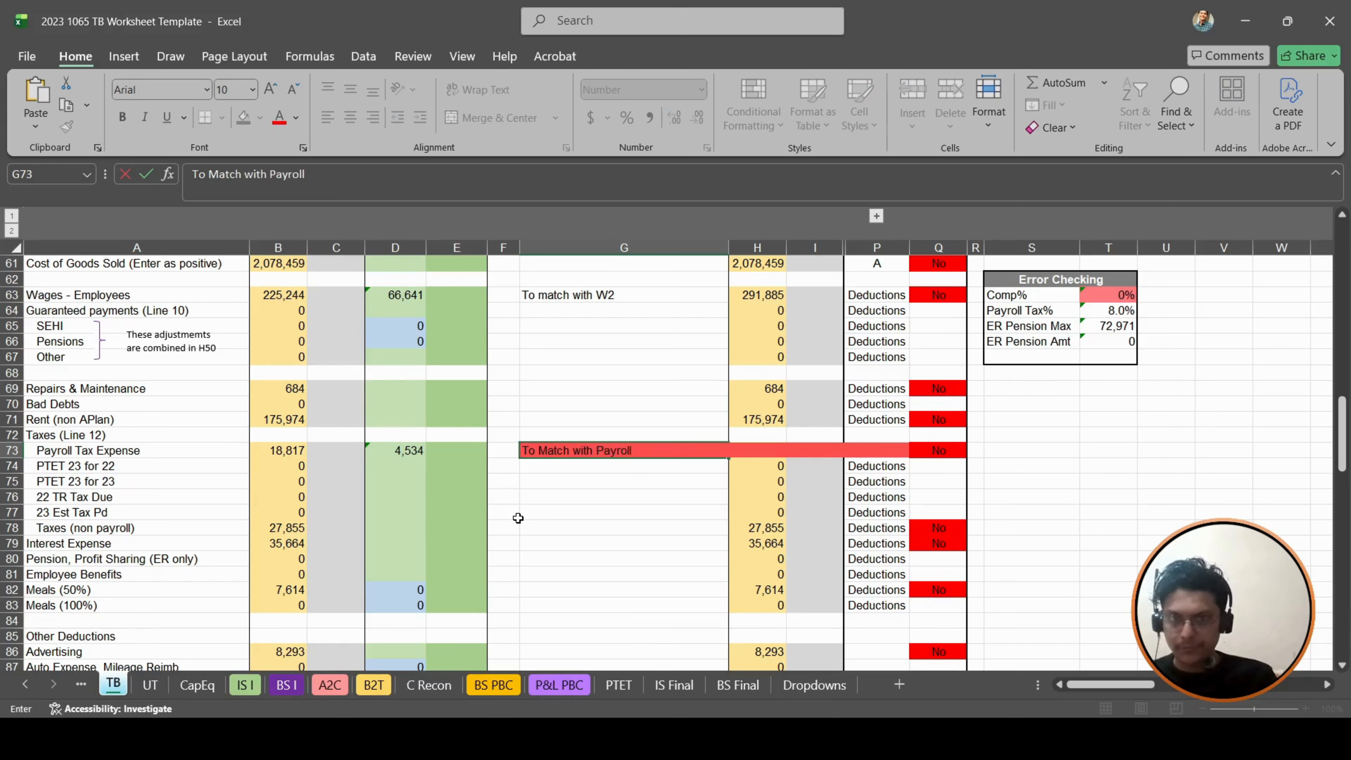
pyautogui.write(' e')
pyautogui.press('BackSpace')
pyautogui.write('d')
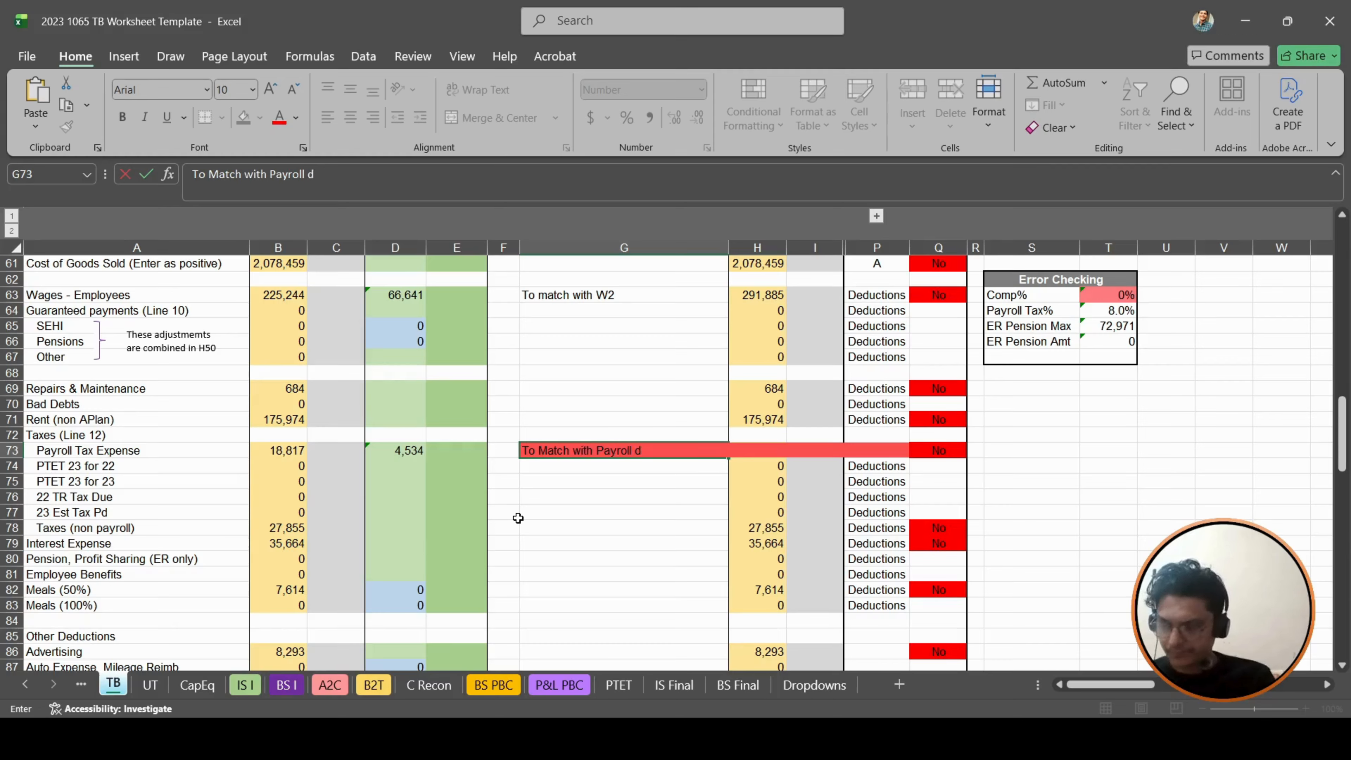
pyautogui.write('eat')
pyautogui.press('BackSpace')
pyautogui.press('BackSpace')
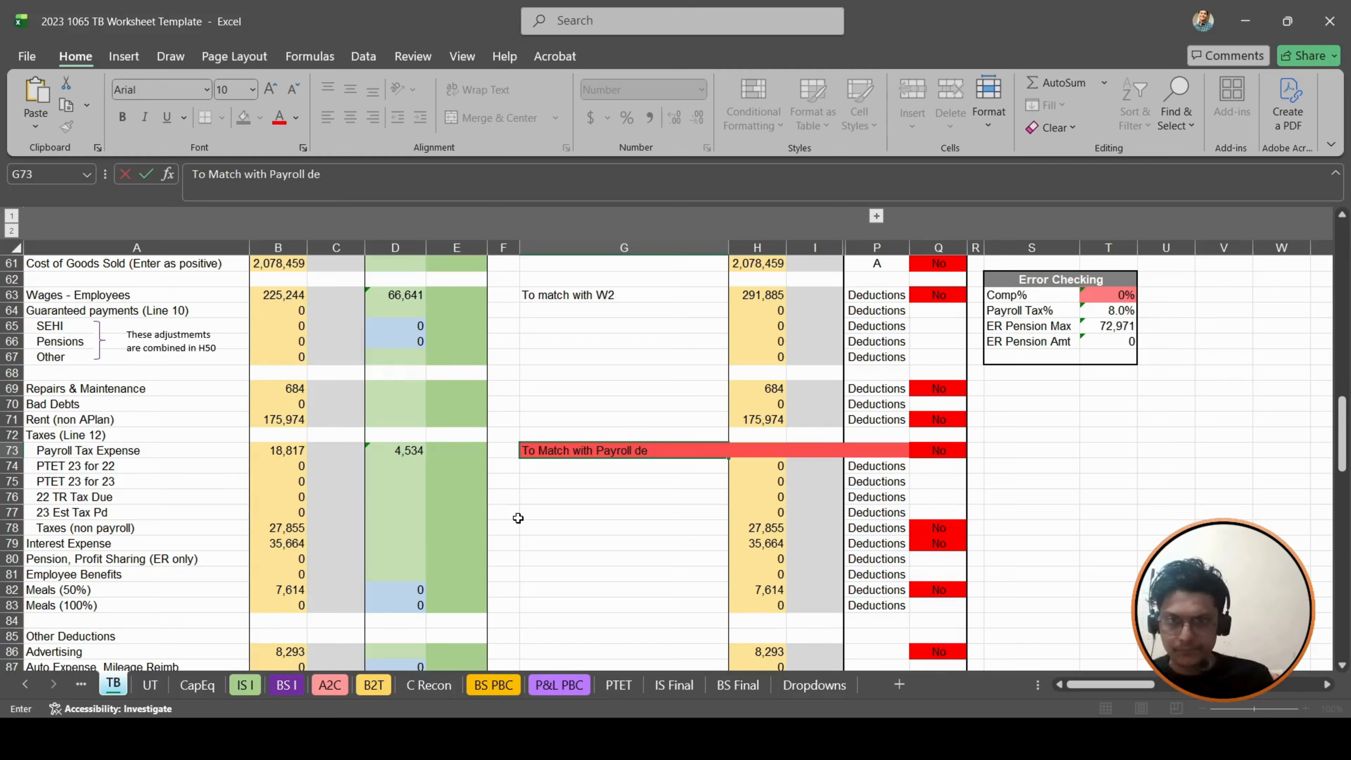
pyautogui.write('tailes')
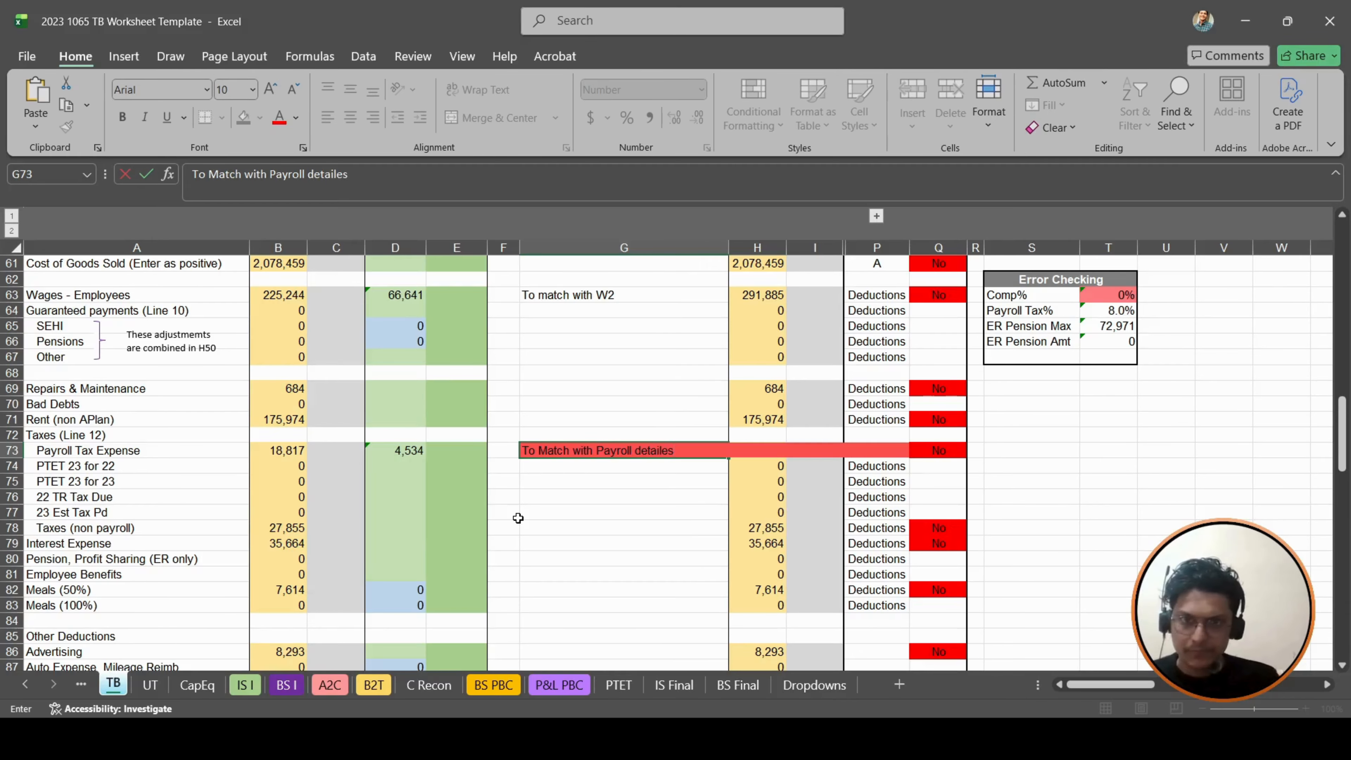
pyautogui.press('BackSpace')
pyautogui.press('BackSpace')
pyautogui.write('s')
pyautogui.press('Return')
pyautogui.press('Up')
# - Check the adjusted debit amounts of Wages - Employees in H63 and Payroll Tax Expense in H73
pyautogui.scroll(1, 484, 368)
pyautogui.scroll(-2, 484, 368)
pyautogui.scroll(2, 484, 369)
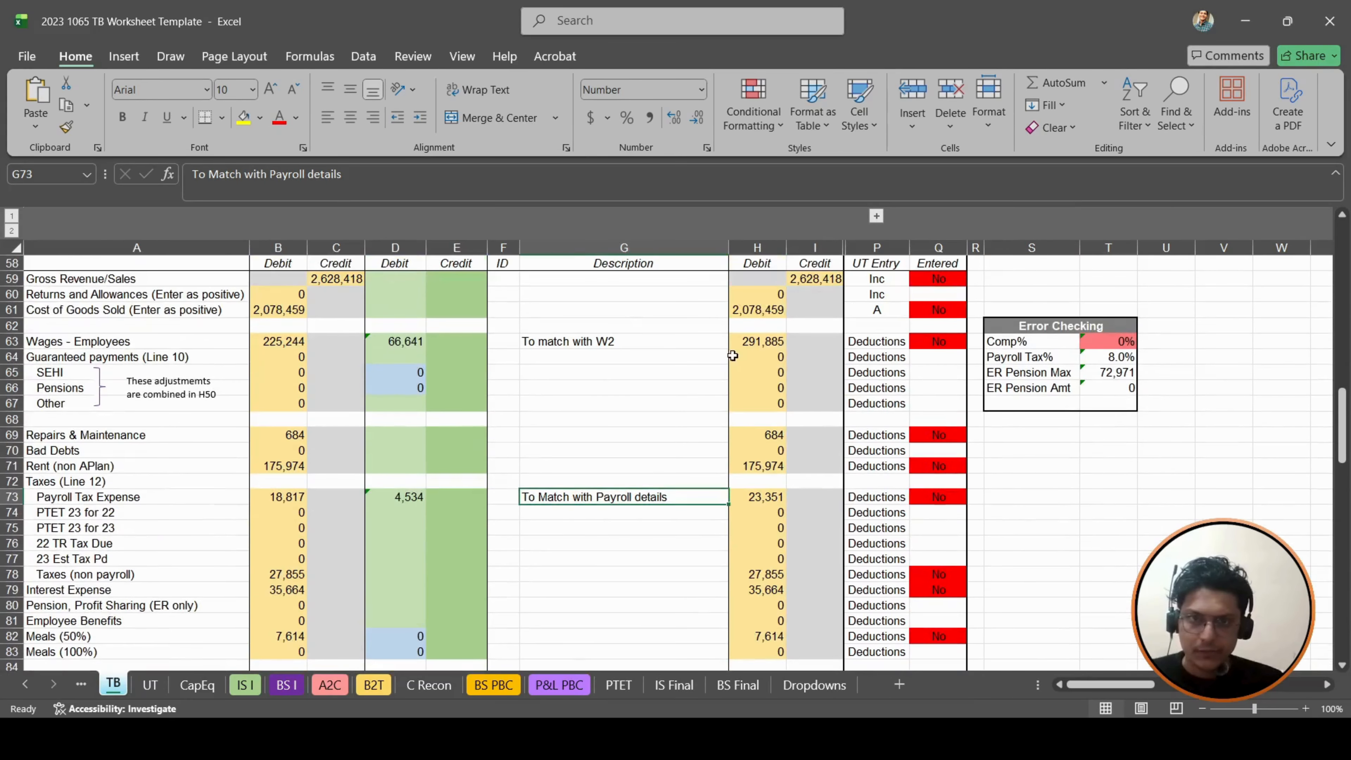
pyautogui.click(780, 340)
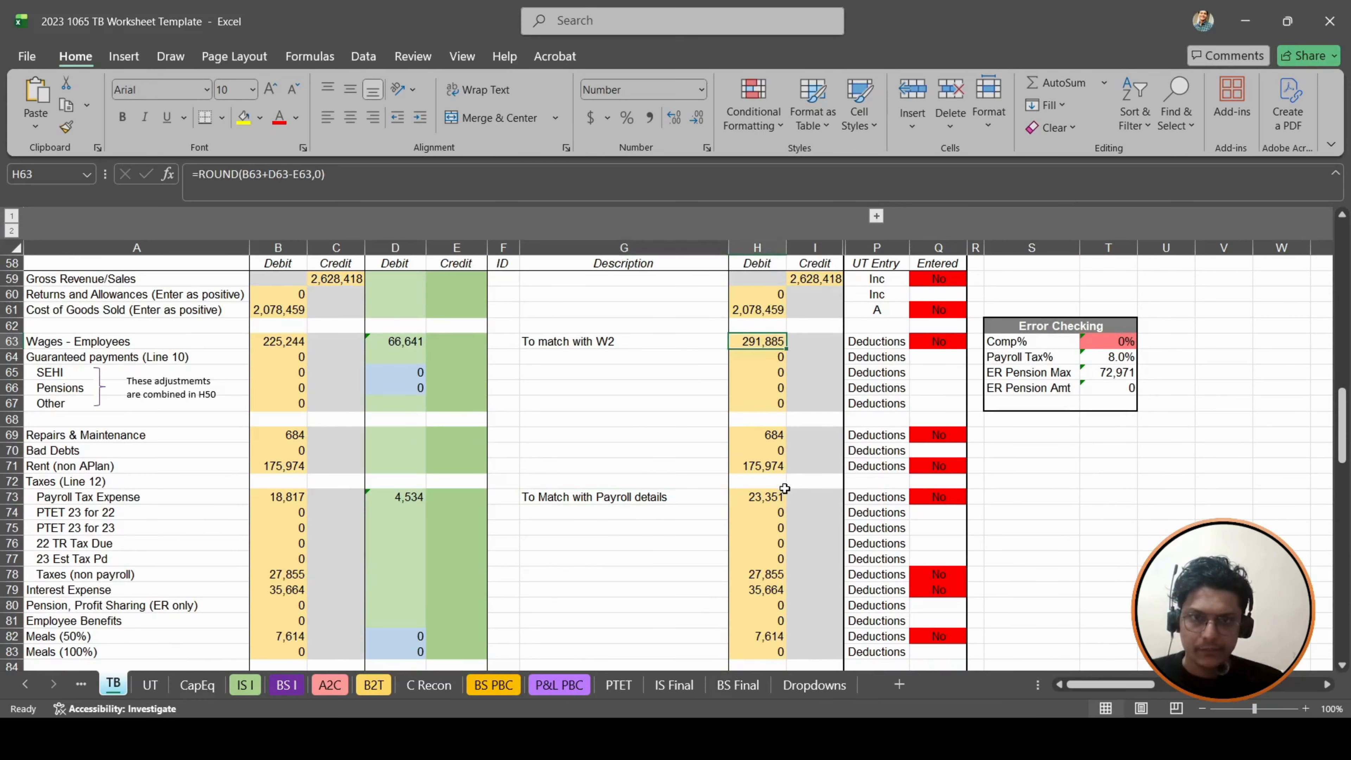
pyautogui.click(767, 497)
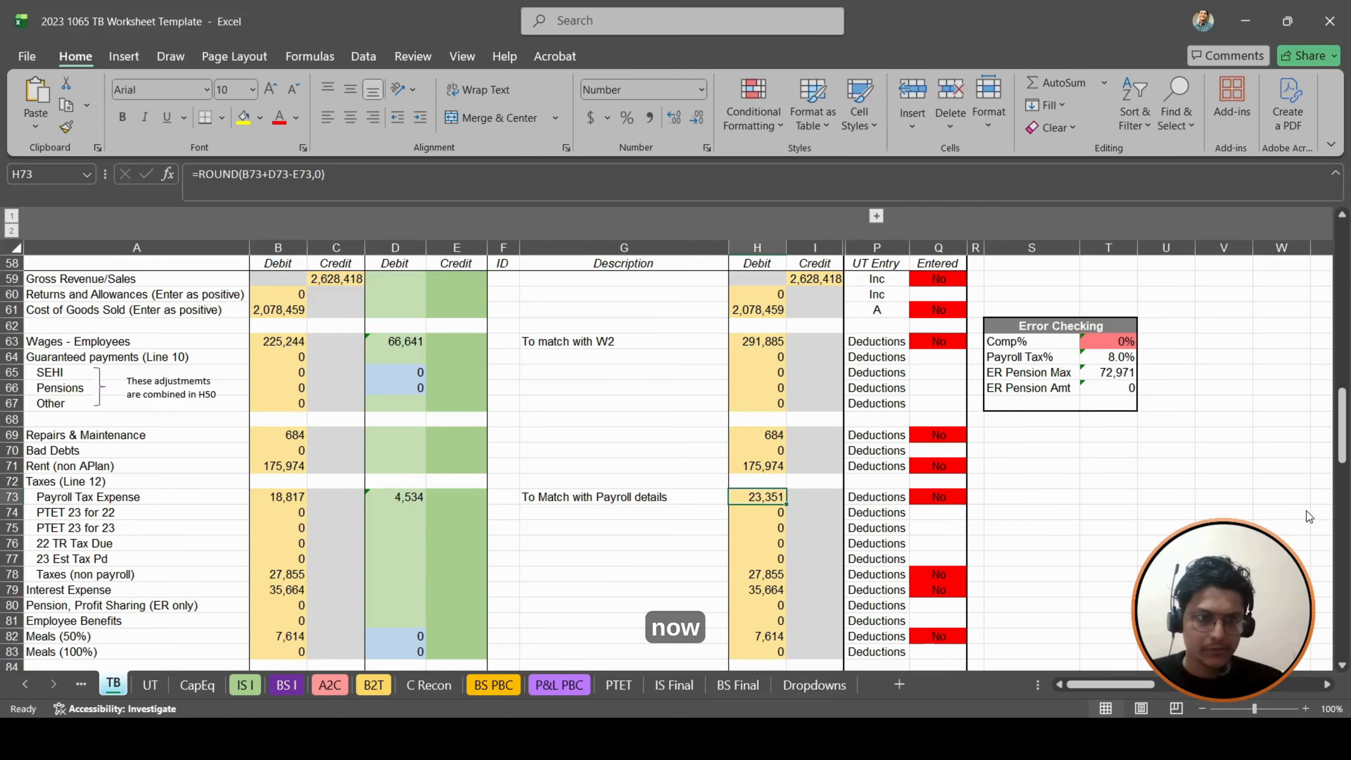
# - Start a scratch journal entry beside the income statement, with "Wages" in U70 and 66641 in W70
pyautogui.hotkey('alt', 'Tab')
pyautogui.hotkey('alt', 'Tab')
pyautogui.scroll(1, 659, 542)
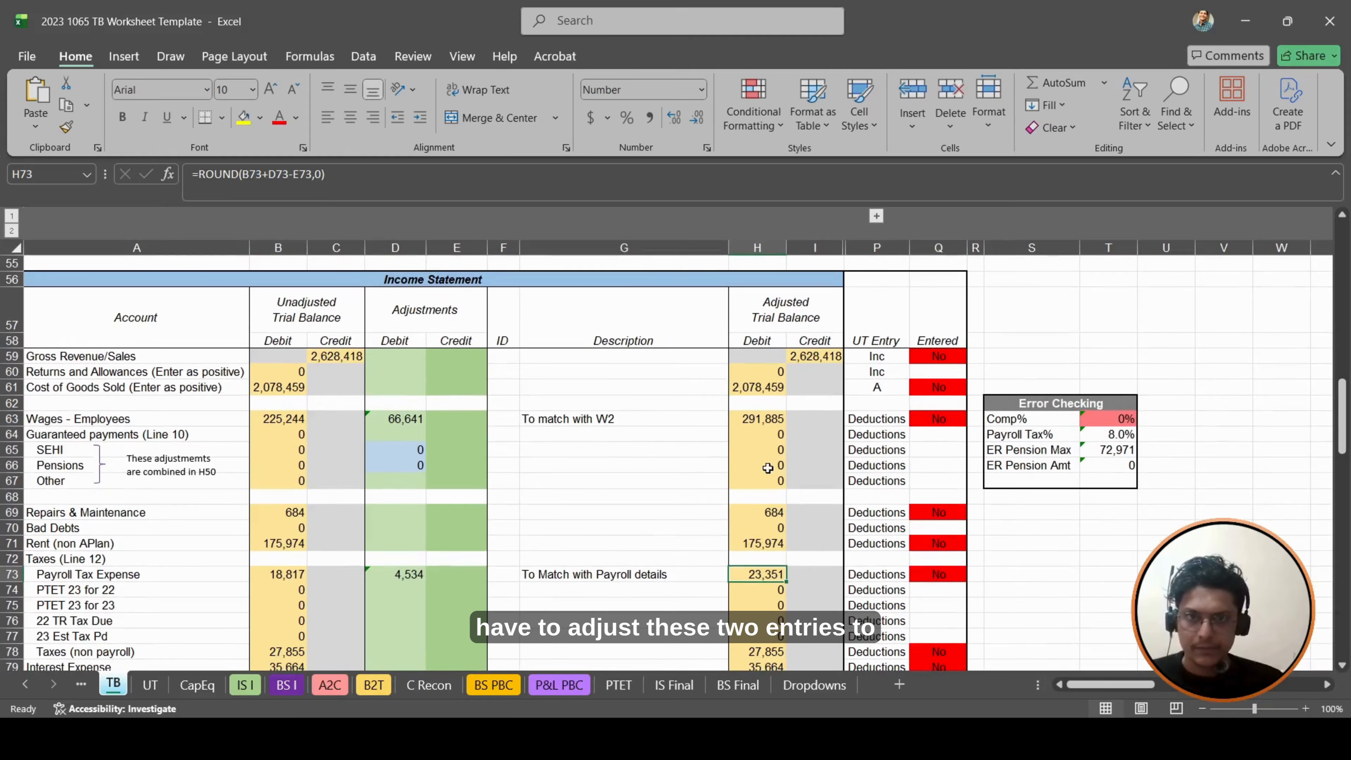
pyautogui.click(1154, 531)
pyautogui.press('Right')
pyautogui.press('Right')
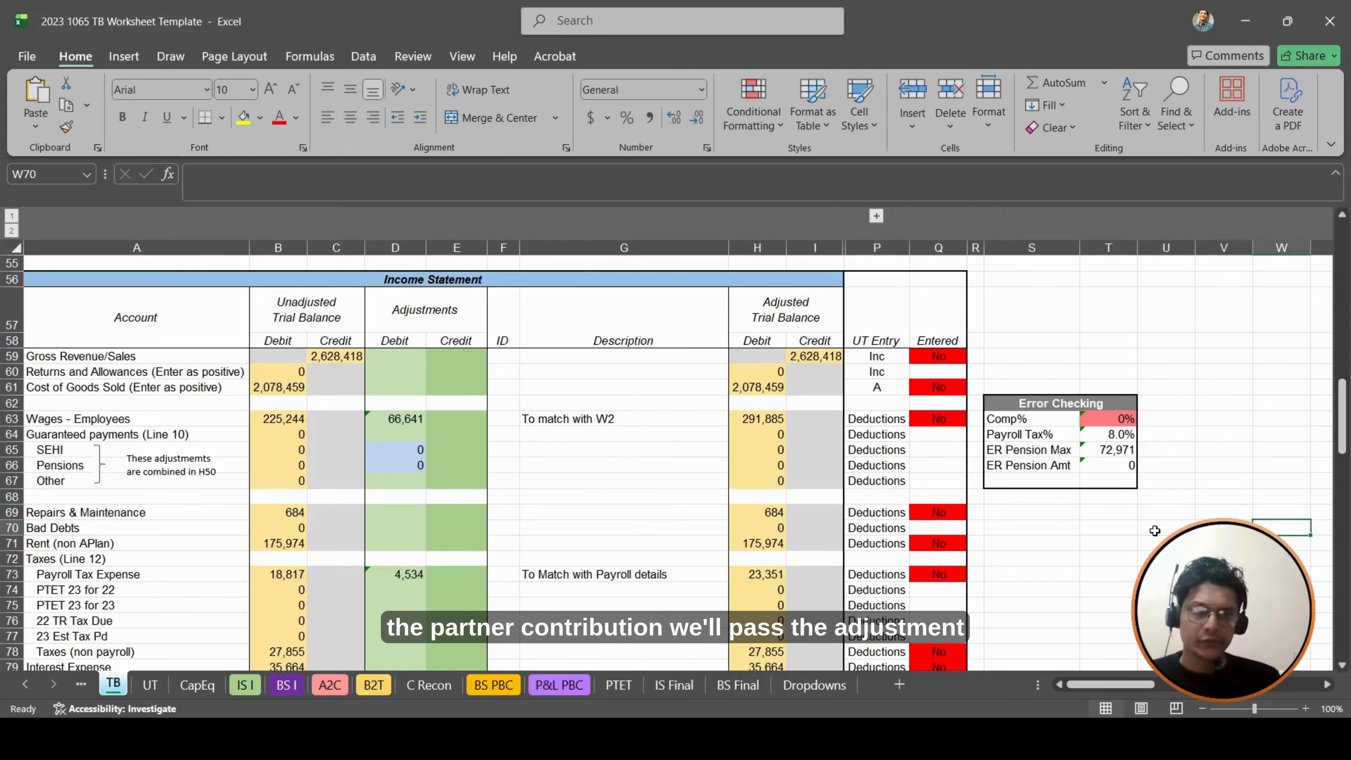
pyautogui.press('Left')
pyautogui.hscroll(1, 1155, 531)
pyautogui.press('Left')
pyautogui.write('Wages')
pyautogui.press('Tab')
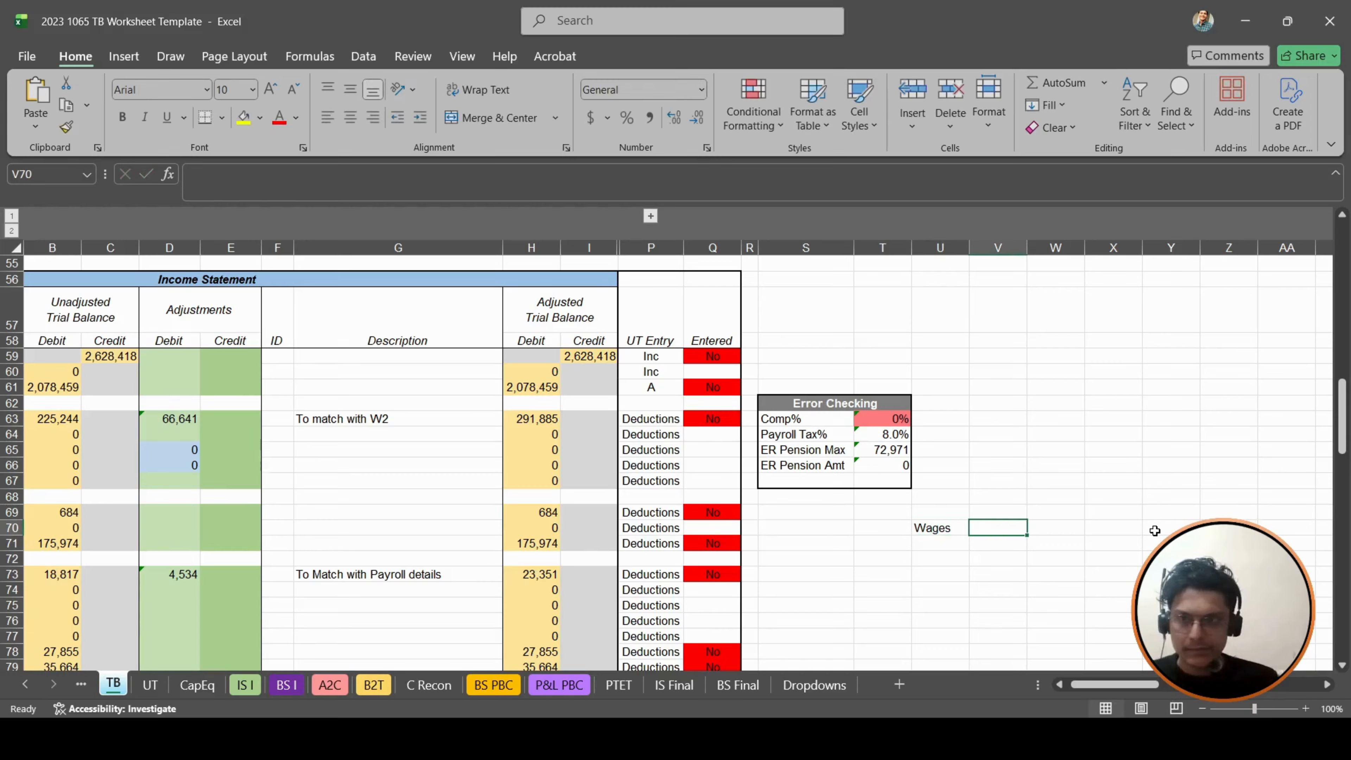
pyautogui.press('Right')
pyautogui.write('6')
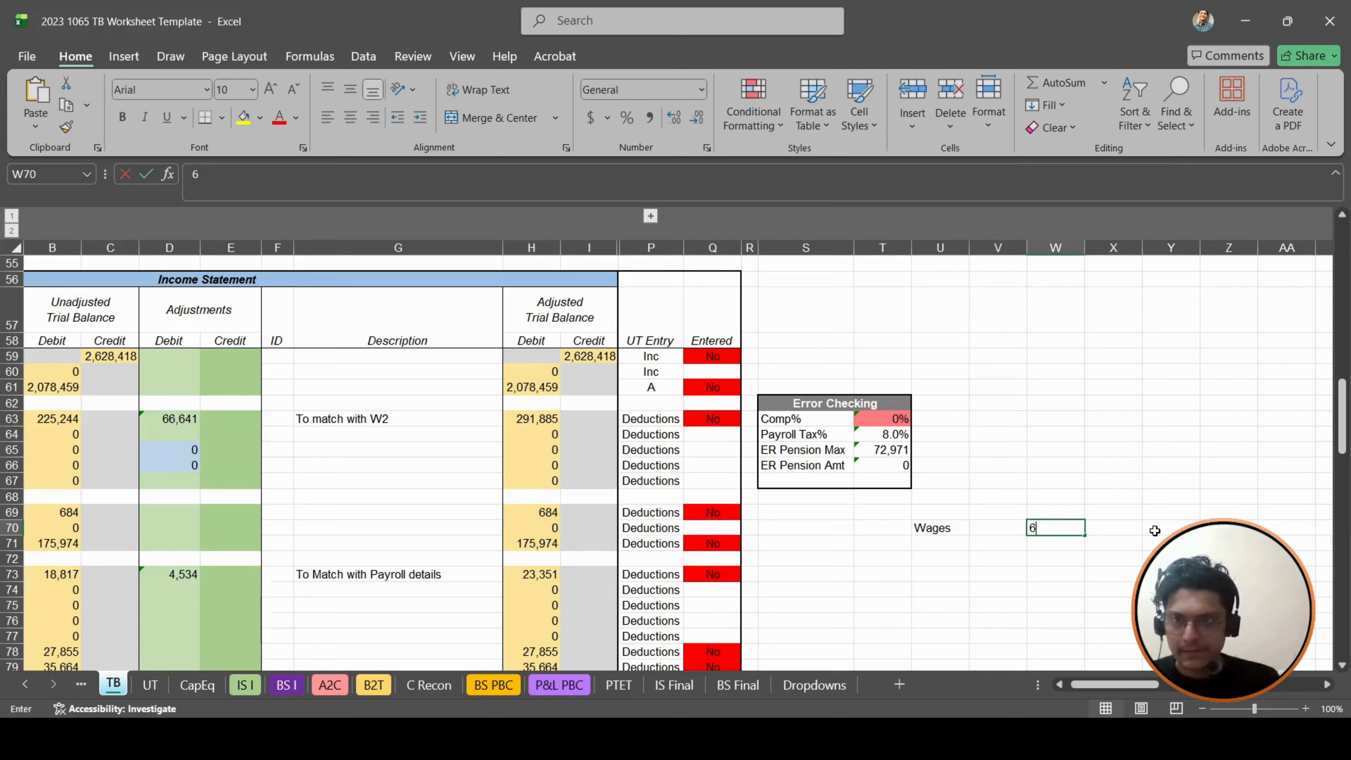
pyautogui.write('6641')
pyautogui.press('Return')
# - Add a payroll tax line to the scratch entry, with "PR Taxes" in U71 and 4534 in W71
pyautogui.write('PR Taxes')
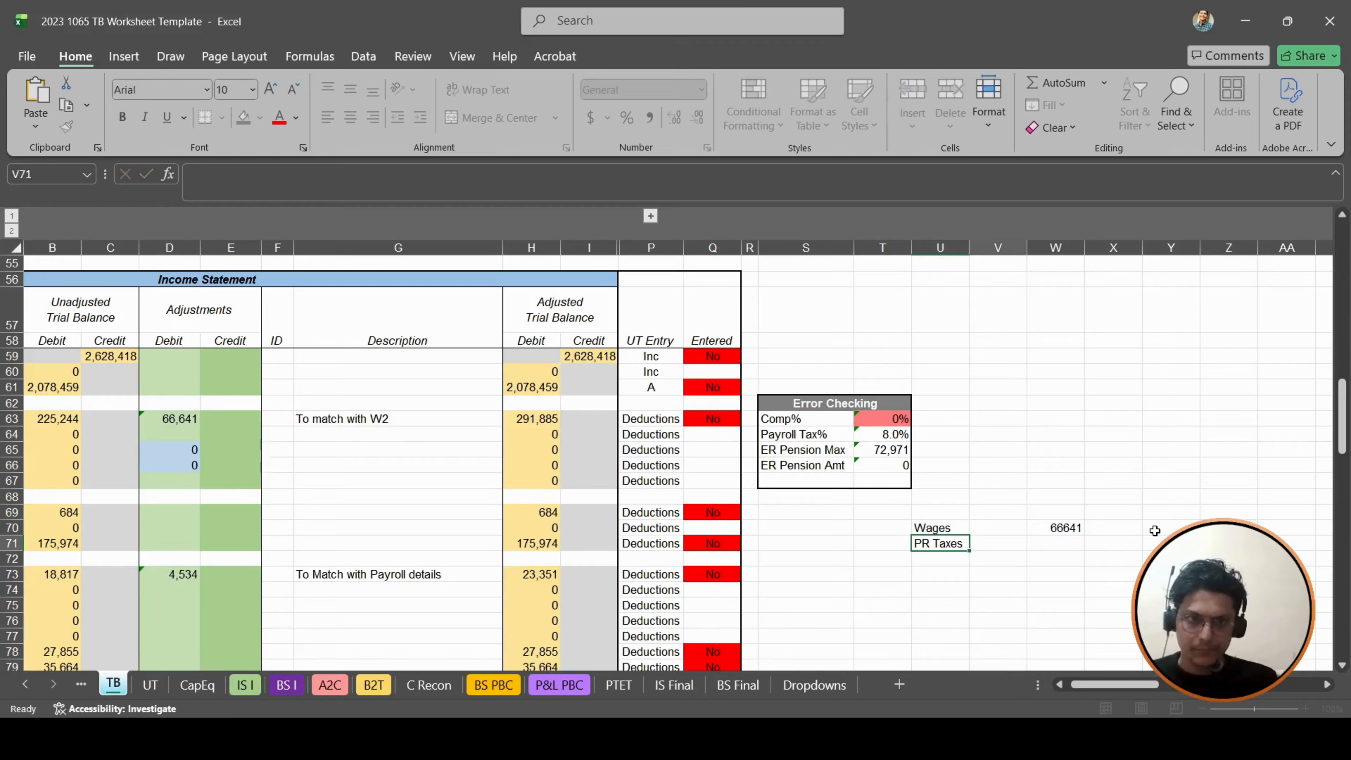
pyautogui.press('Tab')
pyautogui.press('Right')
pyautogui.write('4534')
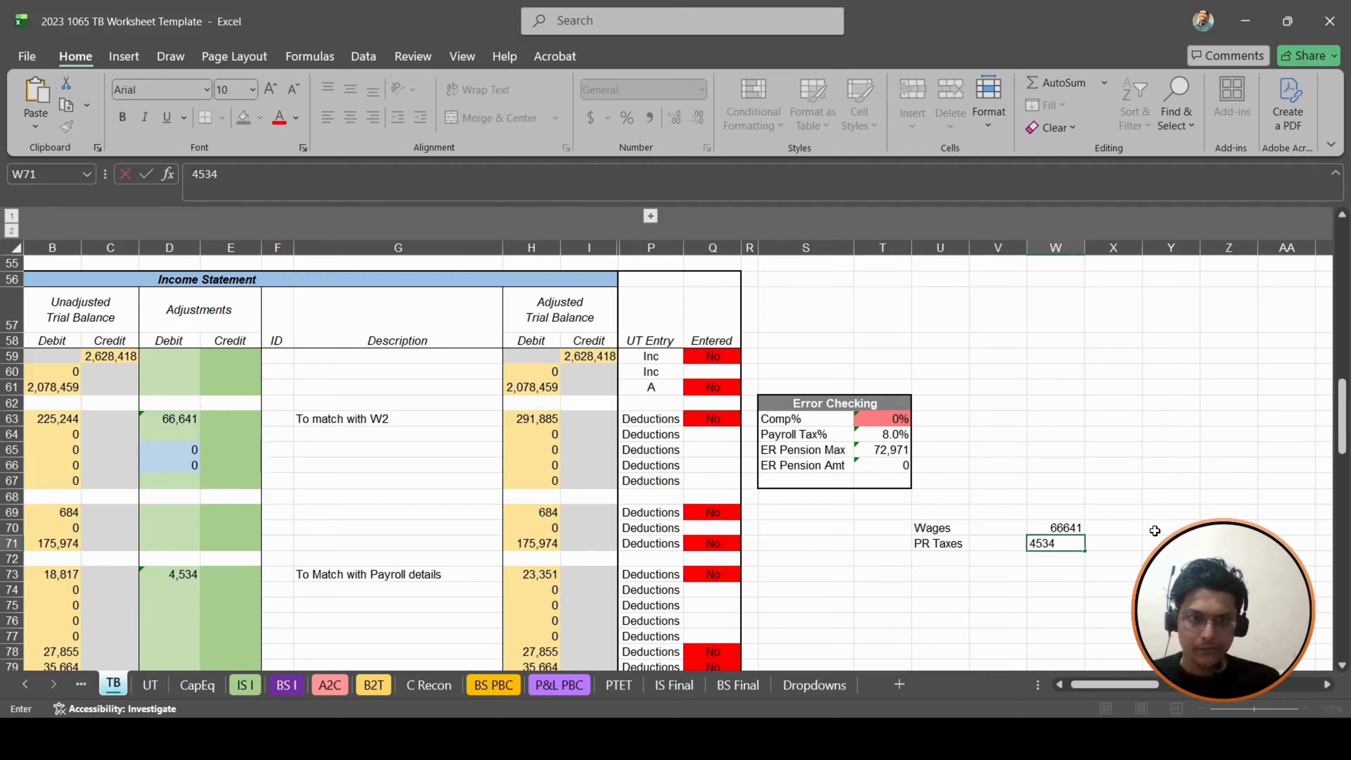
pyautogui.press('Return')
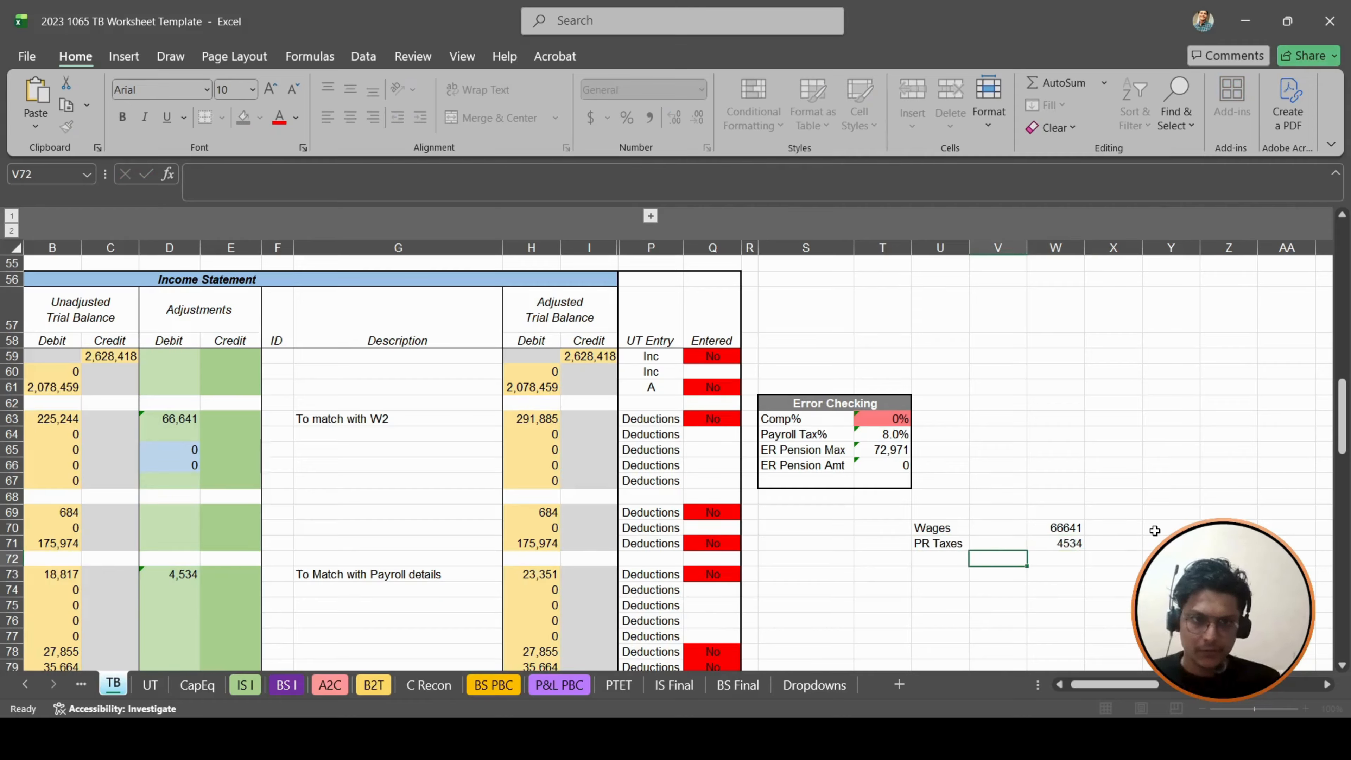
# - Mark the Wages and PR Taxes lines of the scratch entry as "Dr" in V70 and V71
pyautogui.press('Up')
pyautogui.press('Up')
pyautogui.write('Dr')
pyautogui.press('Return')
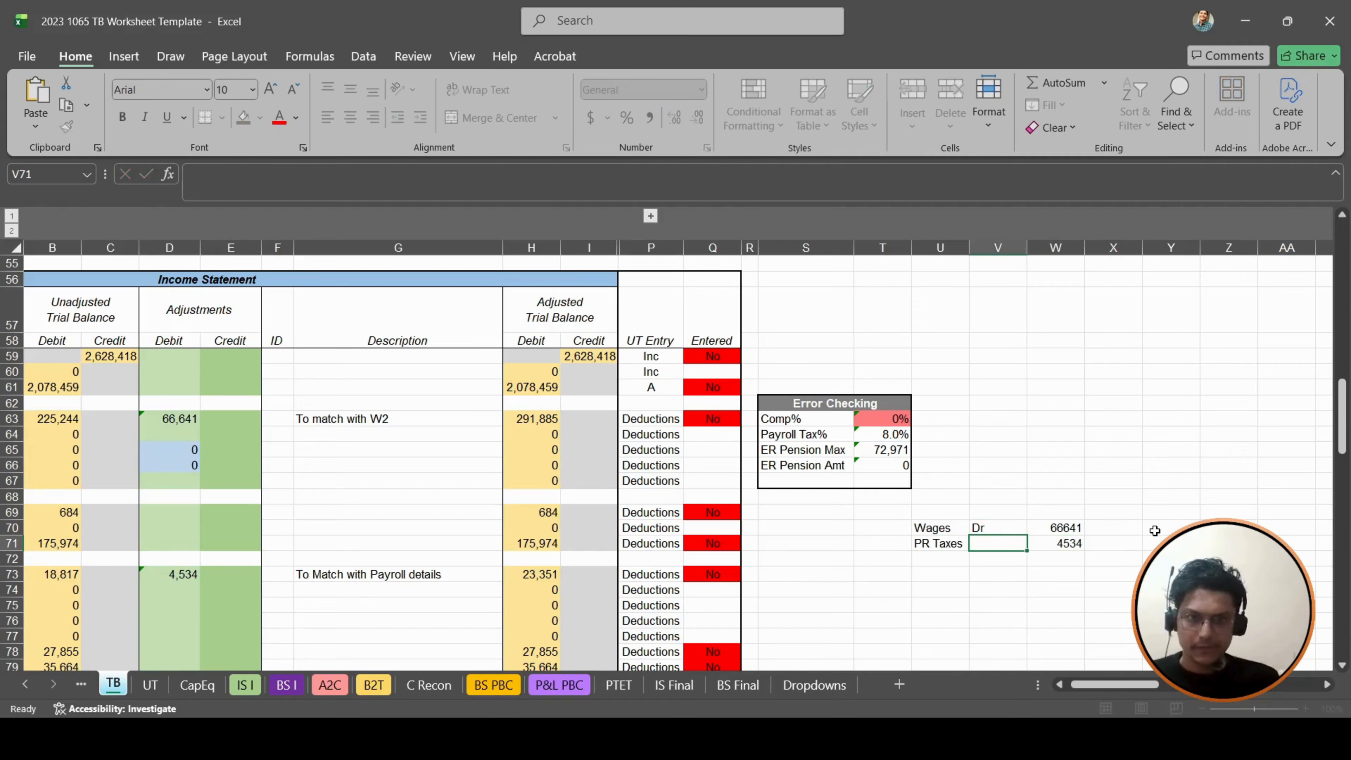
pyautogui.write('Dr')
pyautogui.press('Return')
# - Add the credit line in row 72, with "Cr" in V72 and the label "P.Contribtion" in U72
pyautogui.write('Cr')
pyautogui.press('Left')
pyautogui.write('P.Contri')
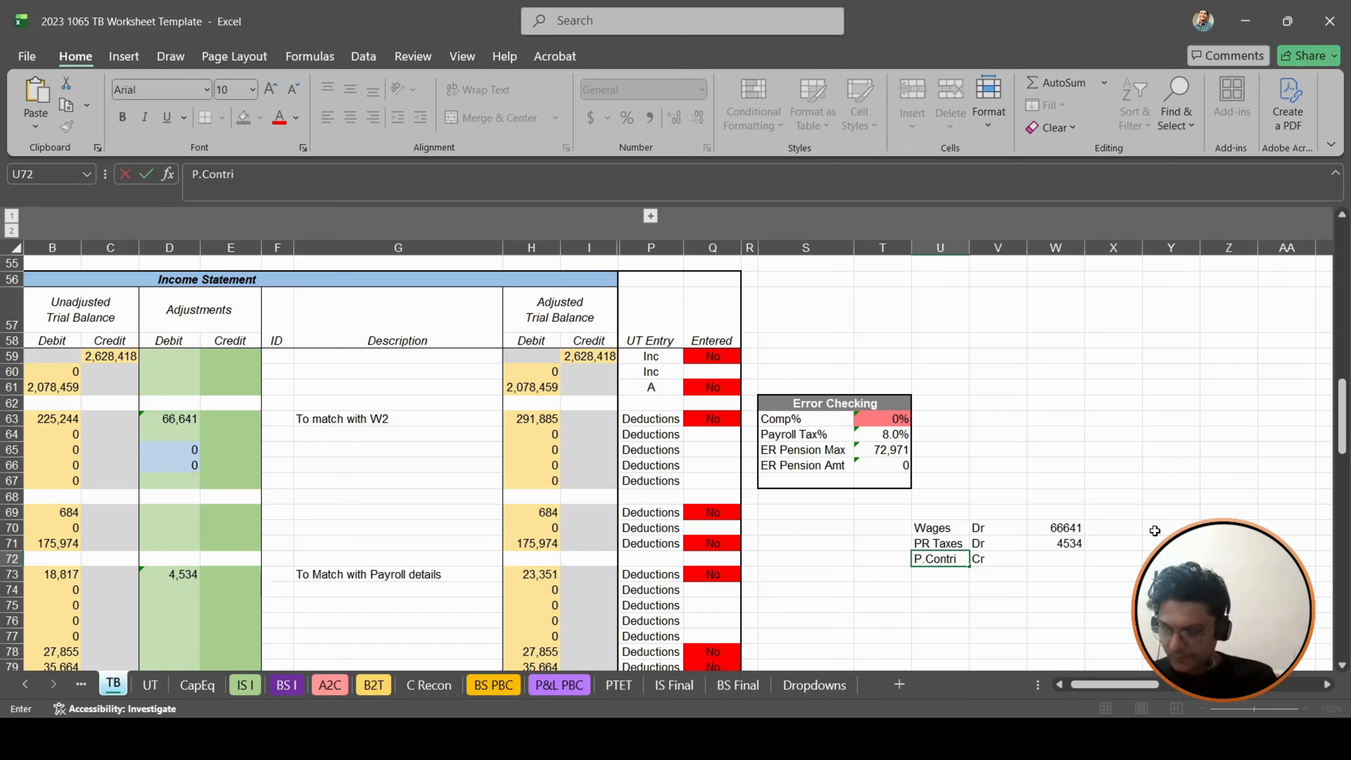
pyautogui.write('btion')
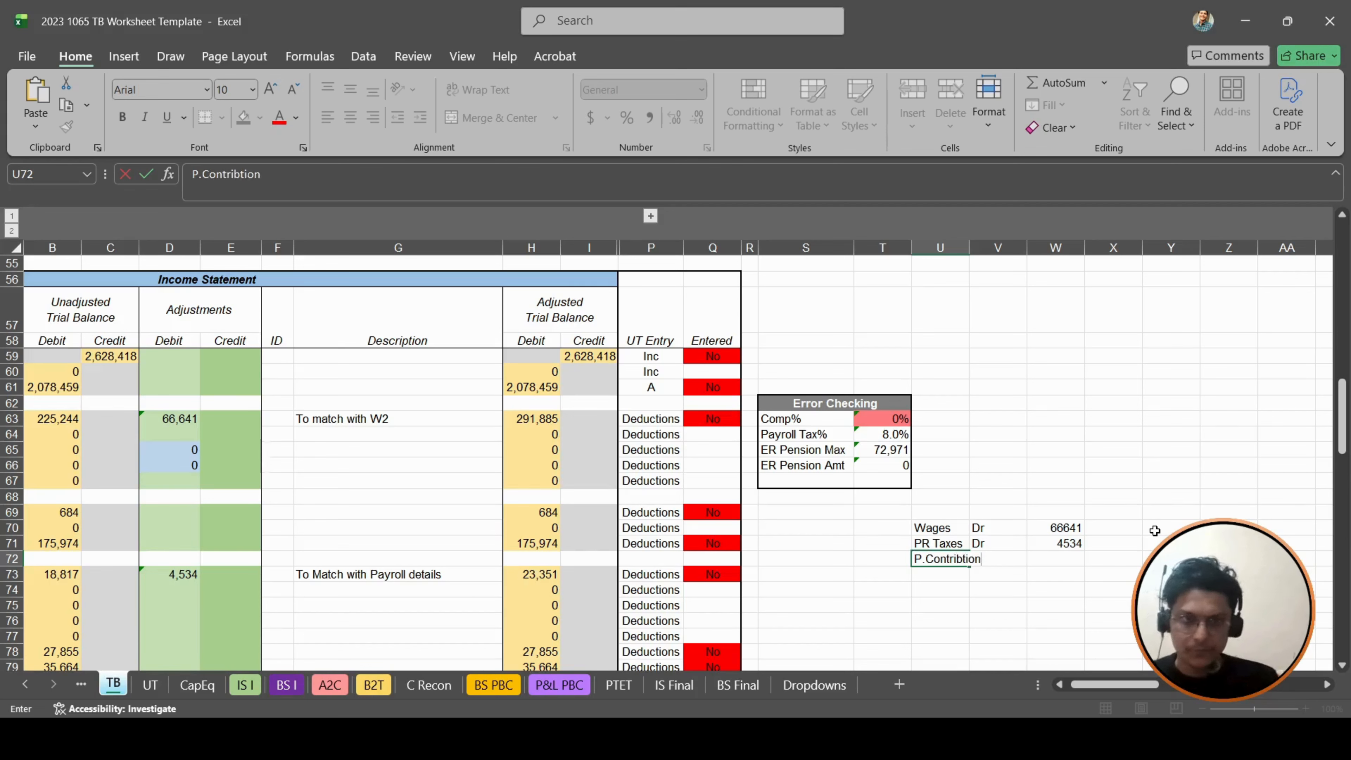
pyautogui.press('Right')
pyautogui.press('Right')
pyautogui.press('Right')
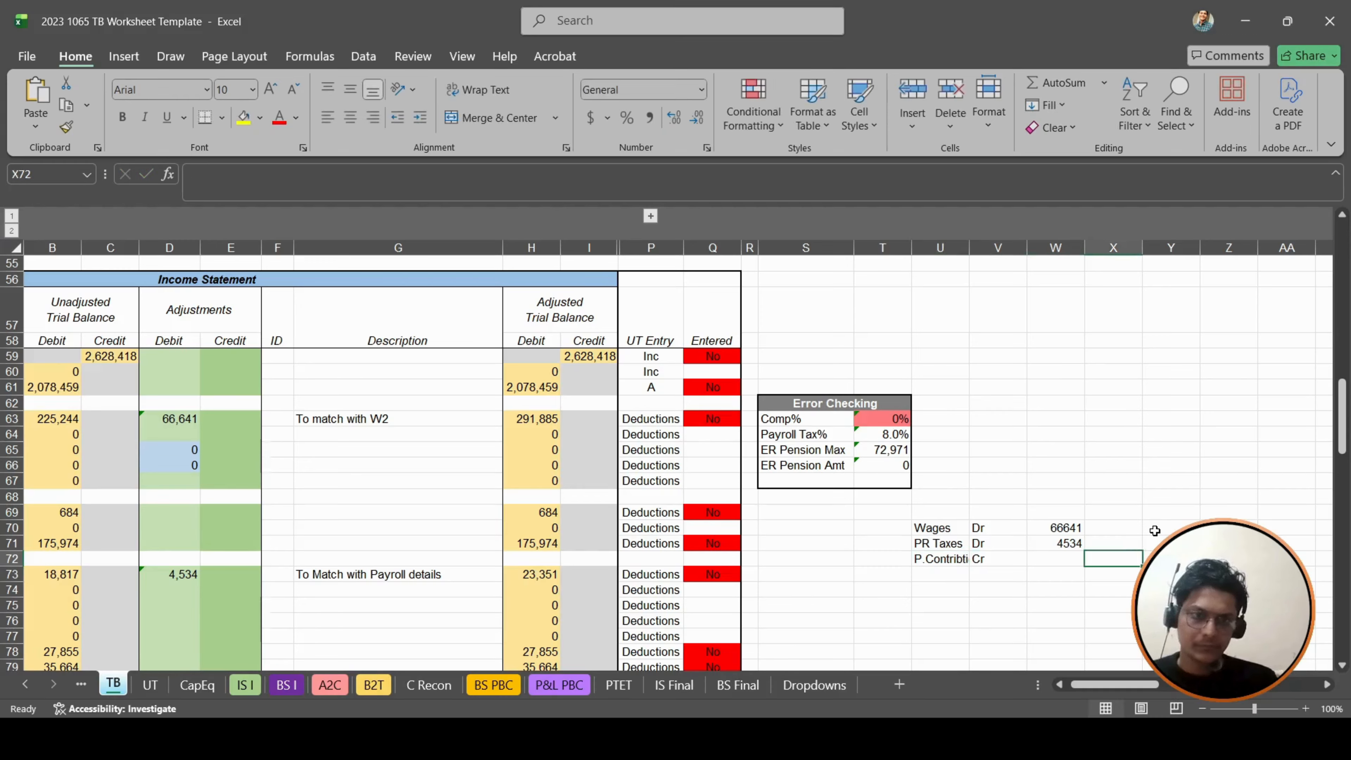
# - Calculate the partner contribution credit in X72 with a formula adding the amounts in W71 and W70
pyautogui.write('+')
pyautogui.press('Up')
pyautogui.press('Up')
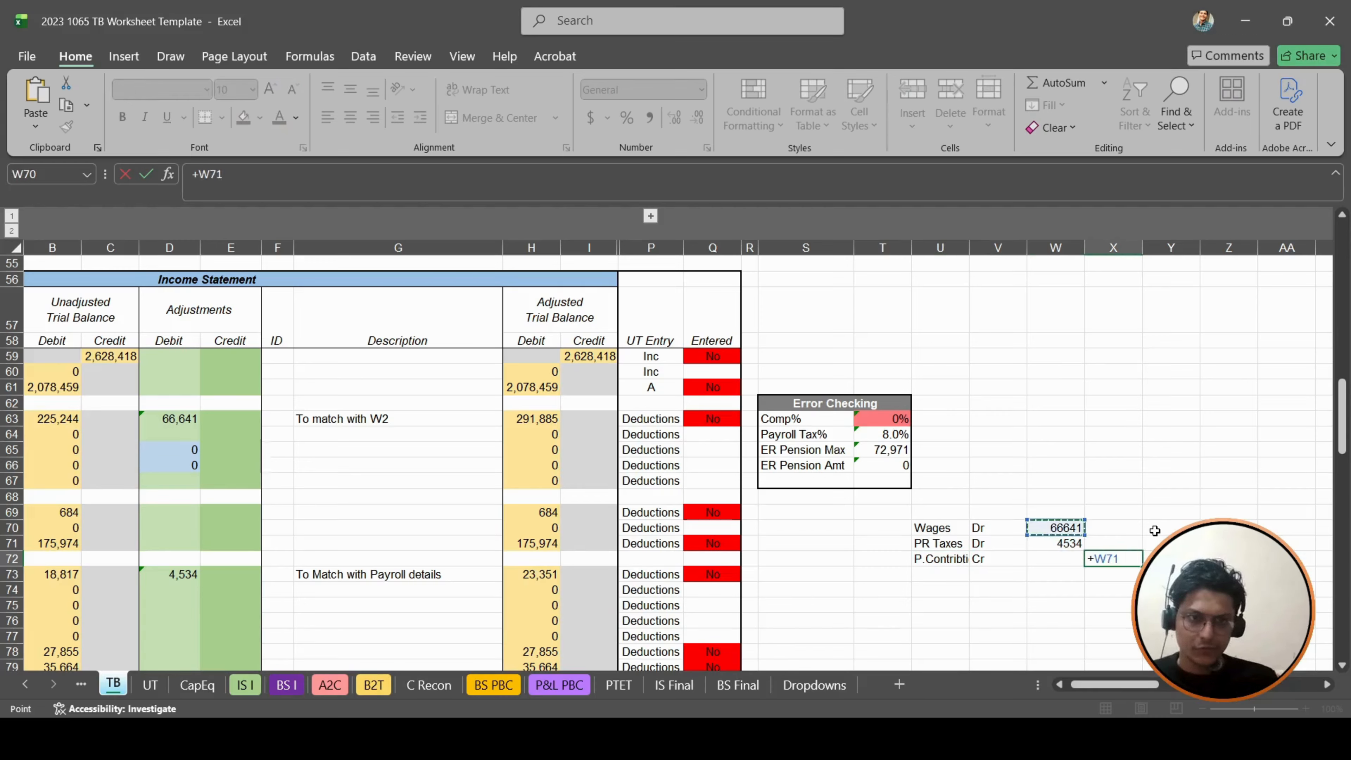
pyautogui.write('+')
pyautogui.press('Left')
pyautogui.press('Up')
pyautogui.press('Return')
# - Enter 71175 as the debit adjustment for Partner Capital in D36
pyautogui.click(52, 418)
pyautogui.hscroll(-1, 82, 479)
pyautogui.scroll(14, 81, 479)
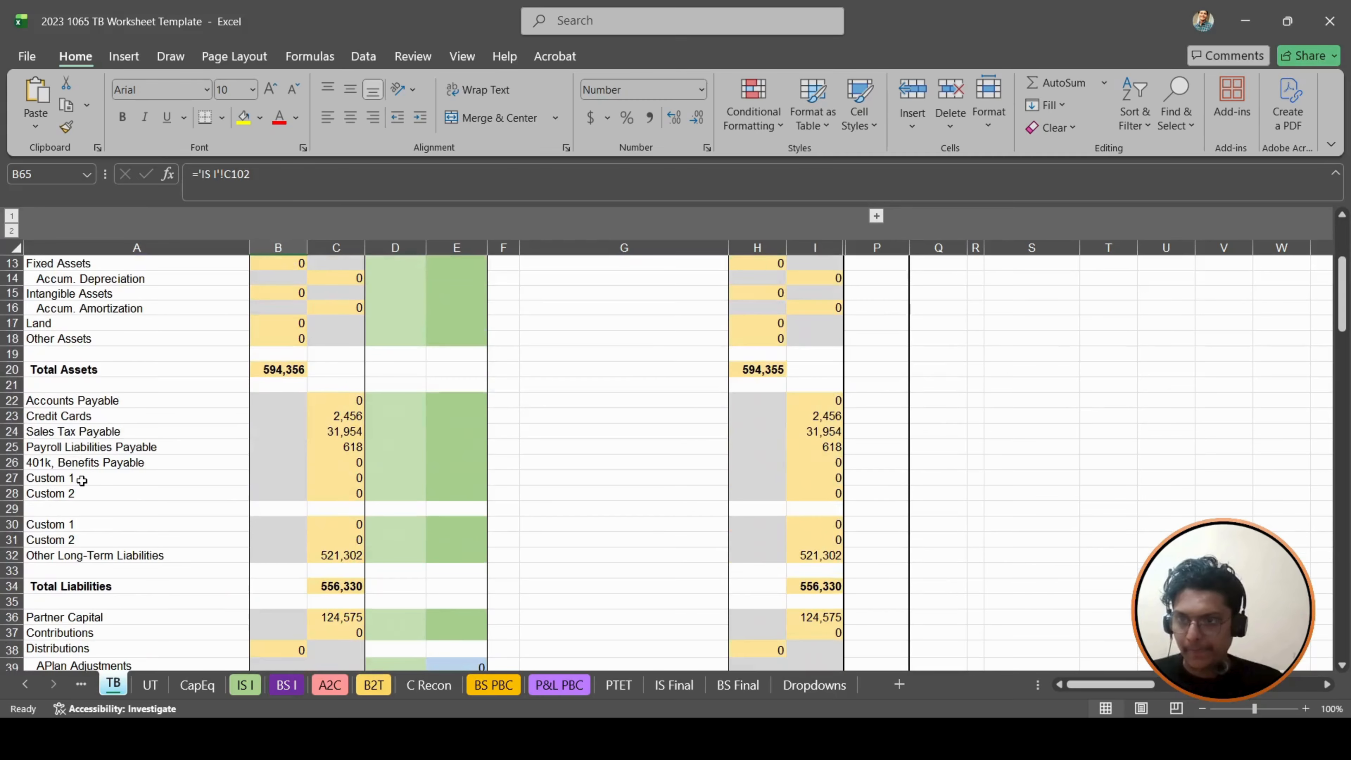
pyautogui.scroll(-3, 84, 475)
pyautogui.click(199, 483)
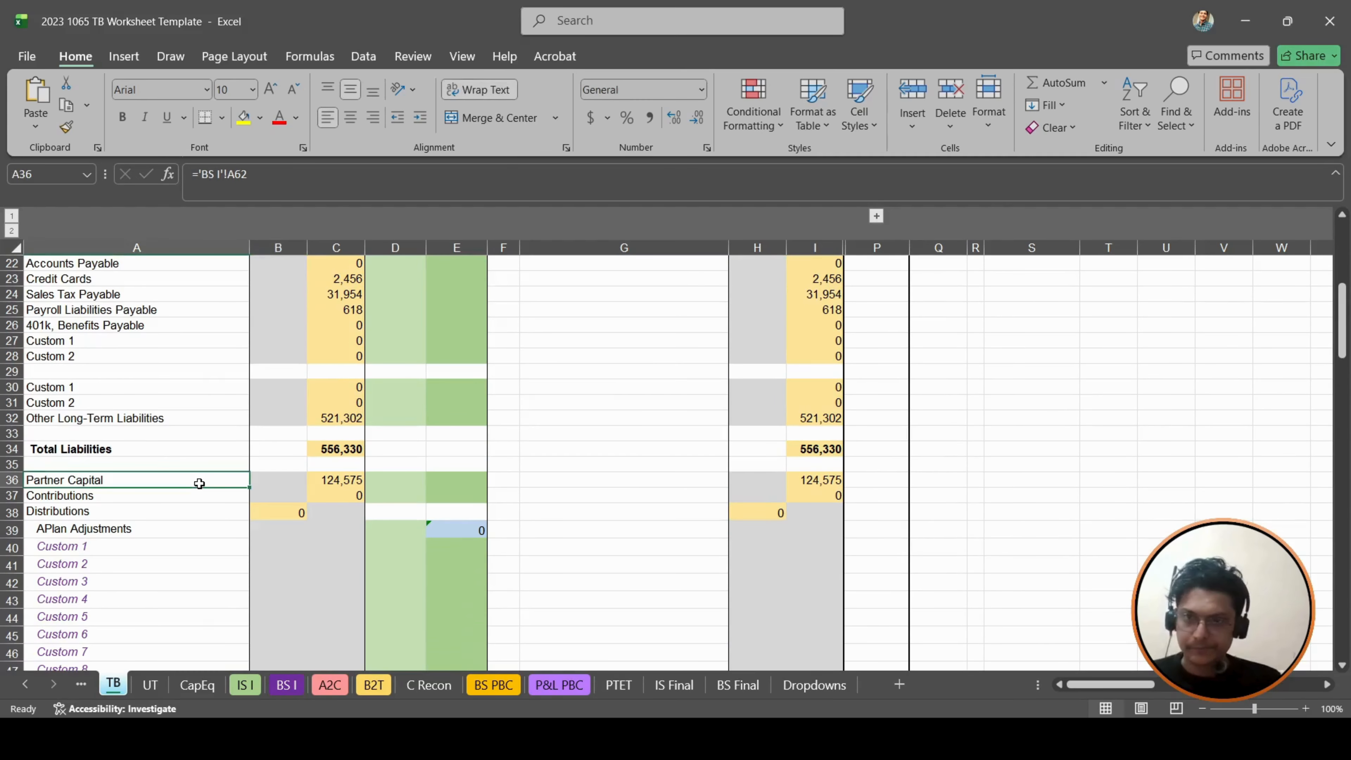
pyautogui.press('Right')
pyautogui.press('Right')
pyautogui.press('Right')
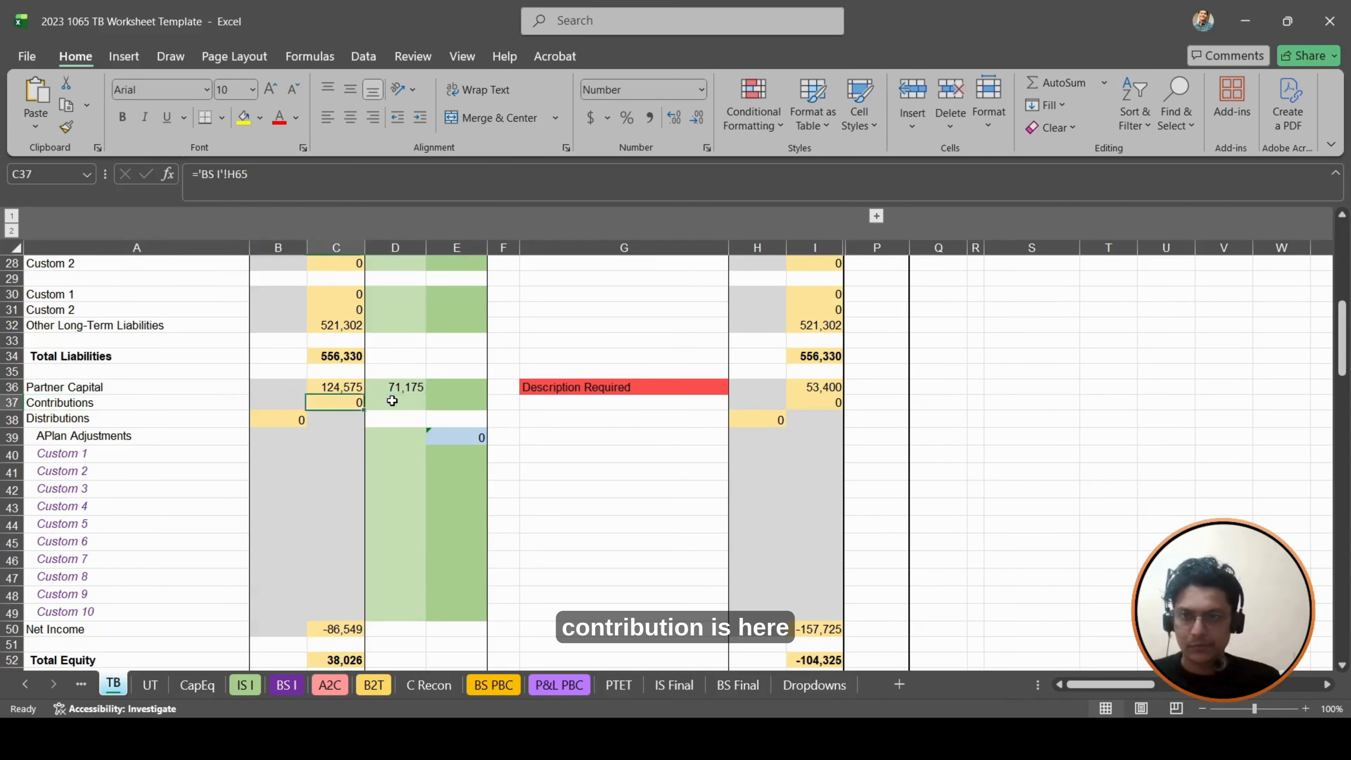
pyautogui.press('Up')
pyautogui.press('Right')
pyautogui.press('Down')
pyautogui.press('Right')
pyautogui.press('Left')
pyautogui.press('Up')
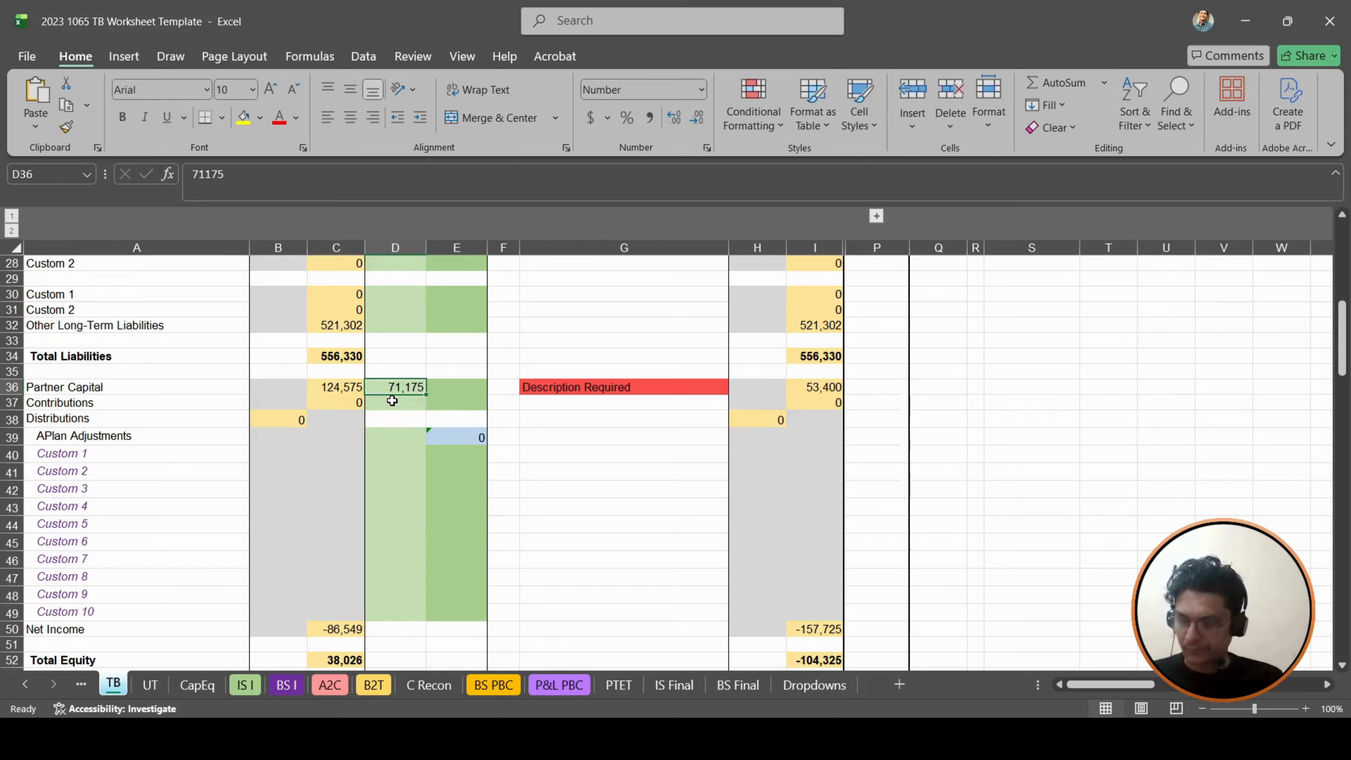
# - Copy the 71175 adjustment from D36 to the Contributions credit cell E37, and clear D36
pyautogui.hotkey('ctrl', 'c')
pyautogui.press('Down')
pyautogui.press('Right')
pyautogui.hotkey('ctrl', 'v')
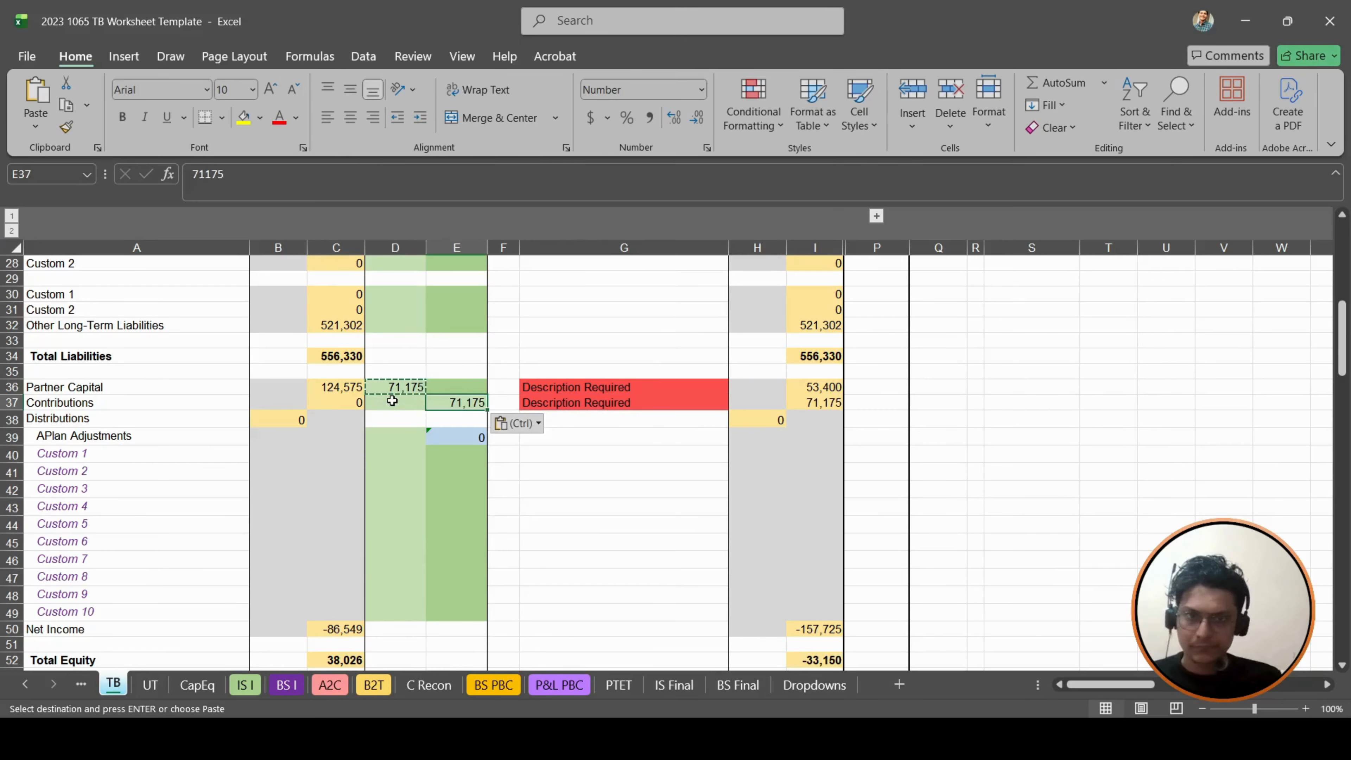
pyautogui.press('Escape')
pyautogui.press('Left')
pyautogui.press('Up')
pyautogui.press('Delete')
# - Describe the Contributions adjustment in G37 as "Plug in balance"
pyautogui.press('Down')
pyautogui.press('Right')
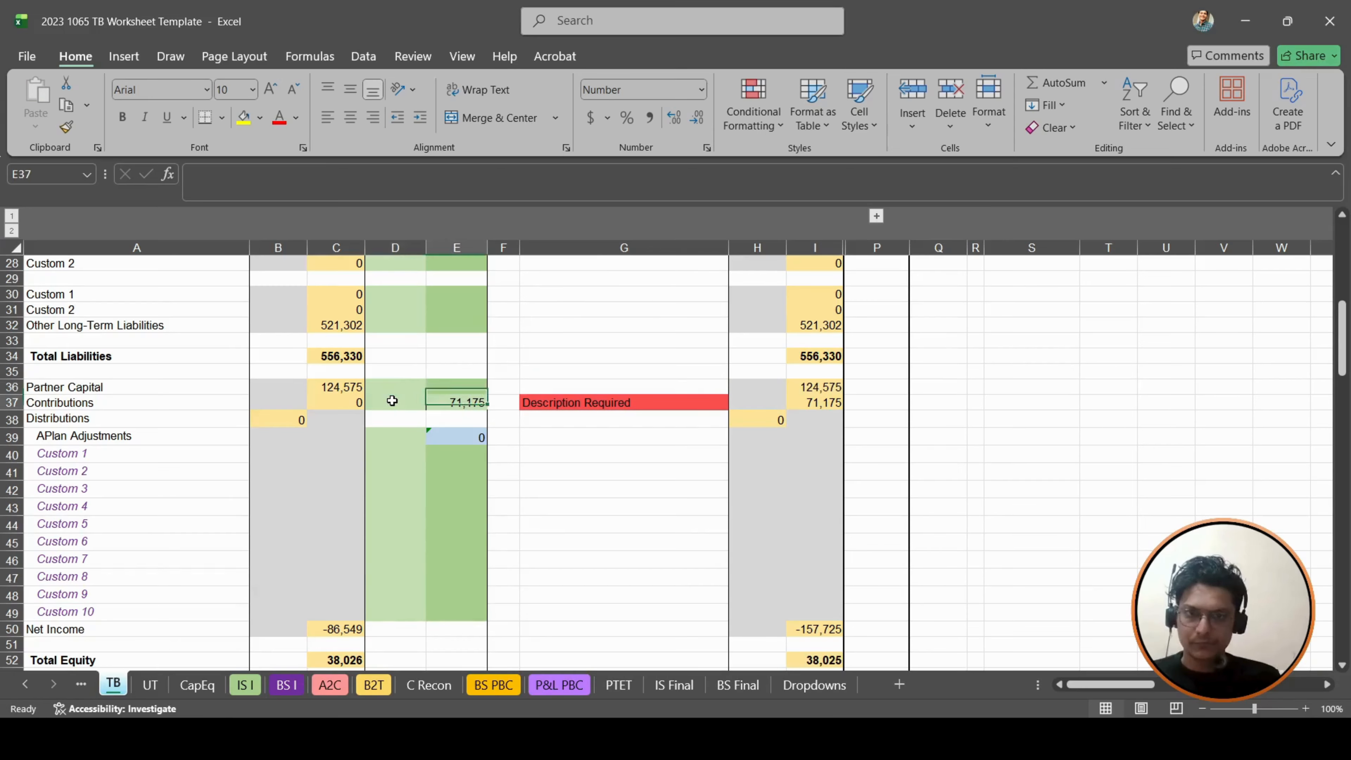
pyautogui.press('Right')
pyautogui.press('Right')
pyautogui.write('Pl')
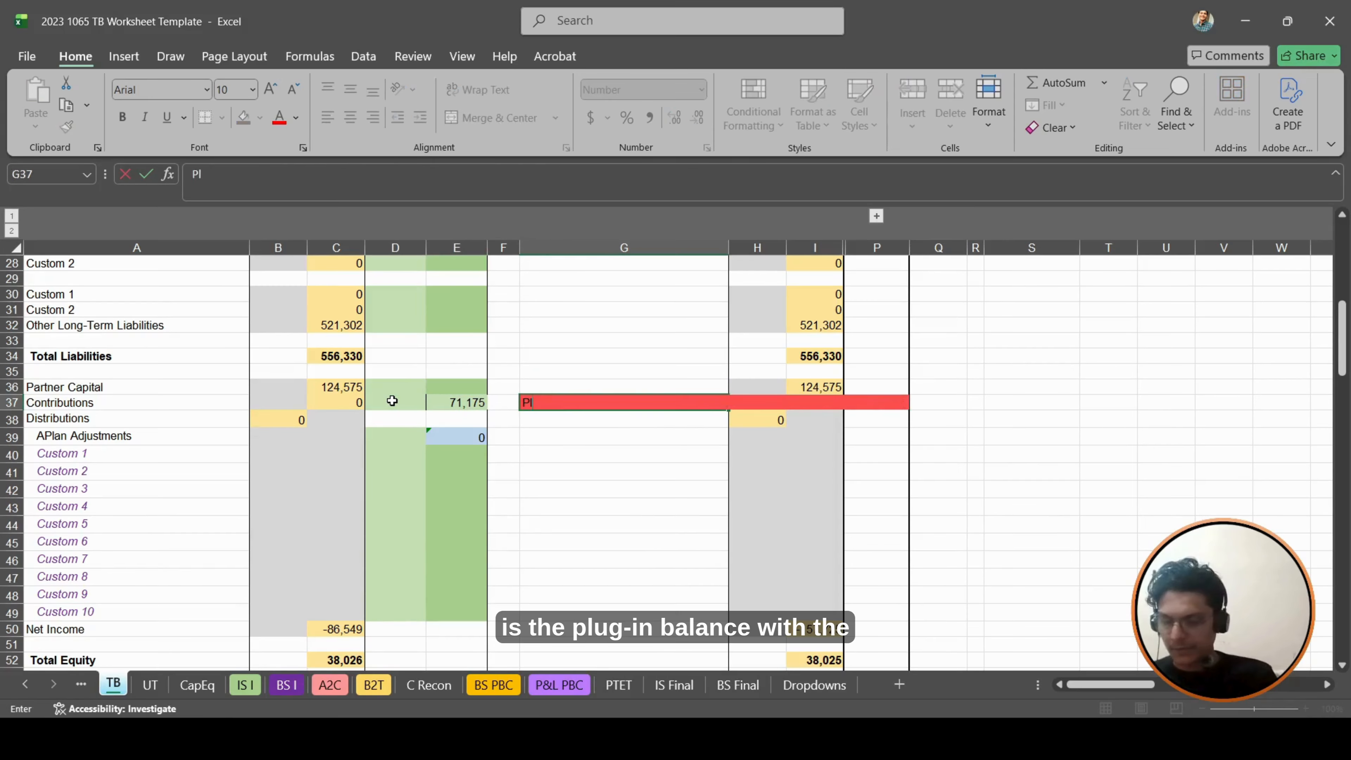
pyautogui.write('ug ib')
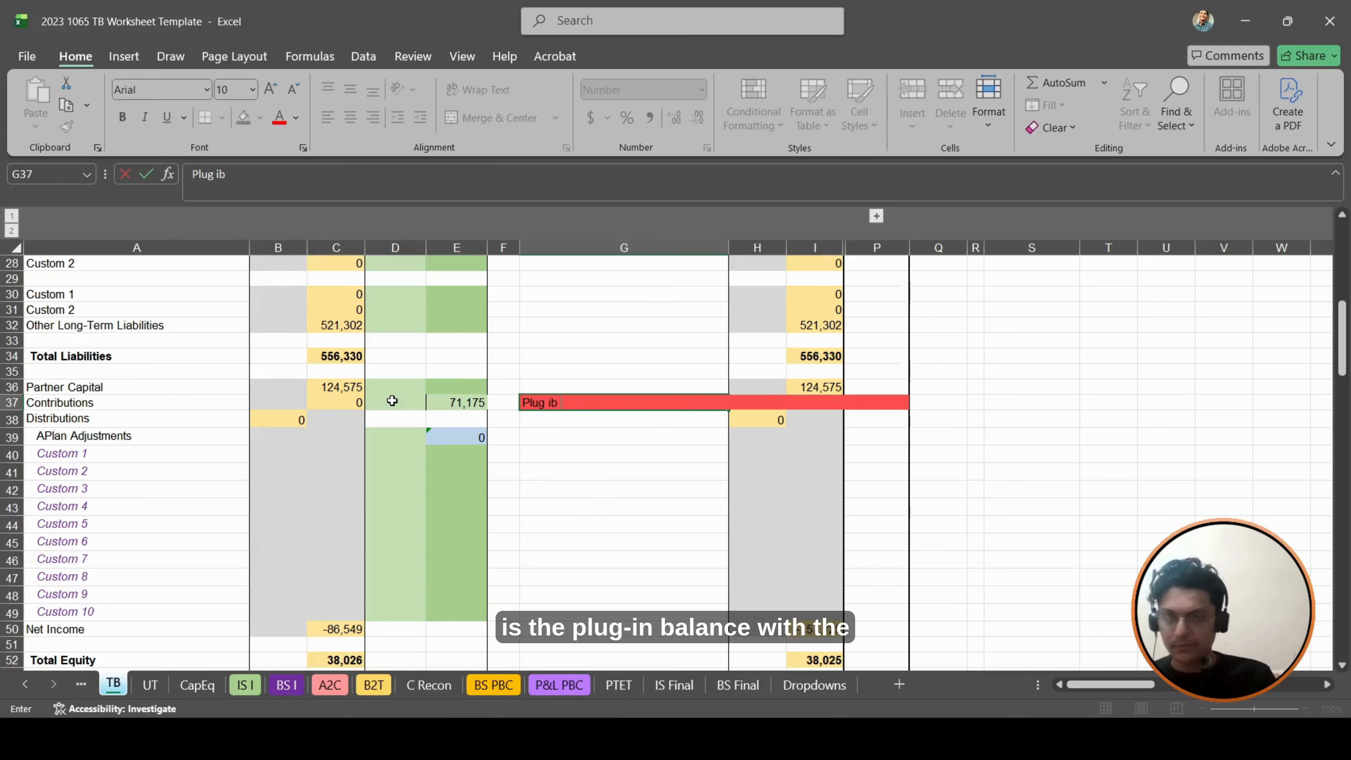
pyautogui.write('n balance')
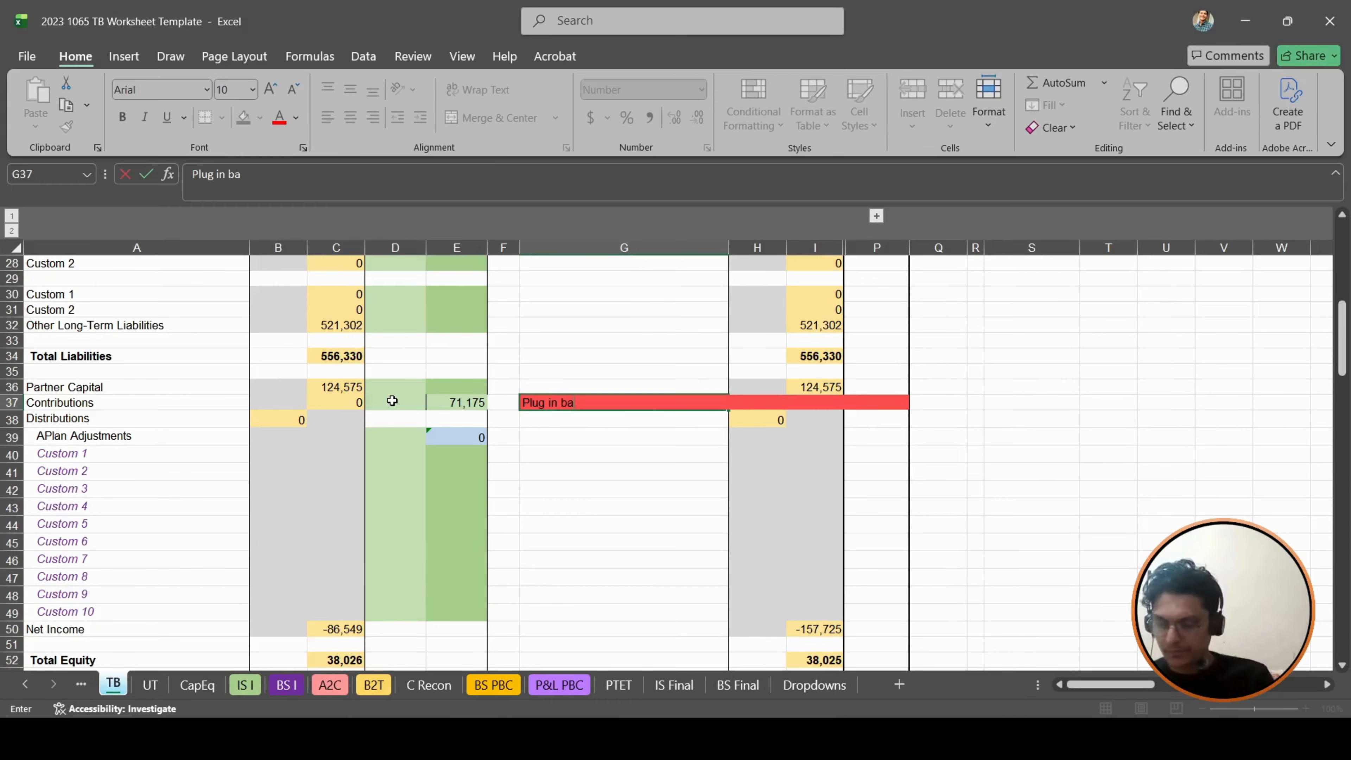
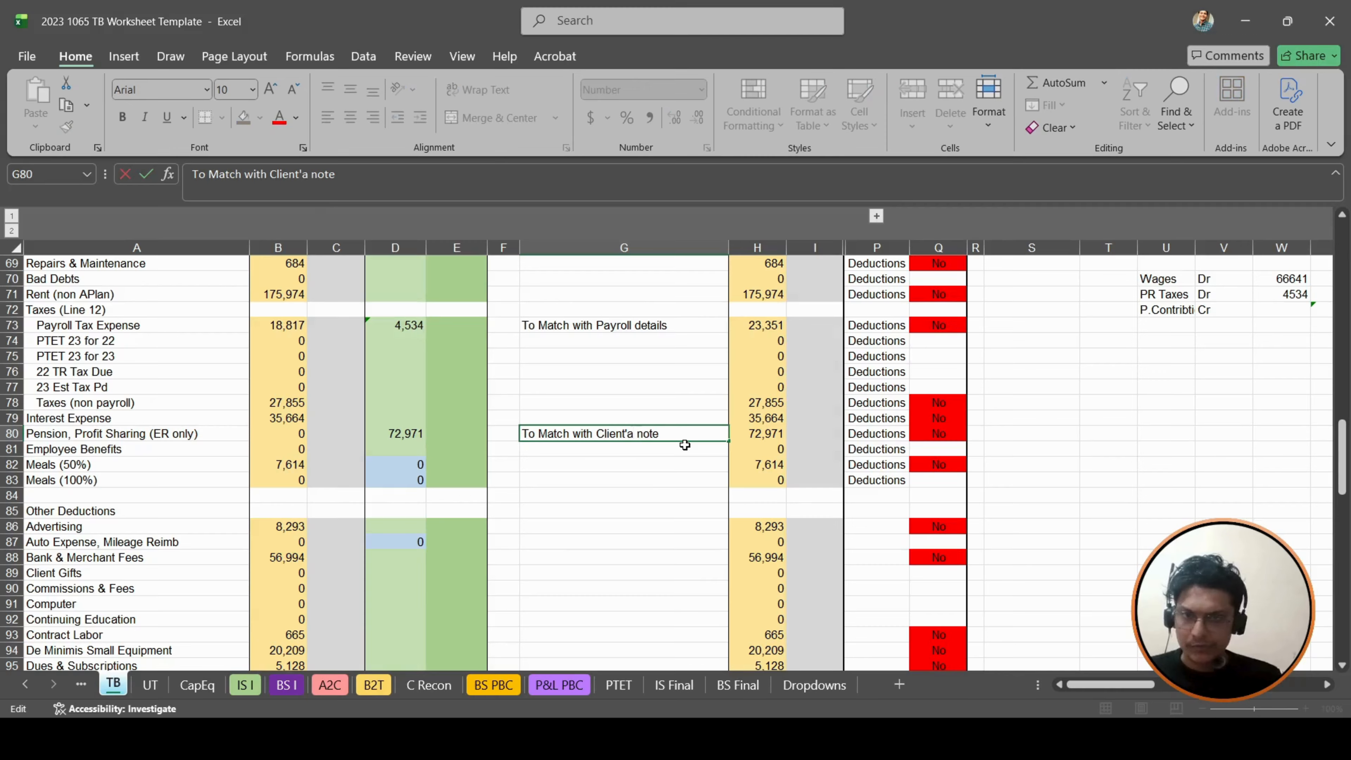
# - Correct the pension adjustment description in G80 to "To Match with Client's note"
pyautogui.press('BackSpace')
pyautogui.write('s')
pyautogui.press('Return')
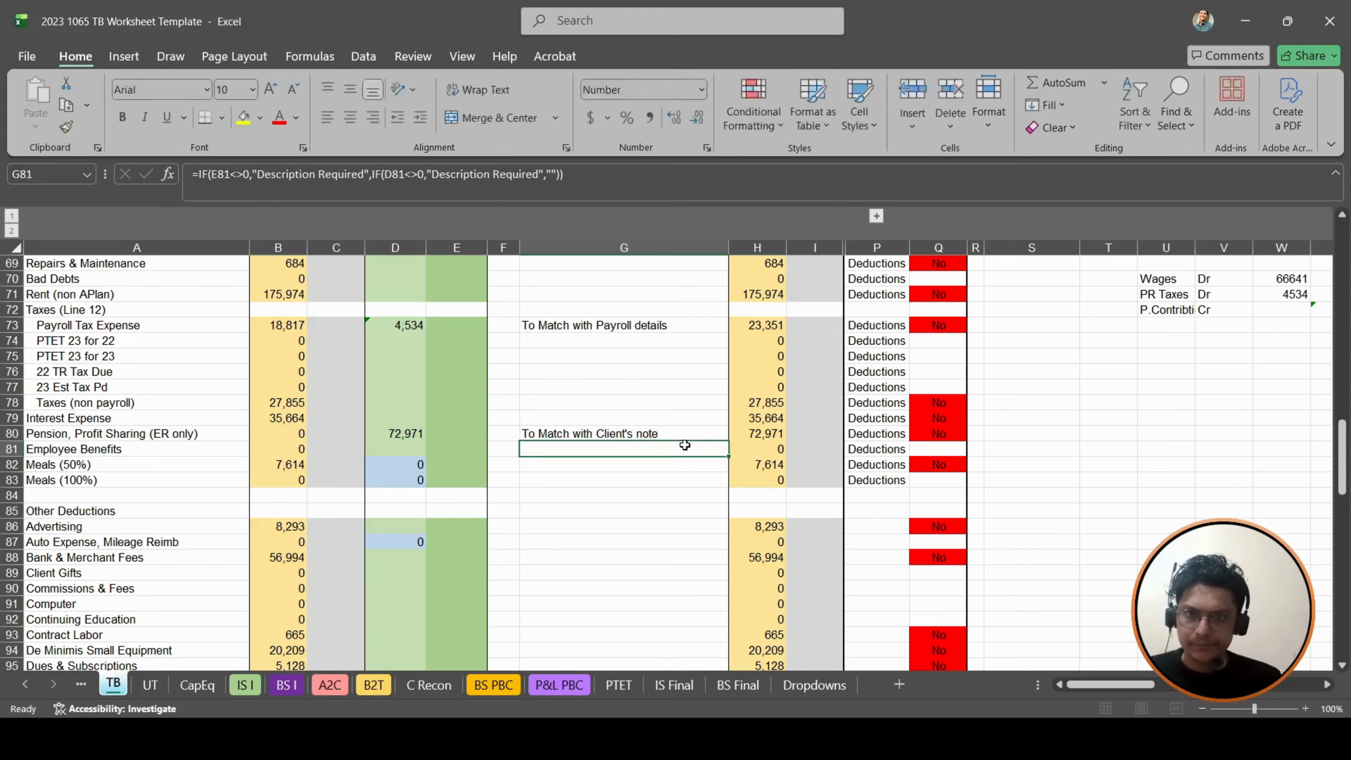
pyautogui.press('Up')
pyautogui.press('Left')
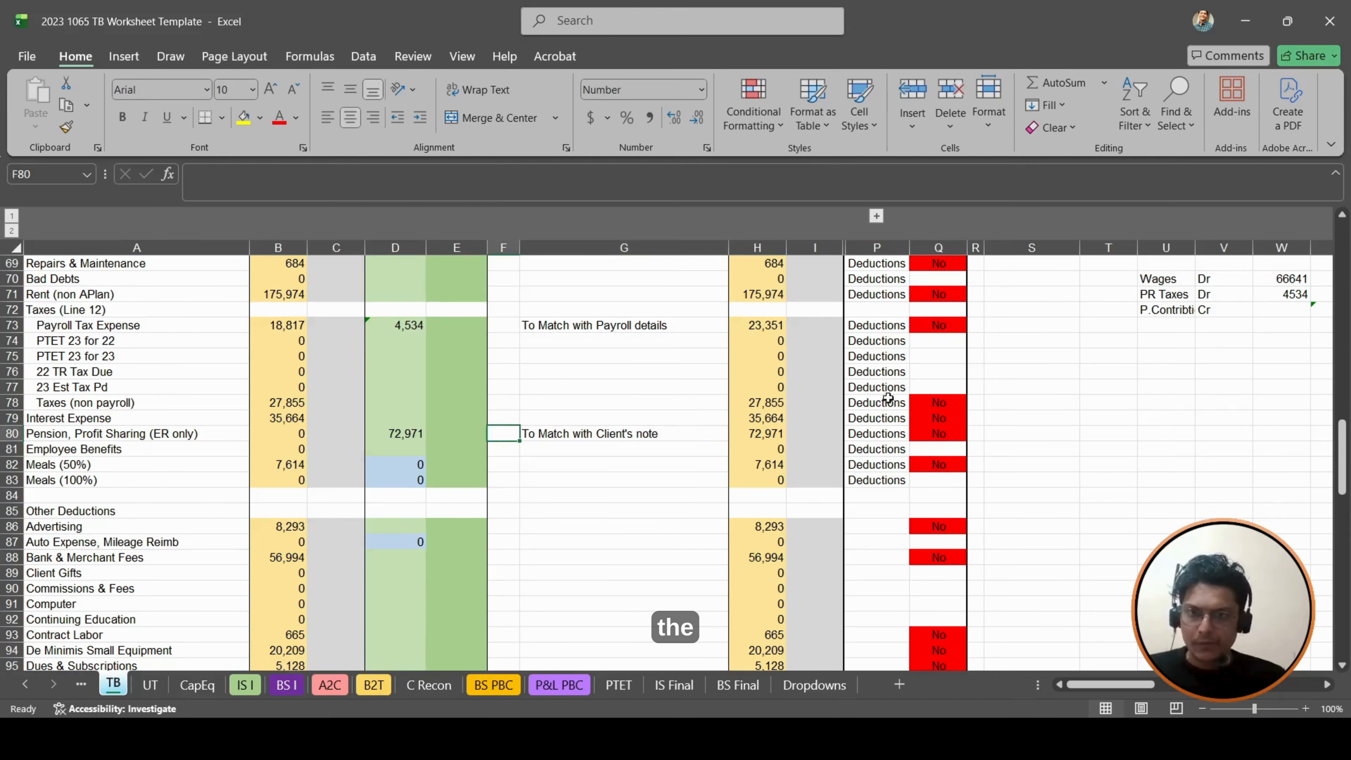
# - Note the pension debit entry in U75:W75 as "Pension", "Dr" and 72971
pyautogui.click(1158, 356)
pyautogui.write('Pension')
pyautogui.press('Tab')
pyautogui.write('Dr')
pyautogui.press('Tab')
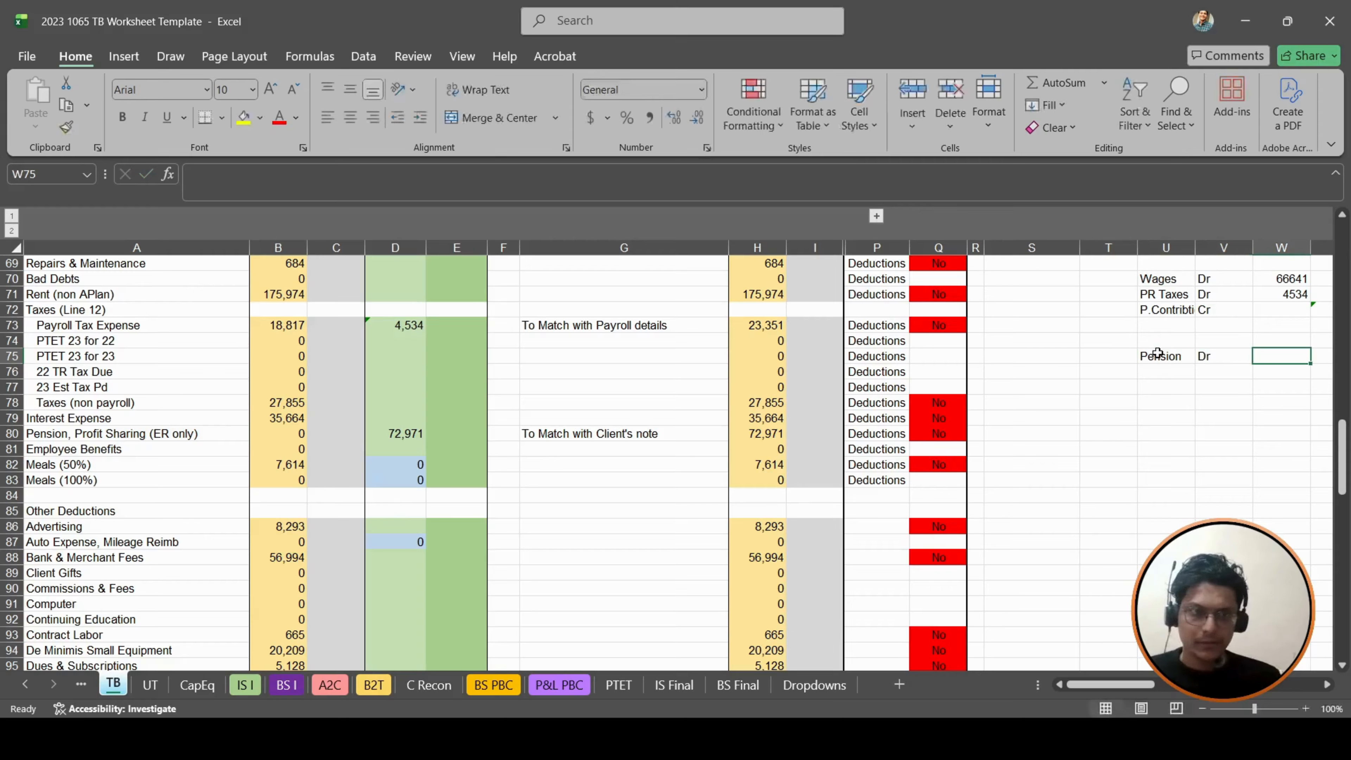
pyautogui.write('72971')
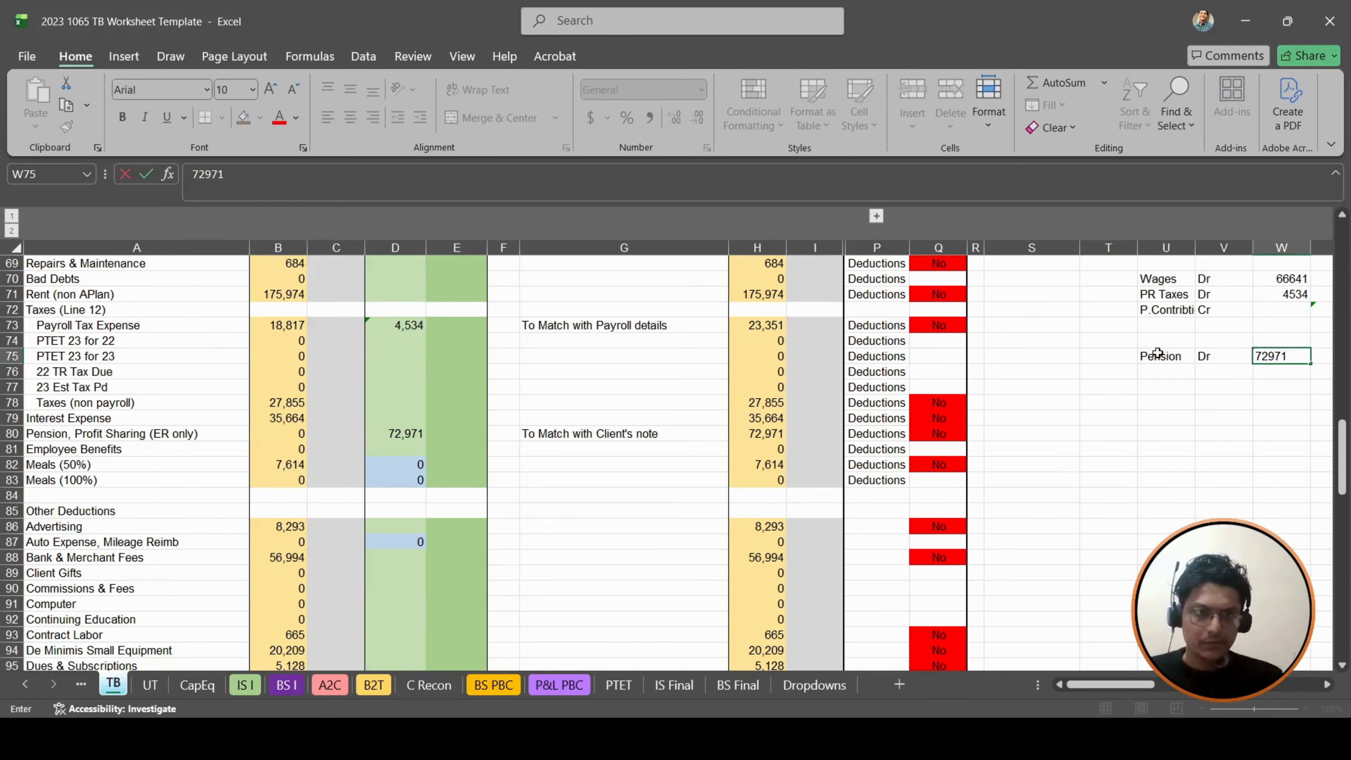
pyautogui.hotkey('ctrl', 'Return')
# - Label the offsetting account below the pension entry in U76 as "401K Payable"
pyautogui.press('Down')
pyautogui.press('Left')
pyautogui.press('Left')
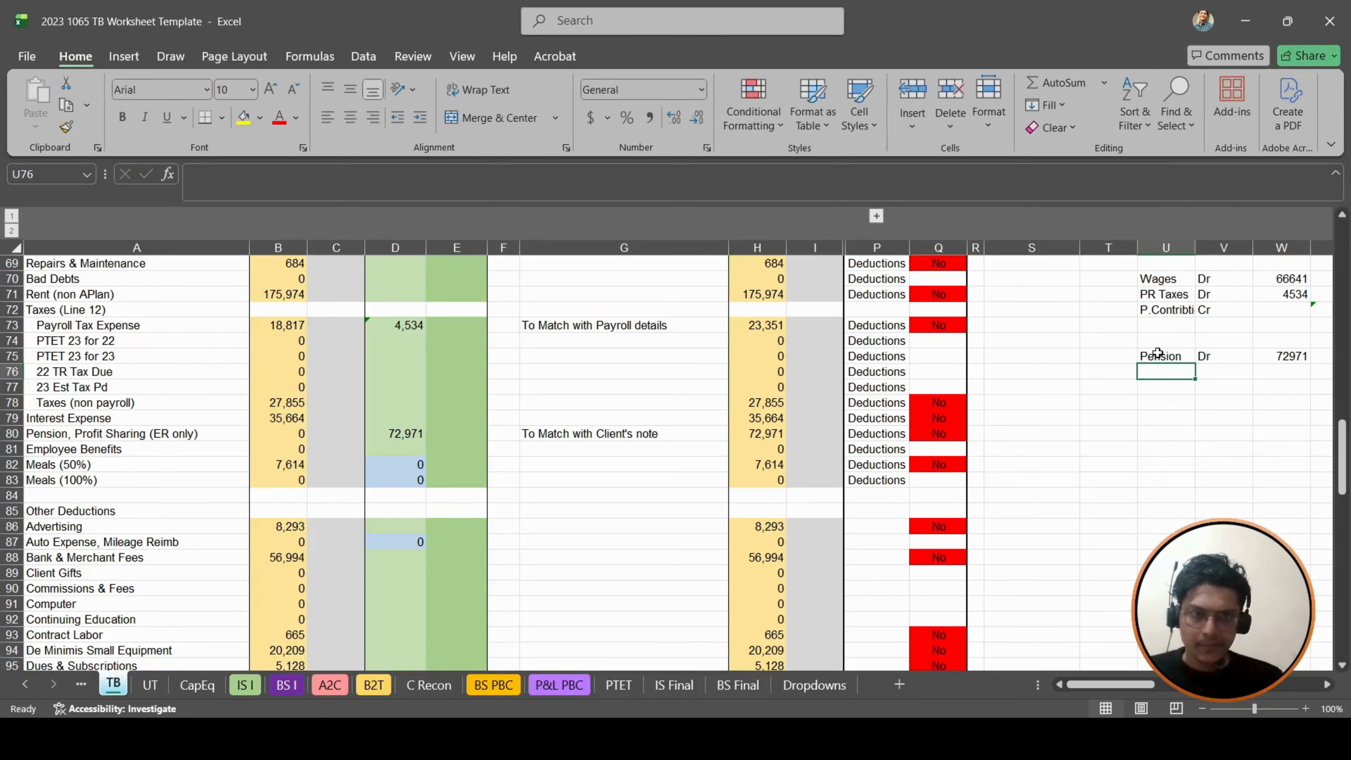
pyautogui.scroll(12, 293, 388)
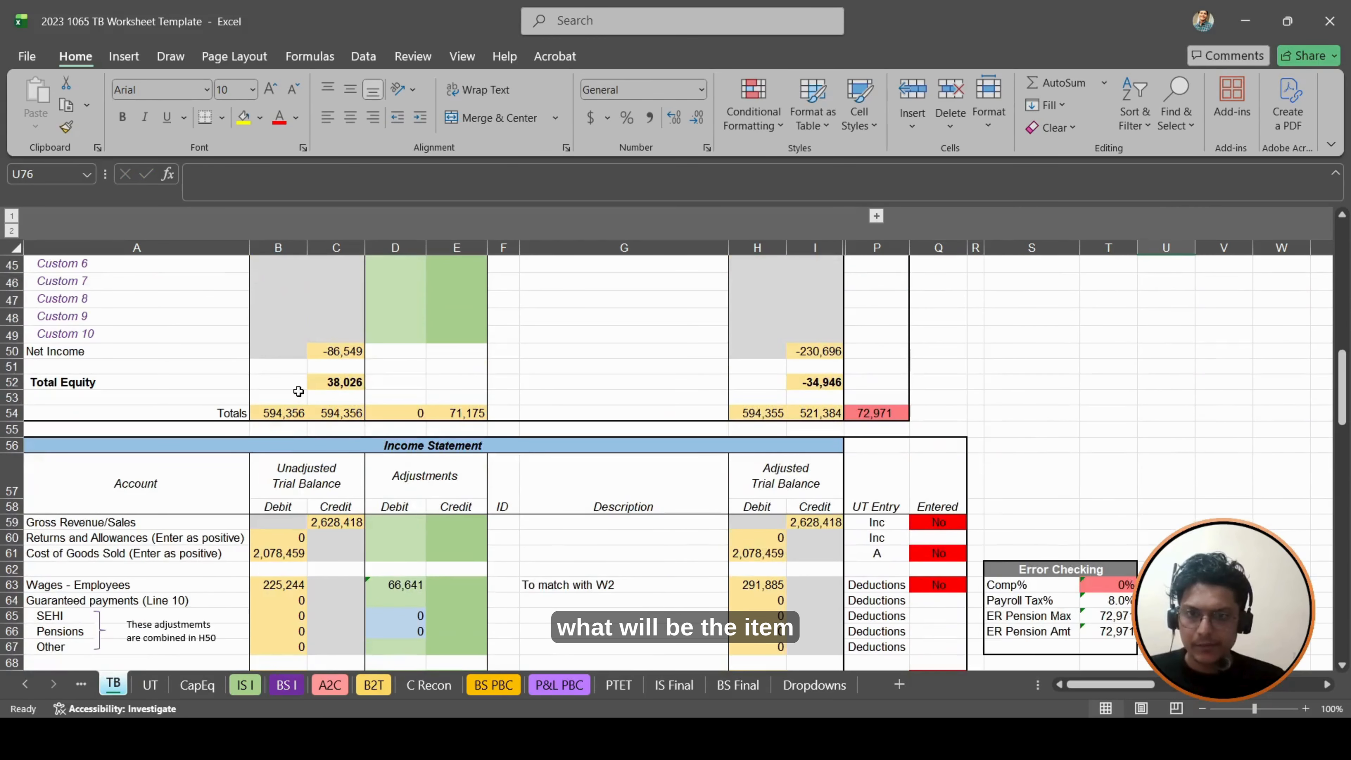
pyautogui.scroll(5, 294, 389)
pyautogui.scroll(-13, 293, 389)
pyautogui.write('401')
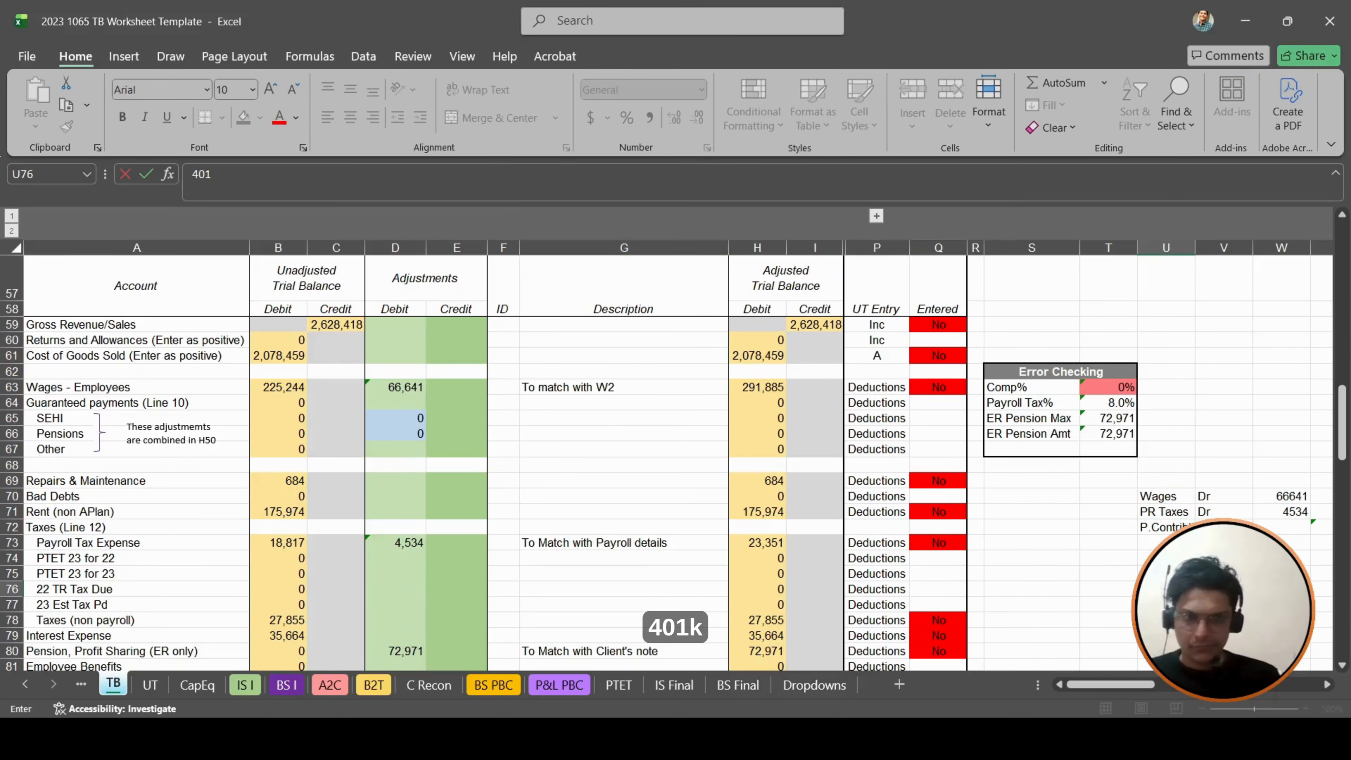
pyautogui.write('K Payable')
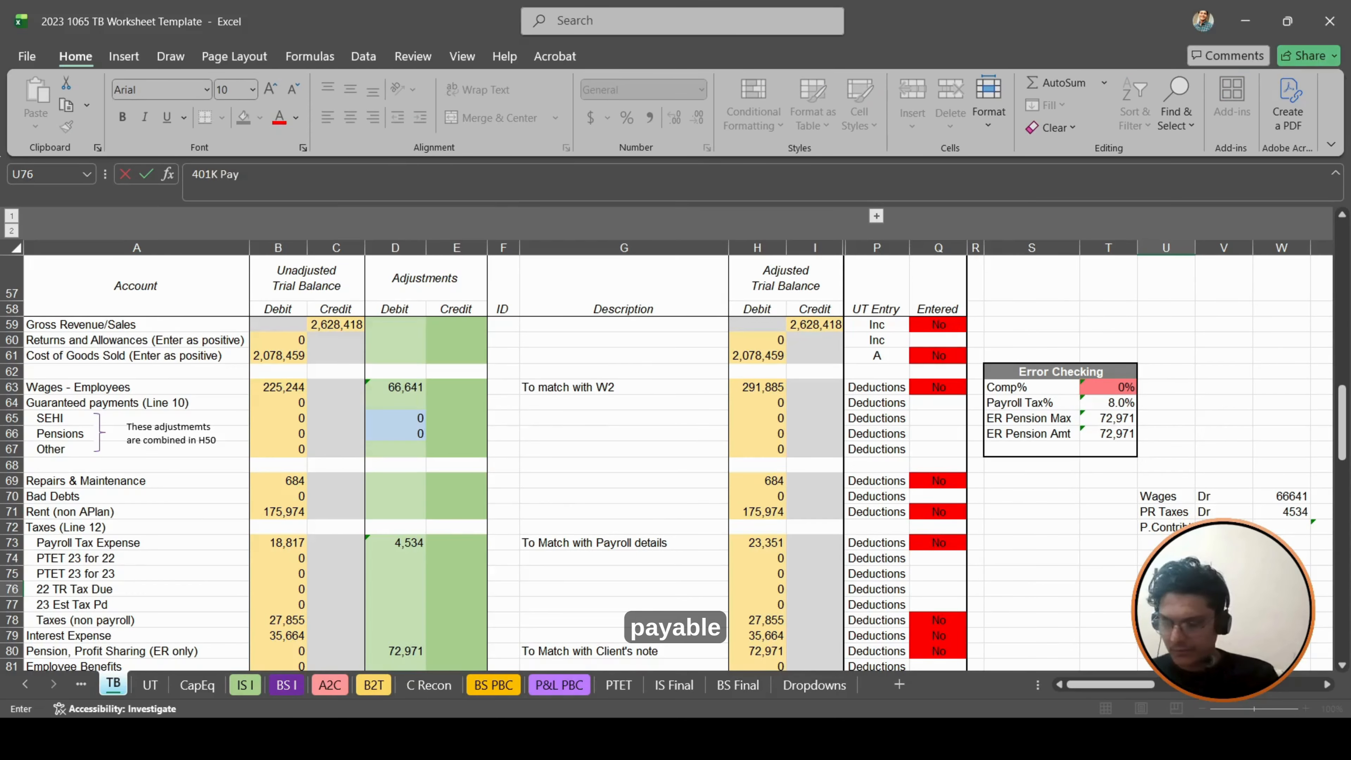
pyautogui.press('Right')
pyautogui.press('Right')
pyautogui.press('Right')
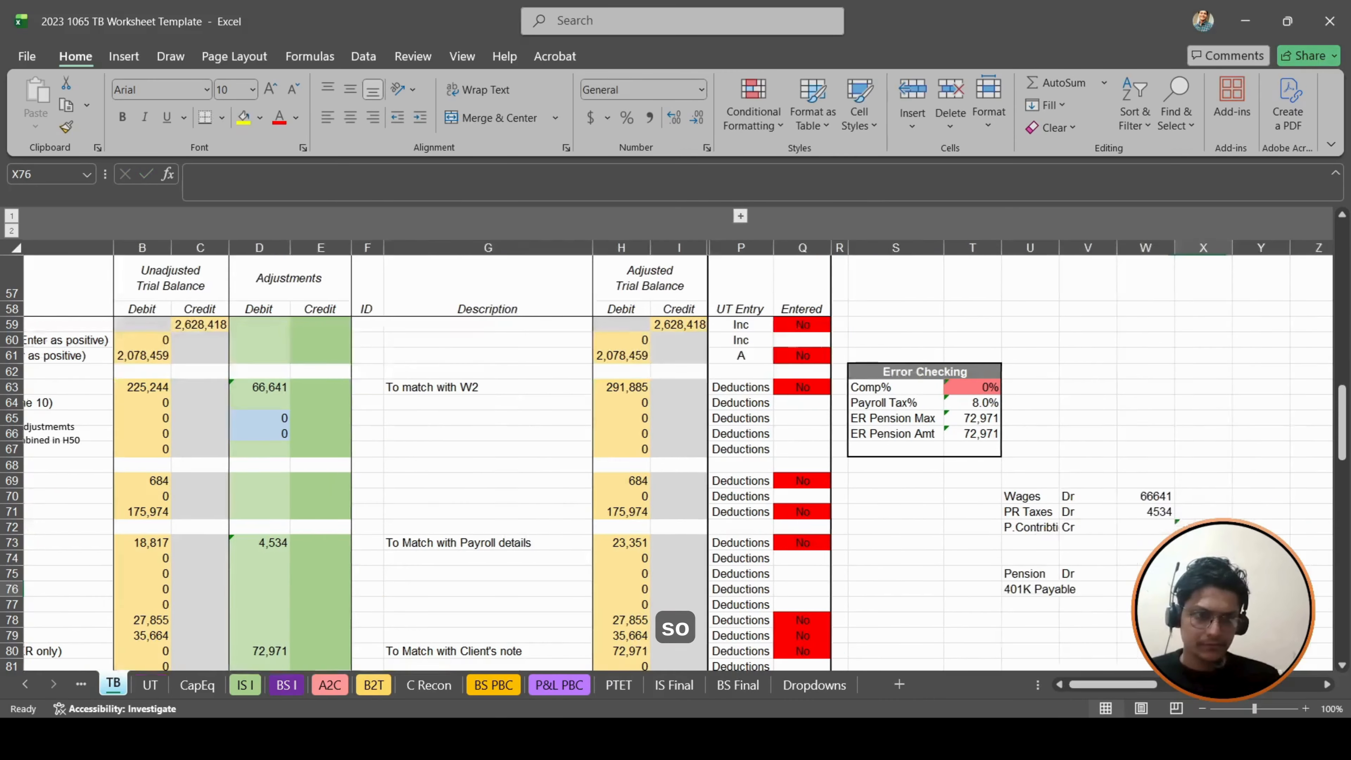
# - Fill the 401K Payable credit amount in X76 with a formula referencing the pension amount in W75
pyautogui.write('+')
pyautogui.press('Up')
pyautogui.press('Left')
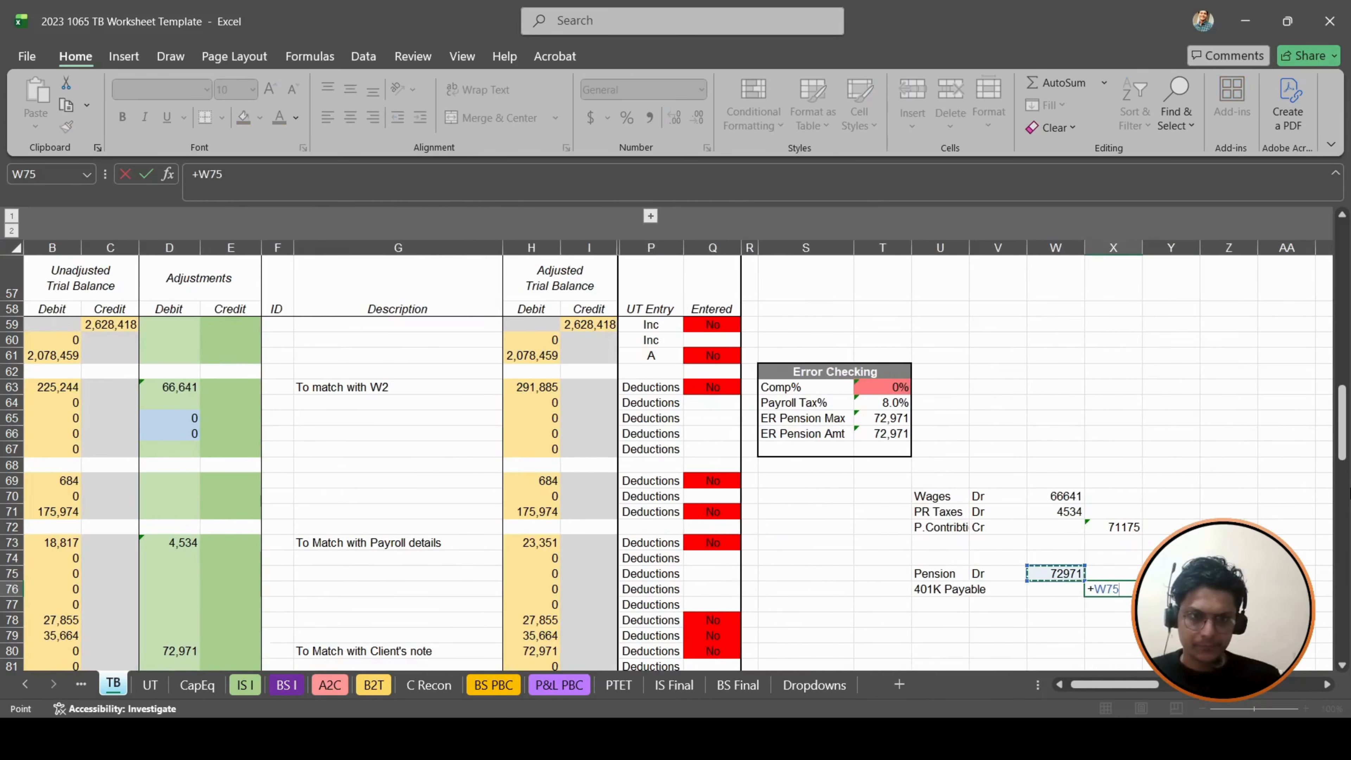
pyautogui.press('Return')
# - Review the TB sheet from the income statement check in I146 up to the balance sheet section
pyautogui.press('Left')
pyautogui.press('Left')
pyautogui.press('Left')
pyautogui.press('Up')
pyautogui.hscroll(-3, 915, 502)
pyautogui.scroll(-20, 914, 503)
pyautogui.click(814, 503)
pyautogui.scroll(20, 914, 502)
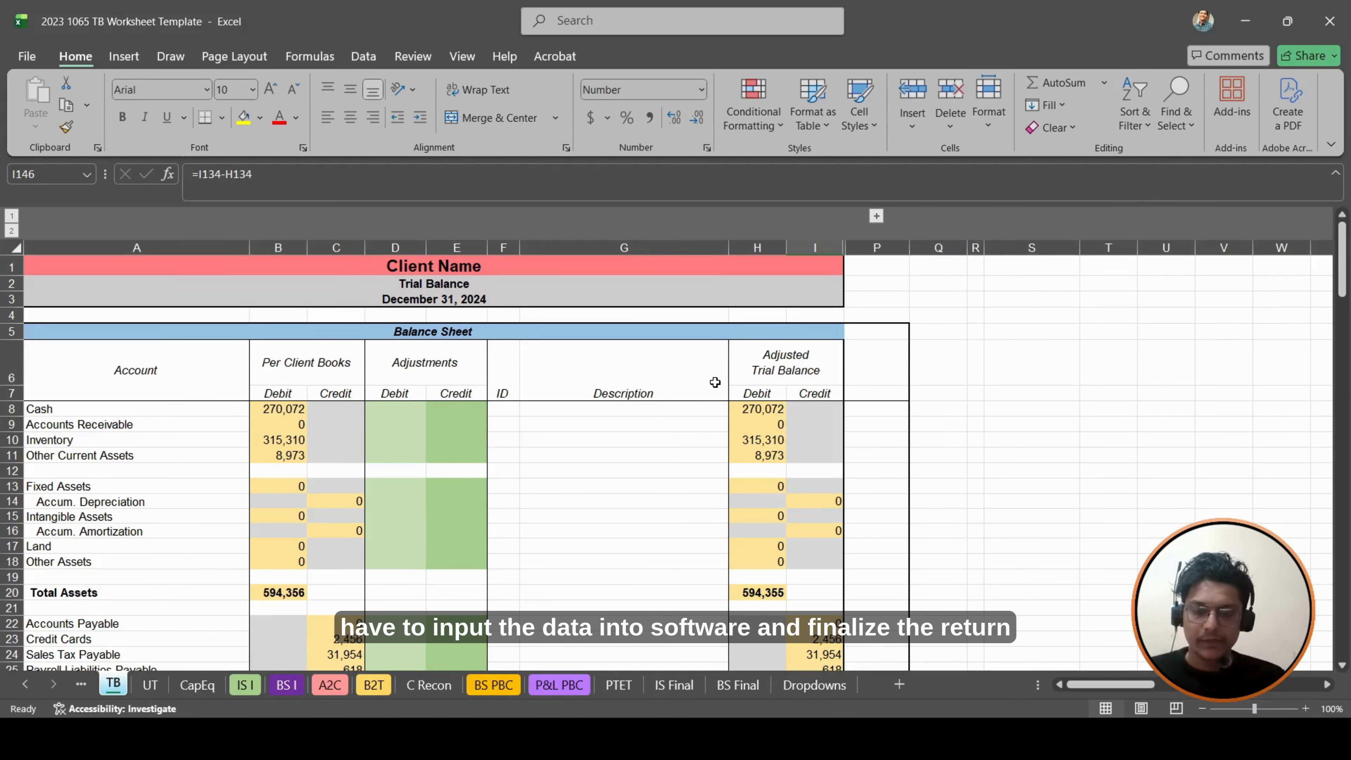
pyautogui.scroll(-3, 691, 458)
pyautogui.scroll(3, 676, 534)
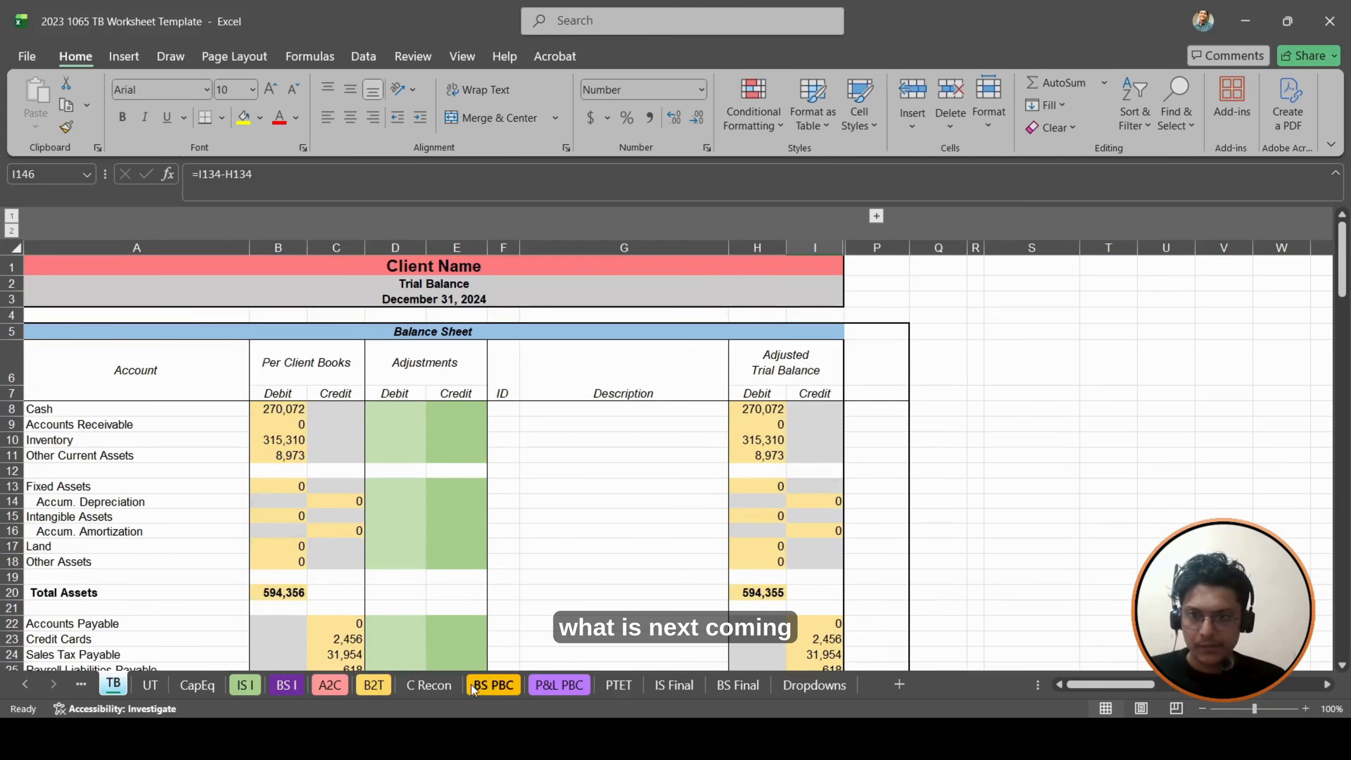
# - Open the C Recon sheet and examine its prior-year ending cash and operating revenue lines
pyautogui.click(442, 686)
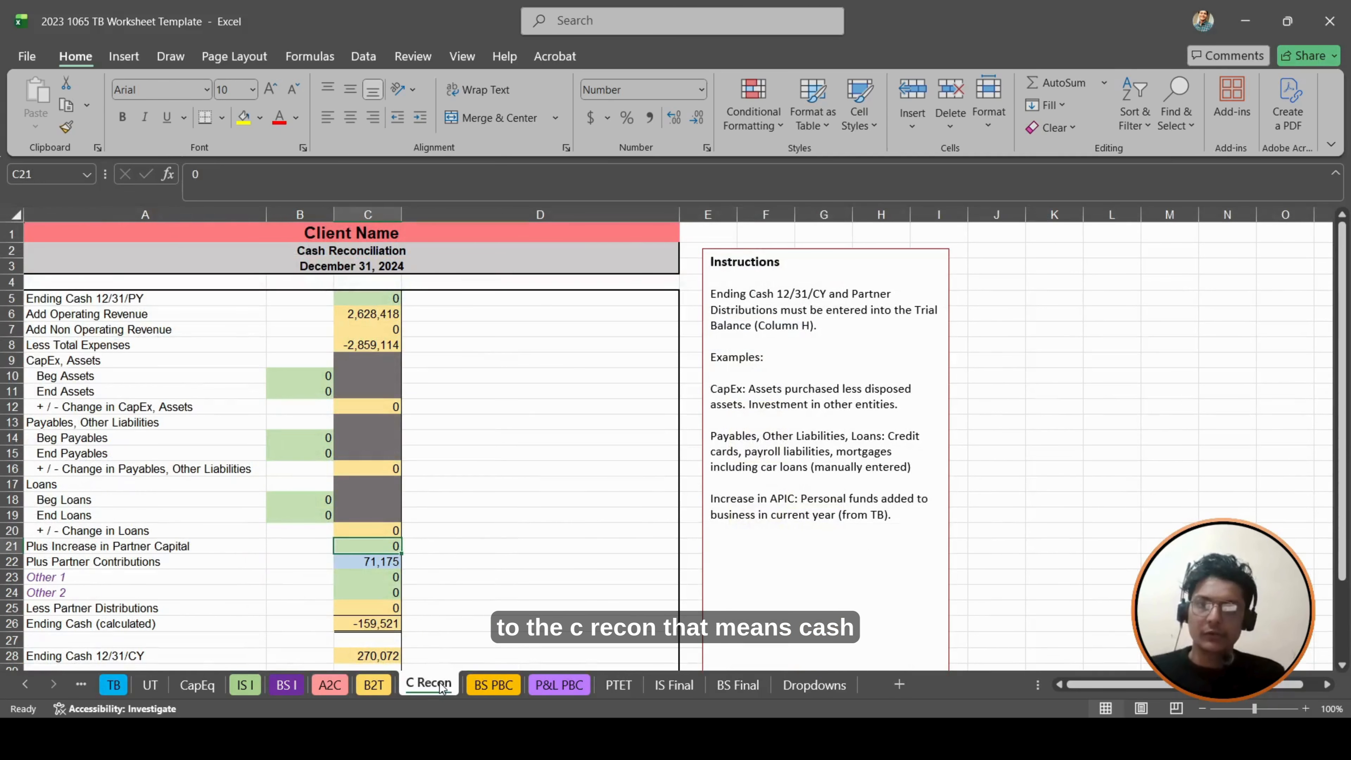
pyautogui.click(368, 299)
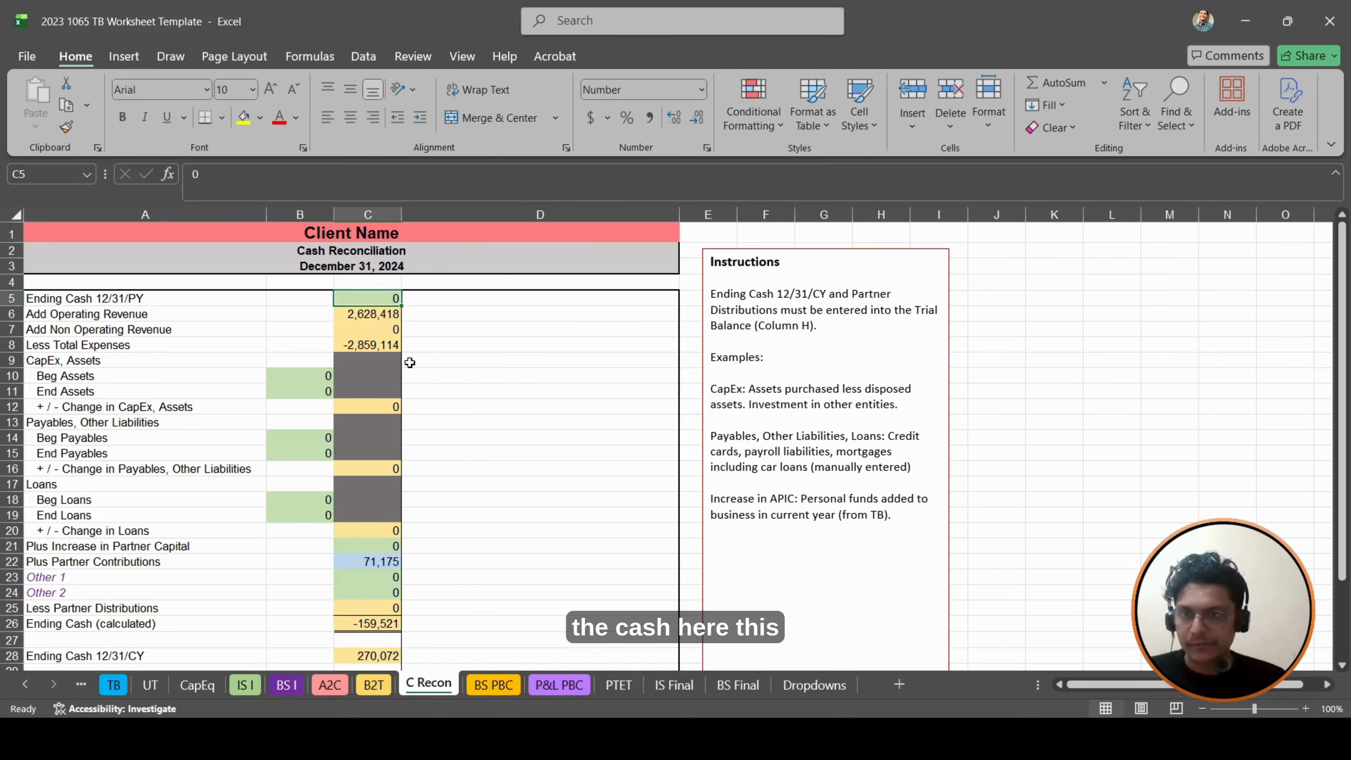
pyautogui.click(409, 363)
pyautogui.press('Up')
pyautogui.press('Up')
pyautogui.press('Left')
pyautogui.press('Left')
pyautogui.press('Up')
pyautogui.press('Left')
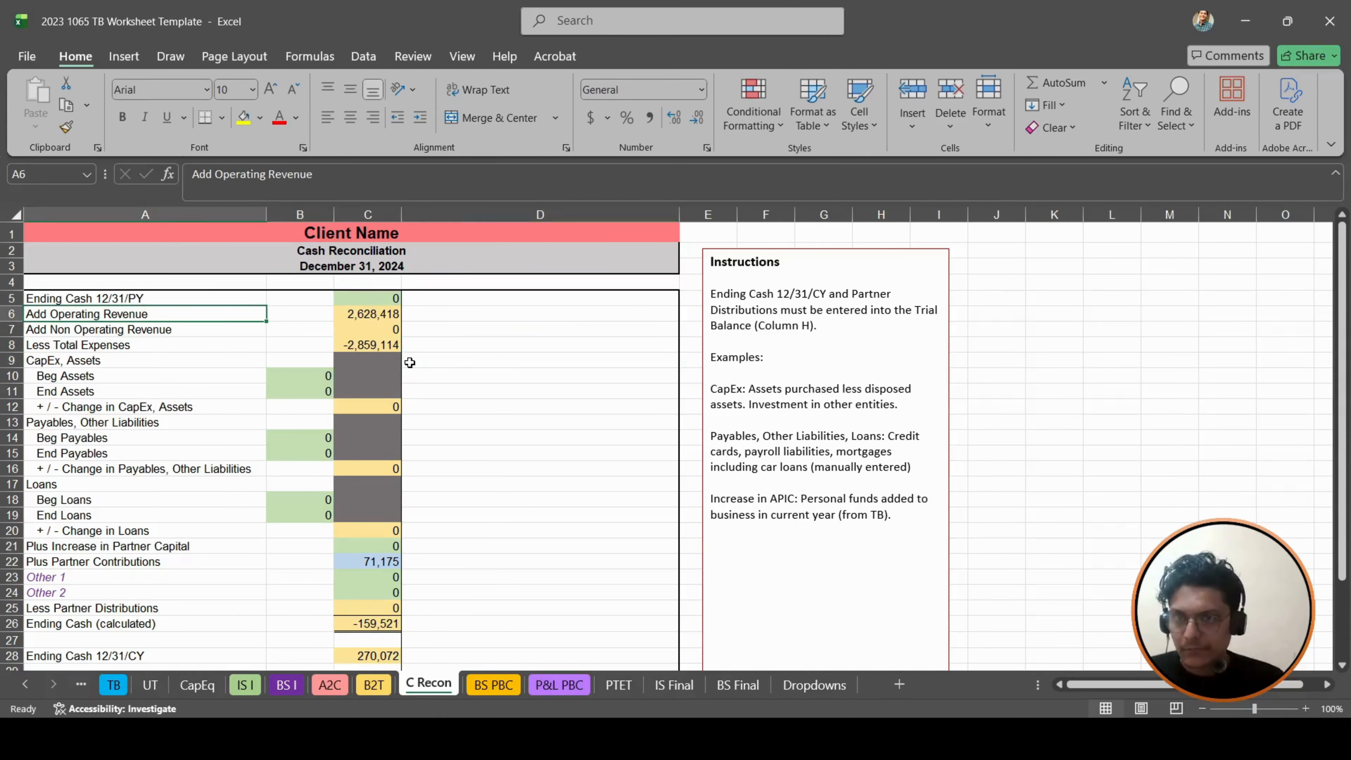
pyautogui.press('Right')
pyautogui.press('Right')
pyautogui.press('Left')
pyautogui.press('Left')
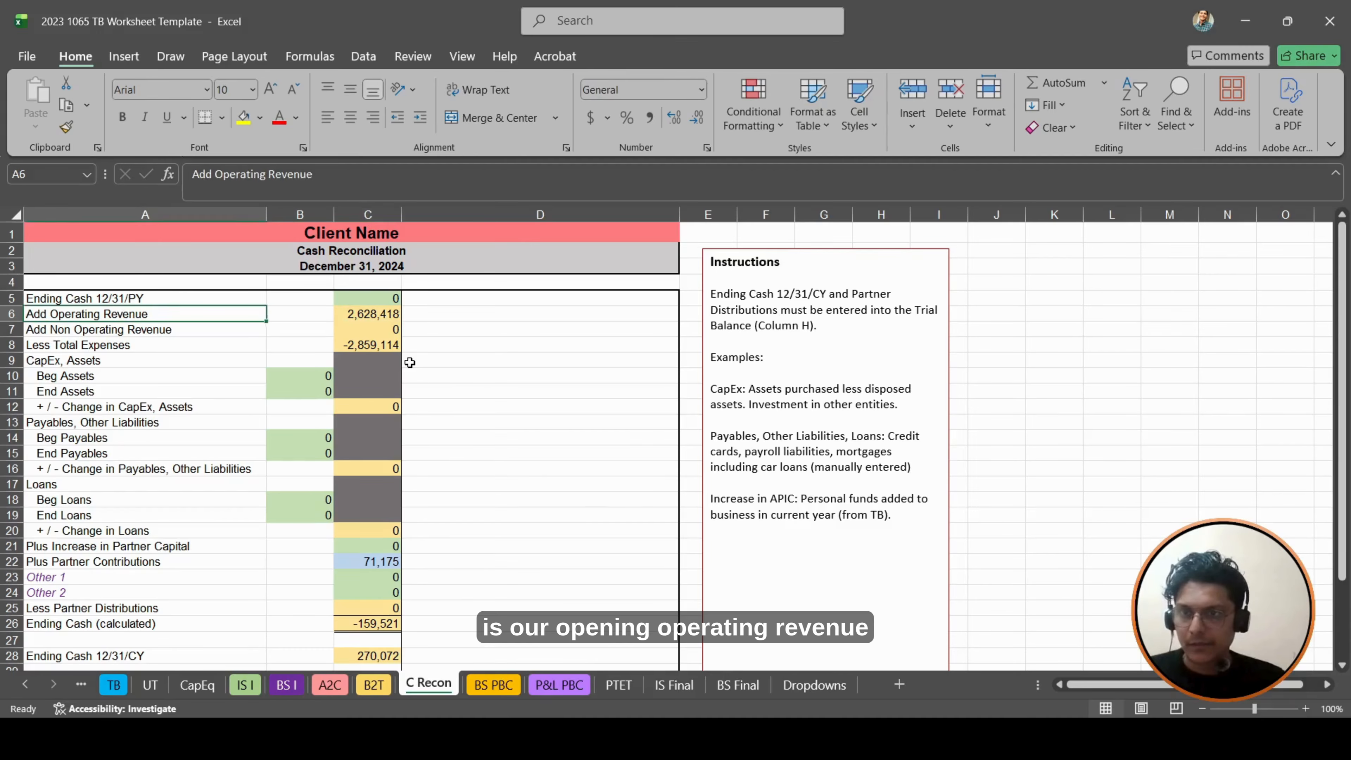
pyautogui.press('Right')
pyautogui.press('Right')
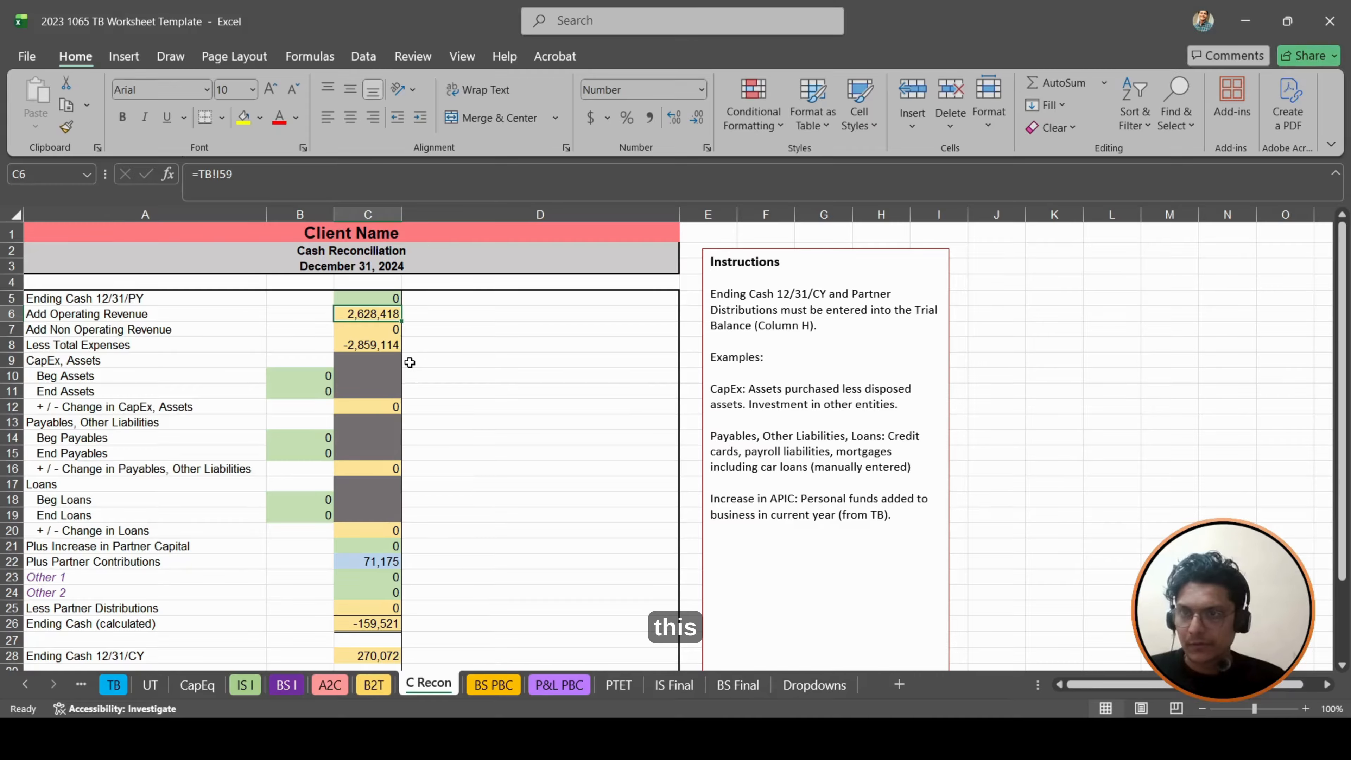
pyautogui.press('Up')
pyautogui.press('Left')
pyautogui.press('Left')
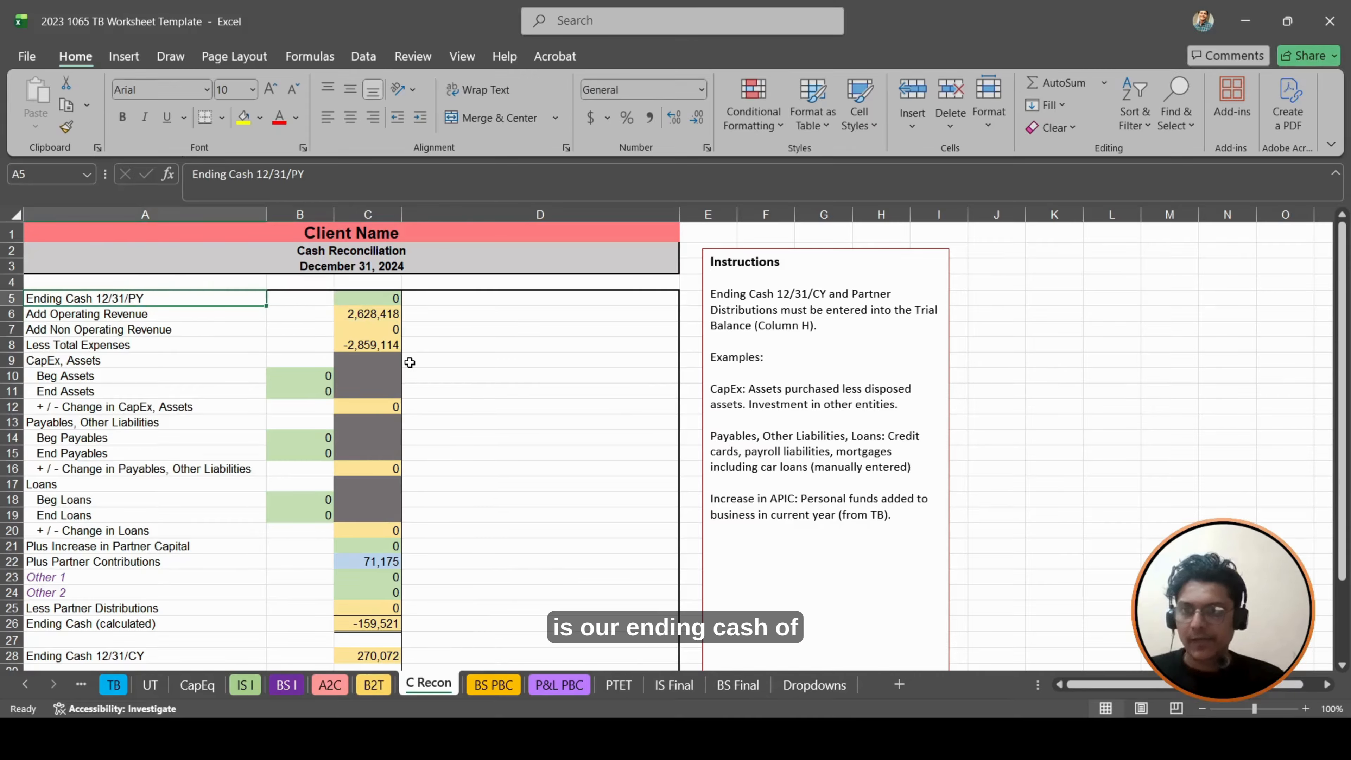
pyautogui.press('Right')
pyautogui.press('Left')
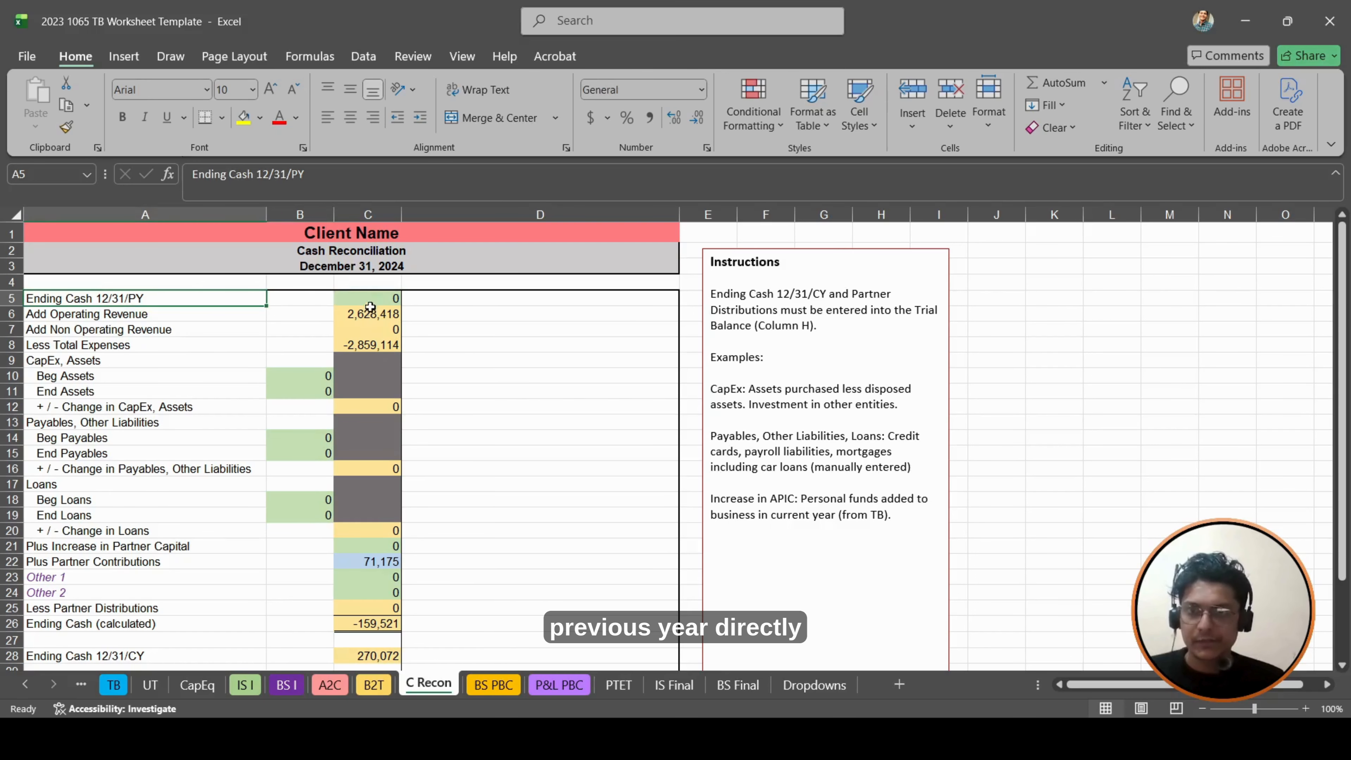
# - Link the prior-year ending cash in C5 to the prior-year Total Bank Accounts in C15 of the BS PBC sheet
pyautogui.press('Right')
pyautogui.press('Right')
pyautogui.write('+')
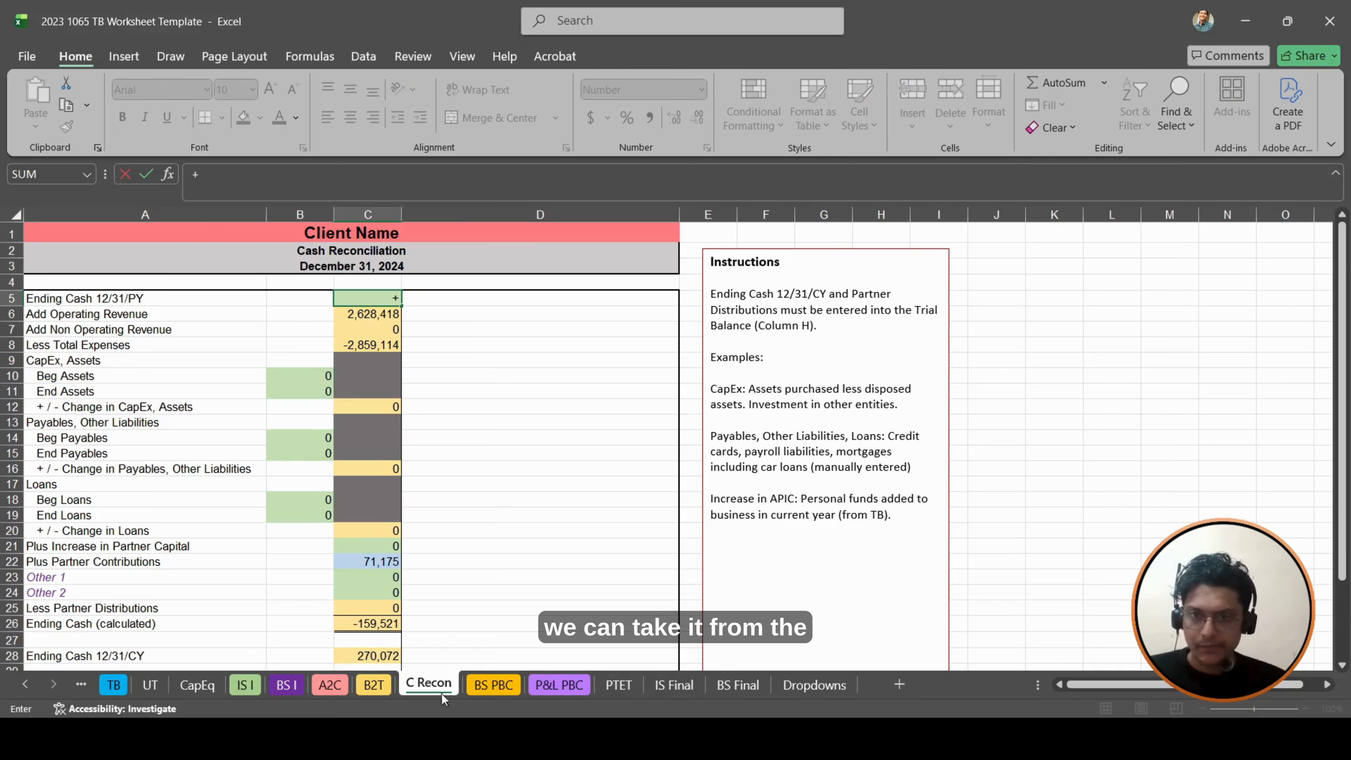
pyautogui.click(507, 687)
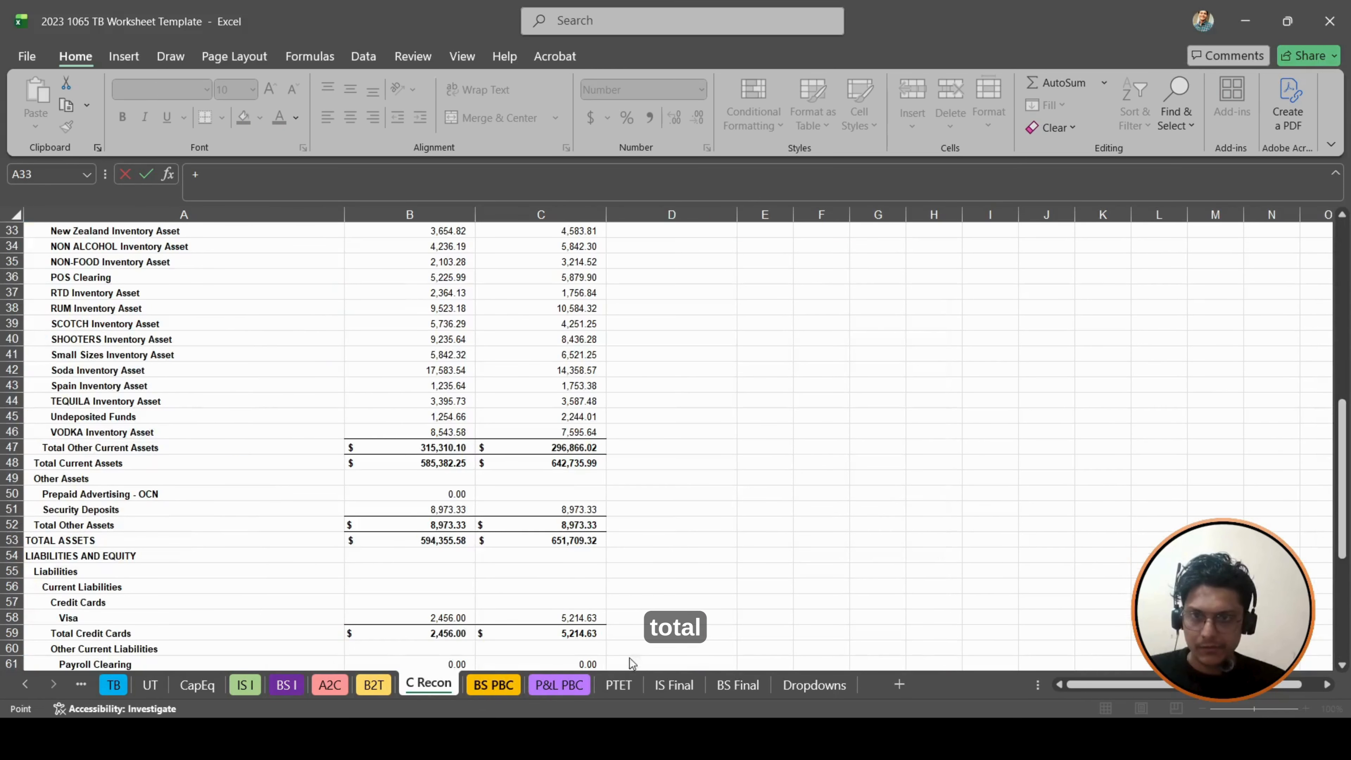
pyautogui.scroll(1, 632, 424)
pyautogui.scroll(10, 632, 424)
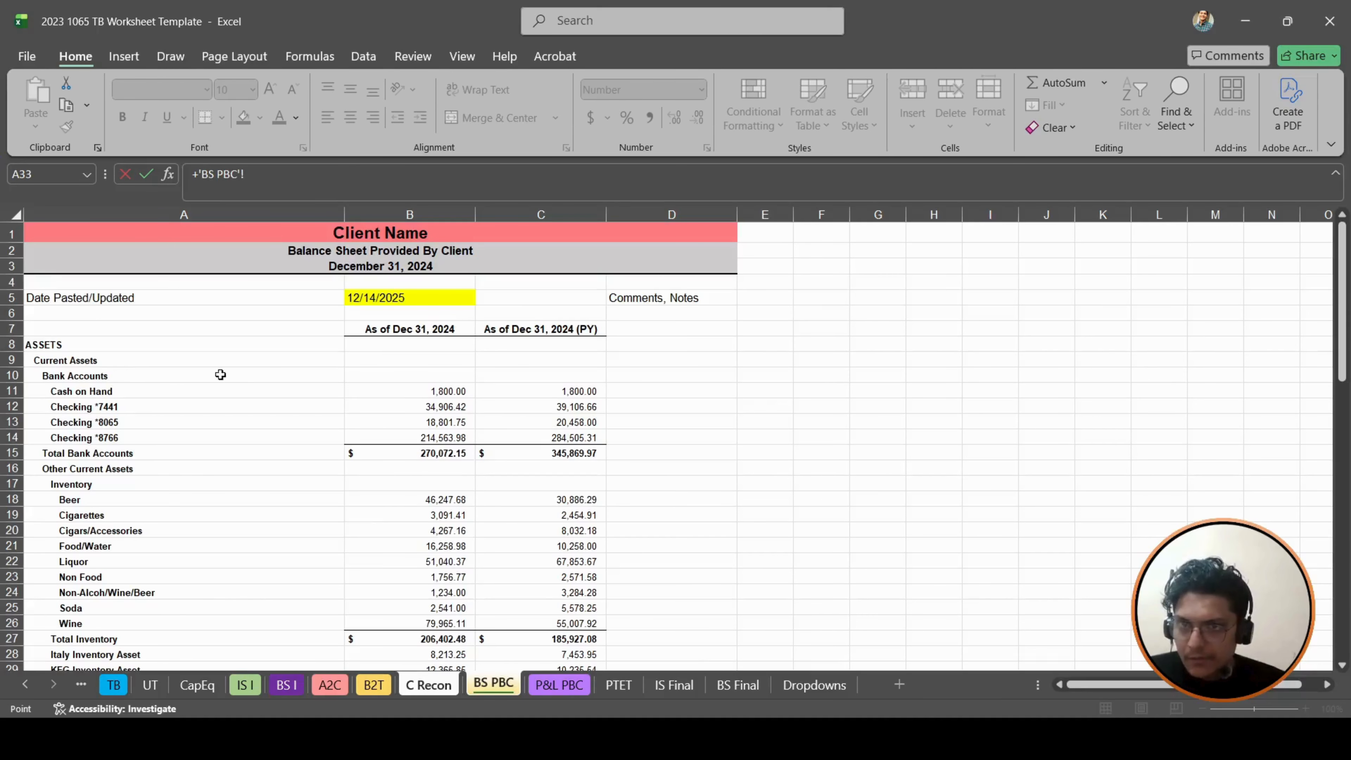
pyautogui.click(561, 456)
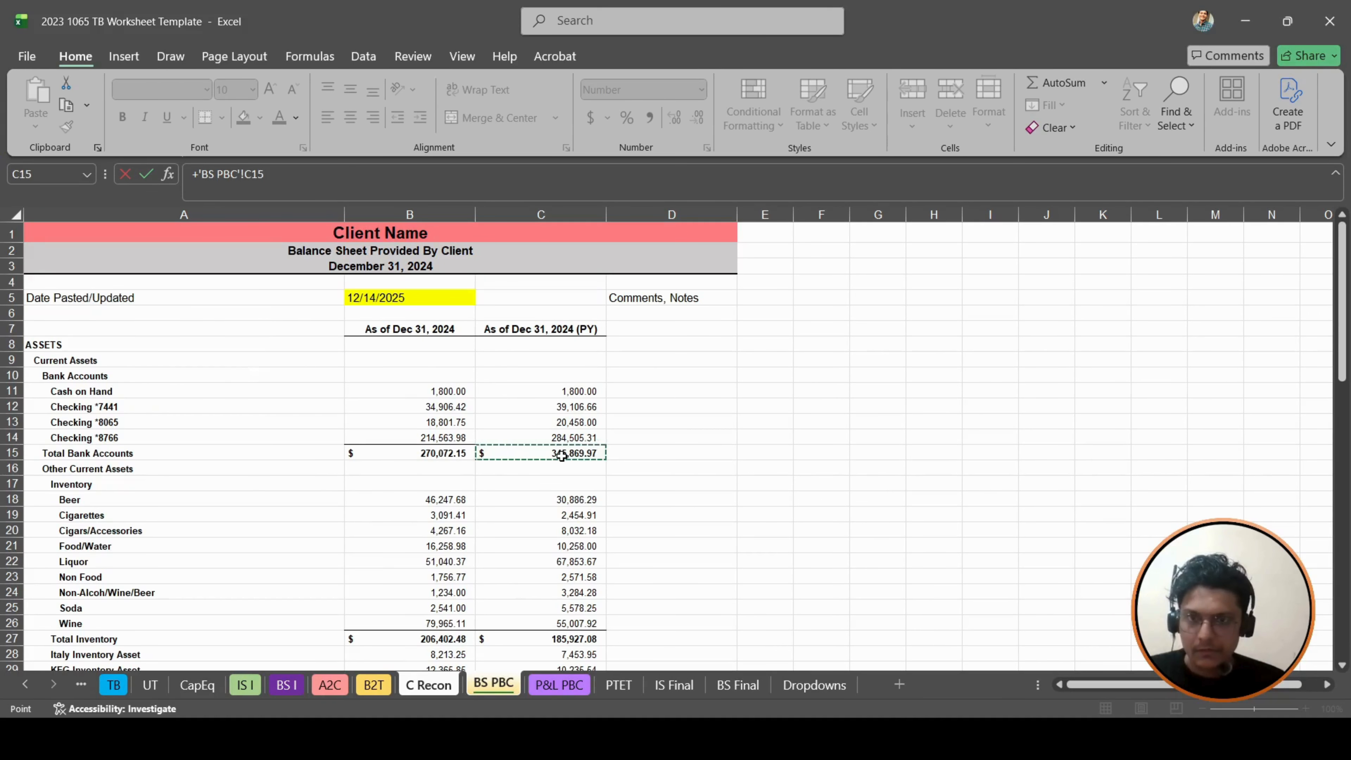
pyautogui.press('Return')
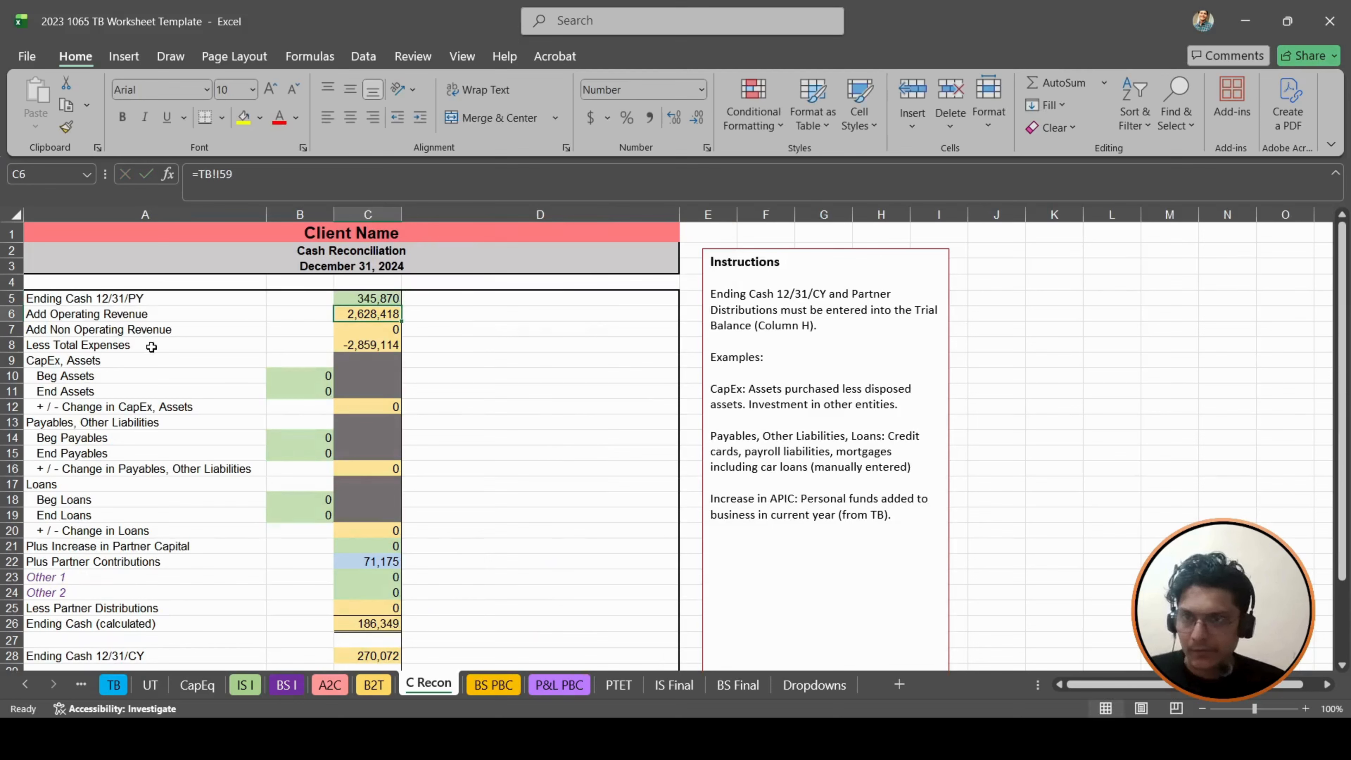
# - Inspect the trial balance formulas behind non-operating revenue in C7 and total expenses in C8
pyautogui.click(141, 334)
pyautogui.press('Down')
pyautogui.press('Right')
pyautogui.press('Right')
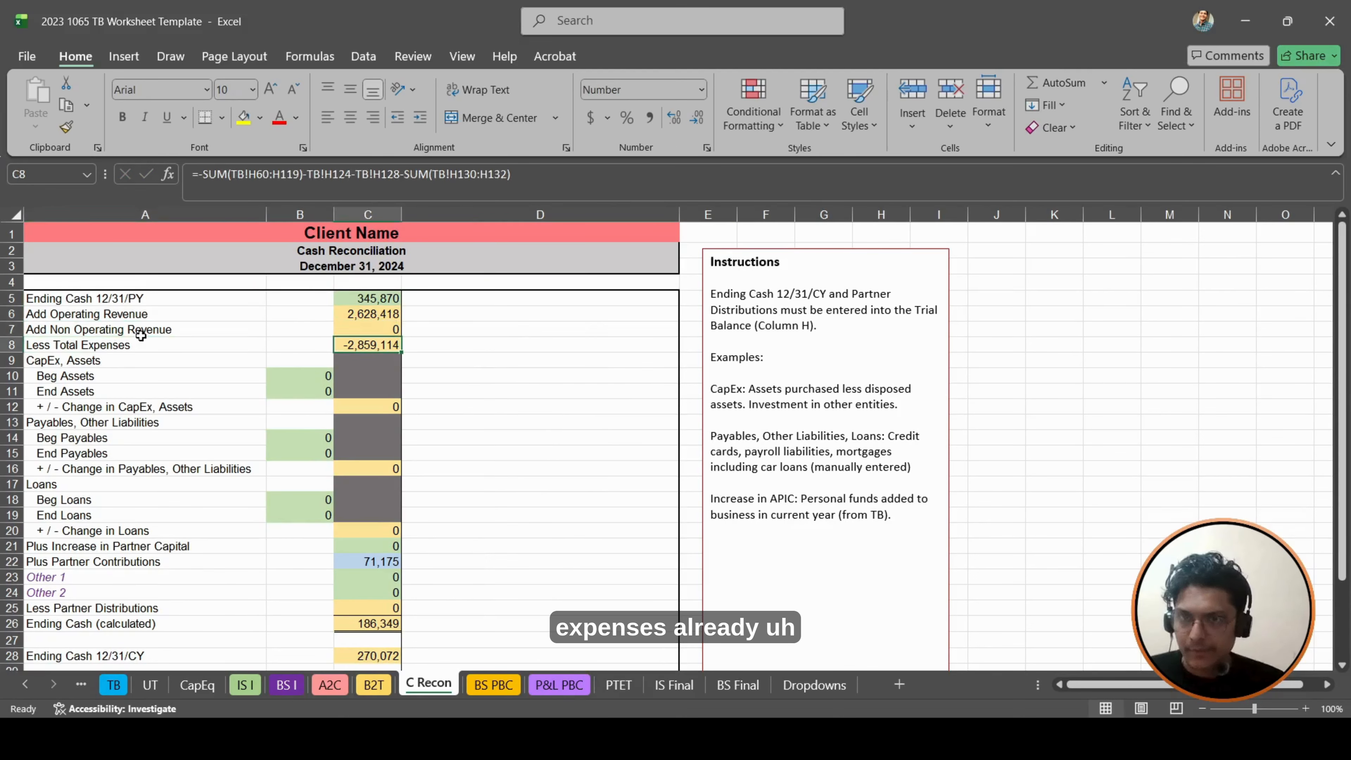
pyautogui.press('Up')
pyautogui.press('Up')
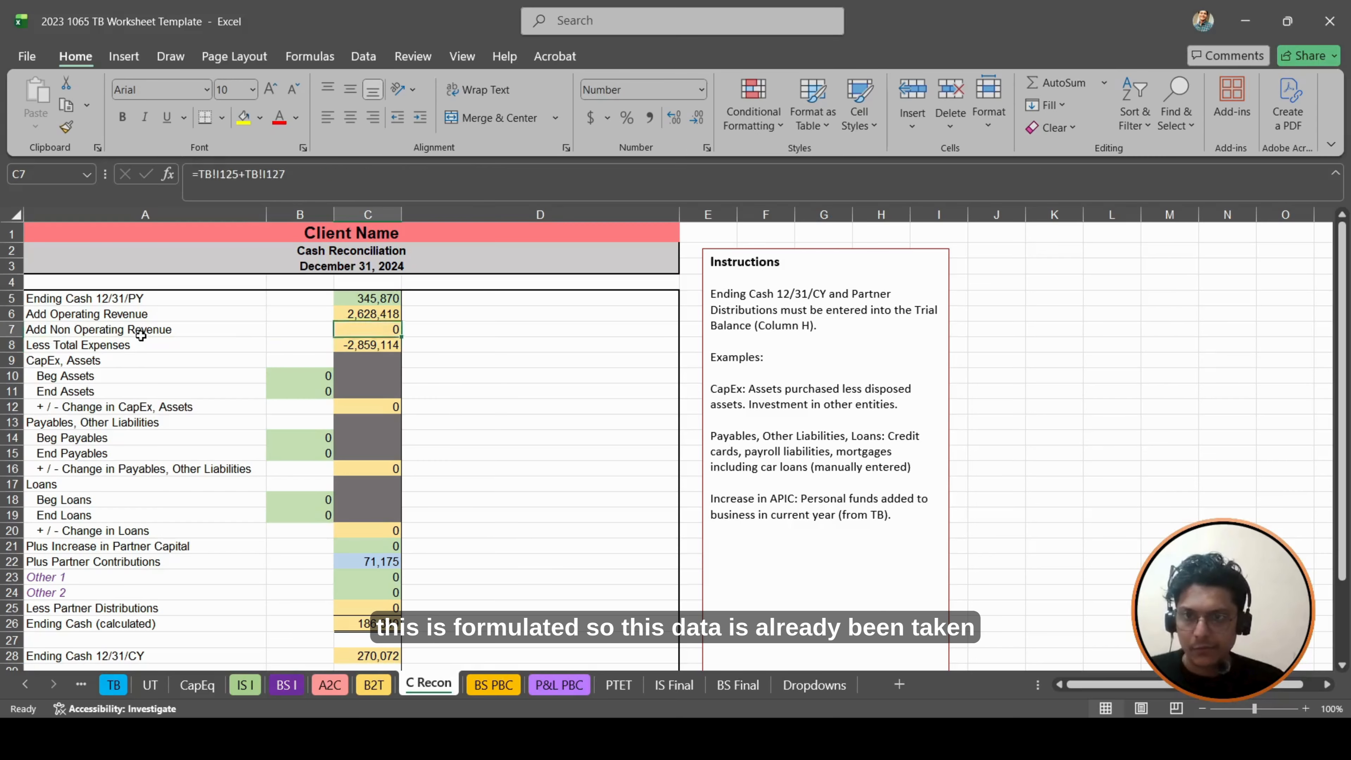
pyautogui.press('Down')
pyautogui.press('Down')
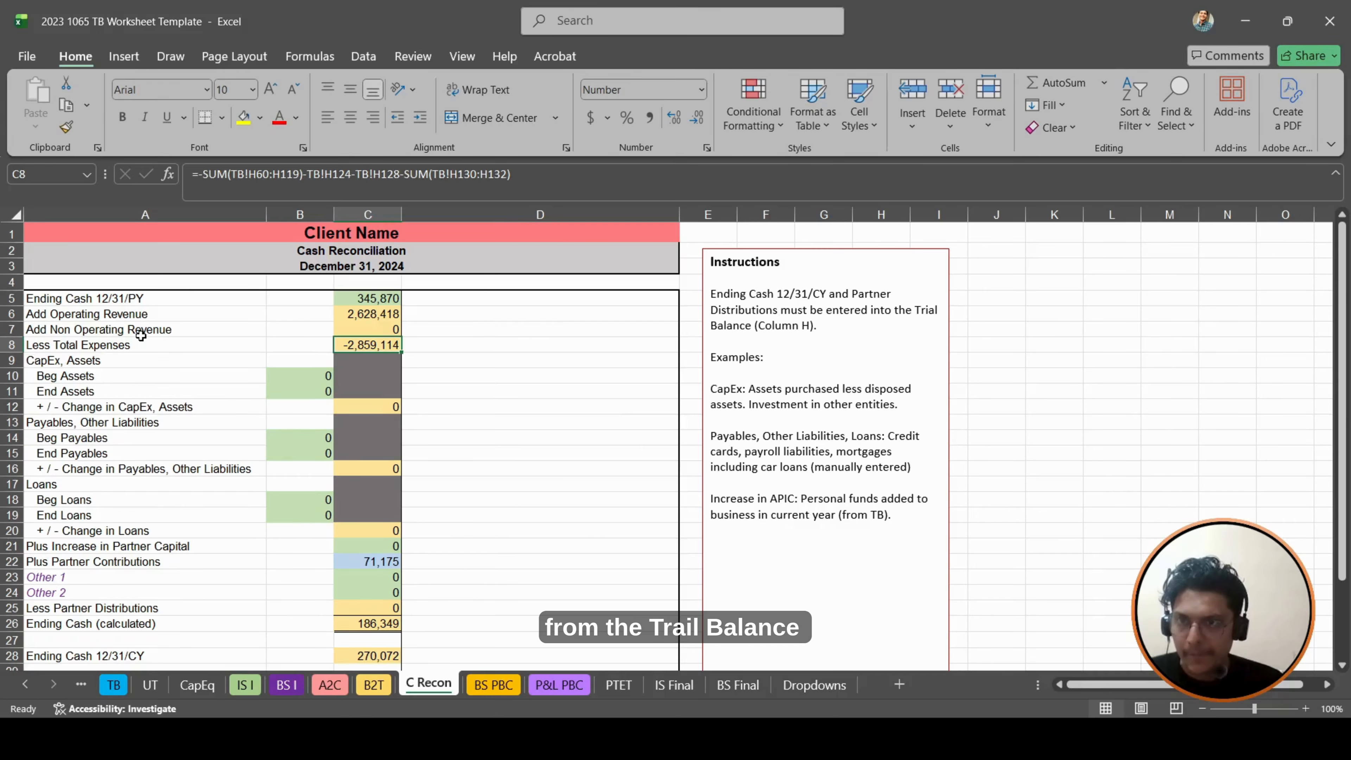
# - Examine the CapEx, Assets lines and the Payables, Other Liabilities heading of the cash reconciliation
pyautogui.press('Left')
pyautogui.press('Down')
pyautogui.press('Down')
pyautogui.press('Down')
pyautogui.press('Left')
pyautogui.press('Up')
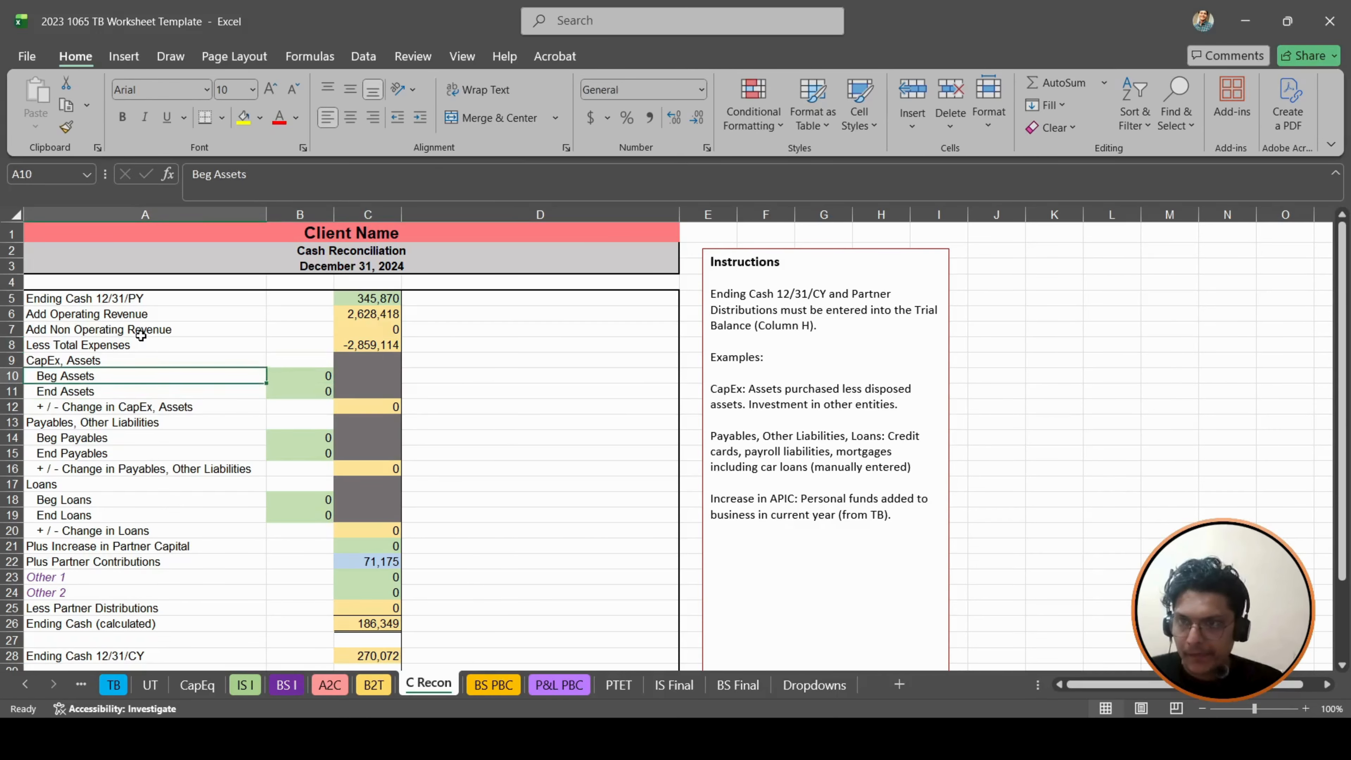
pyautogui.press('Up')
pyautogui.press('Down')
pyautogui.press('Down')
pyautogui.press('Down')
pyautogui.press('Down')
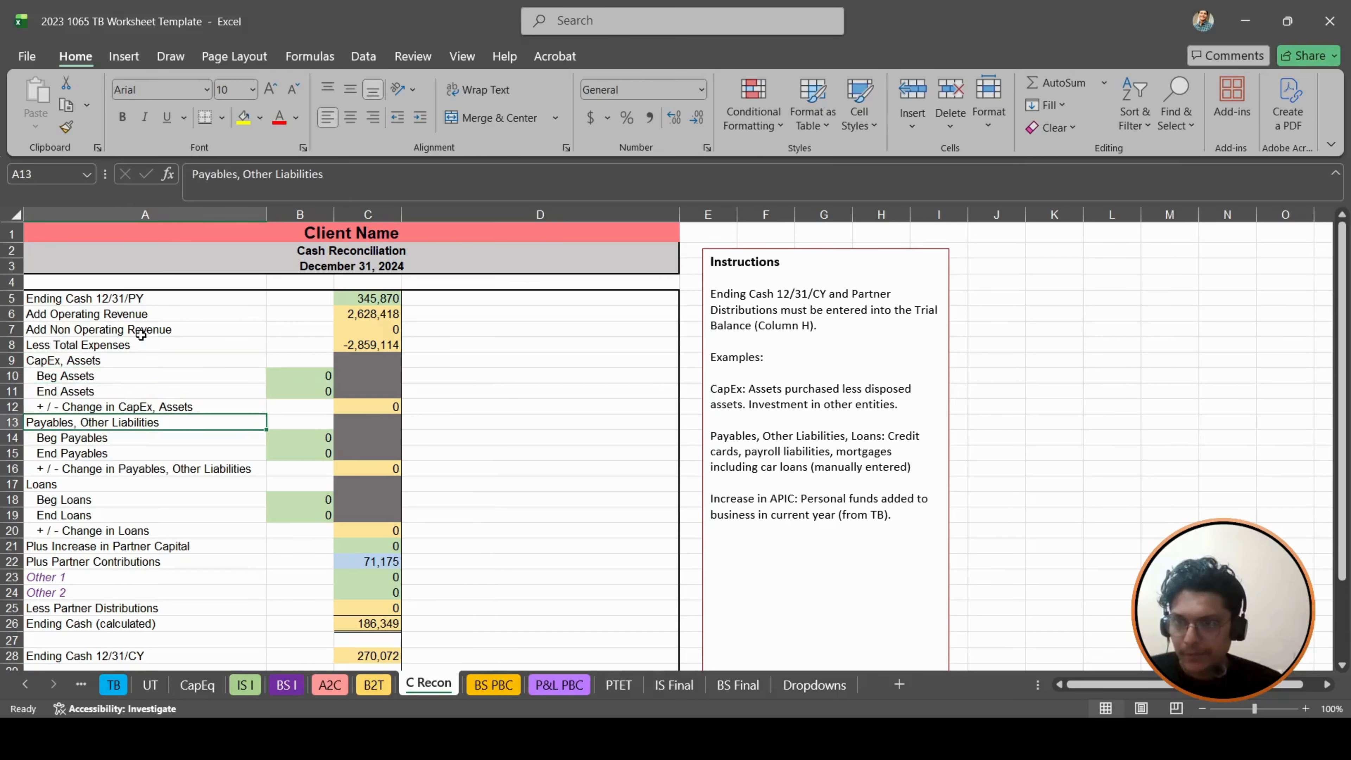
# - Review the loan lines, the Partner Contributions formula in C22 and the cash difference at the end of the reconciliation
pyautogui.scroll(-1, 141, 335)
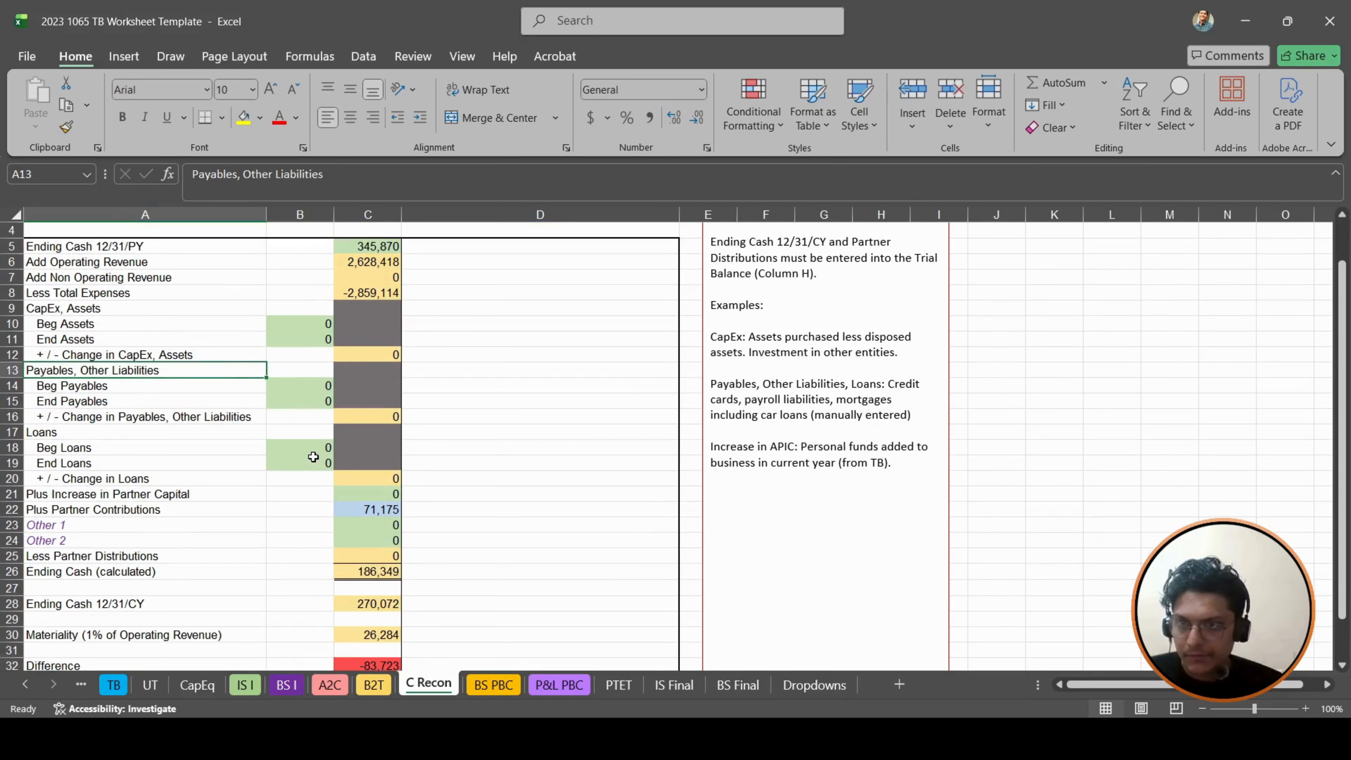
pyautogui.click(313, 453)
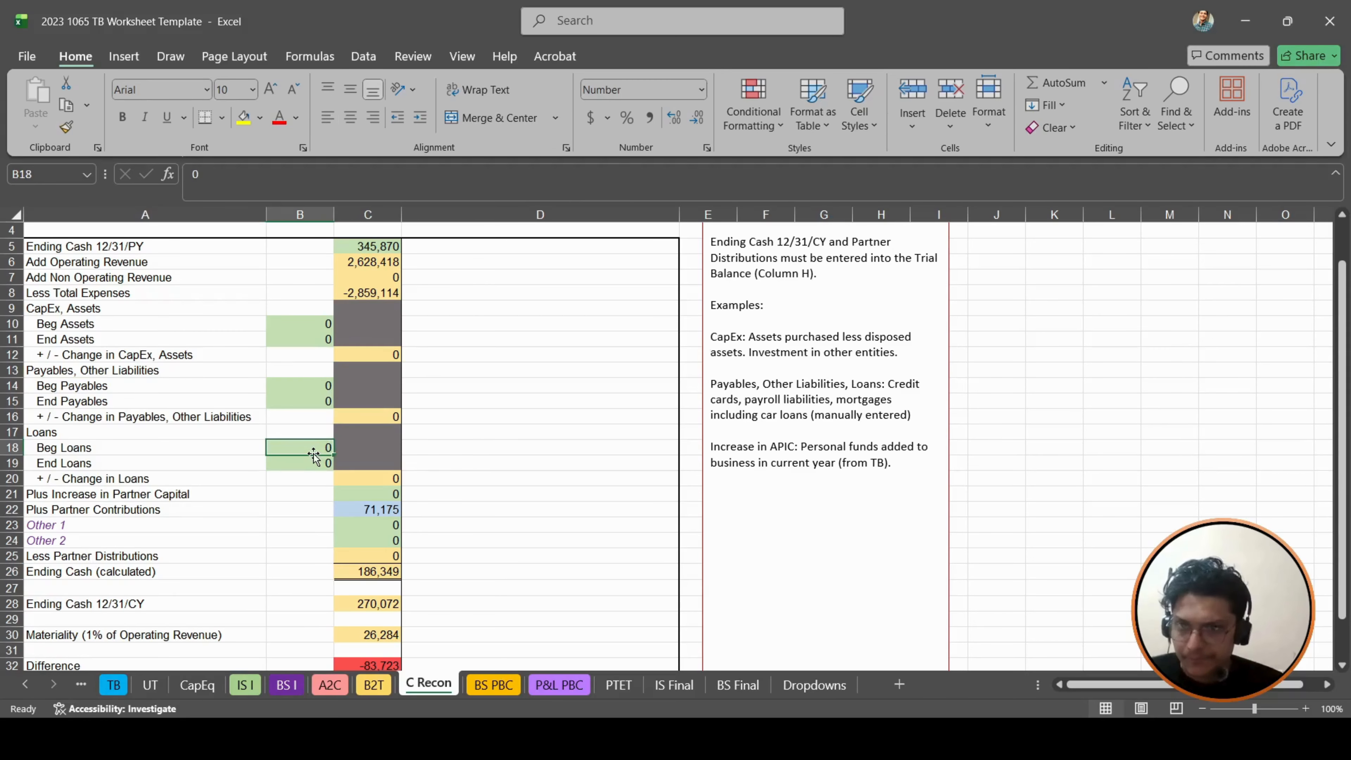
pyautogui.press('Down')
pyautogui.press('Down')
pyautogui.press('Down')
pyautogui.press('Right')
pyautogui.press('Down')
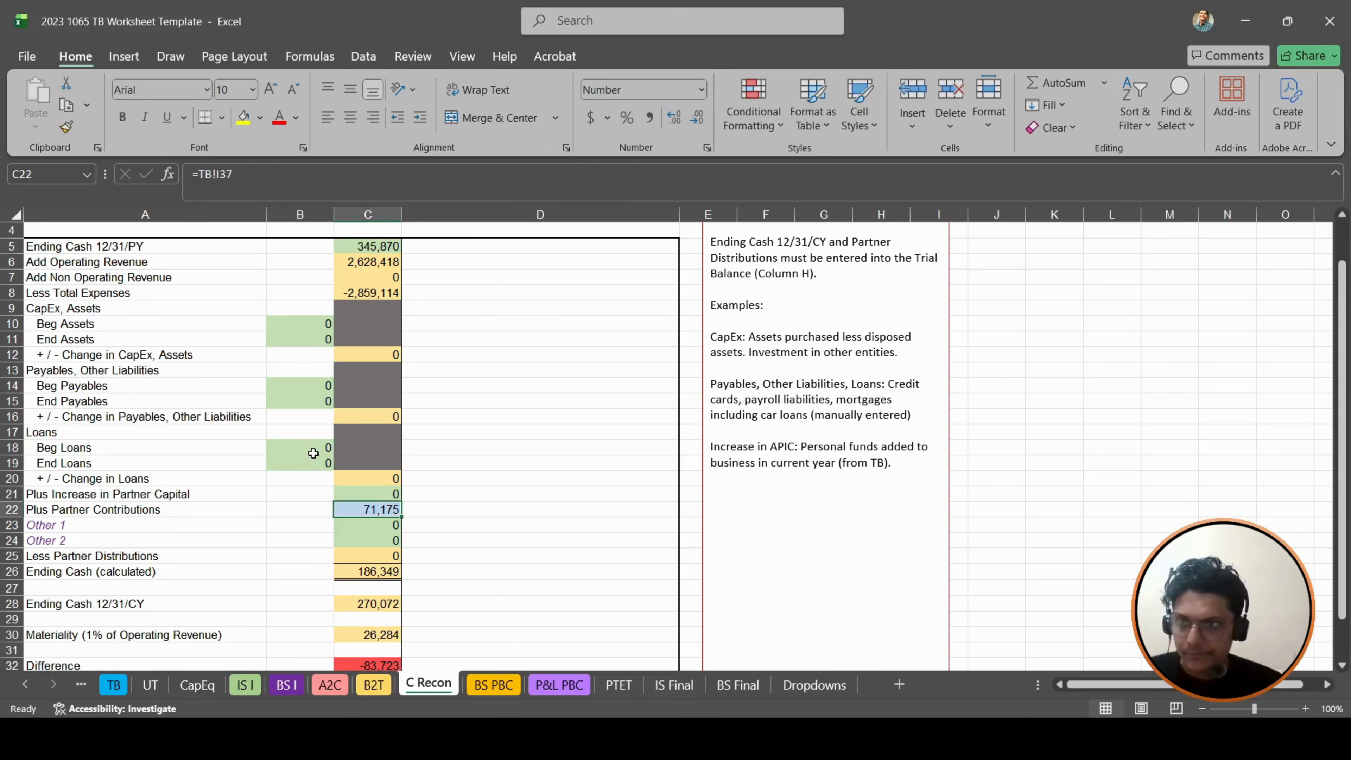
pyautogui.scroll(-3, 313, 453)
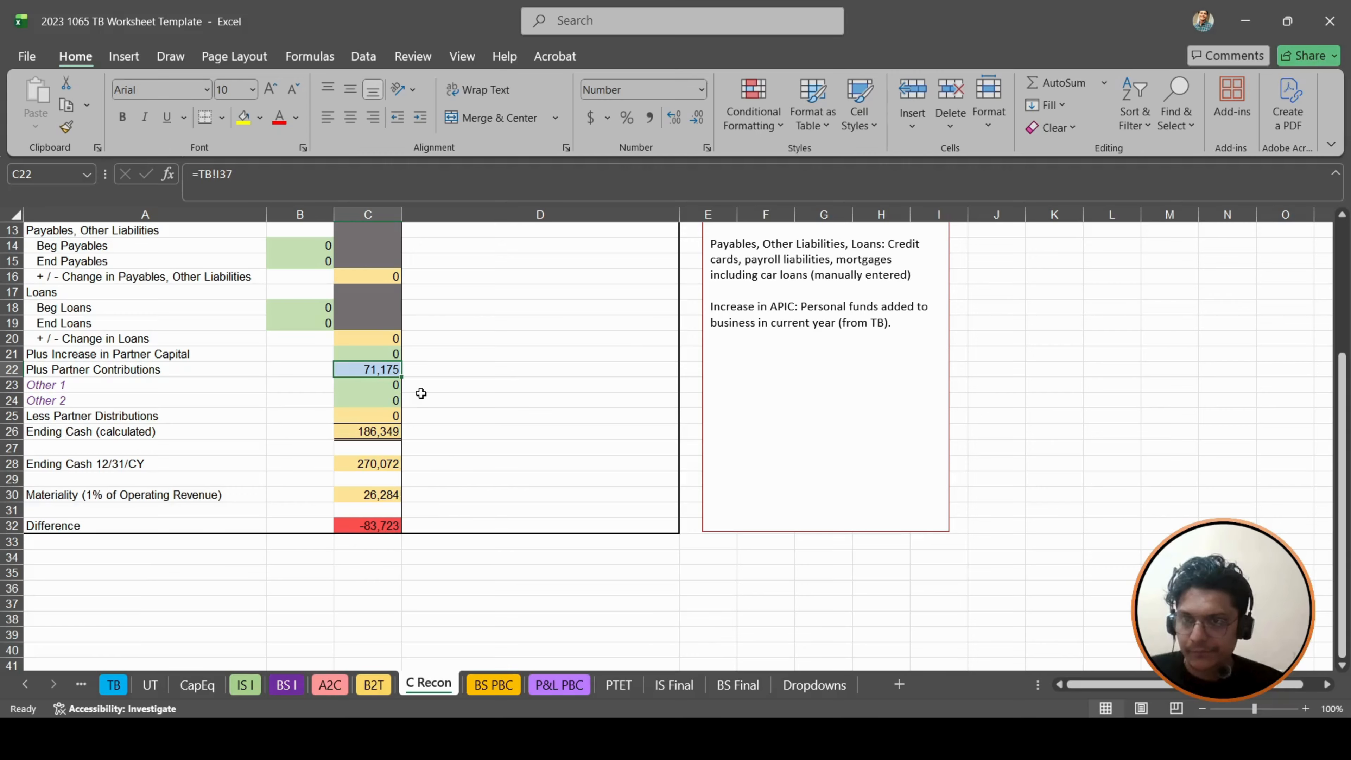
pyautogui.scroll(4, 420, 393)
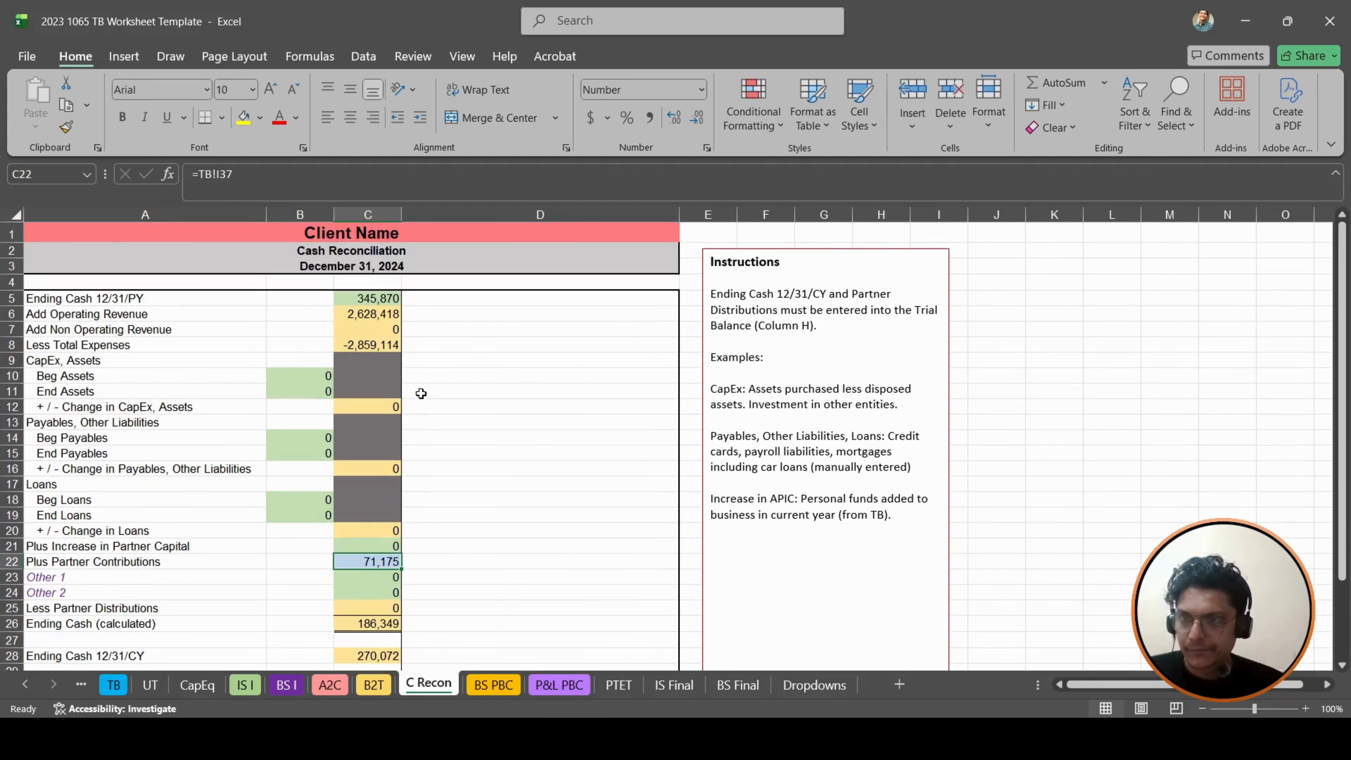
pyautogui.click(149, 375)
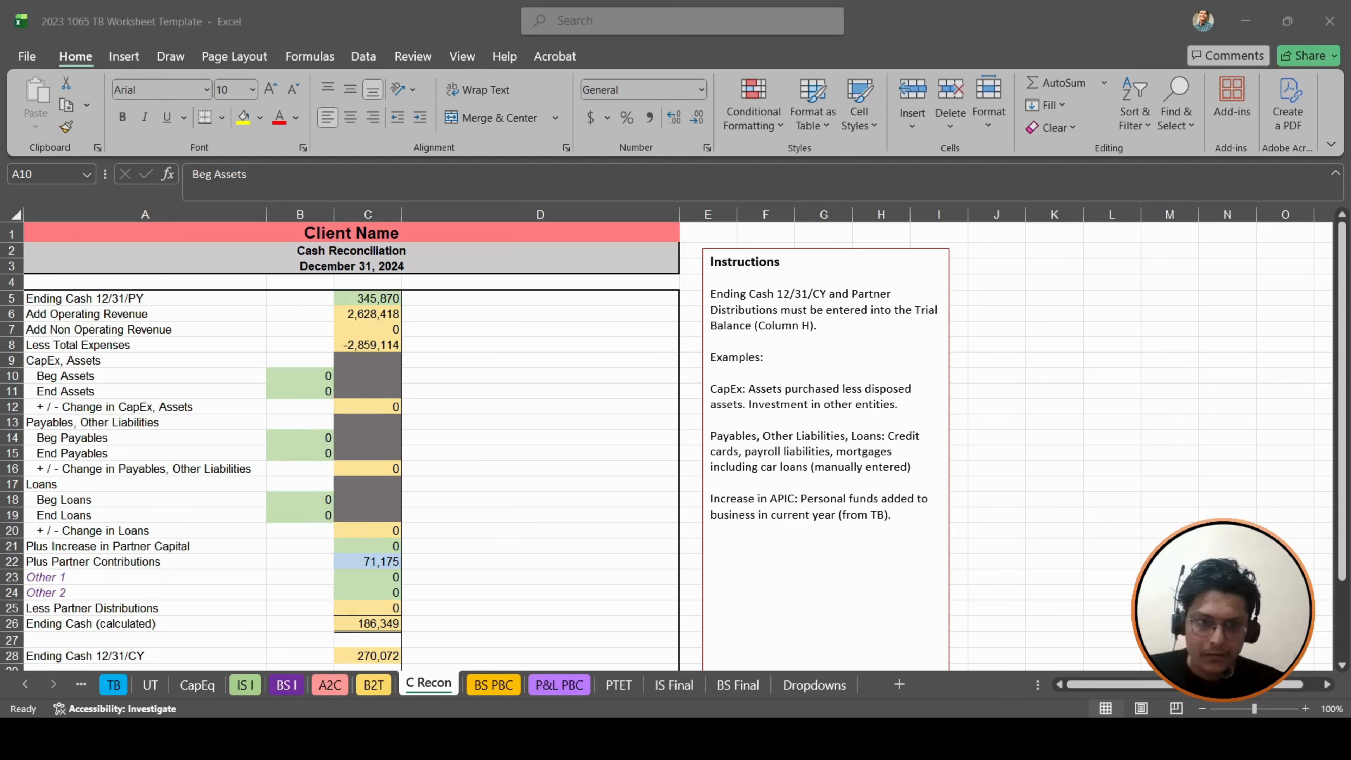
# - Start the Beg Assets formula in B10 with the prior-year Total Inventory in C27 of the BS PBC sheet
pyautogui.hotkey('alt', 'Tab')
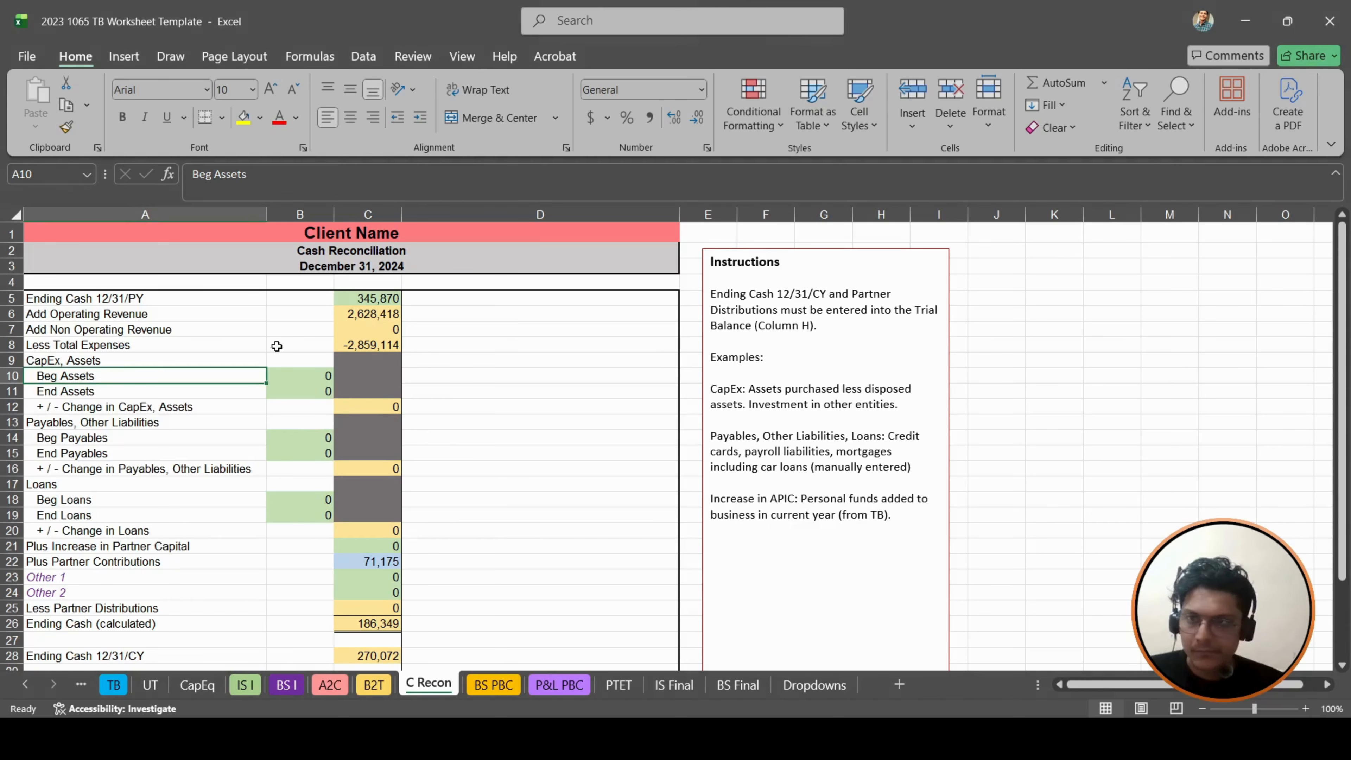
pyautogui.press('Up')
pyautogui.press('Up')
pyautogui.press('Down')
pyautogui.press('Down')
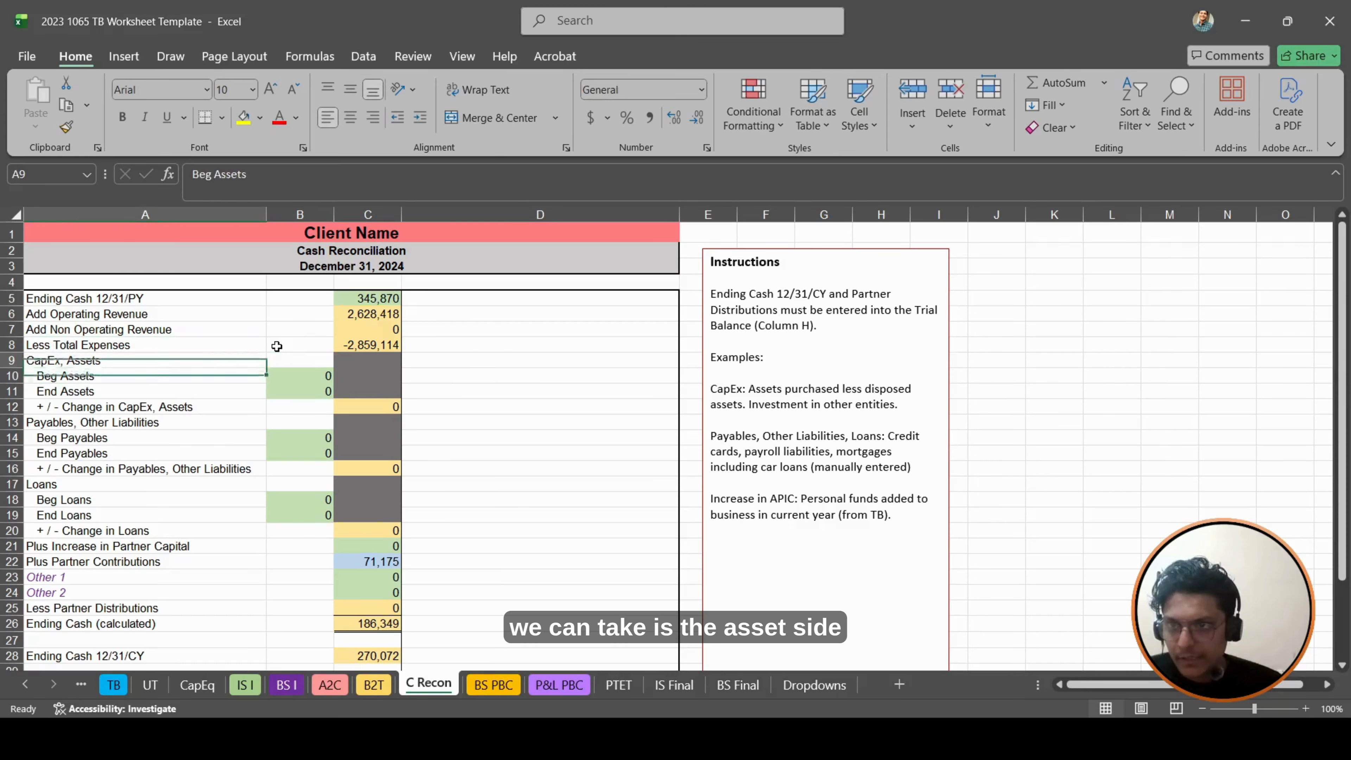
pyautogui.press('Right')
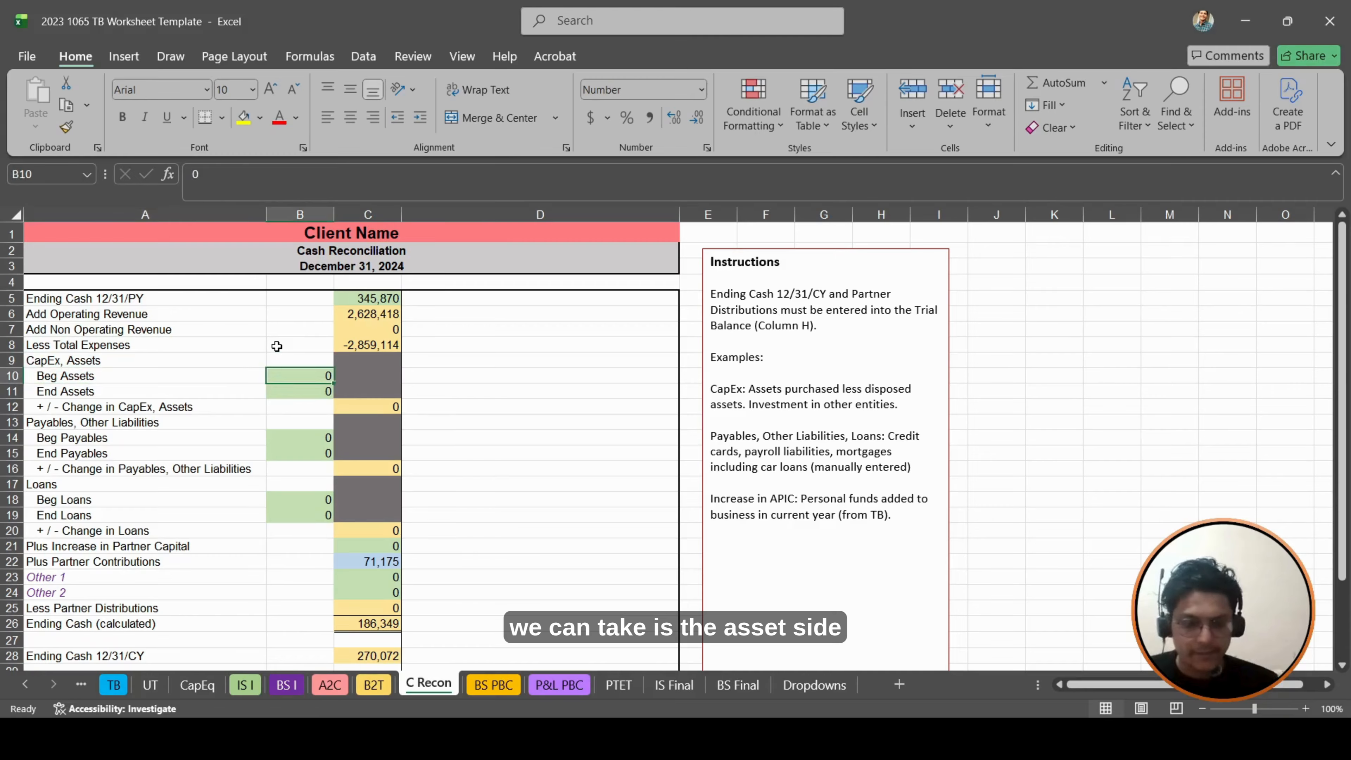
pyautogui.write('+')
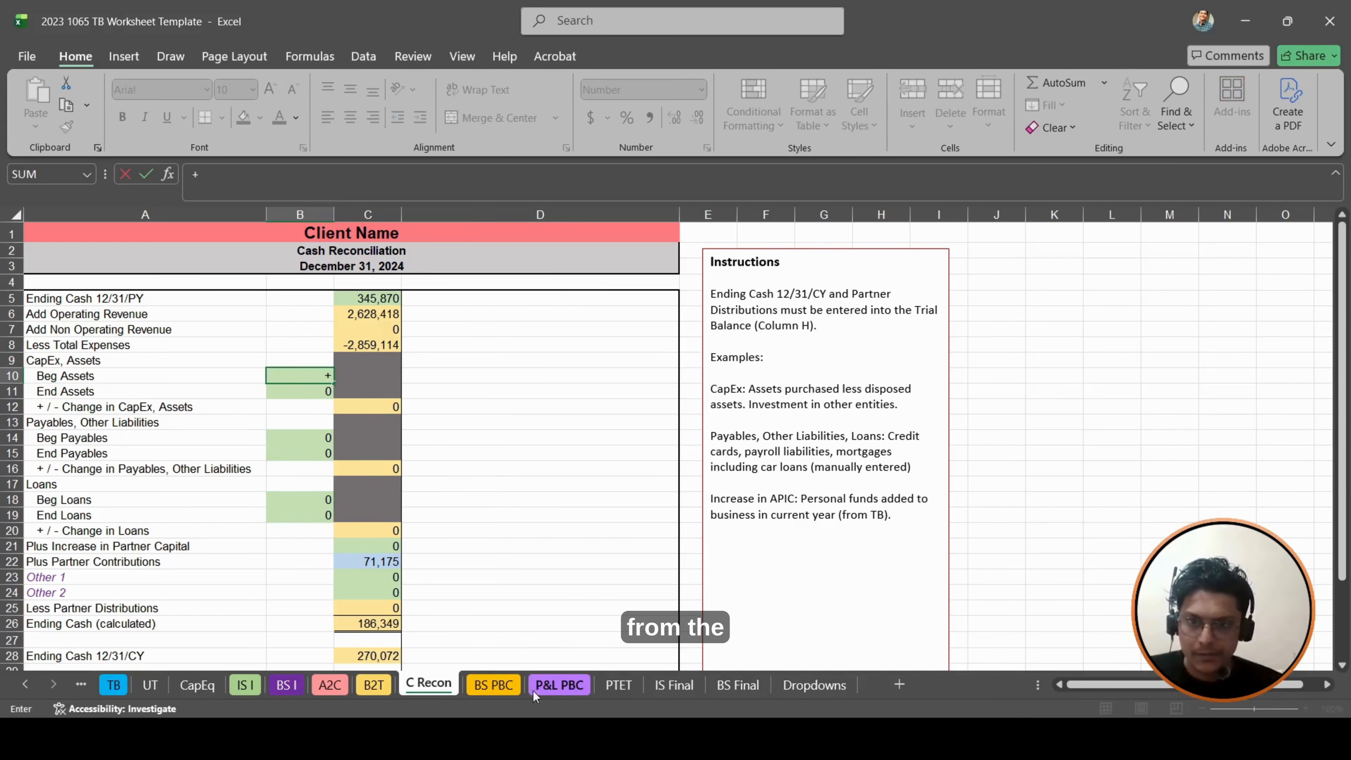
pyautogui.click(485, 686)
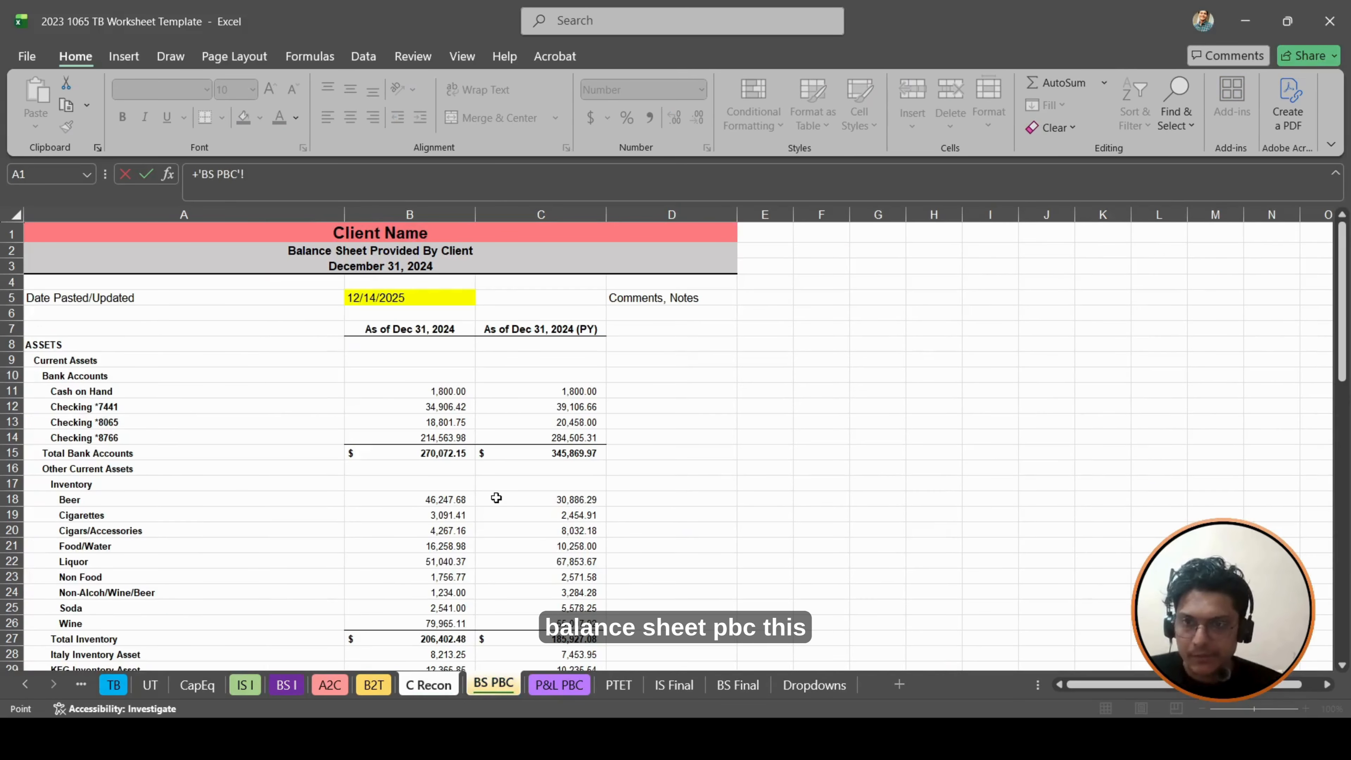
pyautogui.scroll(-2, 497, 498)
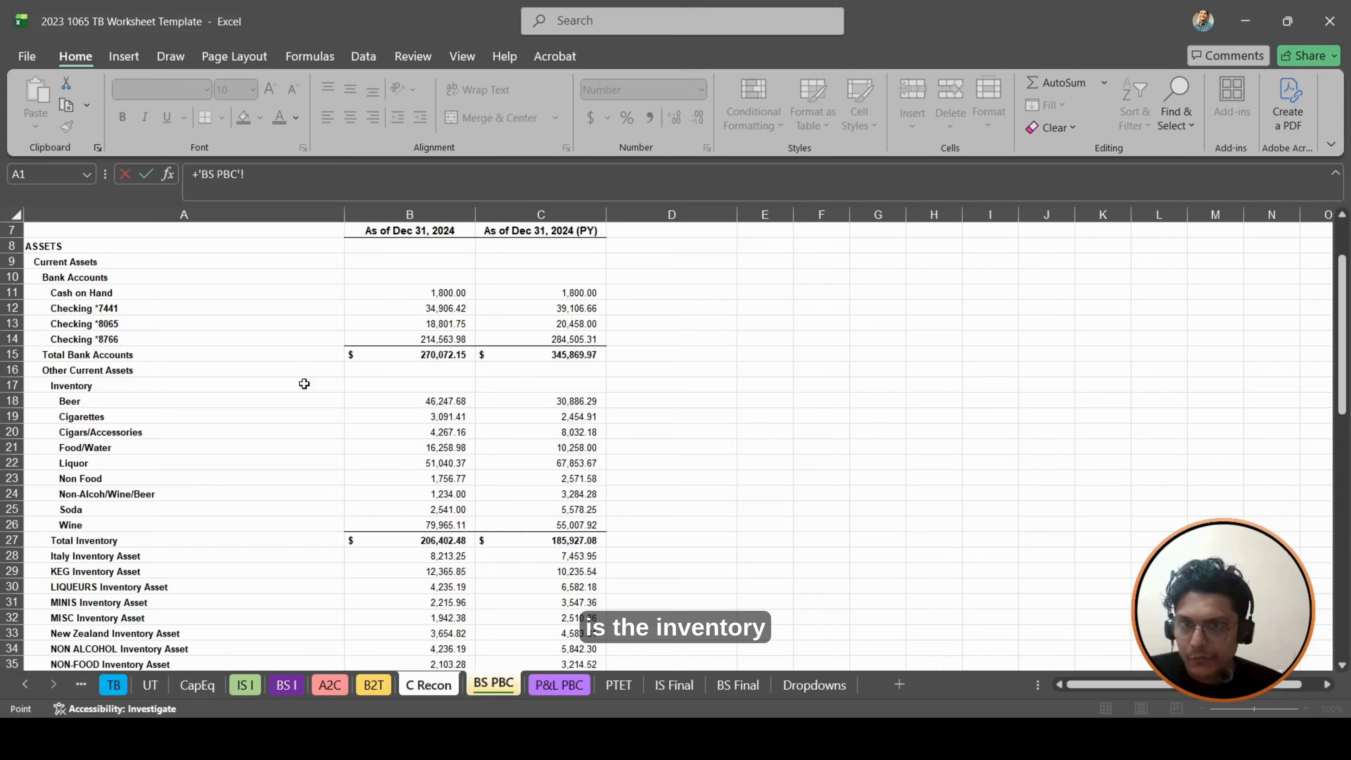
pyautogui.click(583, 539)
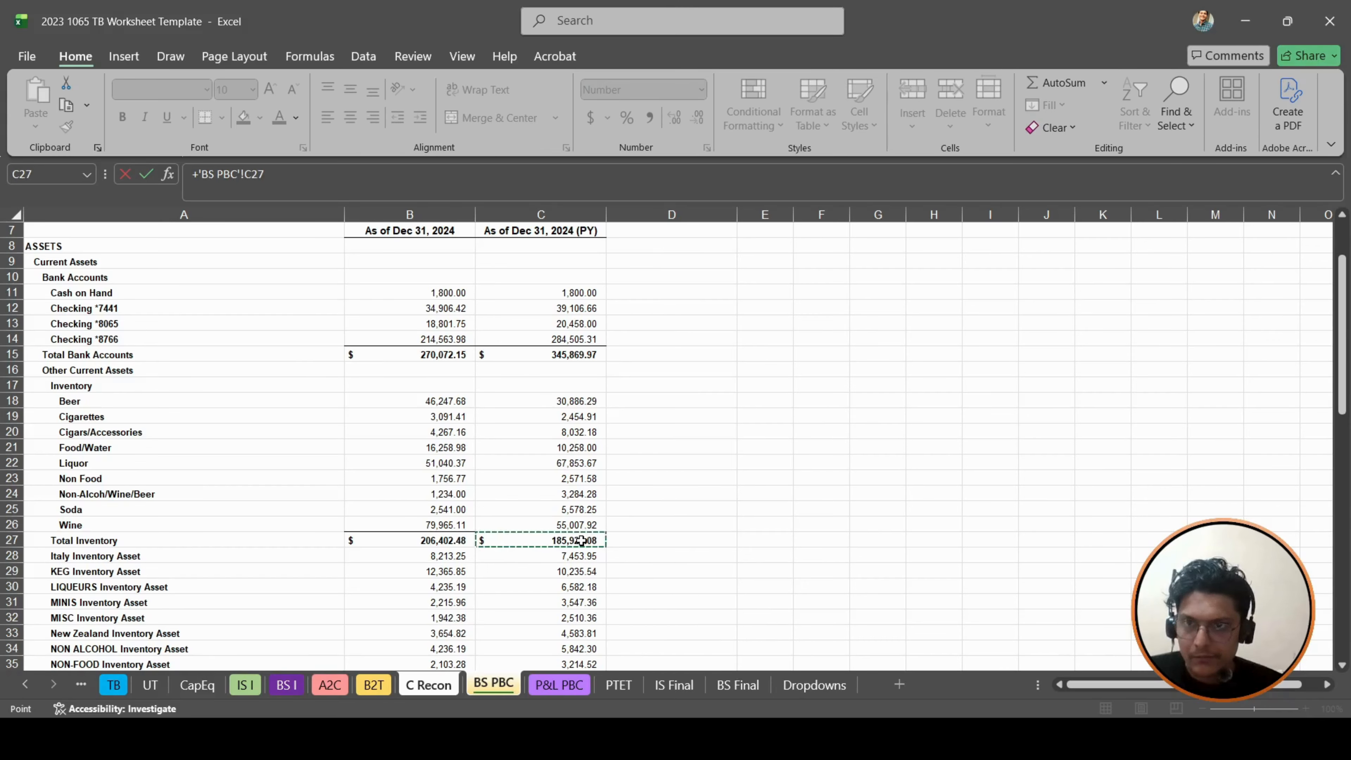
# - Add a SUM of the prior-year other current asset lines in C28:C46 of BS PBC to the Beg Assets formula
pyautogui.write('+')
pyautogui.write('um')
pyautogui.press('Tab')
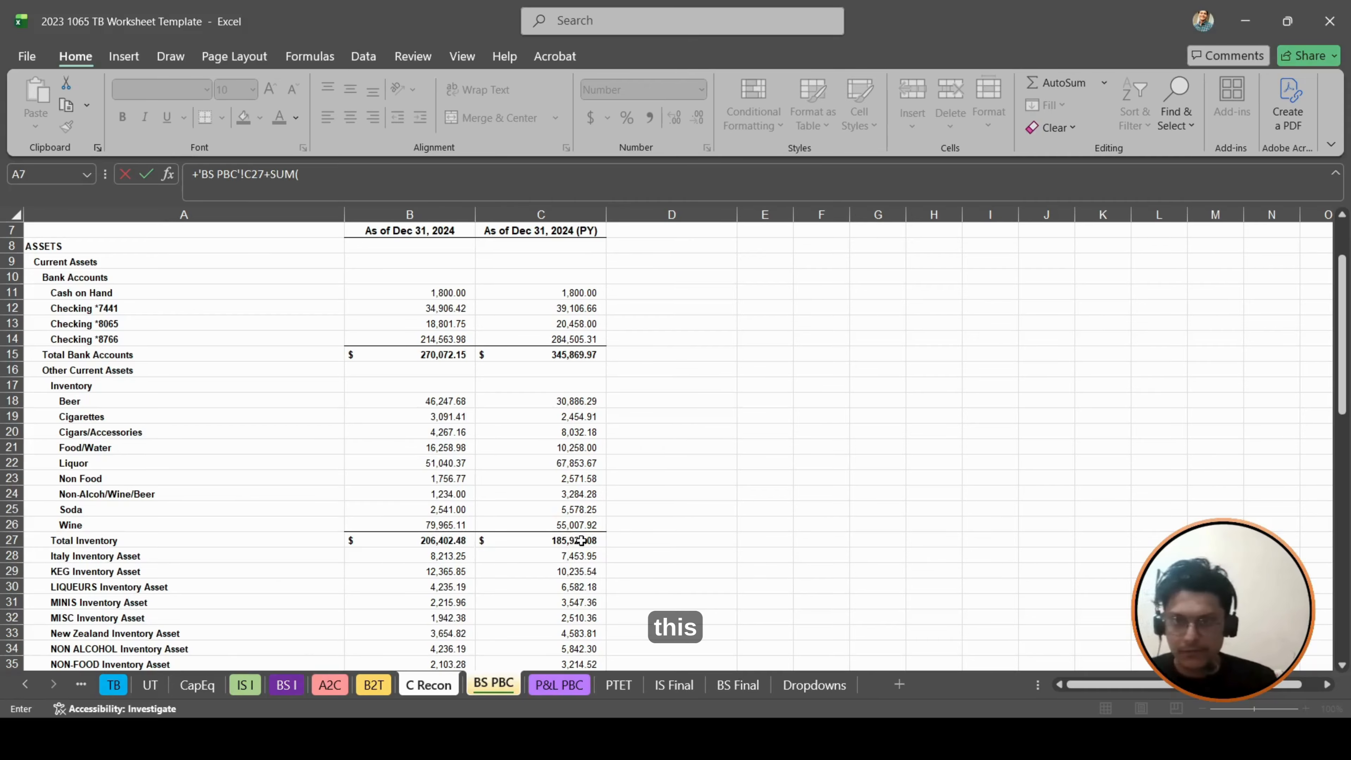
pyautogui.press('Down')
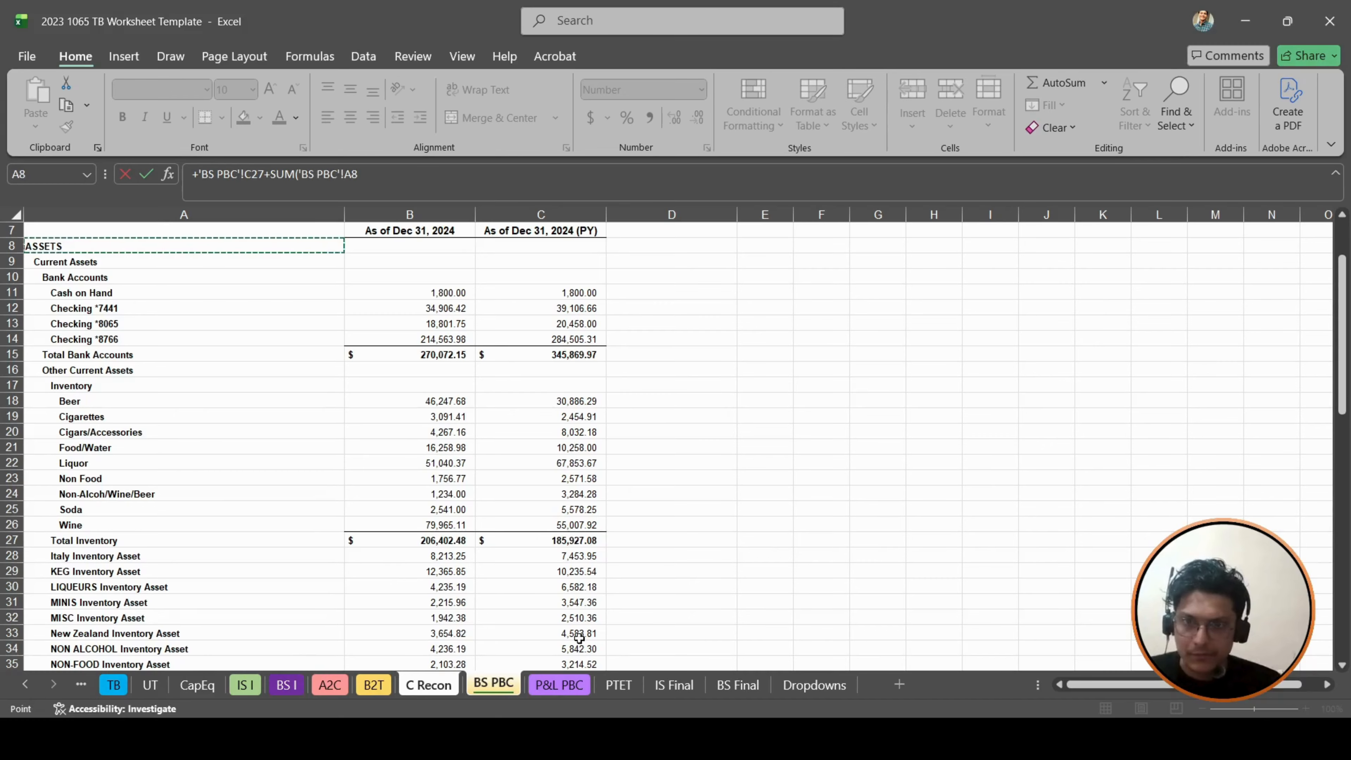
pyautogui.moveTo(562, 557)
pyautogui.mouseDown()
pyautogui.moveTo(562, 624)
pyautogui.moveTo(561, 555)
pyautogui.mouseUp()
pyautogui.scroll(-4, 562, 555)
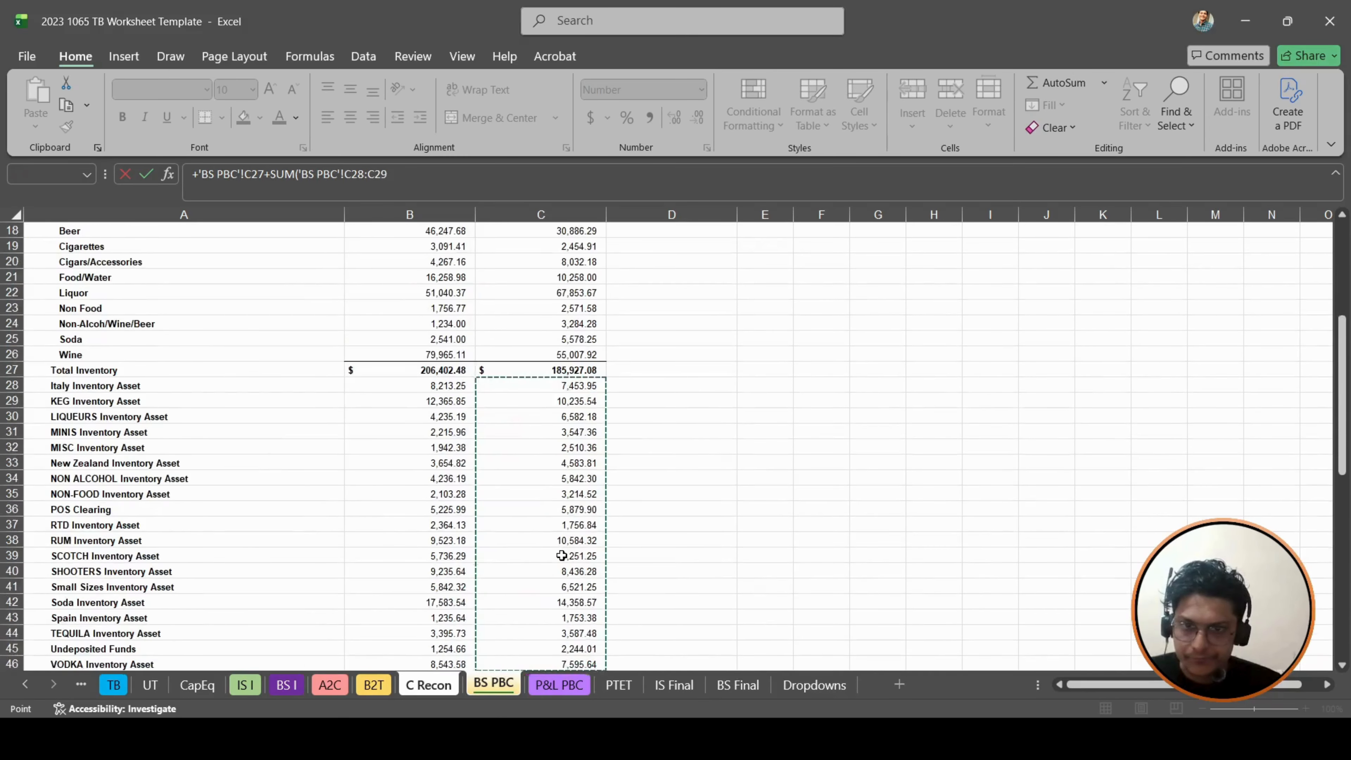
pyautogui.hotkey('shift', 'Down')
pyautogui.hotkey('shift', 'Up')
pyautogui.hotkey('shift', 'Up')
pyautogui.hotkey('shift', 'Up')
pyautogui.hotkey('shift', 'Up')
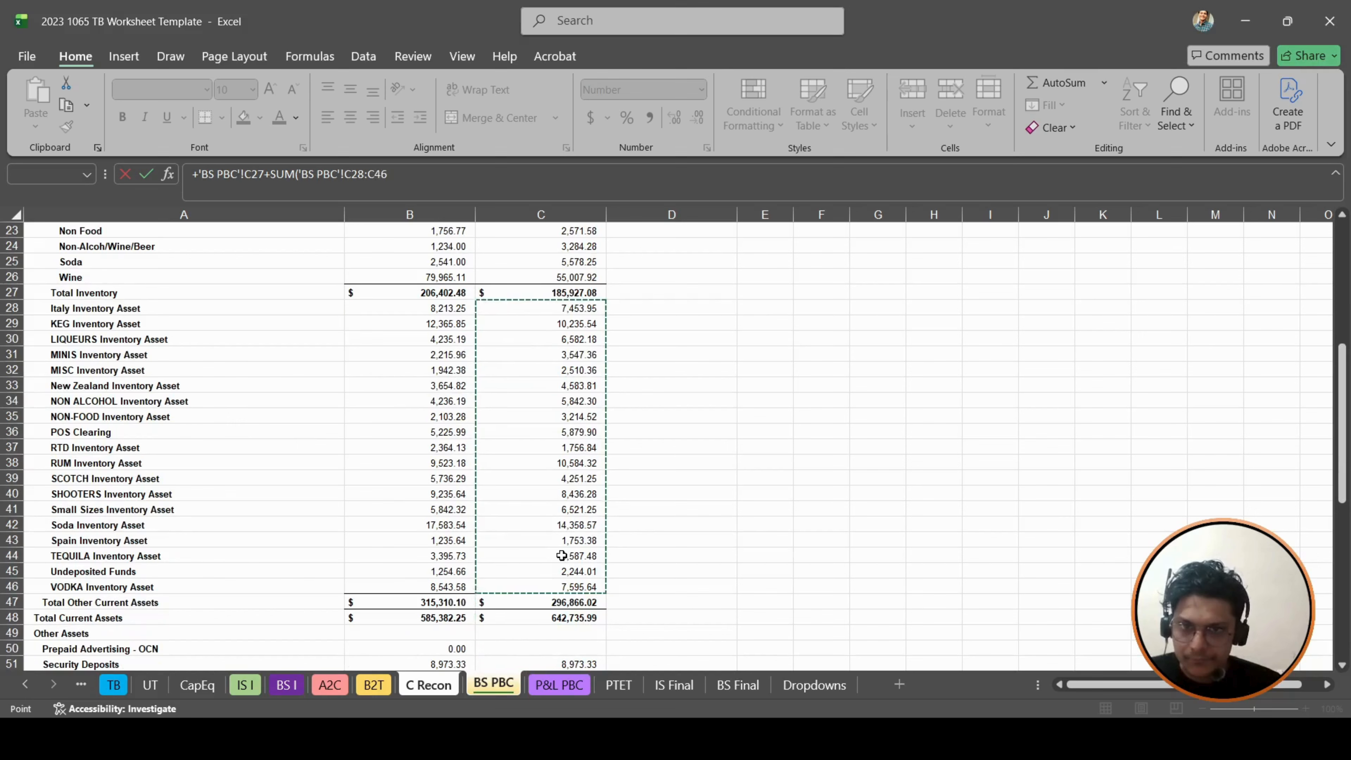
# - Add the prior-year Security Deposits in C51 of BS PBC to the Beg Assets formula and enter it
pyautogui.write('+')
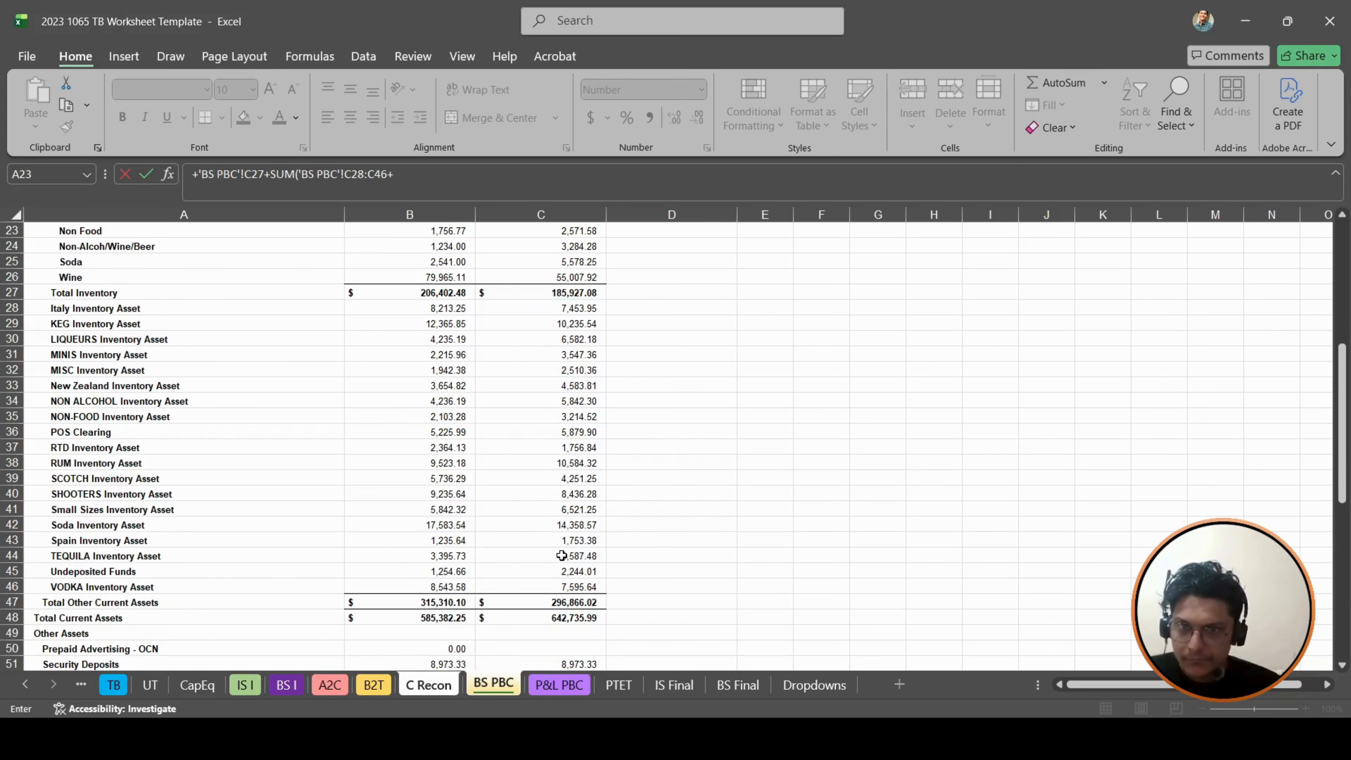
pyautogui.scroll(-4, 604, 535)
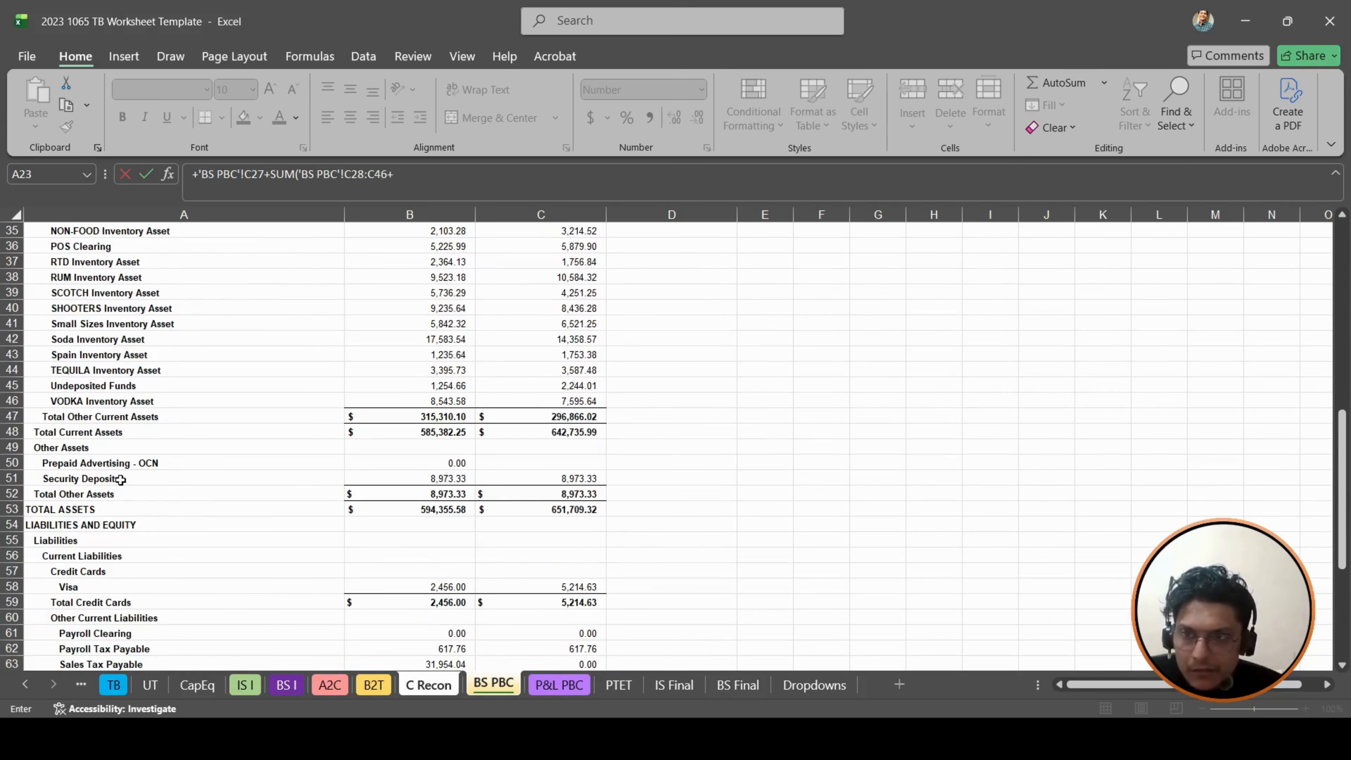
pyautogui.click(567, 477)
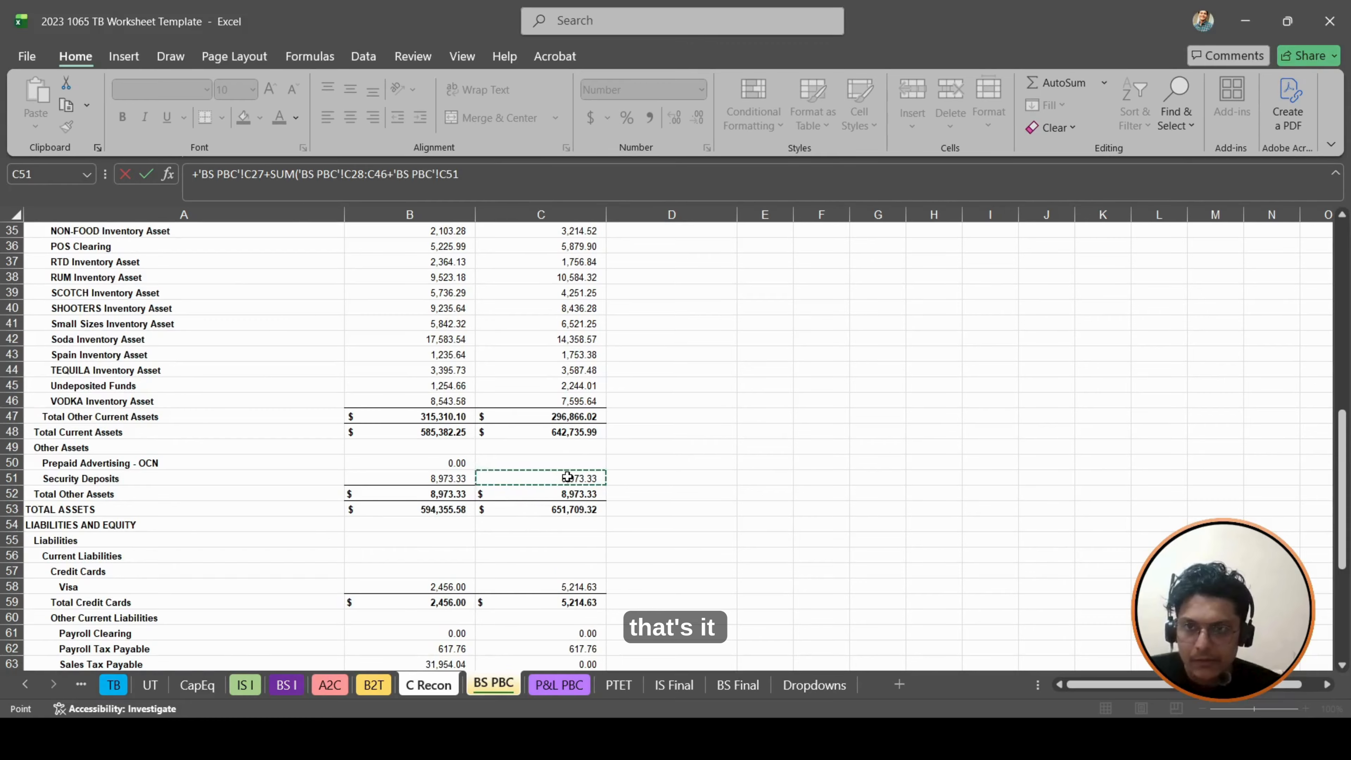
pyautogui.hotkey('ctrl', 'pageup')
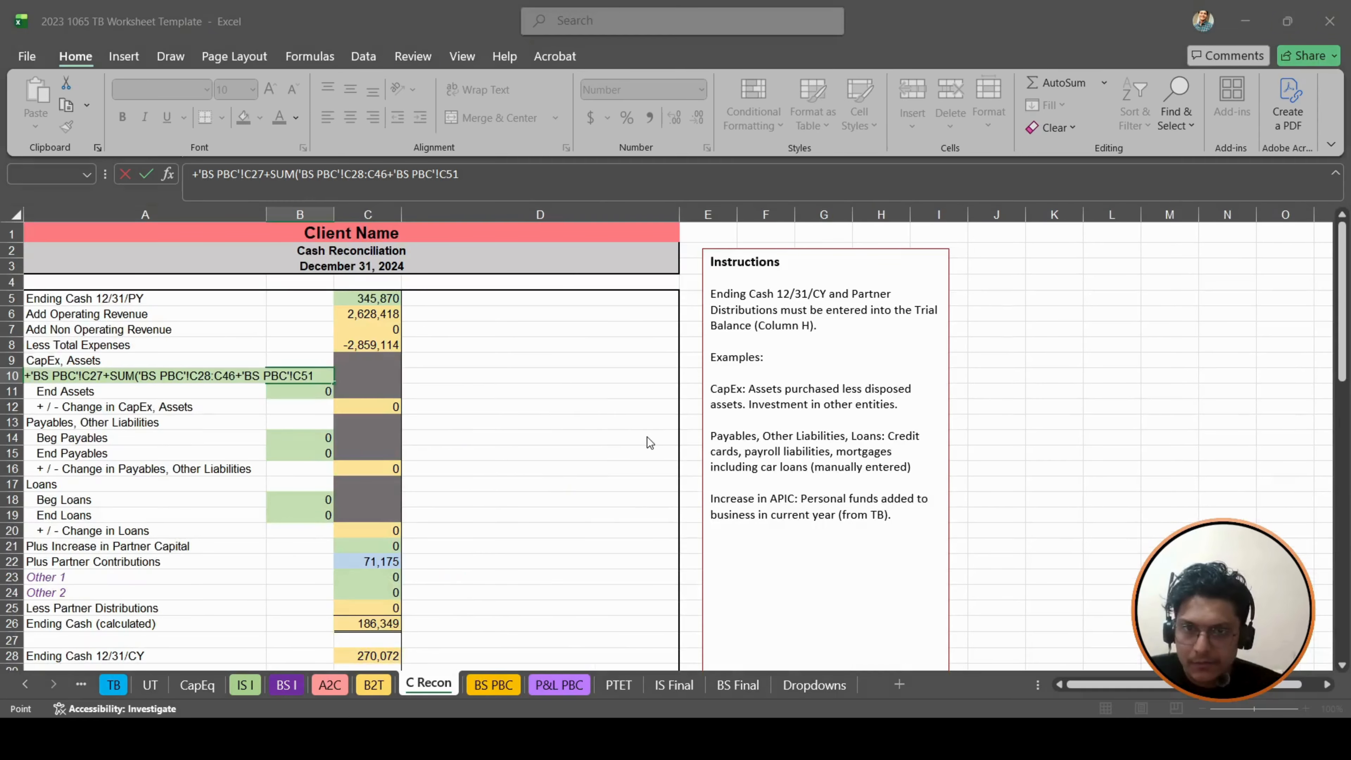
pyautogui.press('Return')
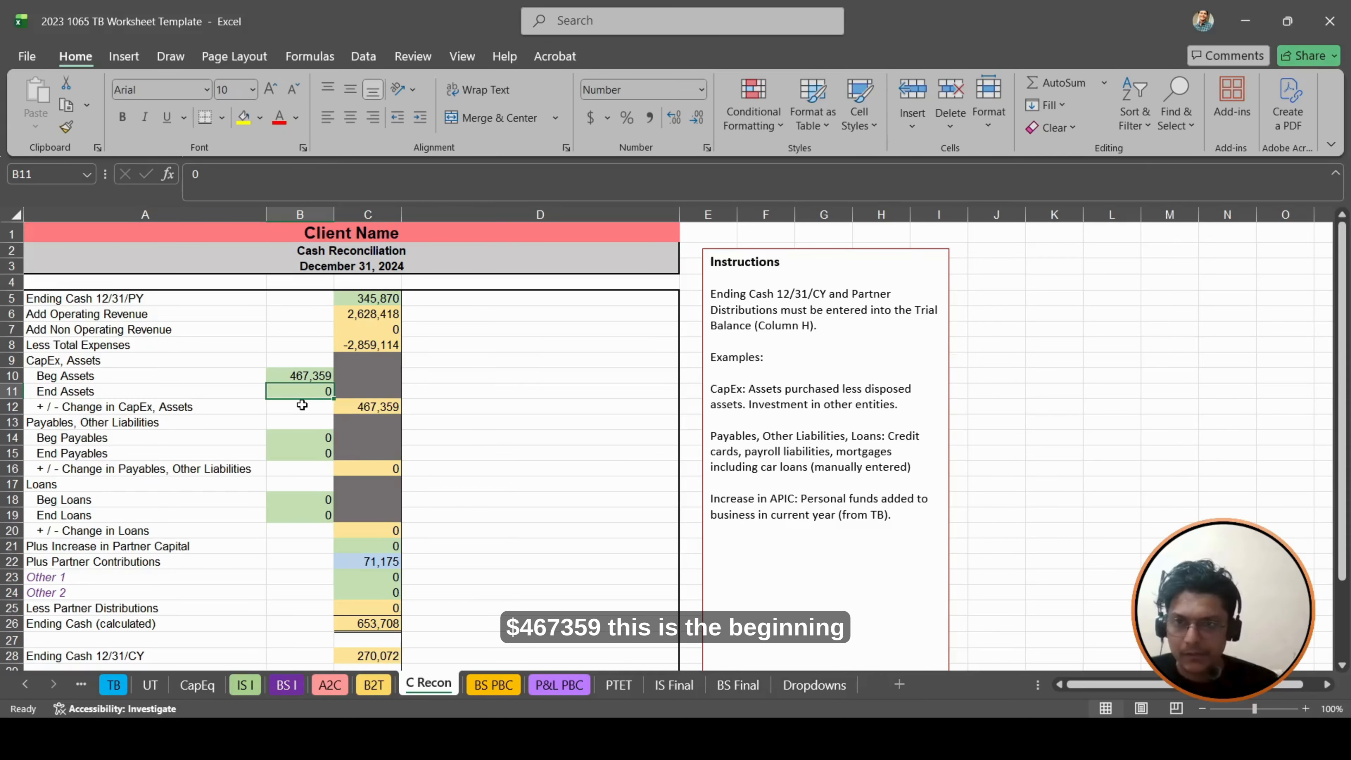
# - Set End Assets in B11 to the adjusted Inventory in H10 plus Other Current Assets in H11 of the TB sheet
pyautogui.write('+')
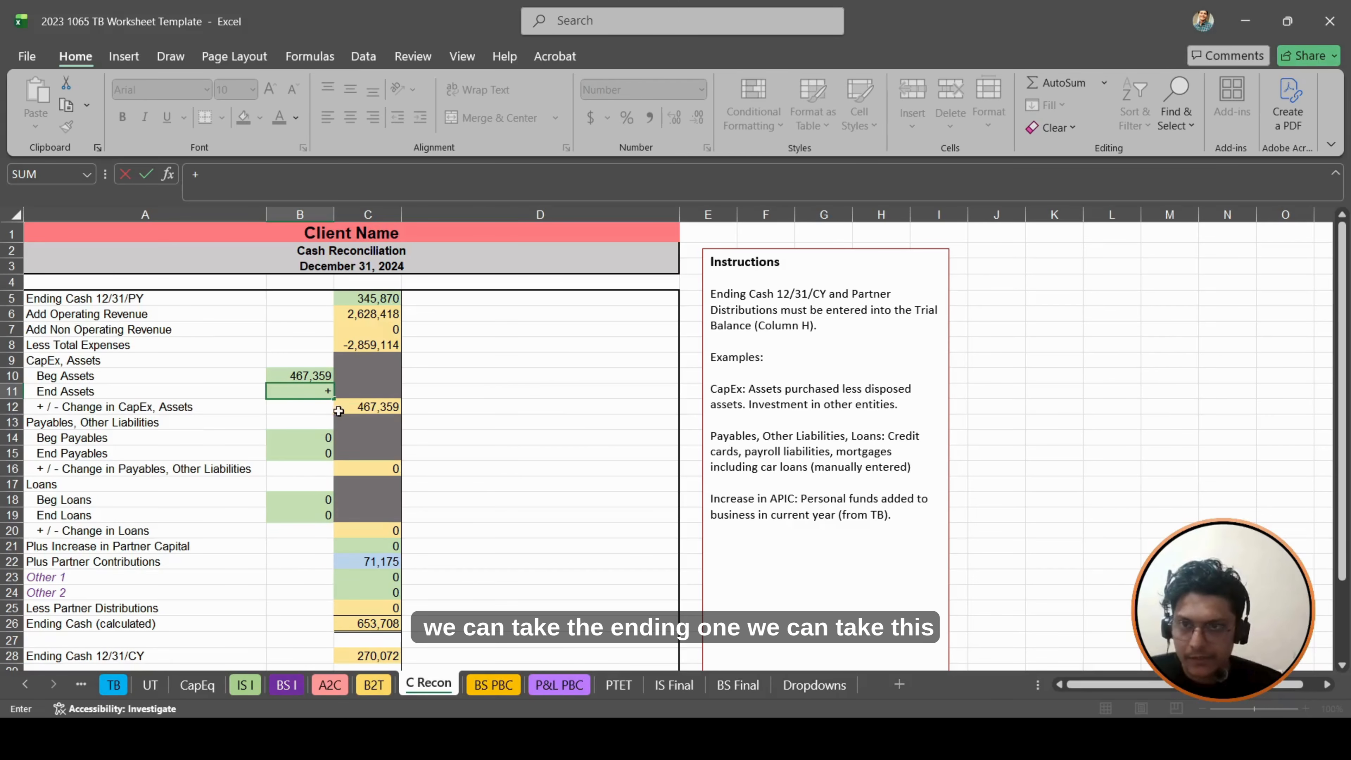
pyautogui.click(109, 682)
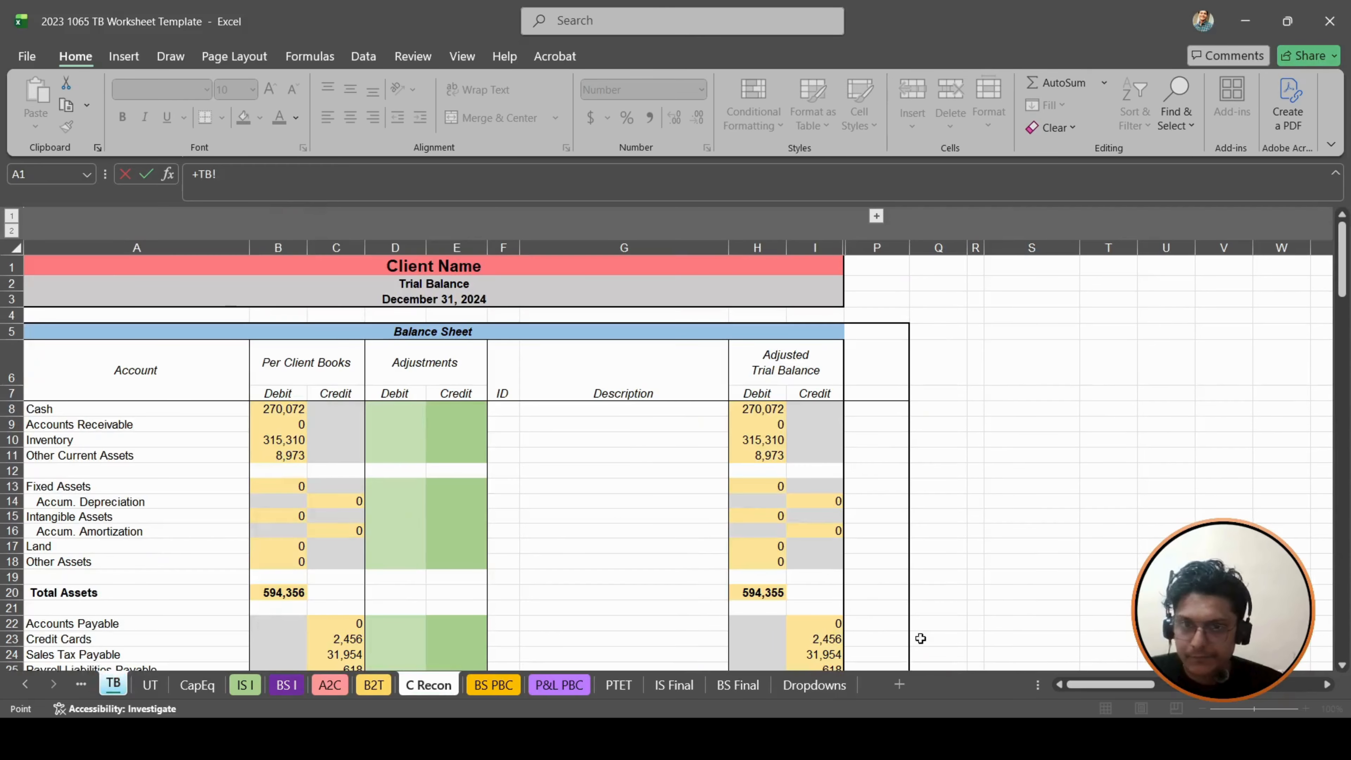
pyautogui.scroll(-2, 717, 480)
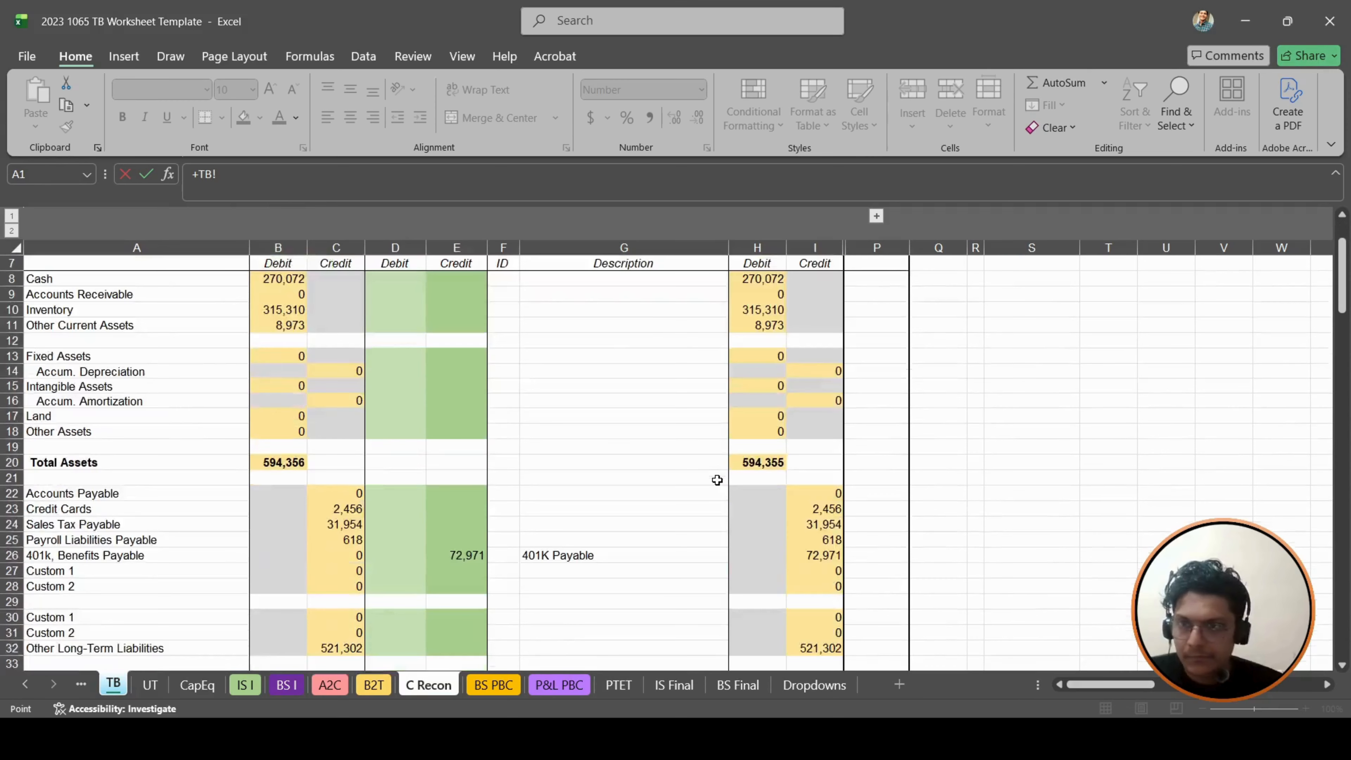
pyautogui.scroll(1, 131, 317)
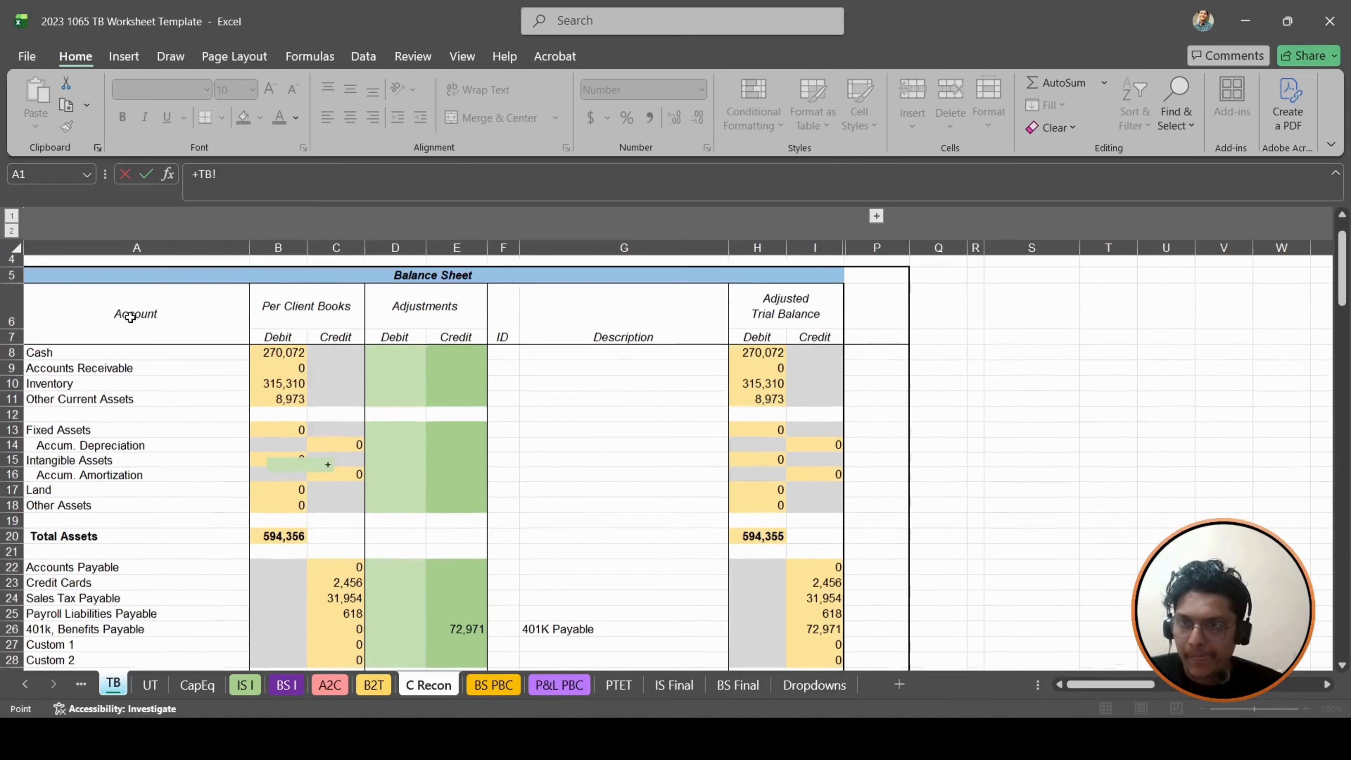
pyautogui.click(745, 389)
pyautogui.write('+')
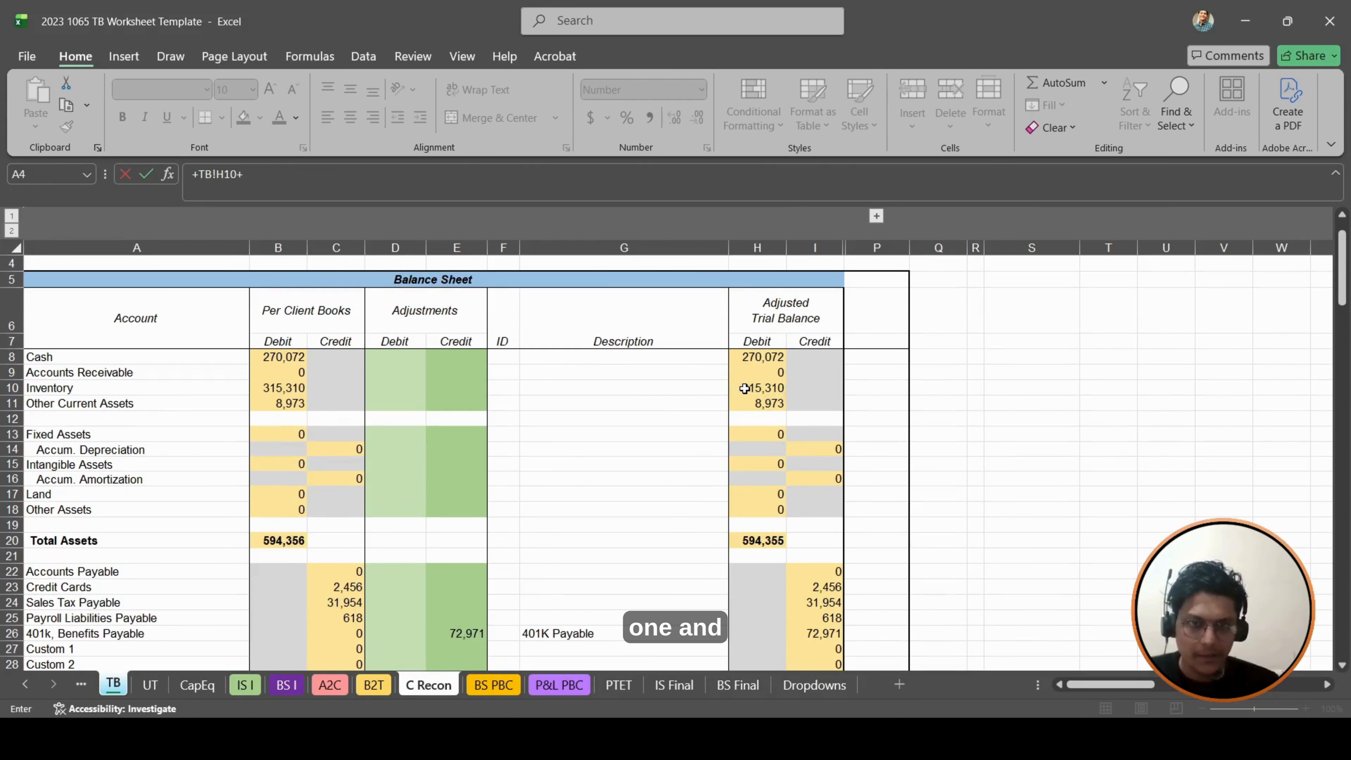
pyautogui.click(745, 405)
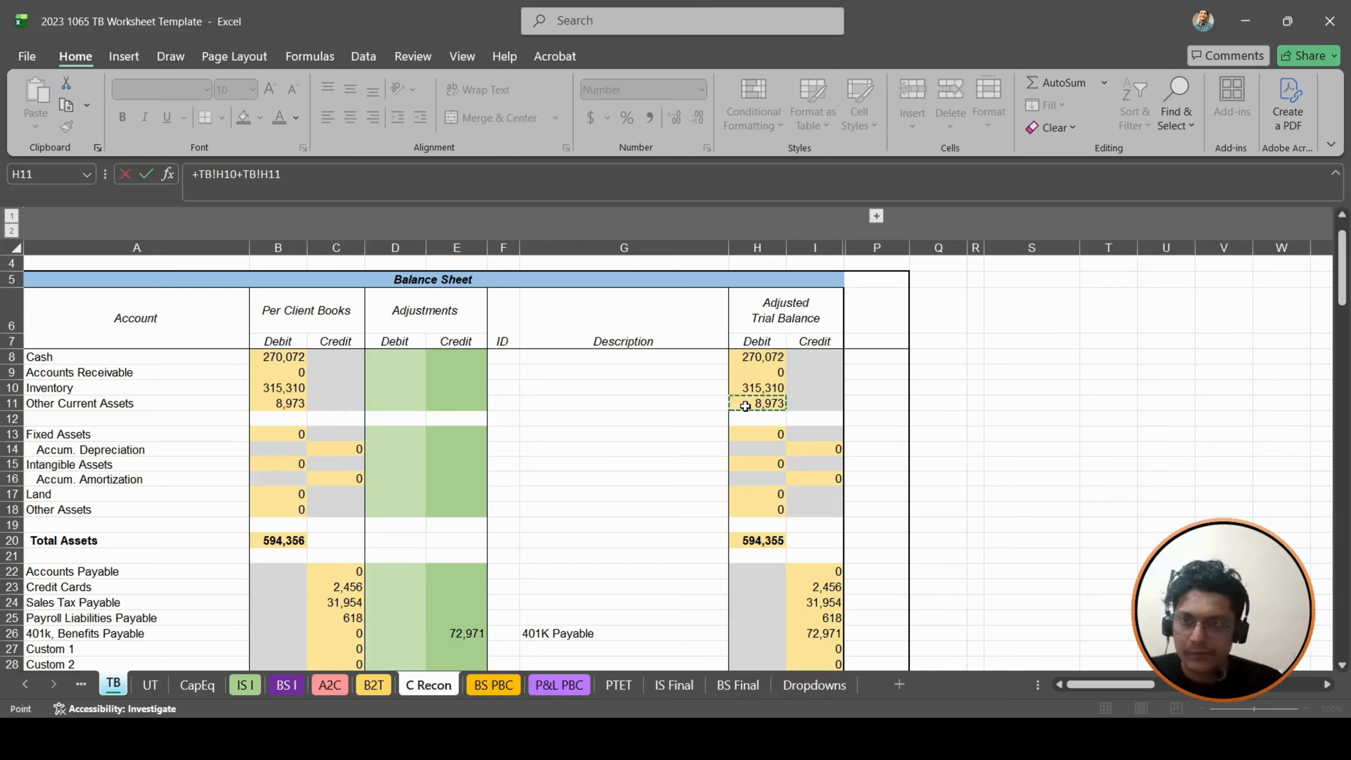
pyautogui.press('Return')
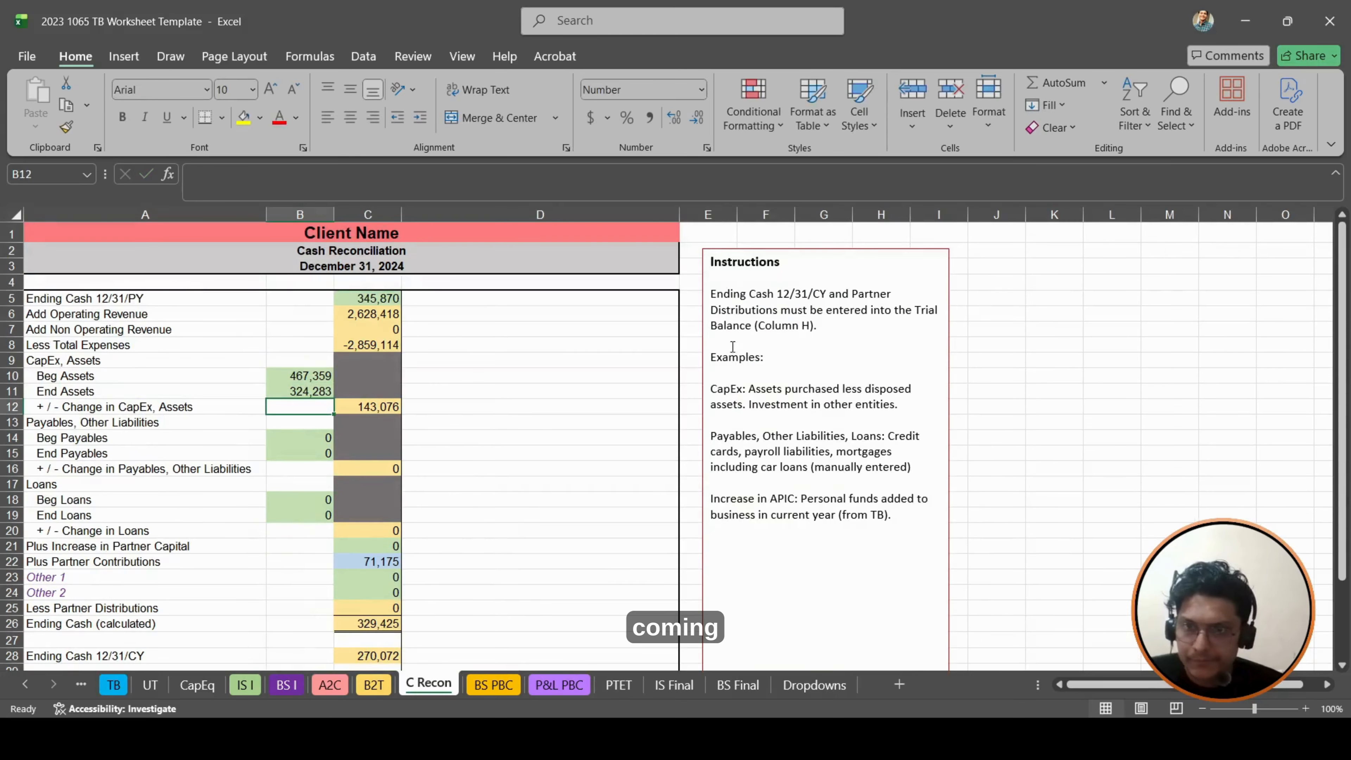
# - Build the Beg Payables formula in B14 from the BS PBC liabilities, starting with the Visa balance in B58
pyautogui.scroll(-5, 372, 380)
pyautogui.scroll(4, 371, 378)
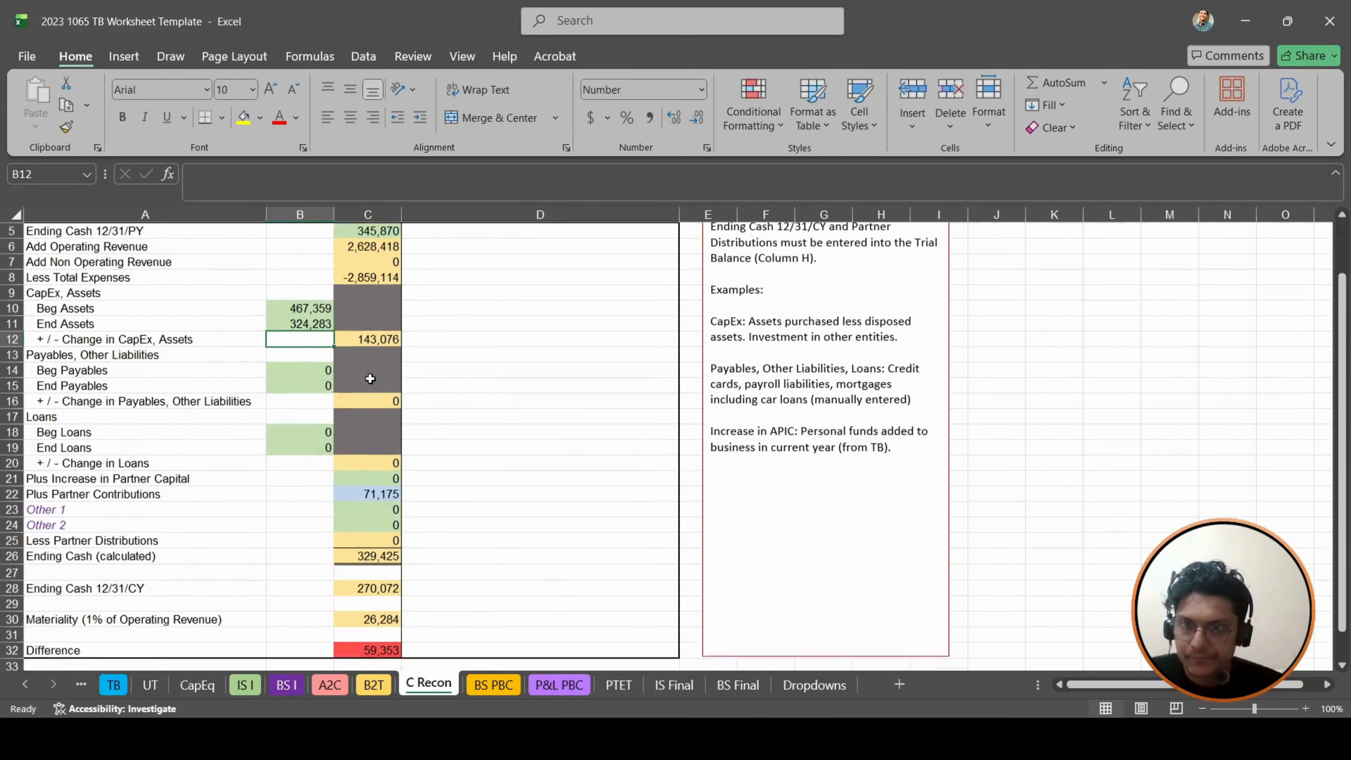
pyautogui.click(300, 402)
pyautogui.write('+')
pyautogui.click(493, 684)
pyautogui.scroll(-5, 394, 353)
pyautogui.click(394, 354)
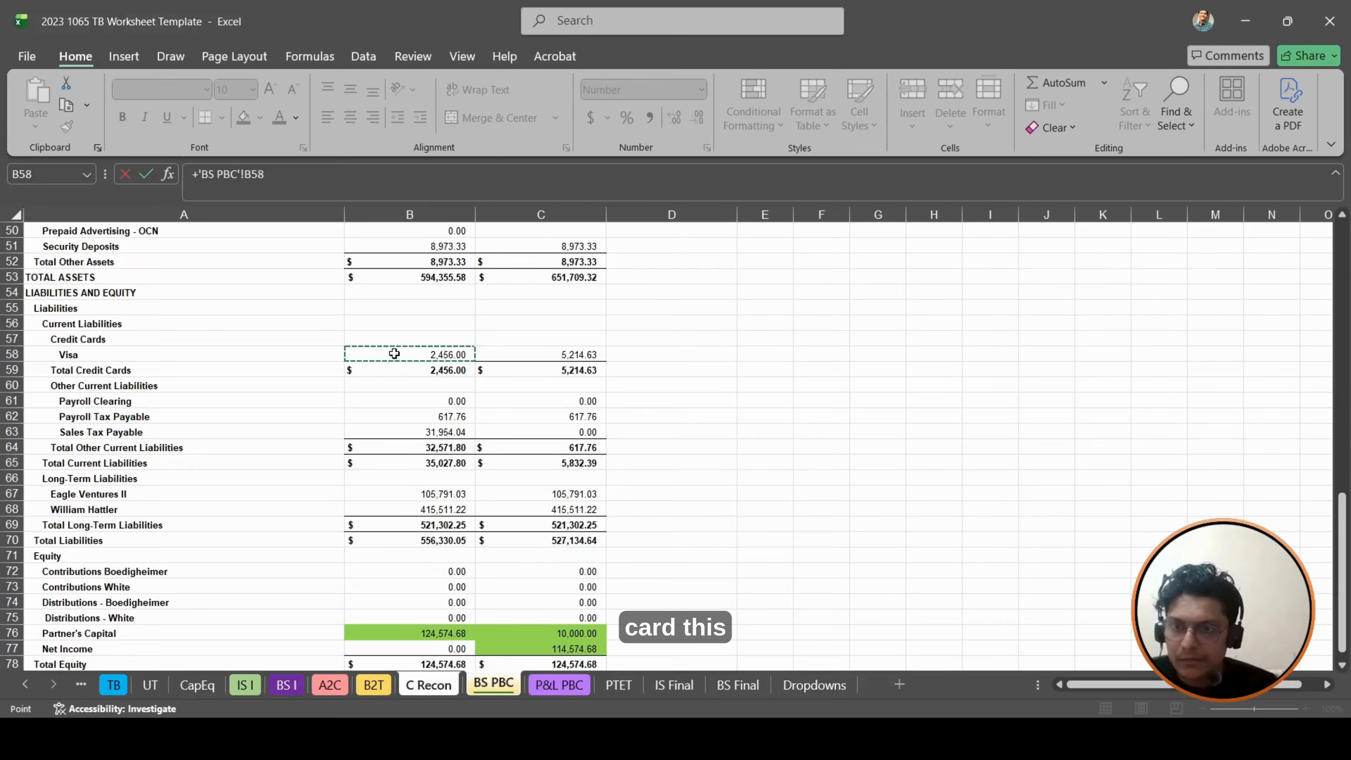
pyautogui.write('+TB!')
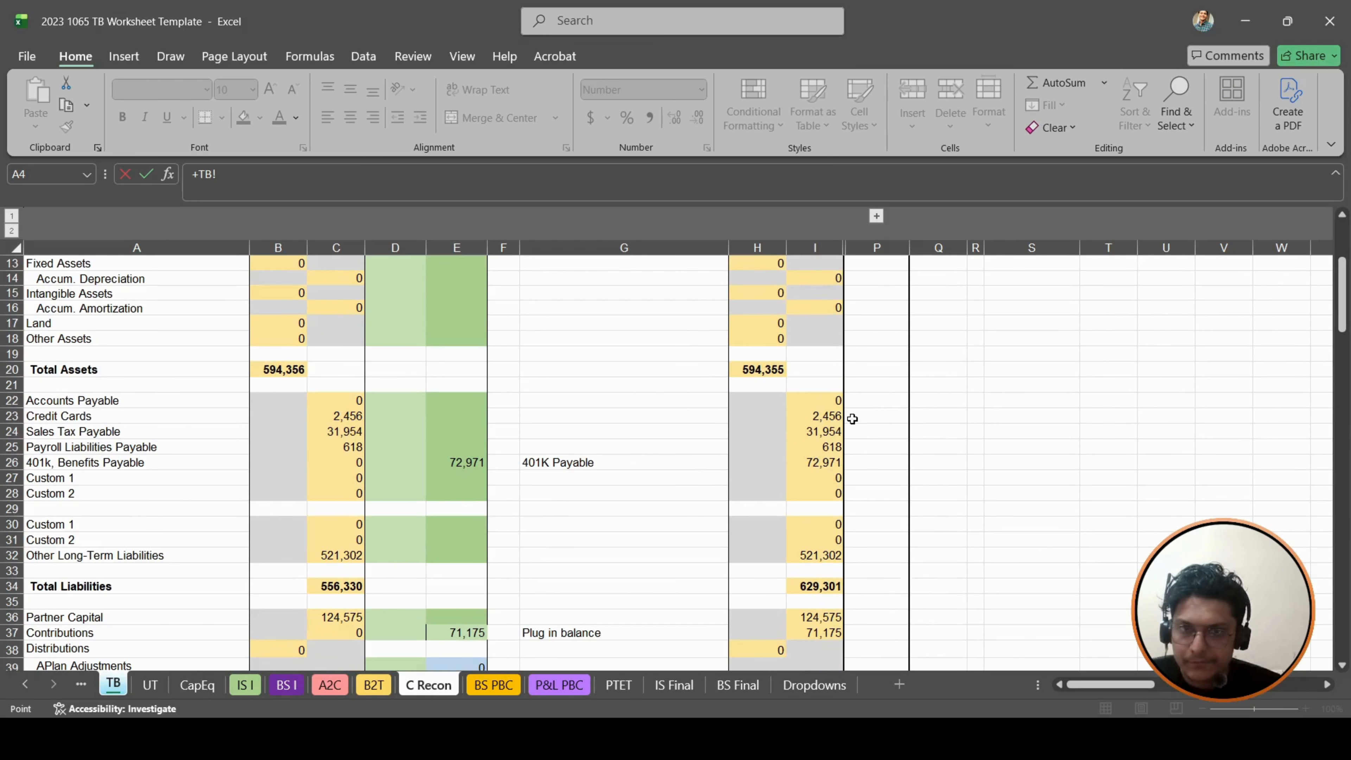
# - Set End Payables in B15 to the sum of the adjusted credit card, sales tax, payroll and 401k payables in TB I23 through I26
pyautogui.click(826, 419)
pyautogui.write('+')
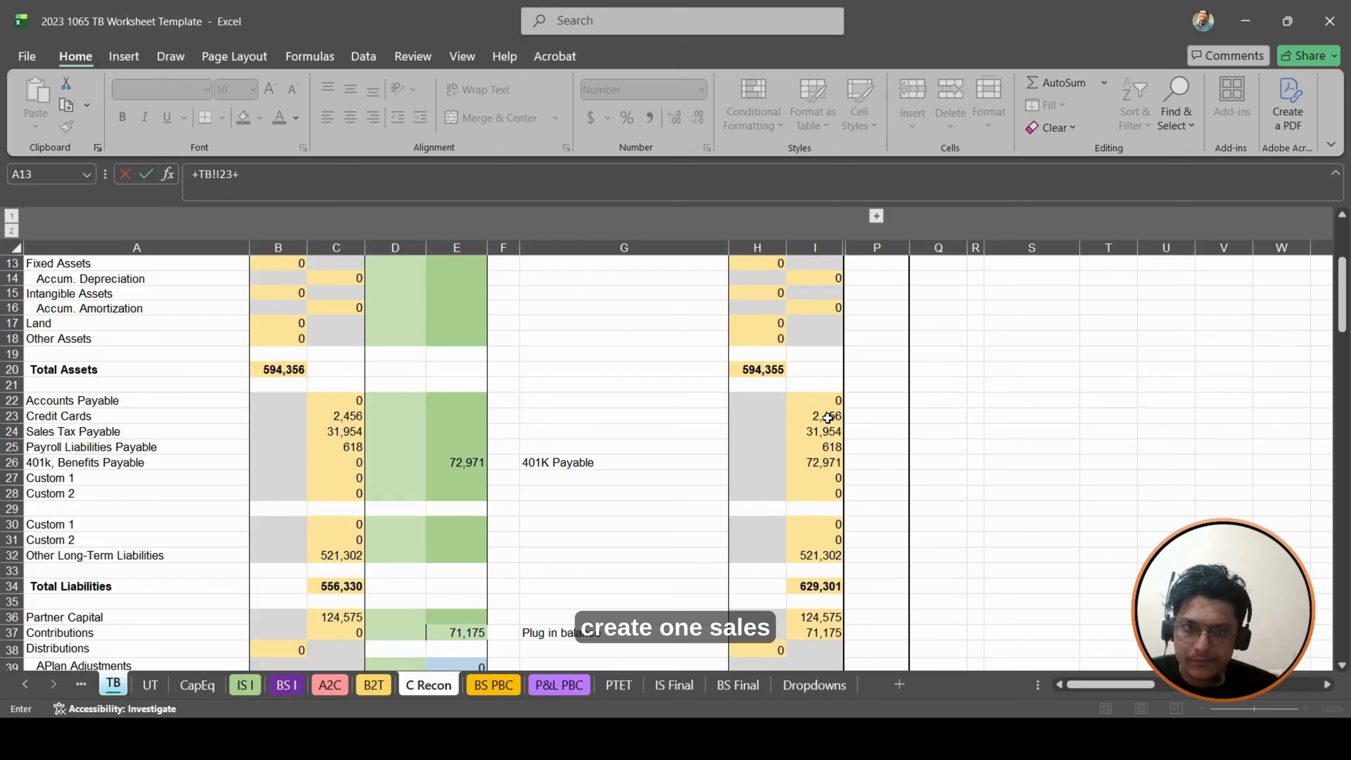
pyautogui.click(810, 435)
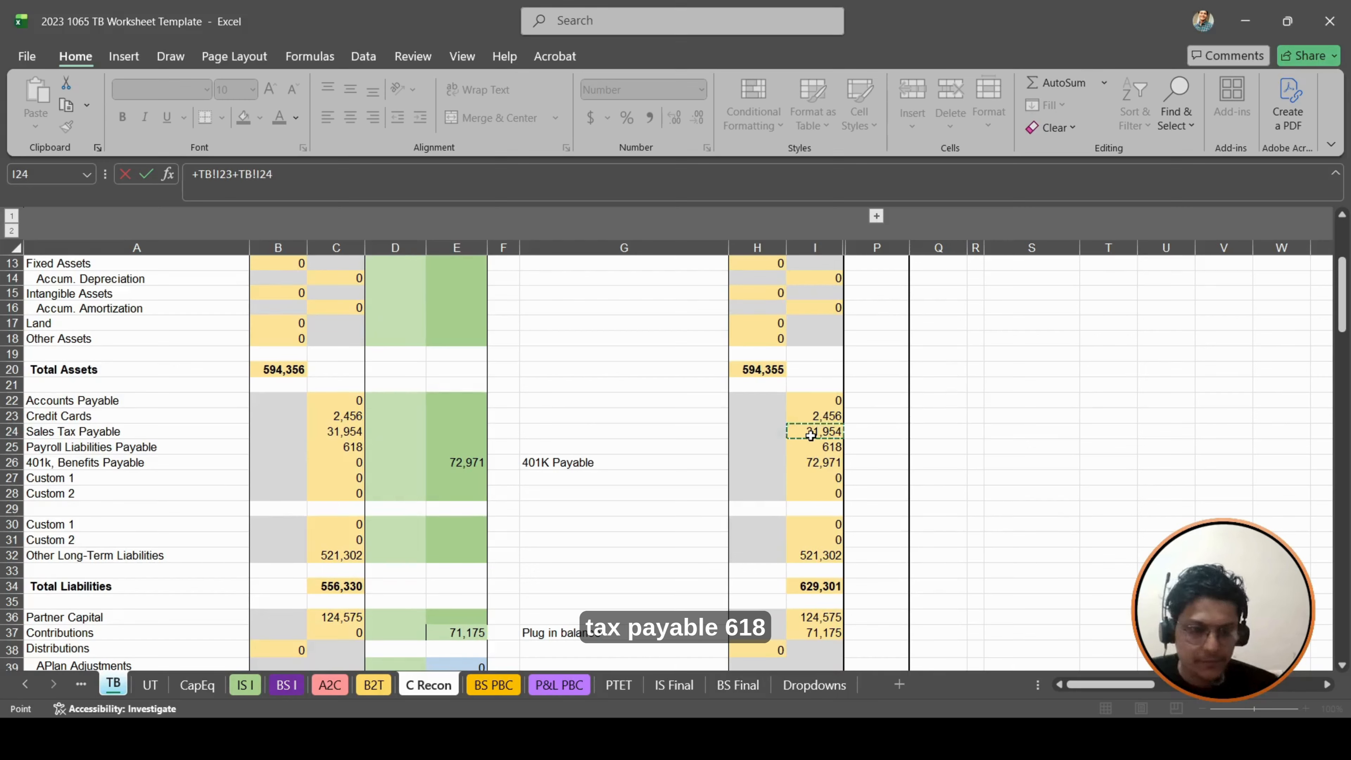
pyautogui.write('+')
pyautogui.click(807, 445)
pyautogui.write('+TB!I25+')
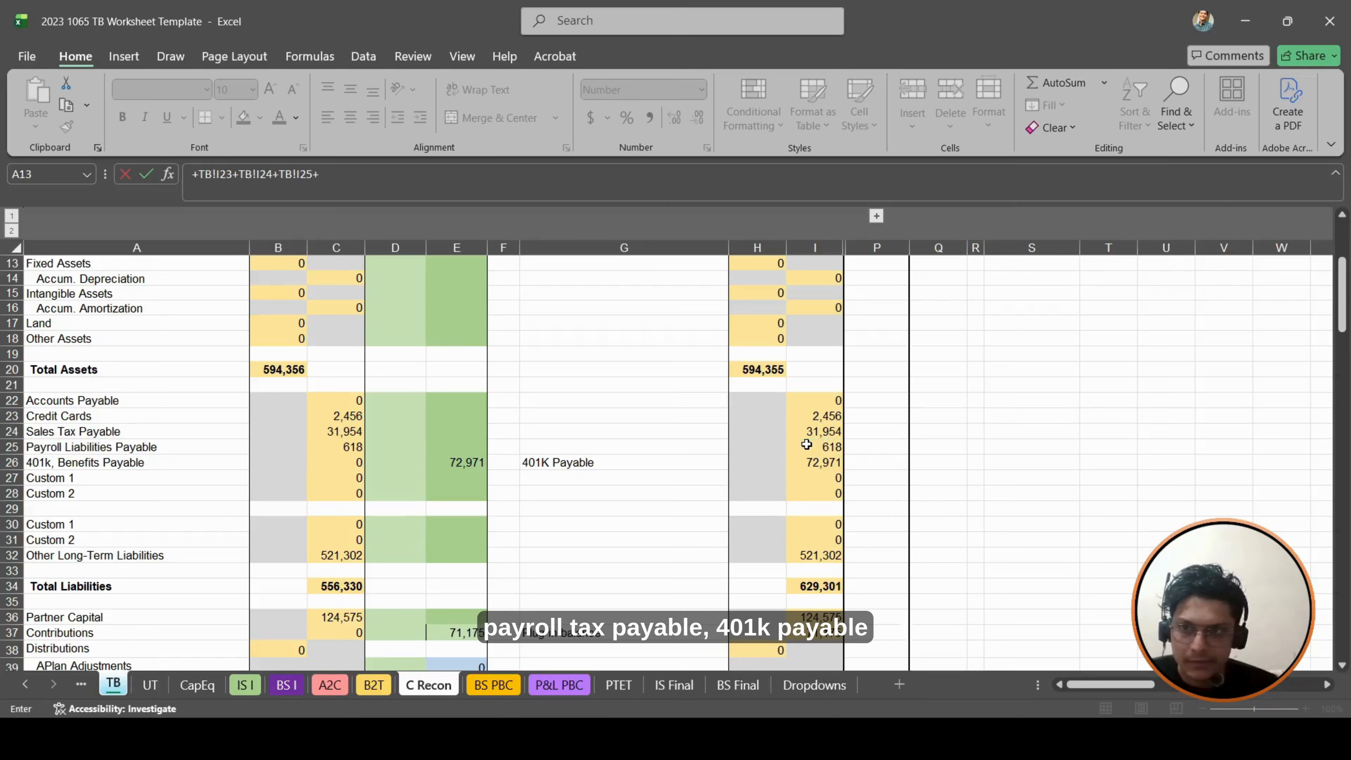
pyautogui.click(804, 464)
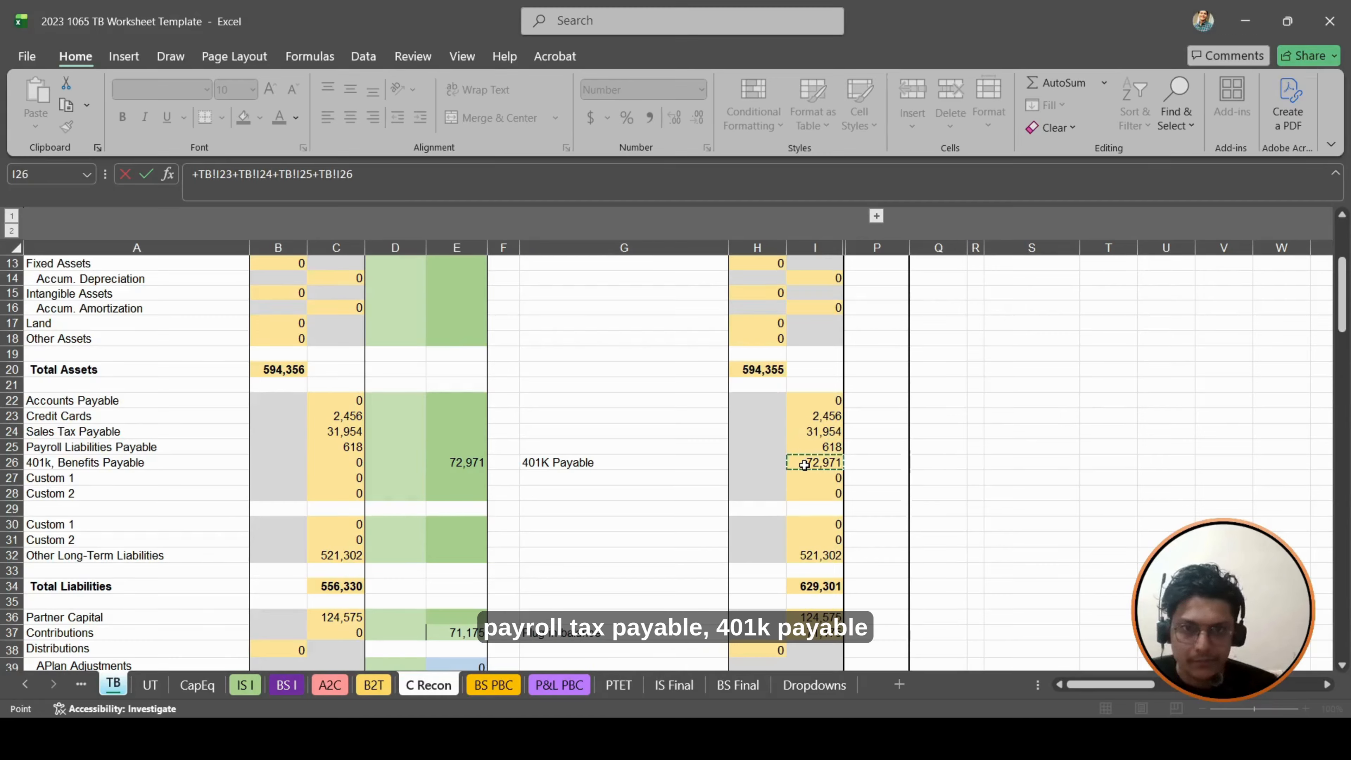
pyautogui.write('+')
pyautogui.press('BackSpace')
pyautogui.press('Return')
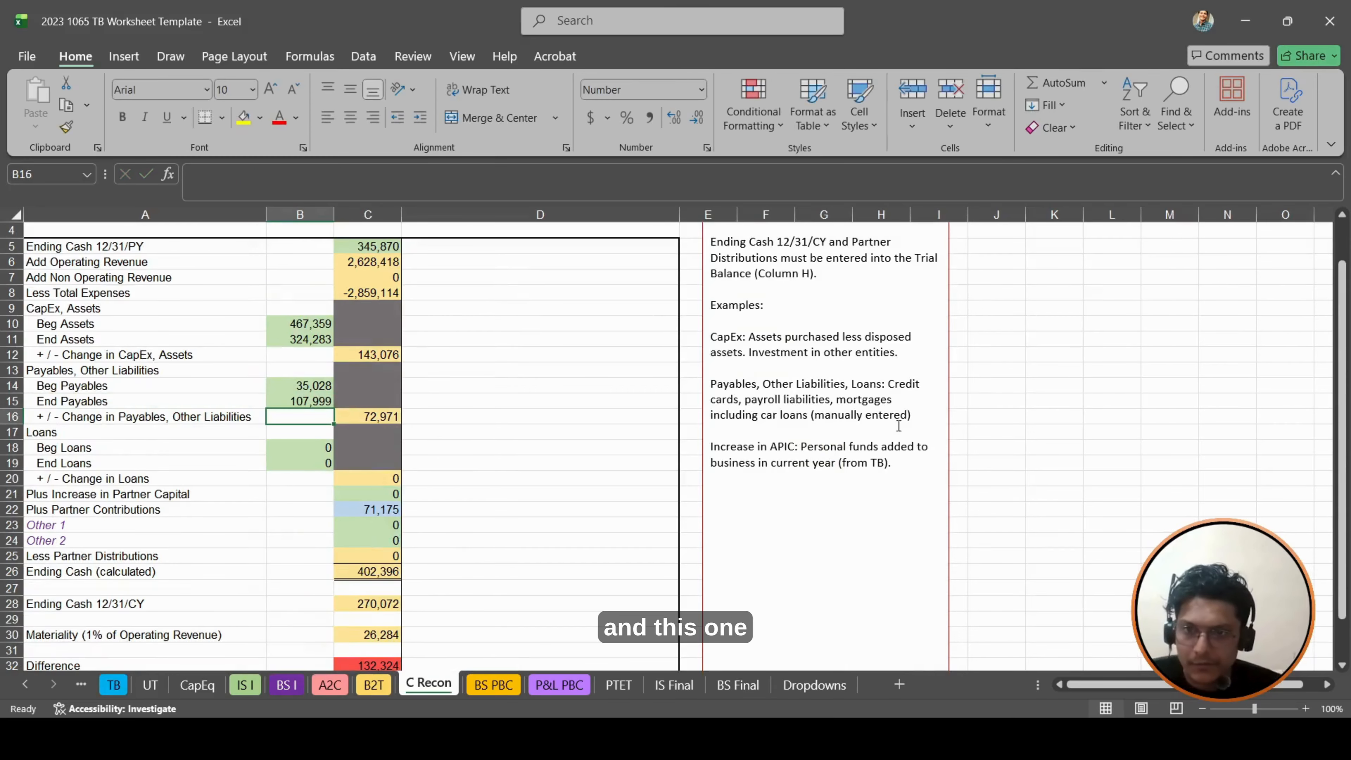
# - Review the Difference formula in C32 against the asset, payables and contribution lines of the cash reconciliation
pyautogui.scroll(-1, 514, 554)
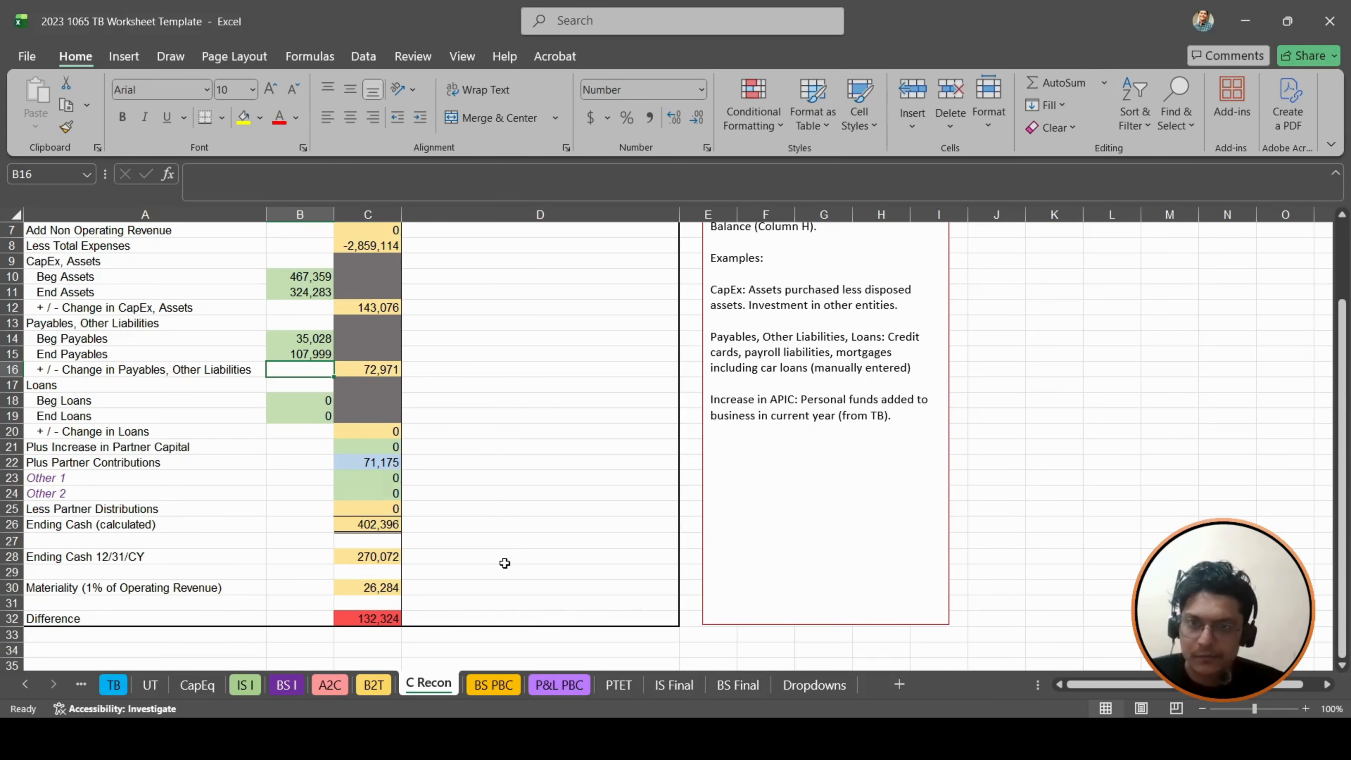
pyautogui.click(1010, 738)
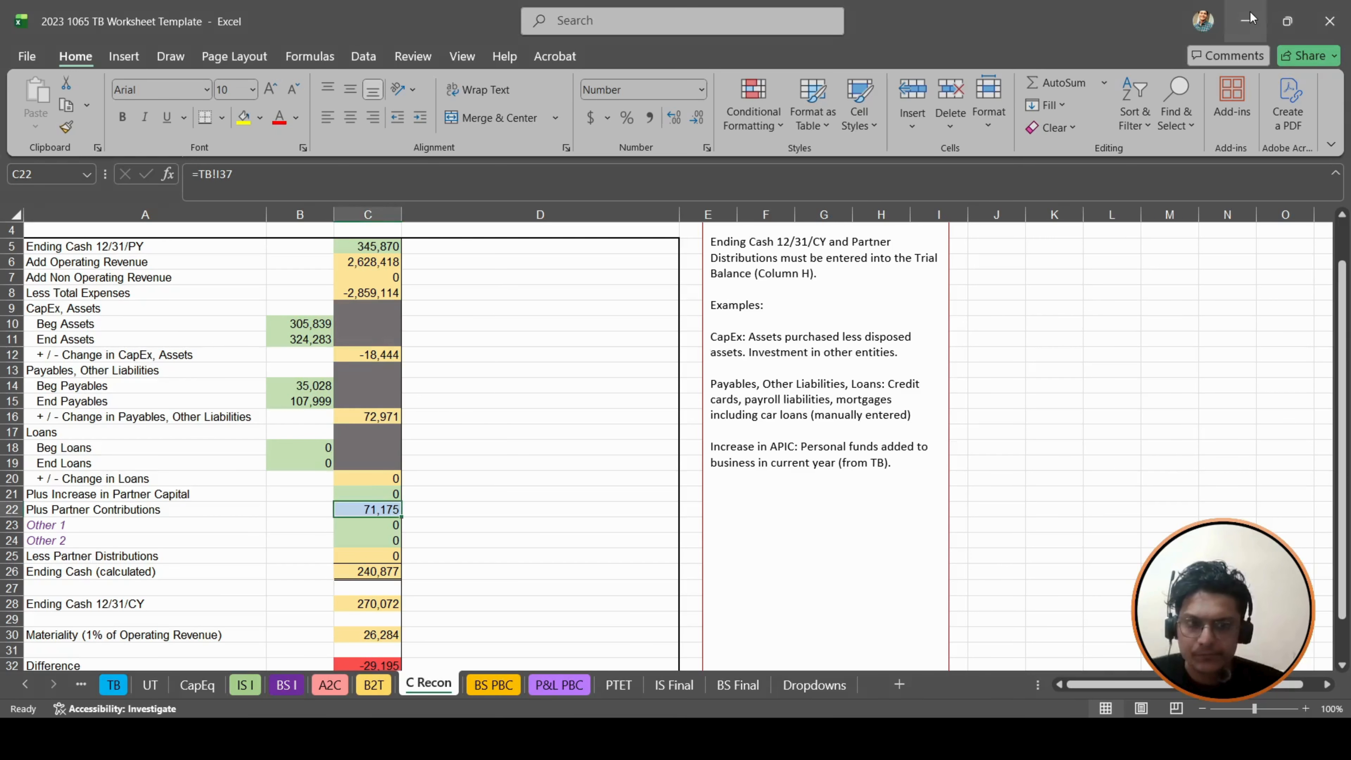
pyautogui.scroll(-4, 472, 315)
pyautogui.scroll(2, 473, 314)
pyautogui.scroll(-3, 472, 315)
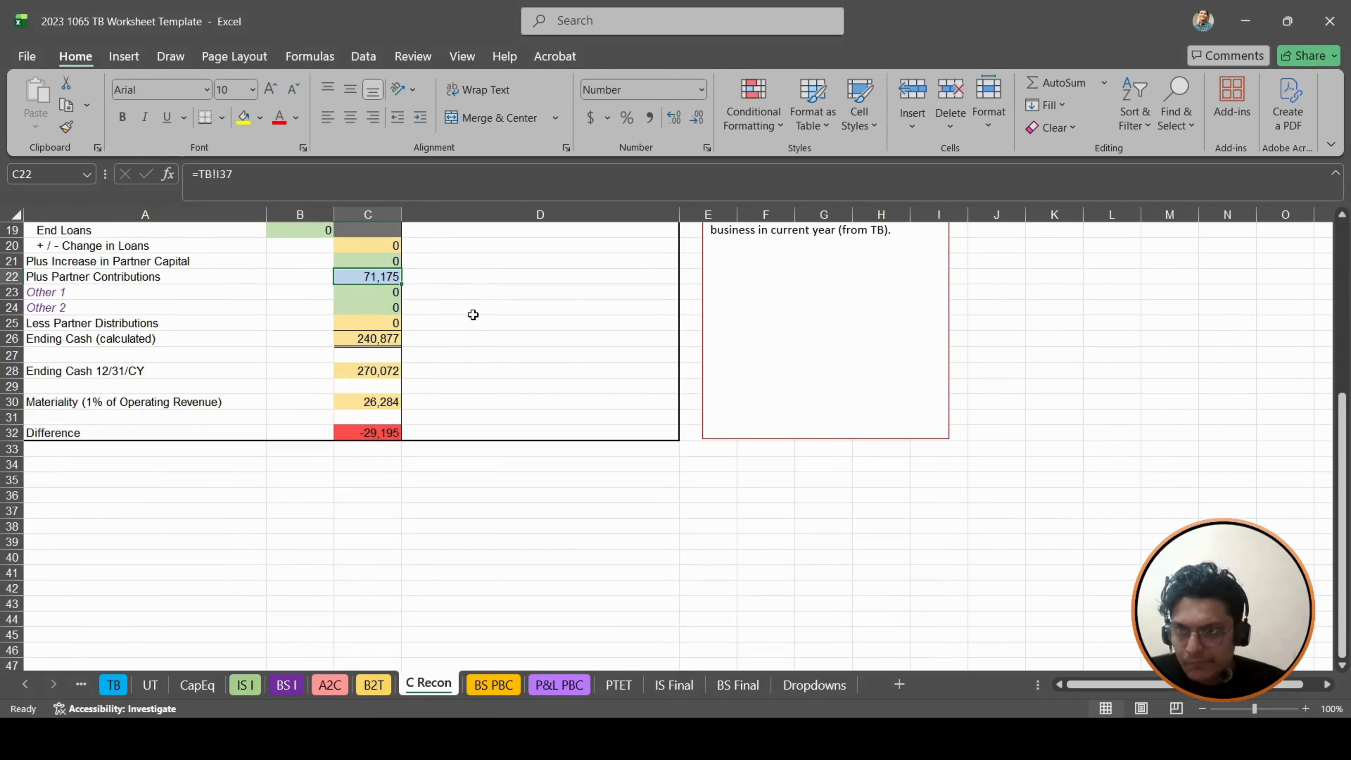
pyautogui.click(386, 435)
pyautogui.scroll(2, 673, 464)
pyautogui.scroll(4, 673, 464)
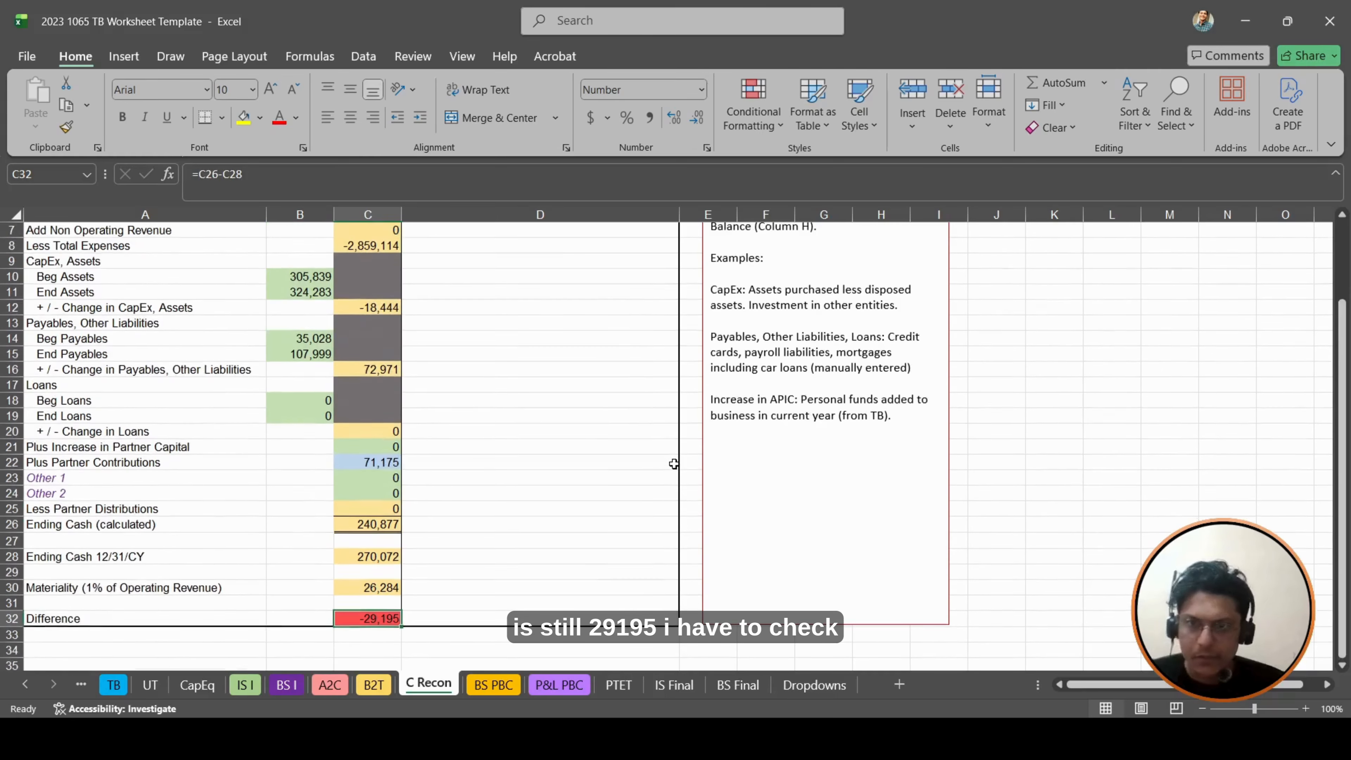
# - Trace the prior-year cash, Beg Assets and Beg Payables formulas on C Recon, comparing the payables with the BS PBC liabilities
pyautogui.scroll(-3, 496, 370)
pyautogui.scroll(-2, 496, 370)
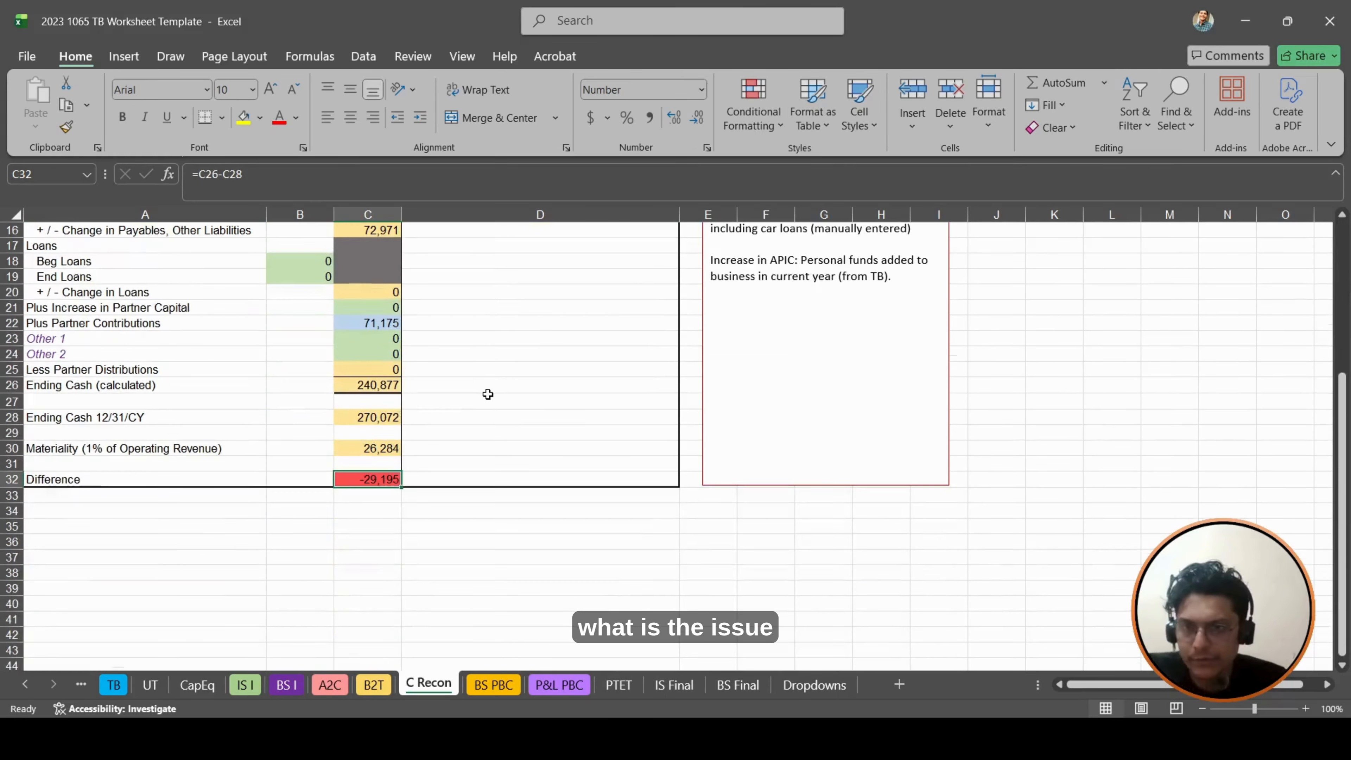
pyautogui.scroll(5, 449, 443)
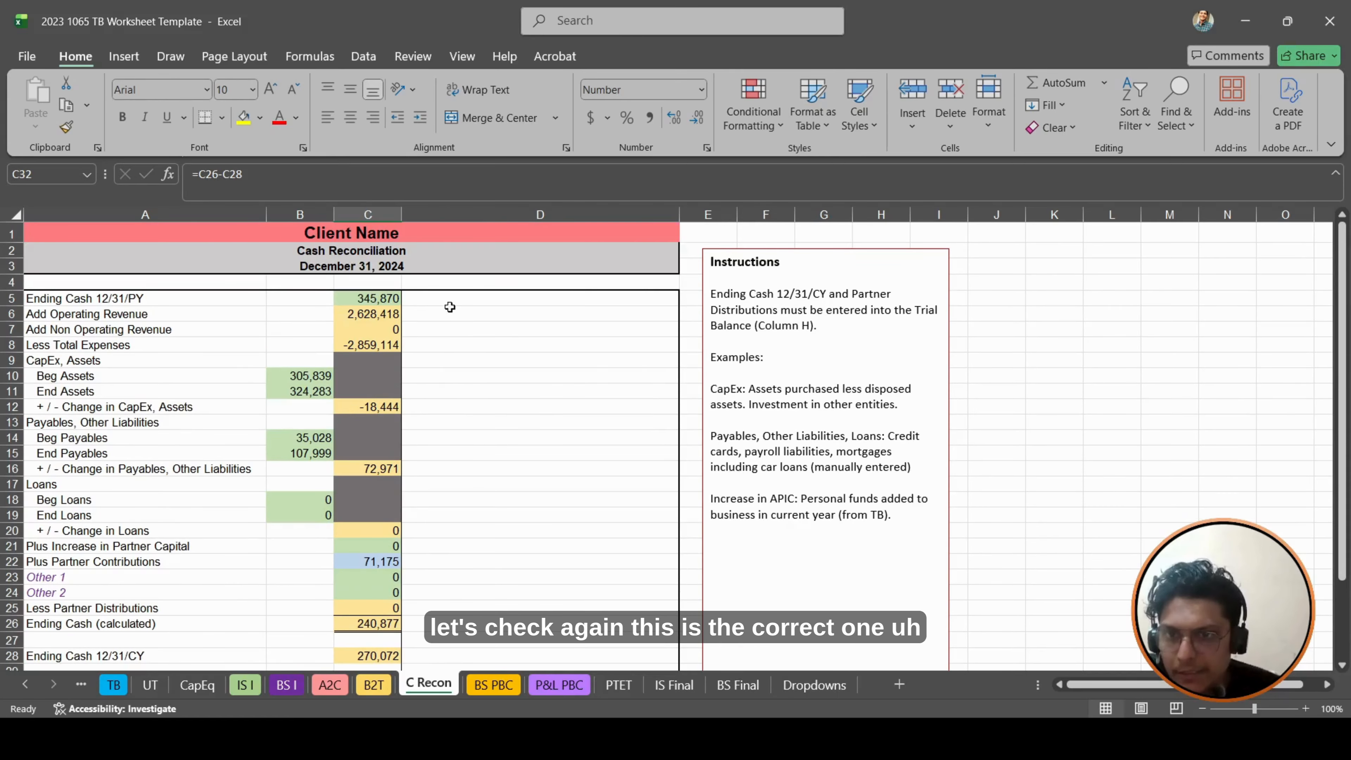
pyautogui.click(394, 297)
pyautogui.click(287, 375)
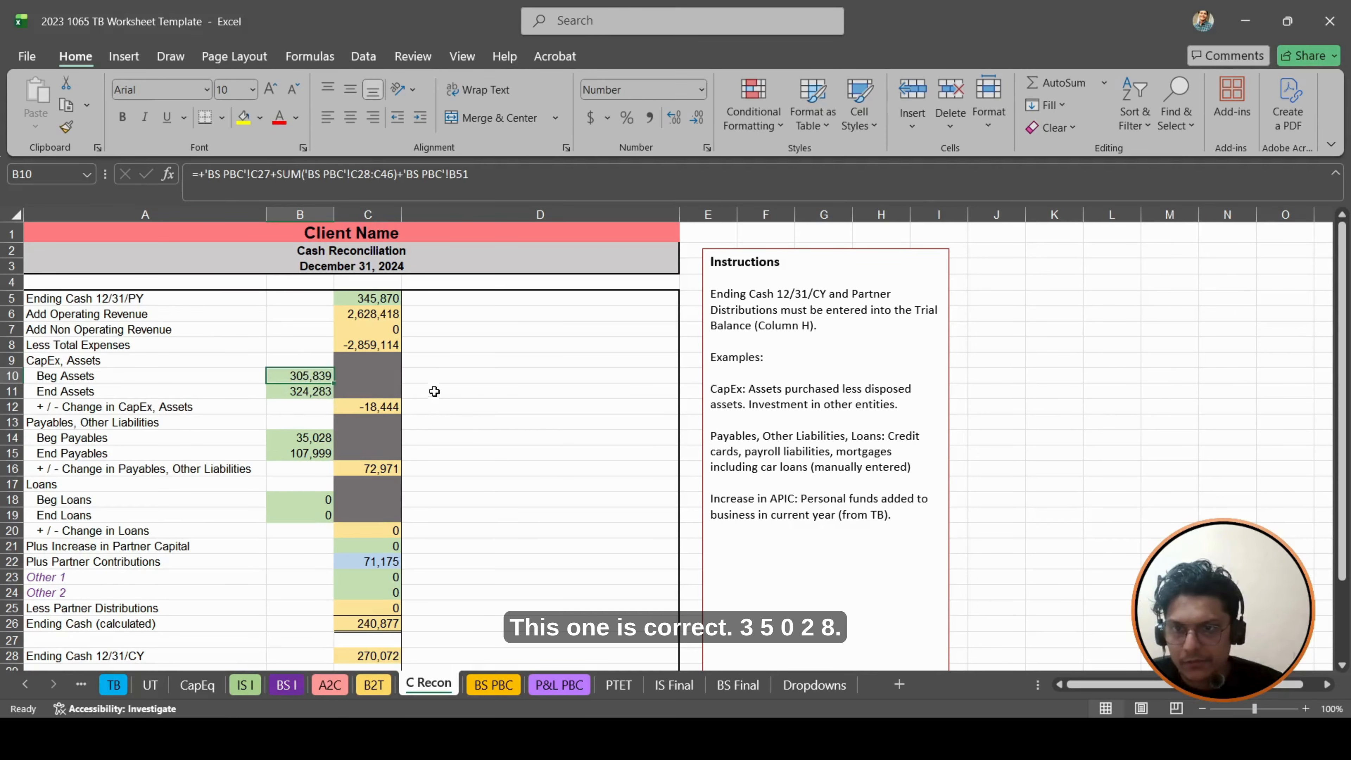
pyautogui.scroll(-1, 434, 391)
pyautogui.doubleClick(307, 393)
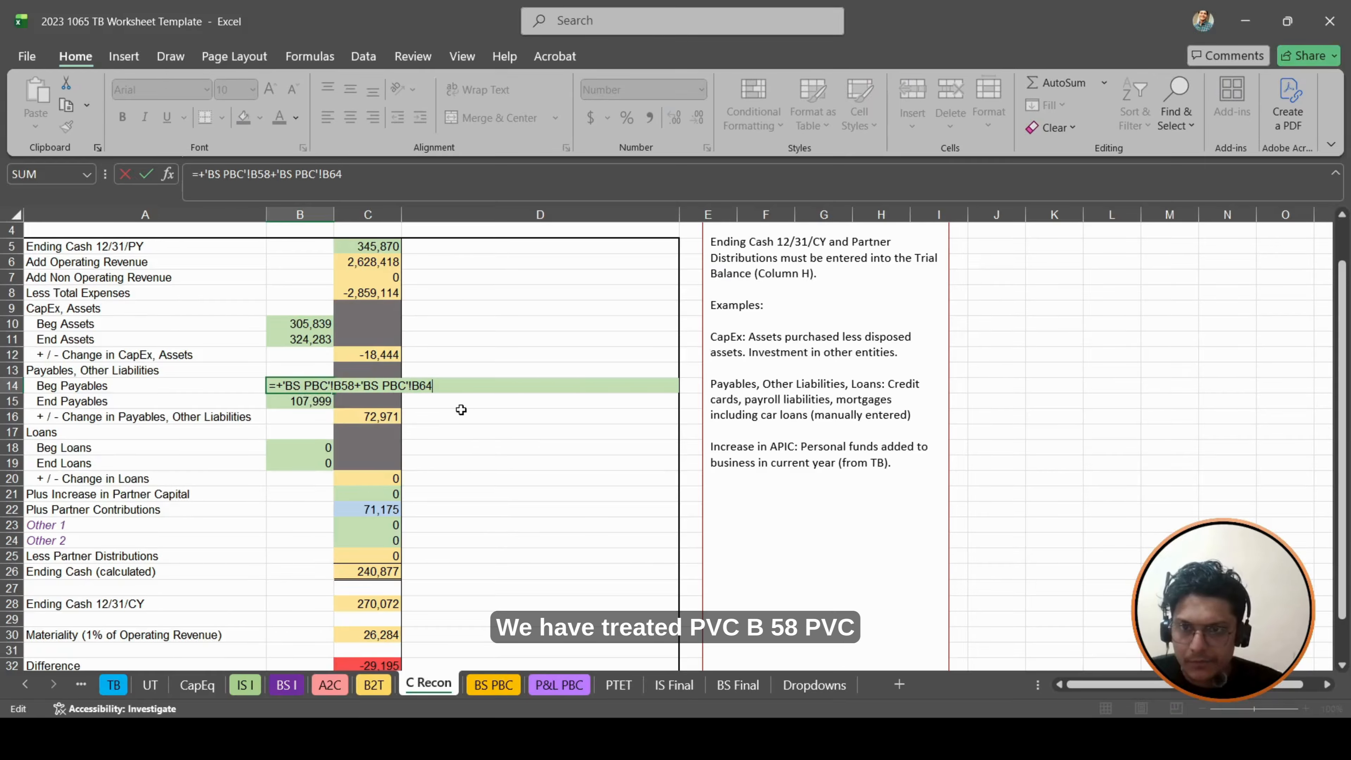
pyautogui.press('Escape')
pyautogui.click(511, 685)
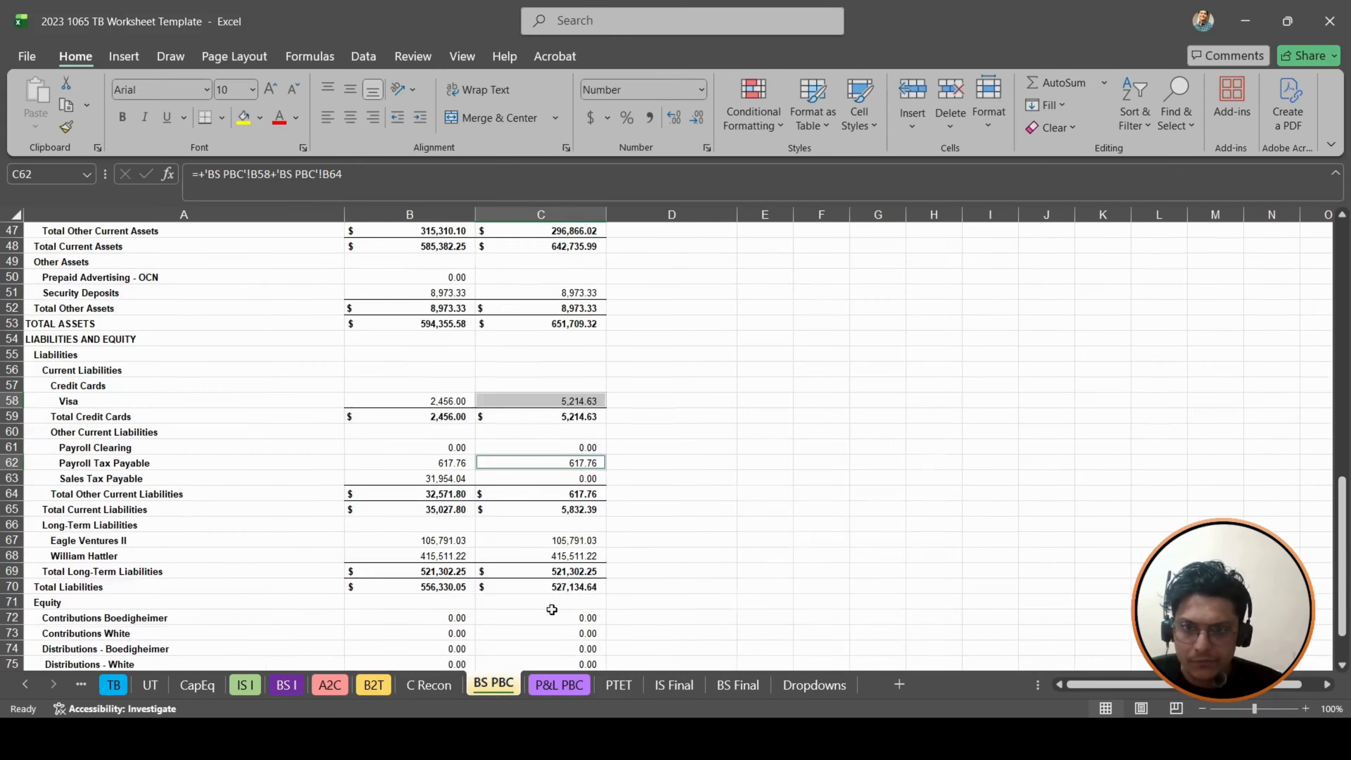
pyautogui.scroll(12, 417, 234)
pyautogui.scroll(-9, 416, 234)
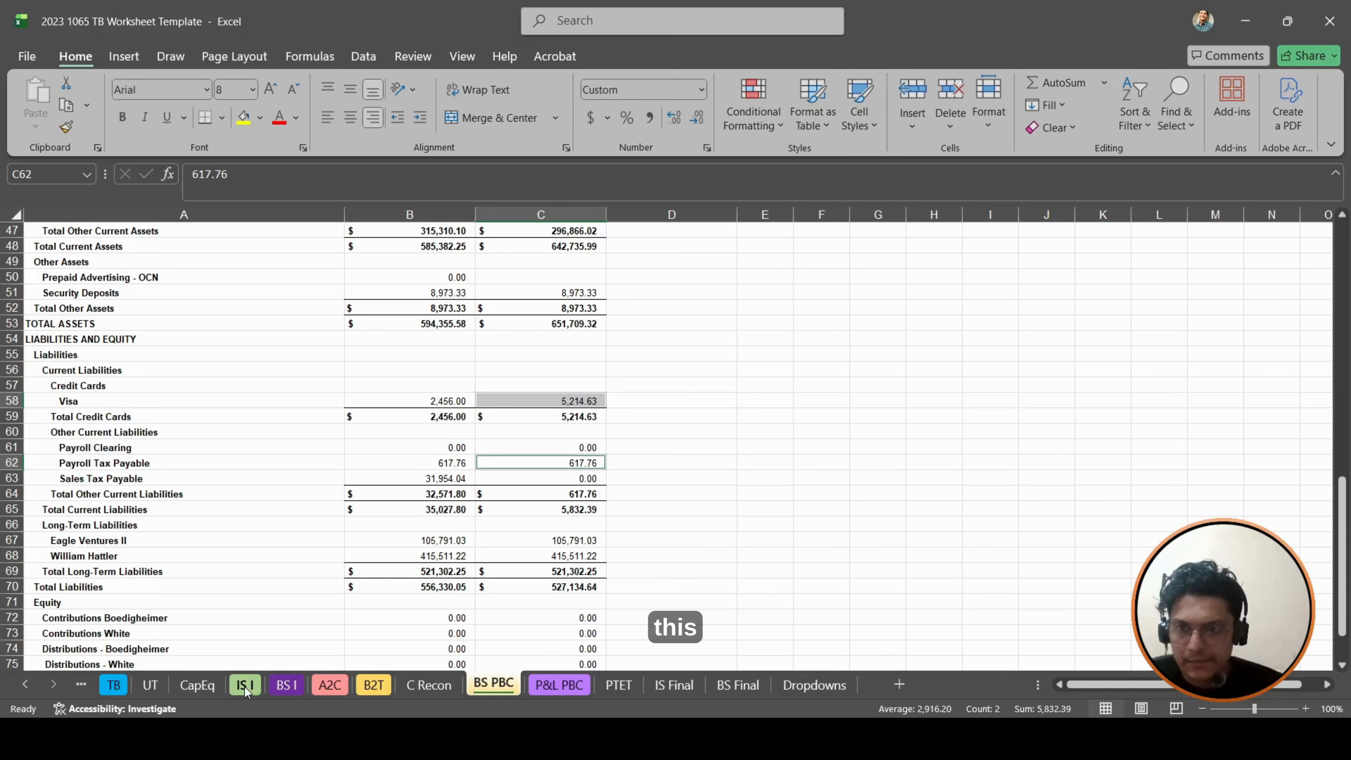
# - Replace the Beg Payables formula in C Recon B14 with the sum of Visa in C58 and Payroll Tax Payable in C62 of BS PBC
pyautogui.click(430, 684)
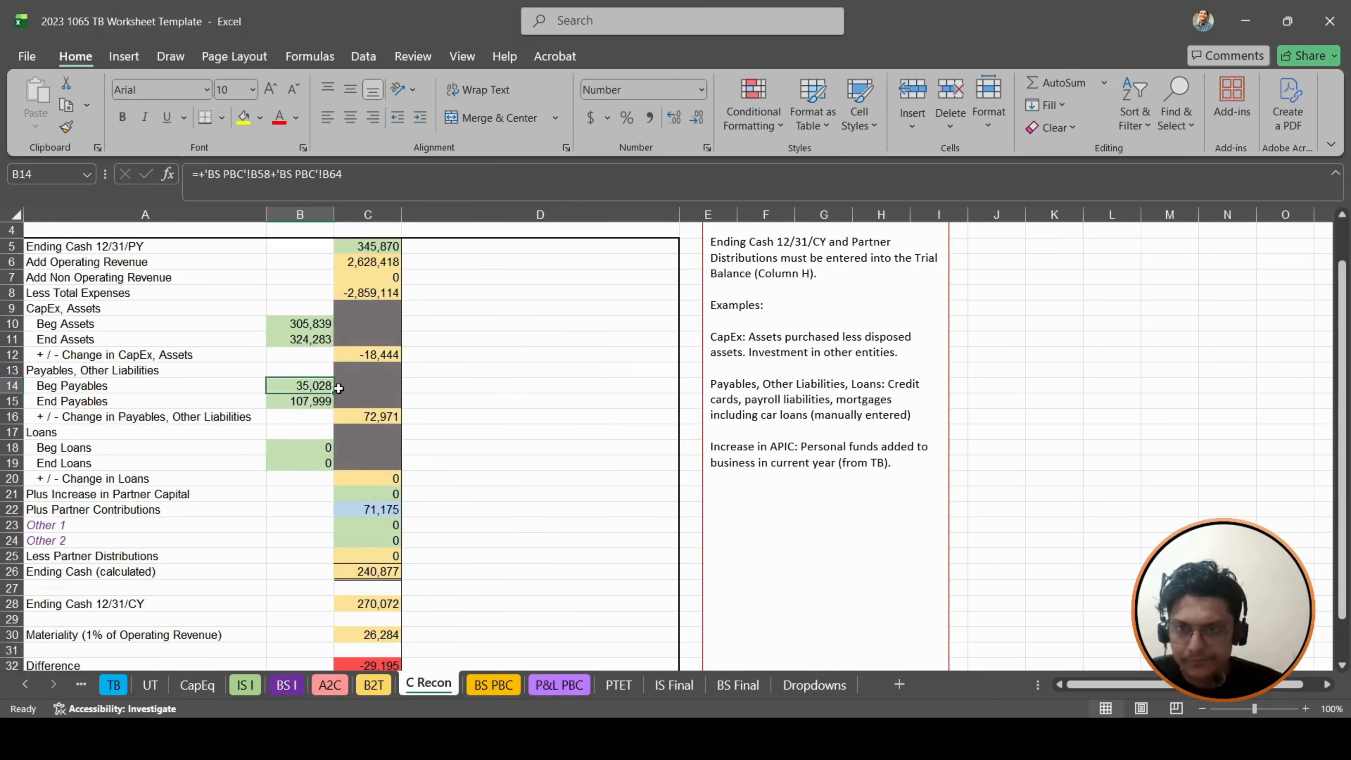
pyautogui.write('+')
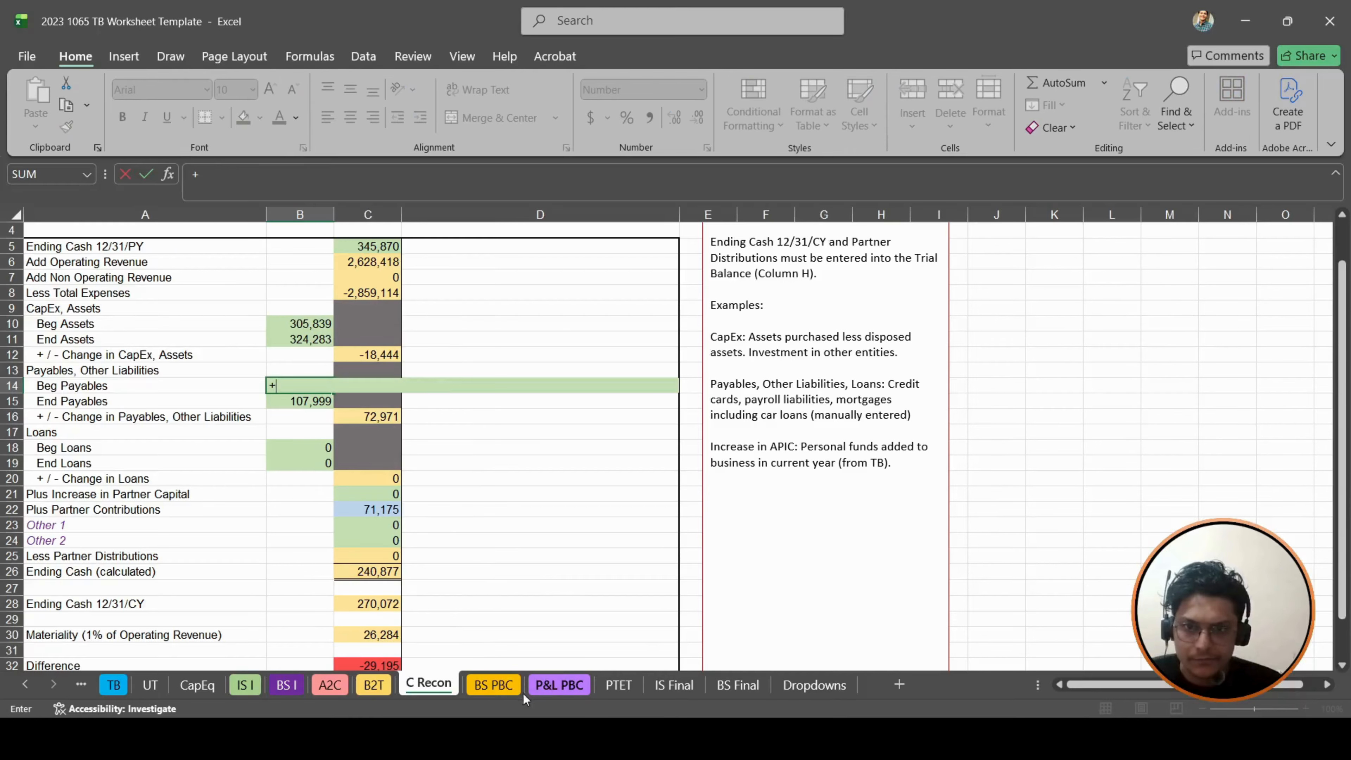
pyautogui.click(492, 686)
pyautogui.click(580, 402)
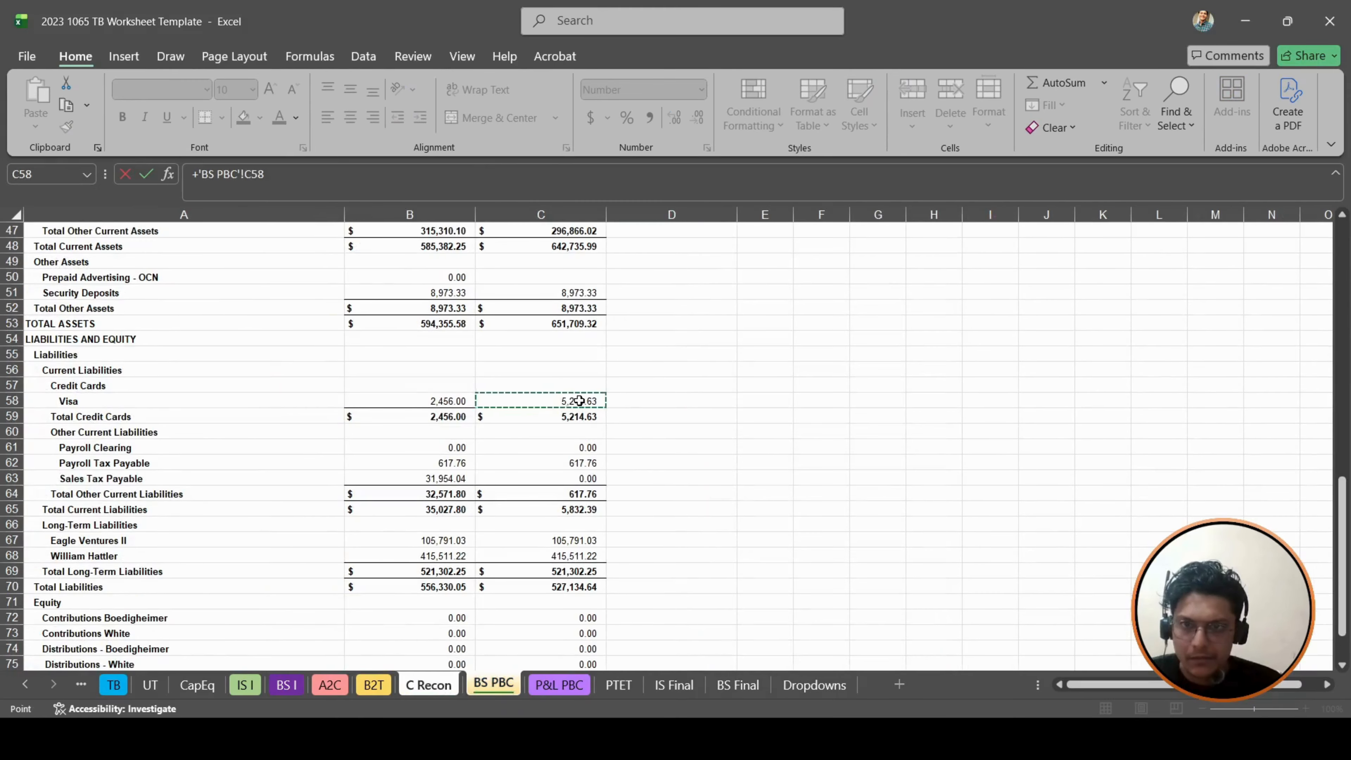
pyautogui.write('+')
pyautogui.click(575, 463)
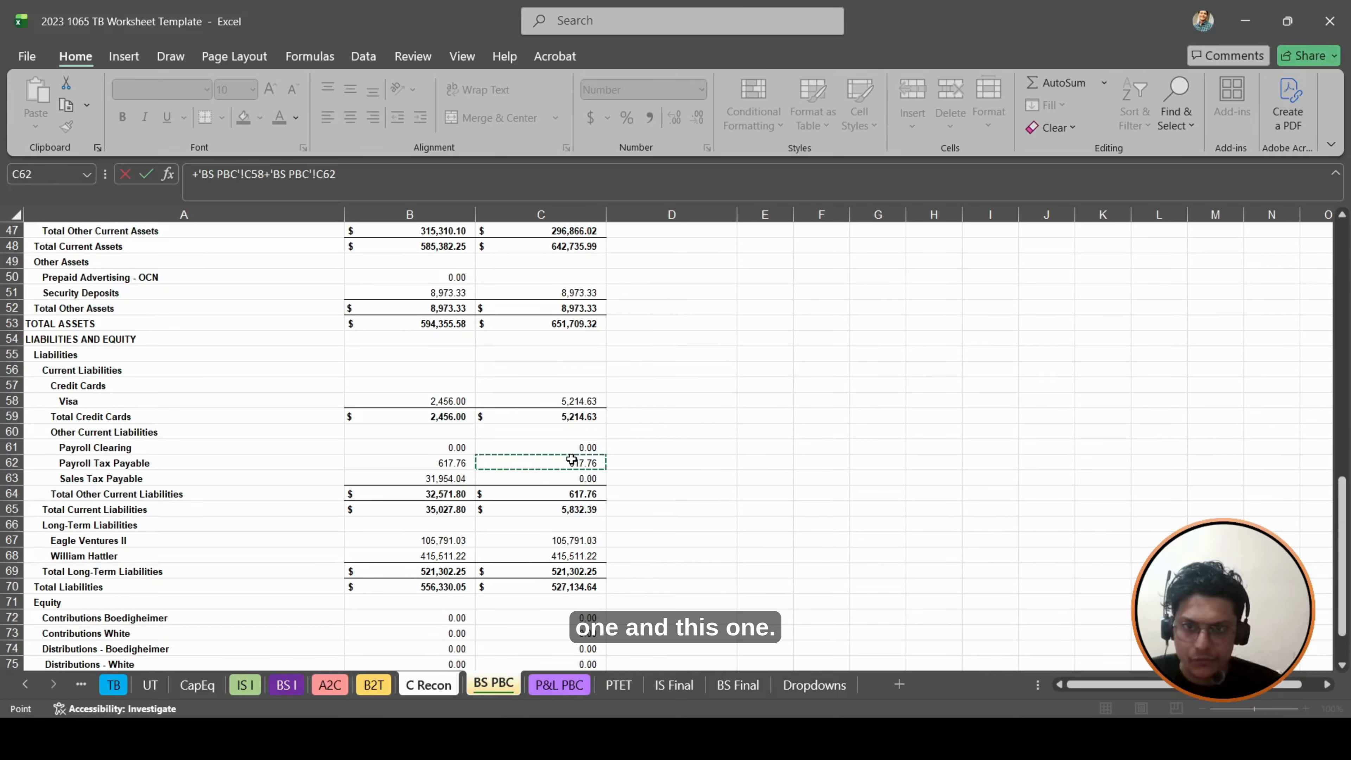
pyautogui.press('Return')
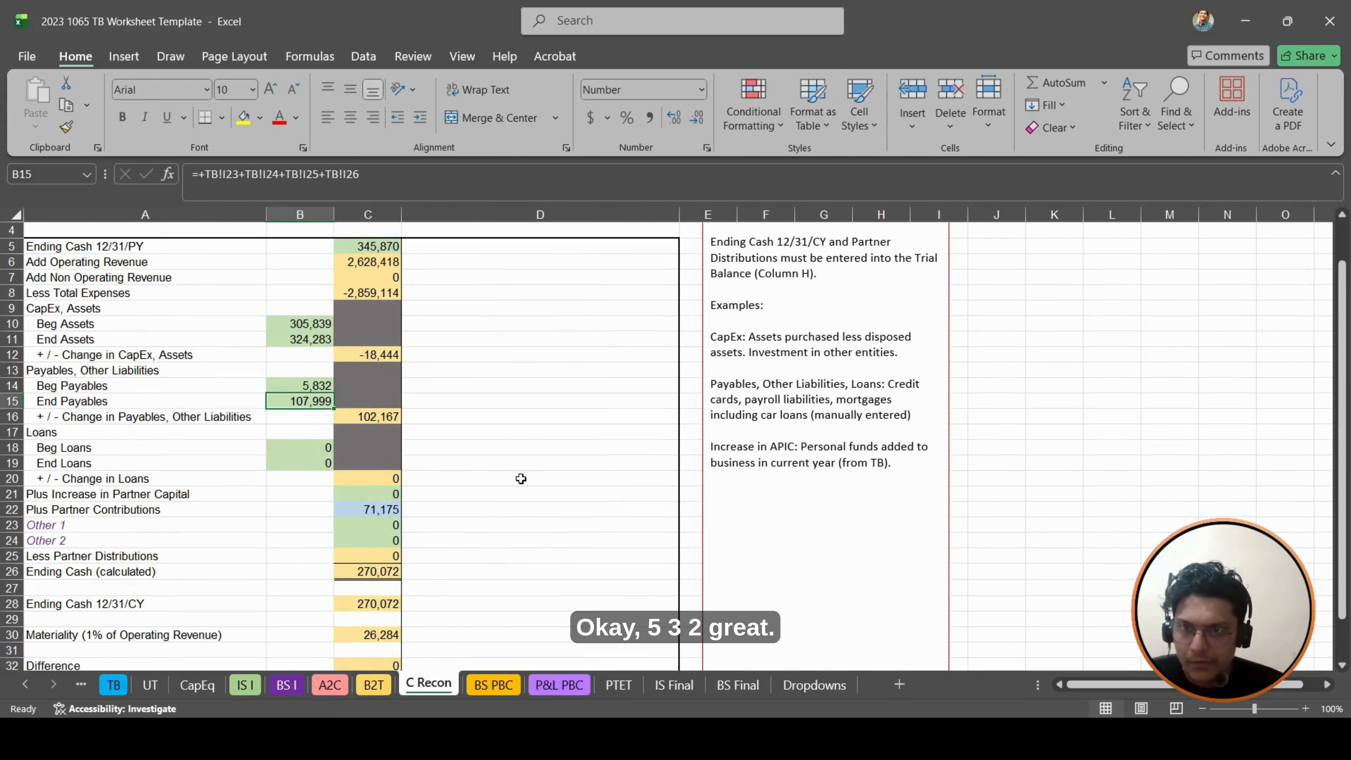
# - Check the Beg Payables formula in B14 and the Difference in C32
pyautogui.click(317, 388)
pyautogui.scroll(-3, 352, 392)
pyautogui.scroll(4, 352, 392)
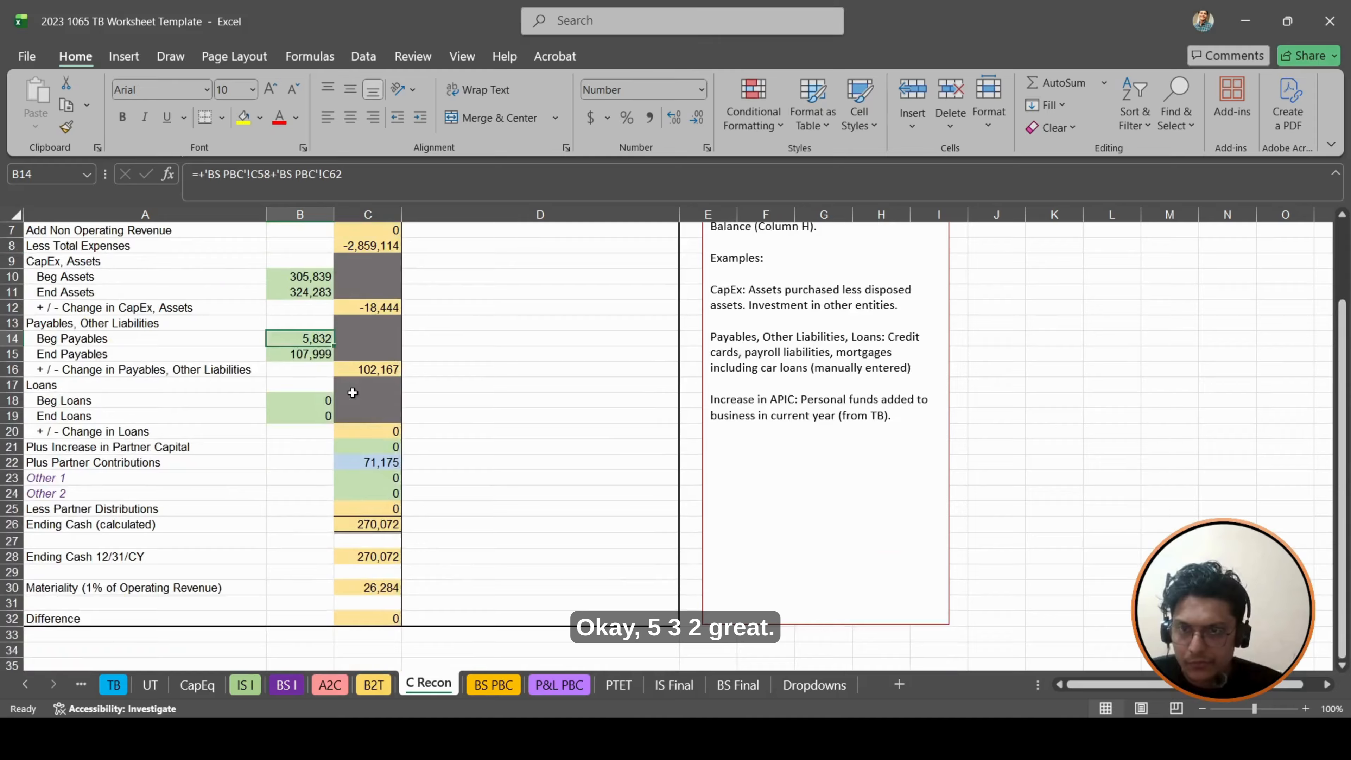
pyautogui.scroll(-3, 432, 568)
pyautogui.click(371, 575)
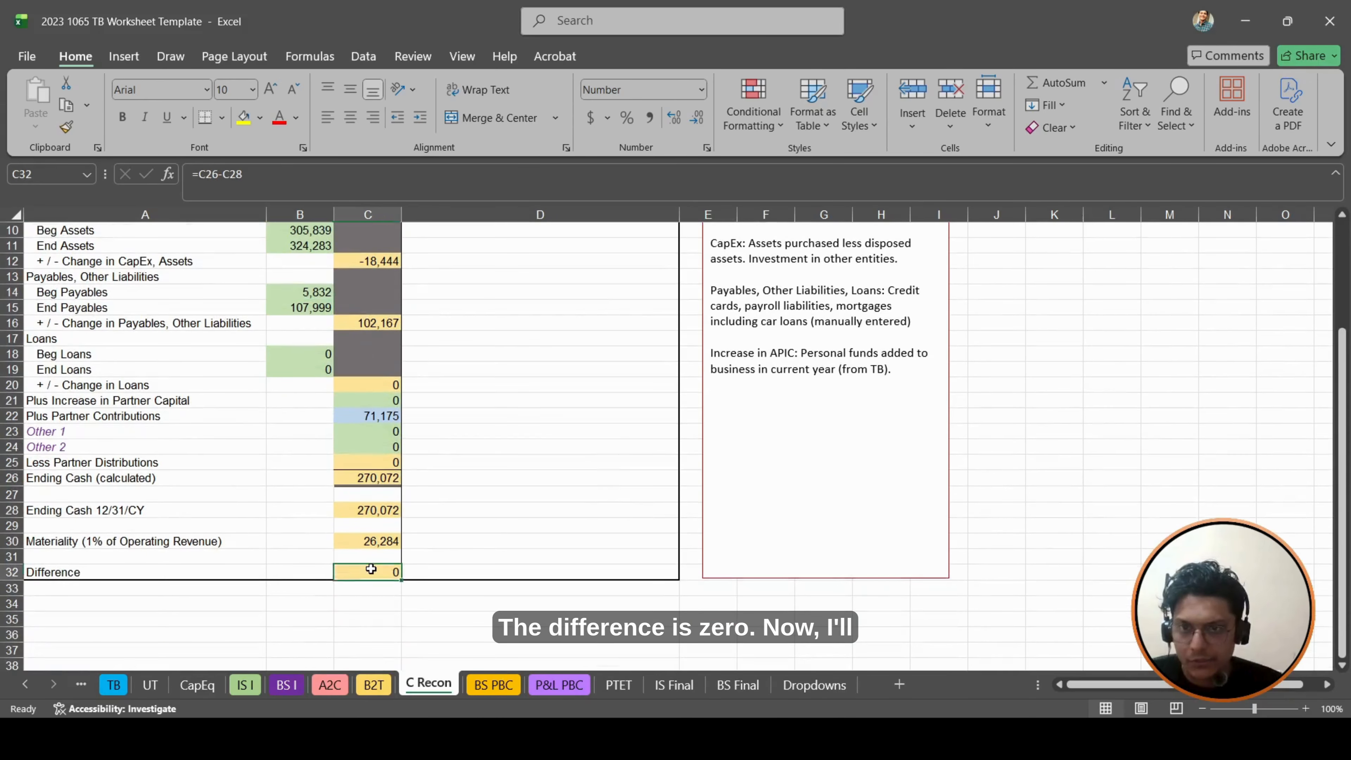
# - Review the formulas for prior-year Ending Cash in C5, Less Total Expenses in C8, and Beg and End Assets in B10 and B11
pyautogui.scroll(3, 371, 572)
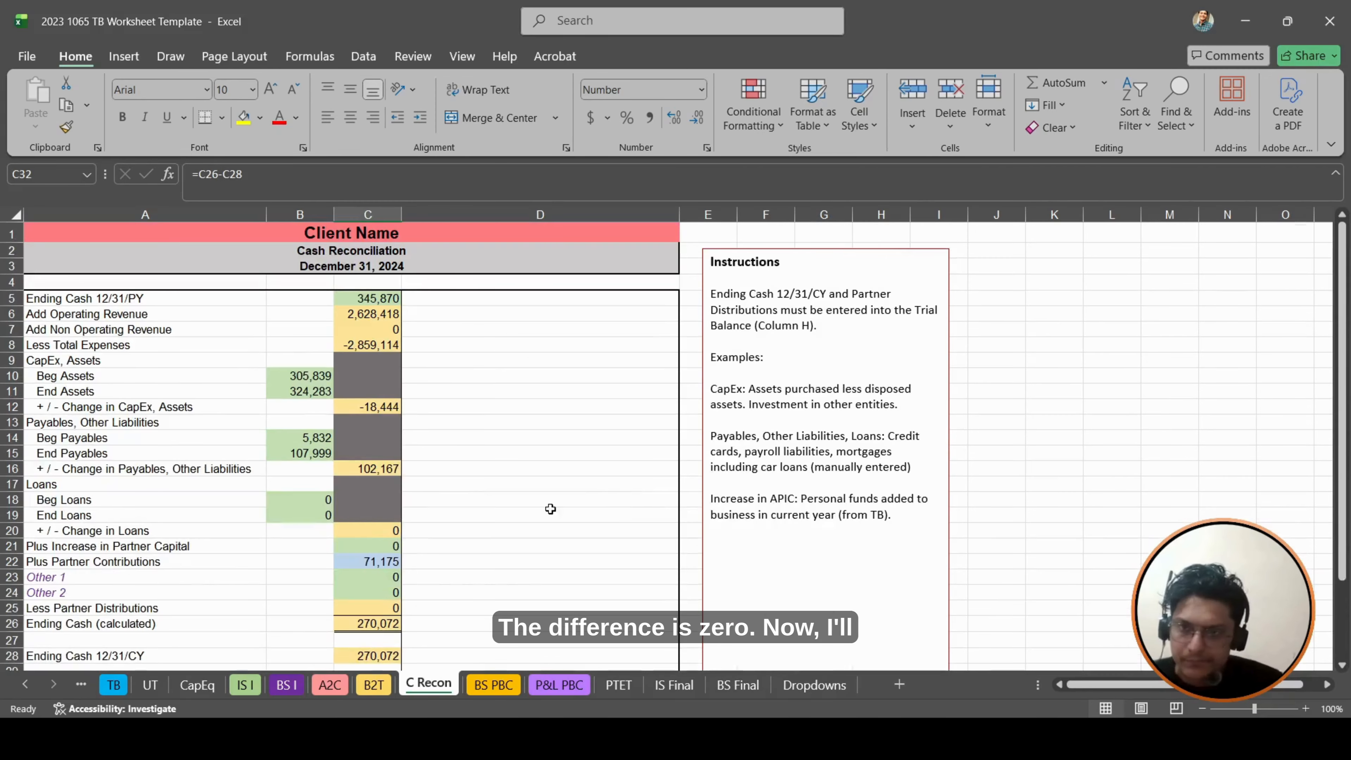
pyautogui.click(173, 302)
pyautogui.click(364, 299)
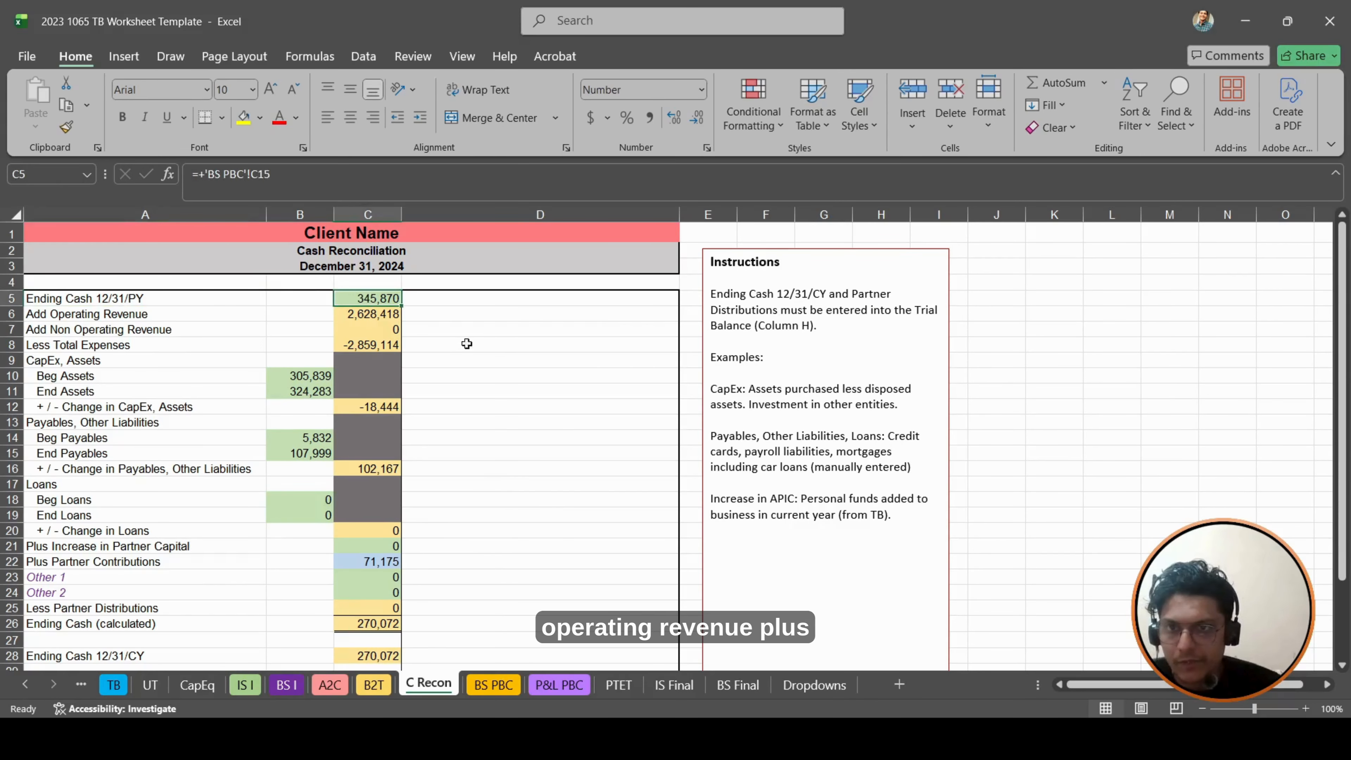
pyautogui.click(368, 345)
pyautogui.scroll(-1, 368, 345)
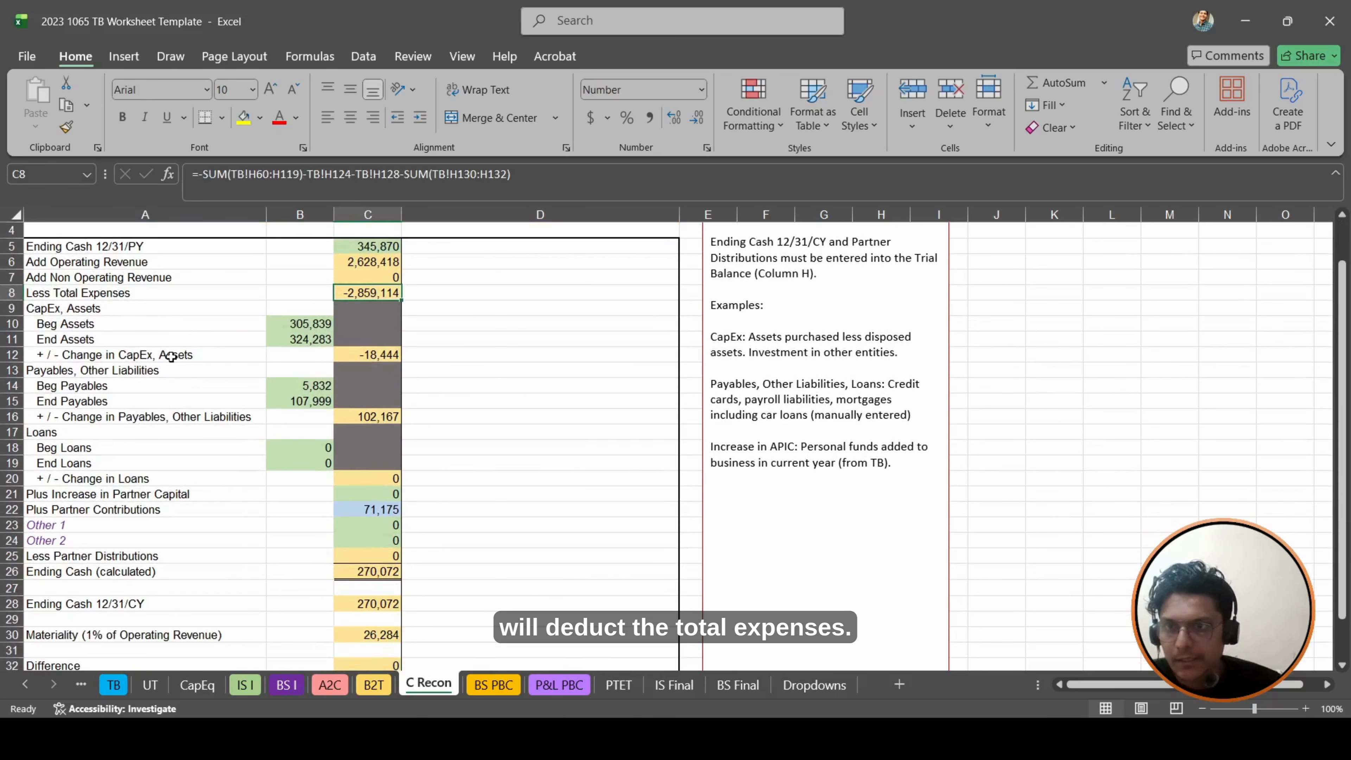
pyautogui.click(312, 323)
pyautogui.click(321, 339)
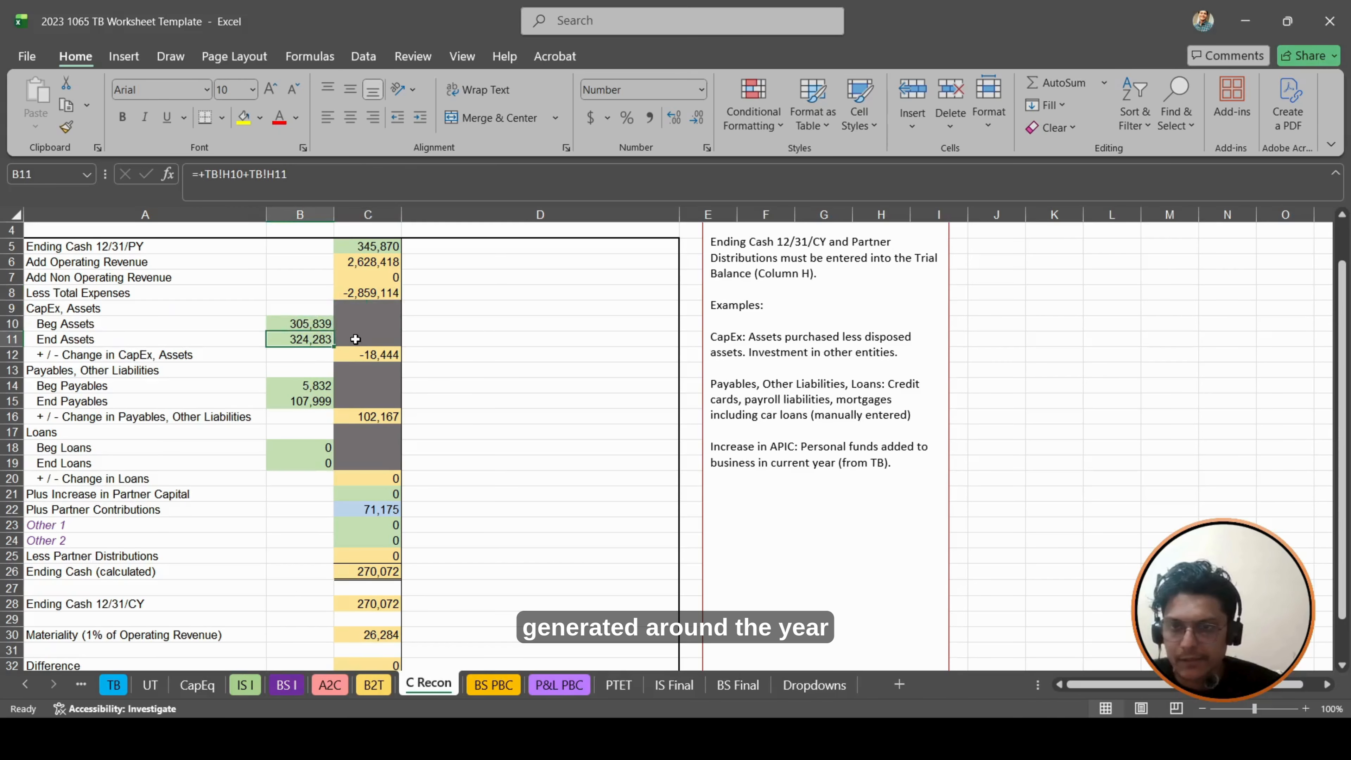
pyautogui.click(312, 322)
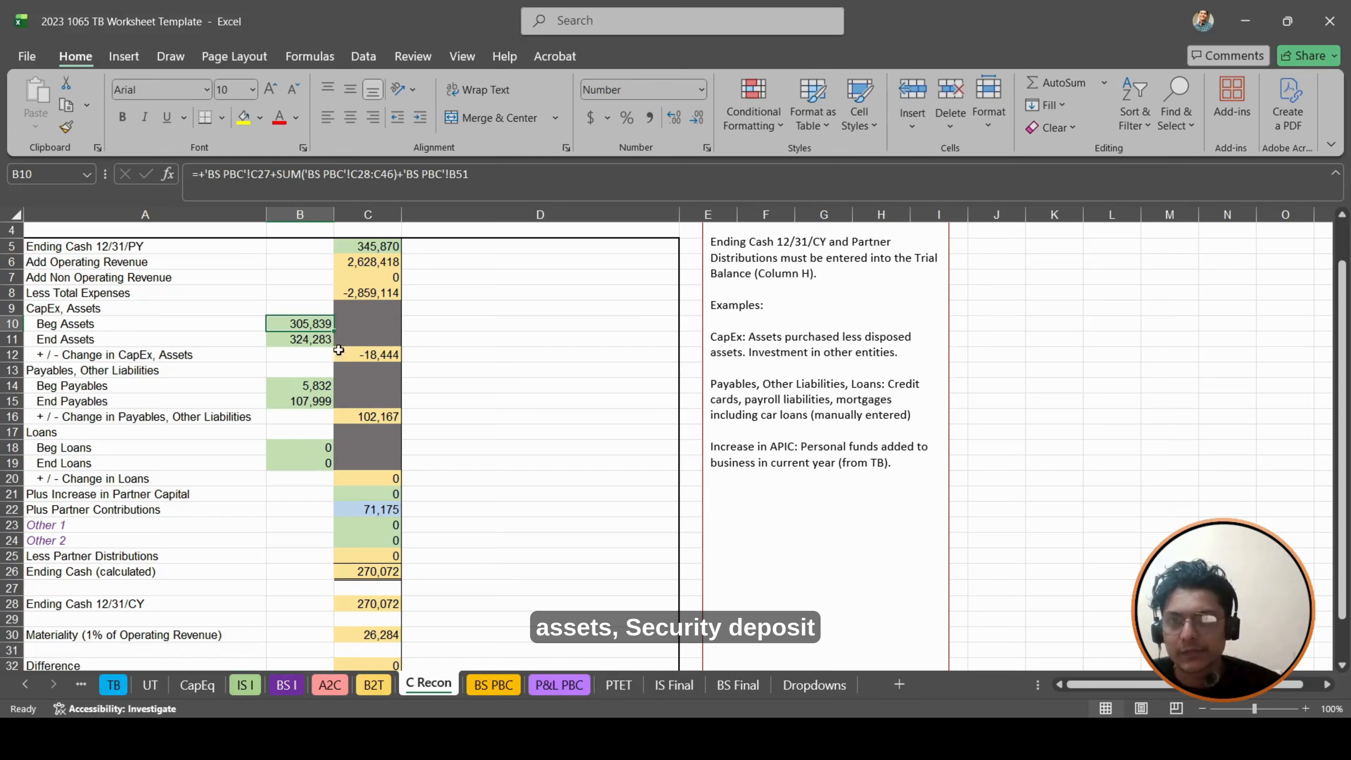
pyautogui.click(314, 345)
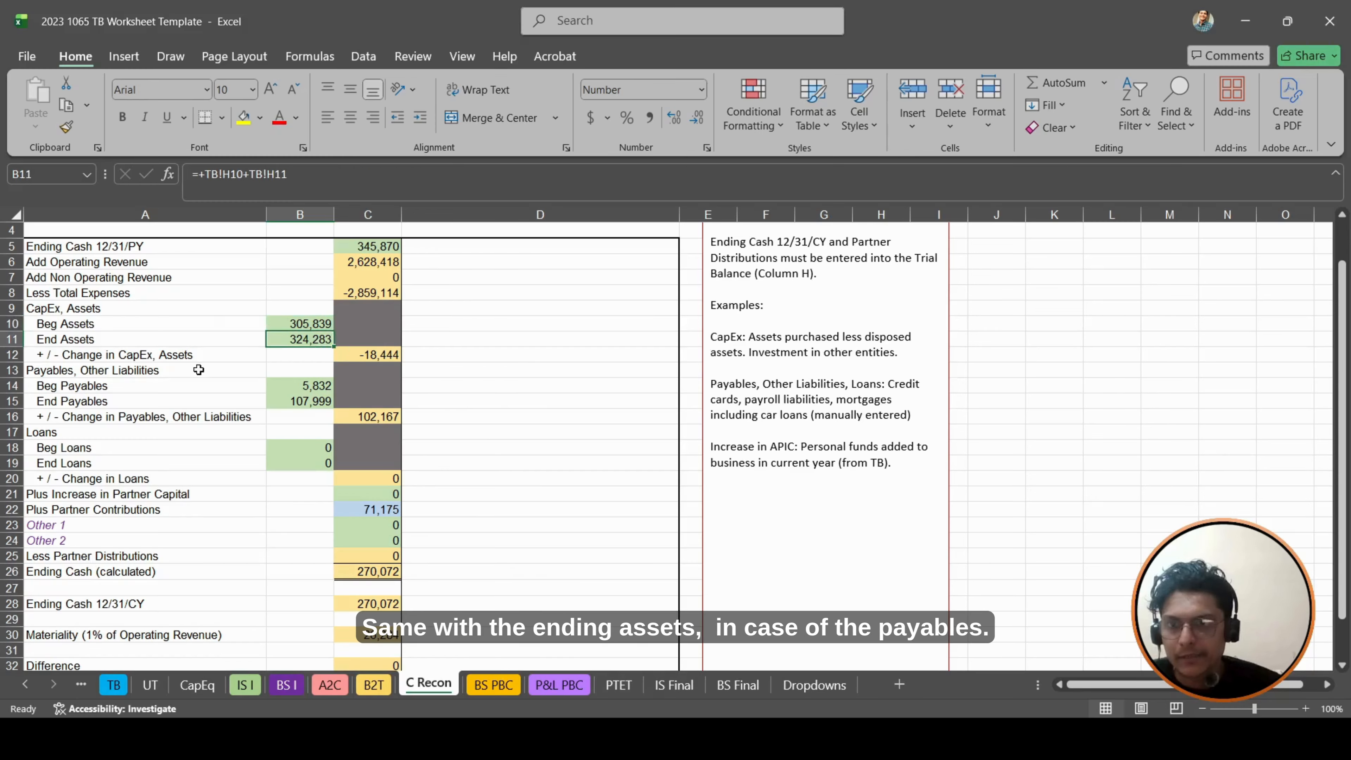
# - Review the Beg Payables formula in B14 and the Plus Partner Contributions link in C22
pyautogui.click(167, 398)
pyautogui.click(272, 387)
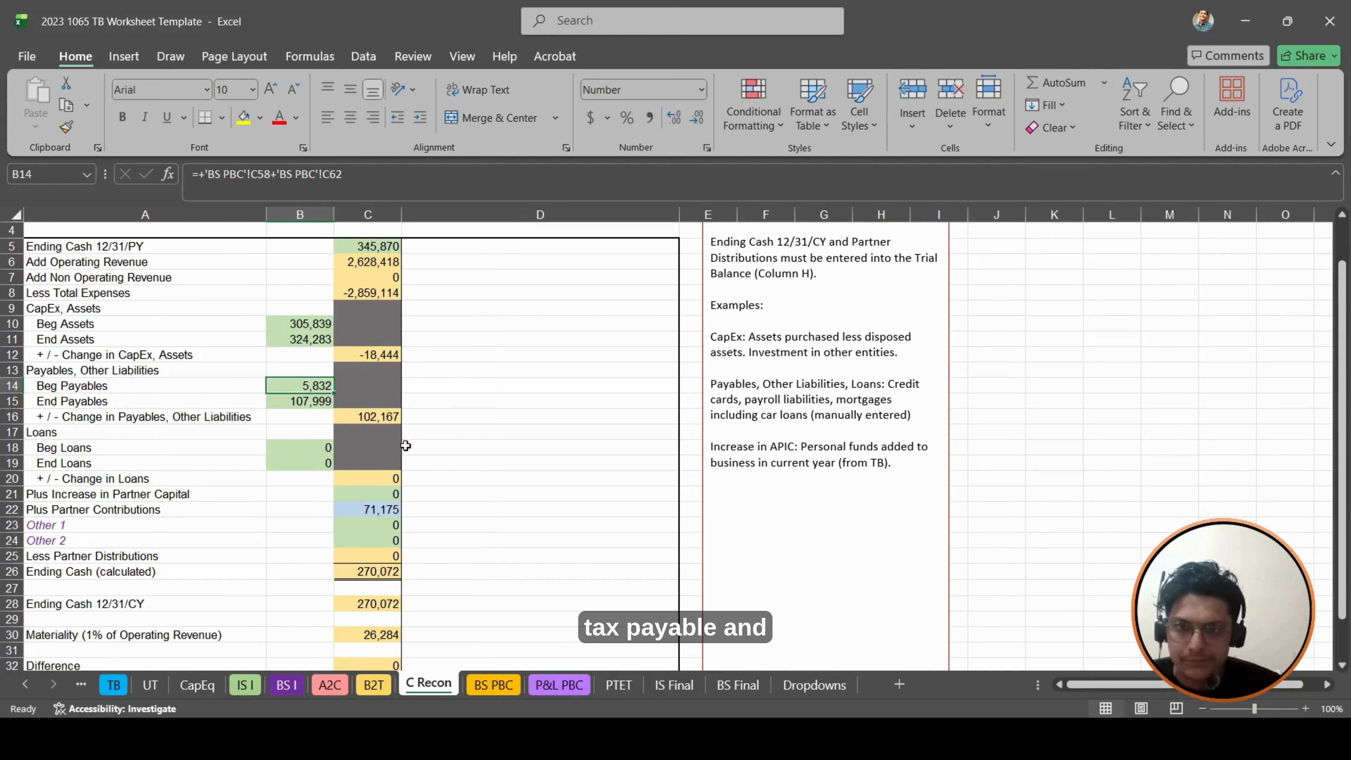
pyautogui.scroll(-3, 390, 457)
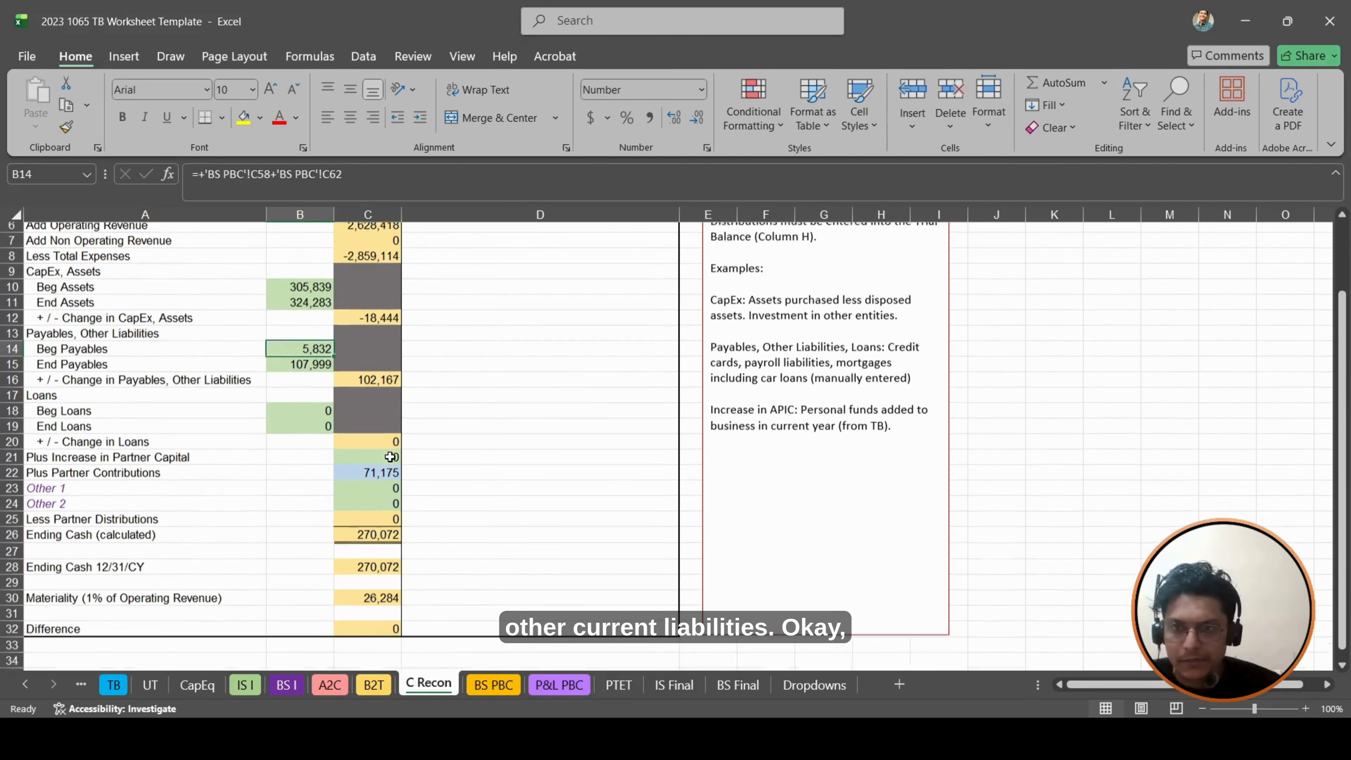
pyautogui.scroll(2, 391, 454)
pyautogui.click(374, 461)
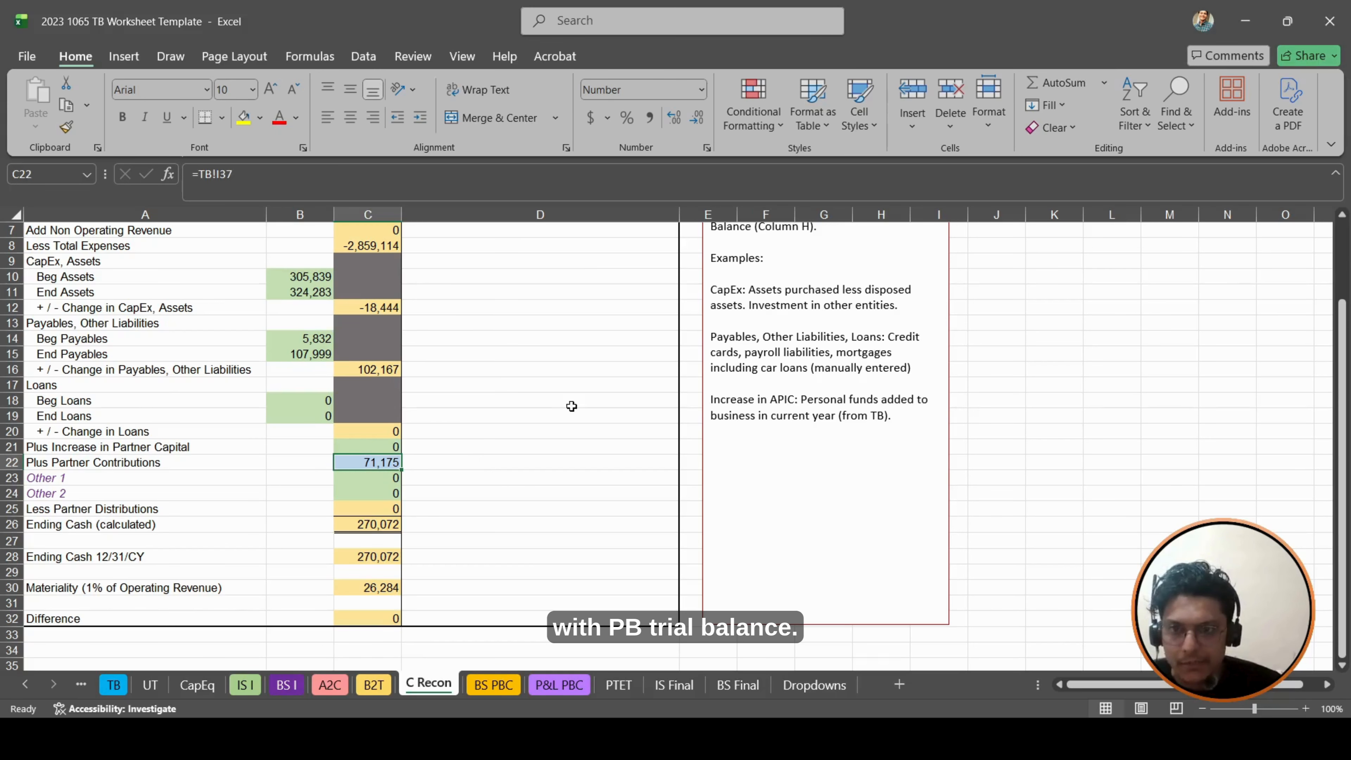
# - Examine the ranges used by the Ending Cash (calculated) formula in C26 and the Less Partner Distributions link in C25
pyautogui.scroll(-2, 572, 407)
pyautogui.scroll(1, 325, 468)
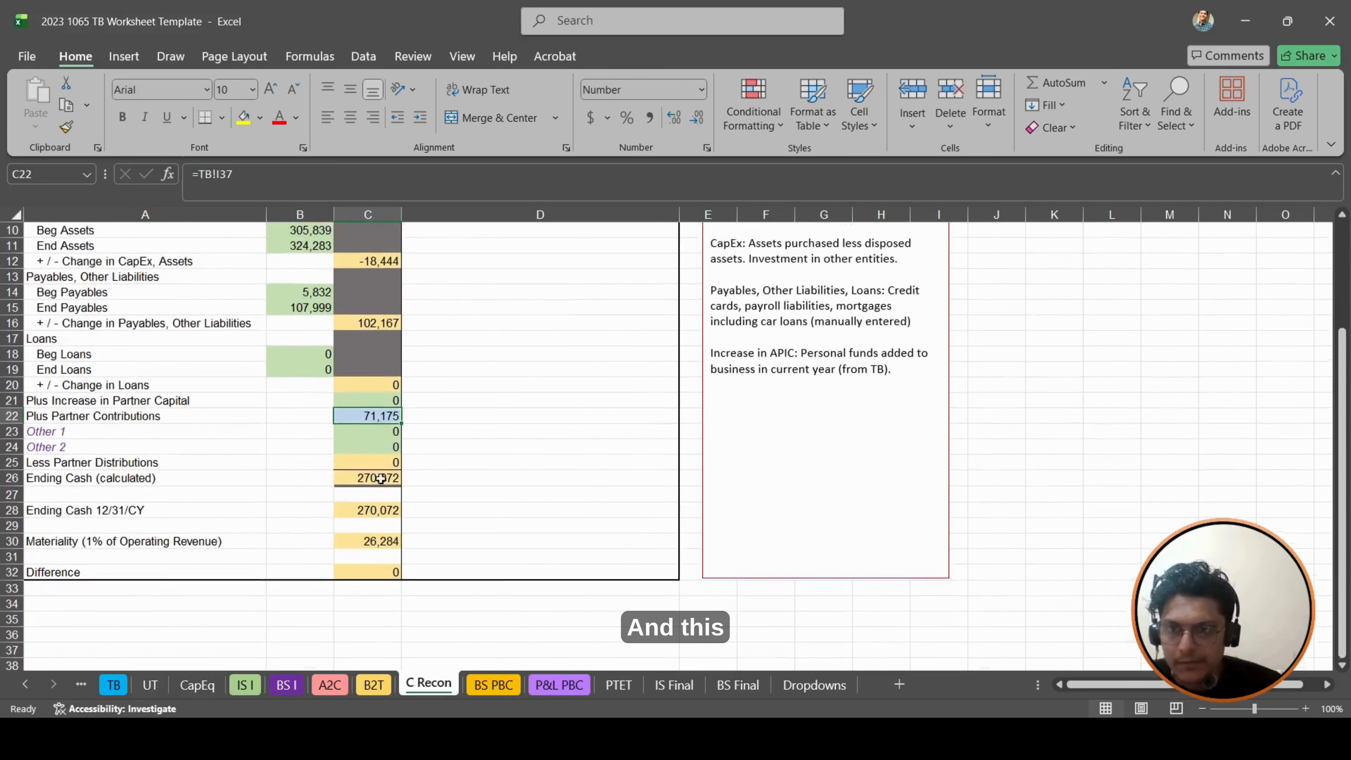
pyautogui.click(386, 477)
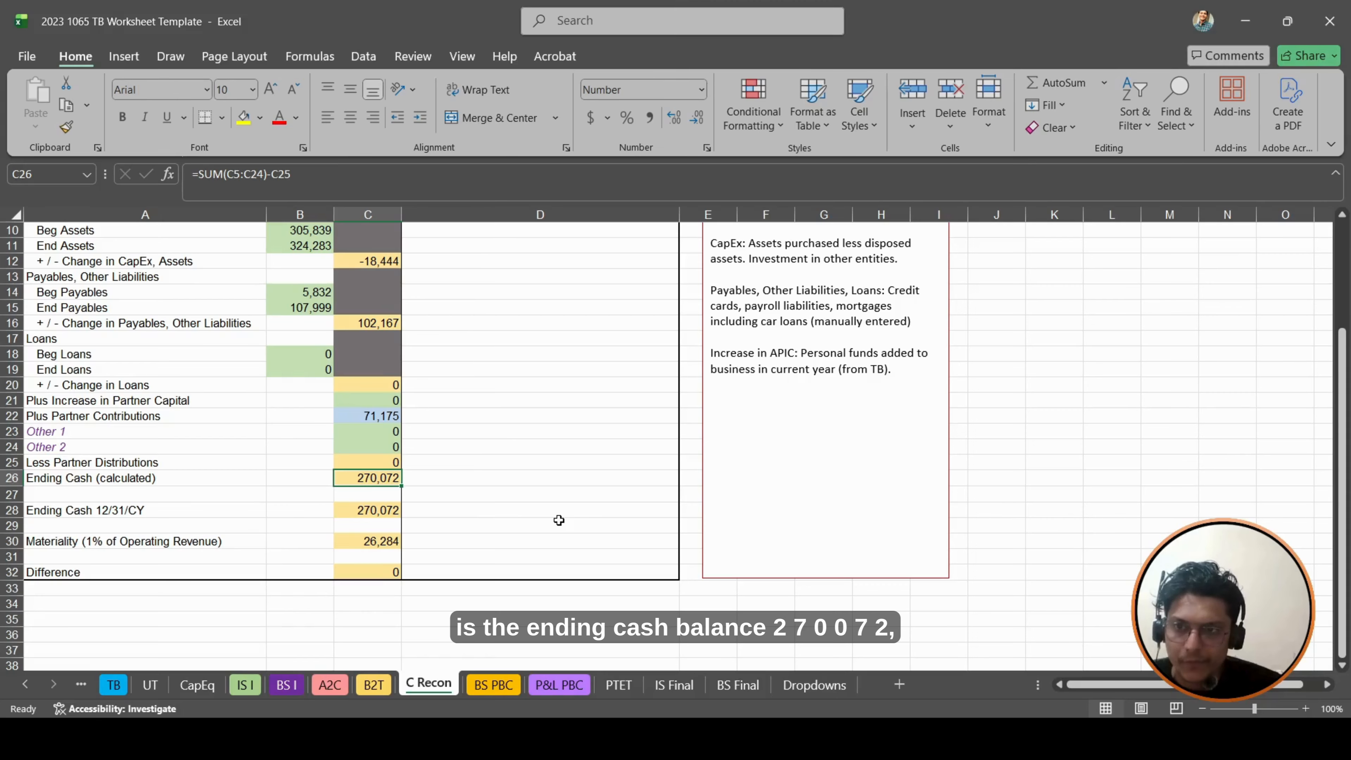
pyautogui.press('F2')
pyautogui.scroll(1, 518, 408)
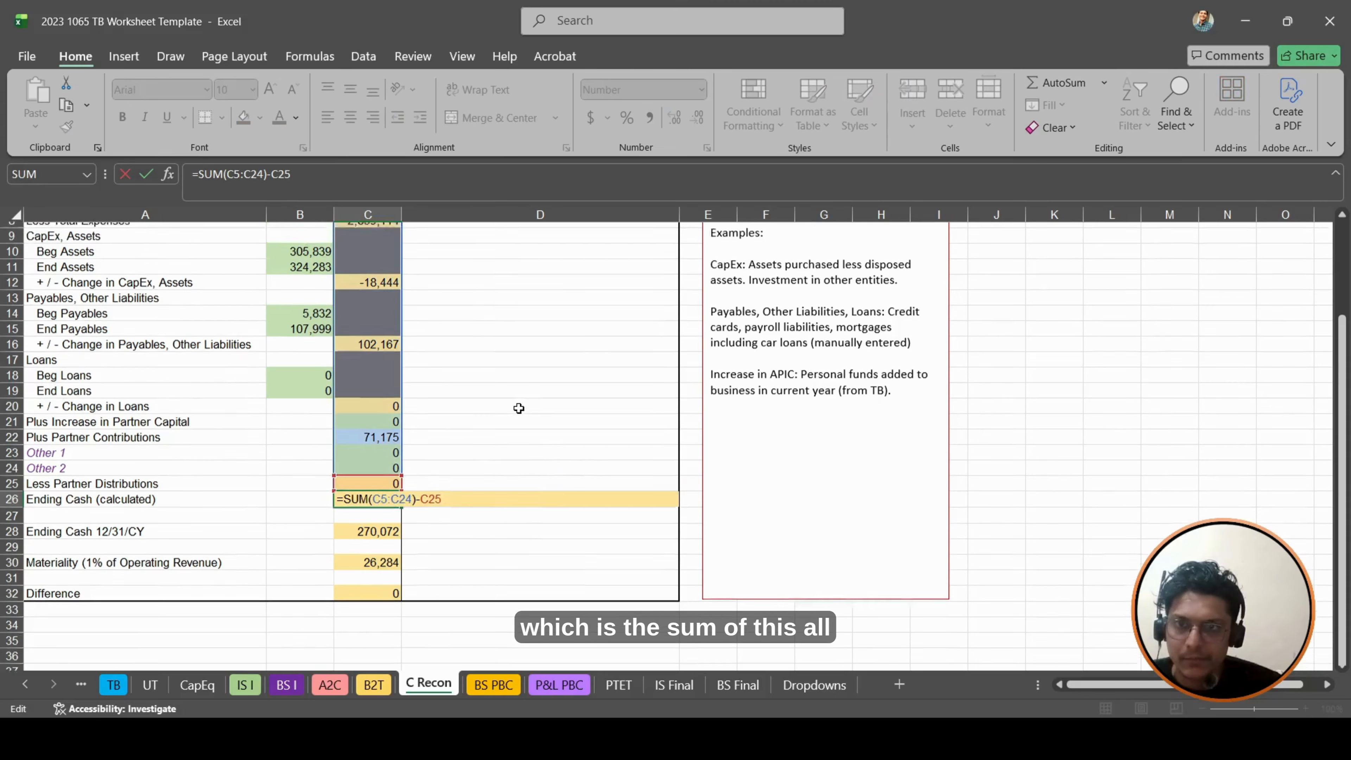
pyautogui.scroll(2, 519, 408)
pyautogui.scroll(-2, 519, 404)
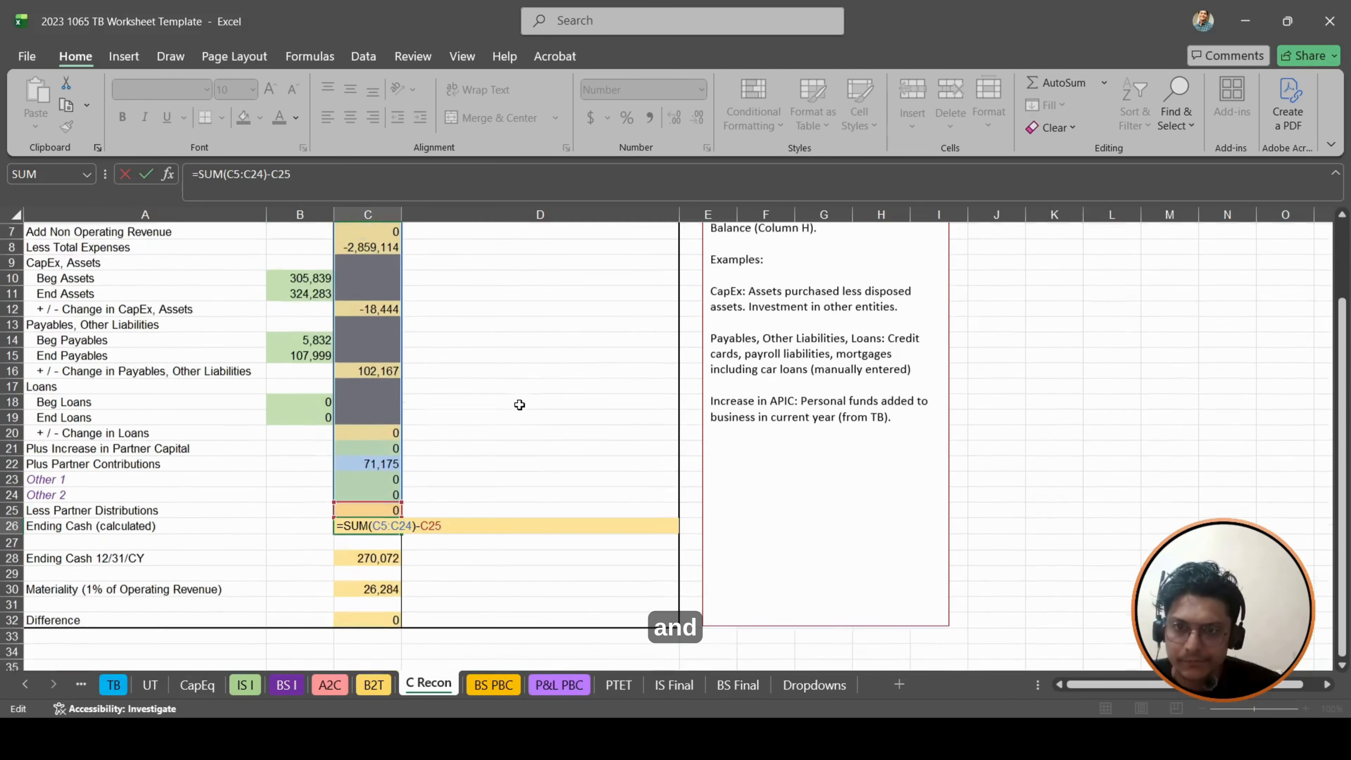
pyautogui.press('Escape')
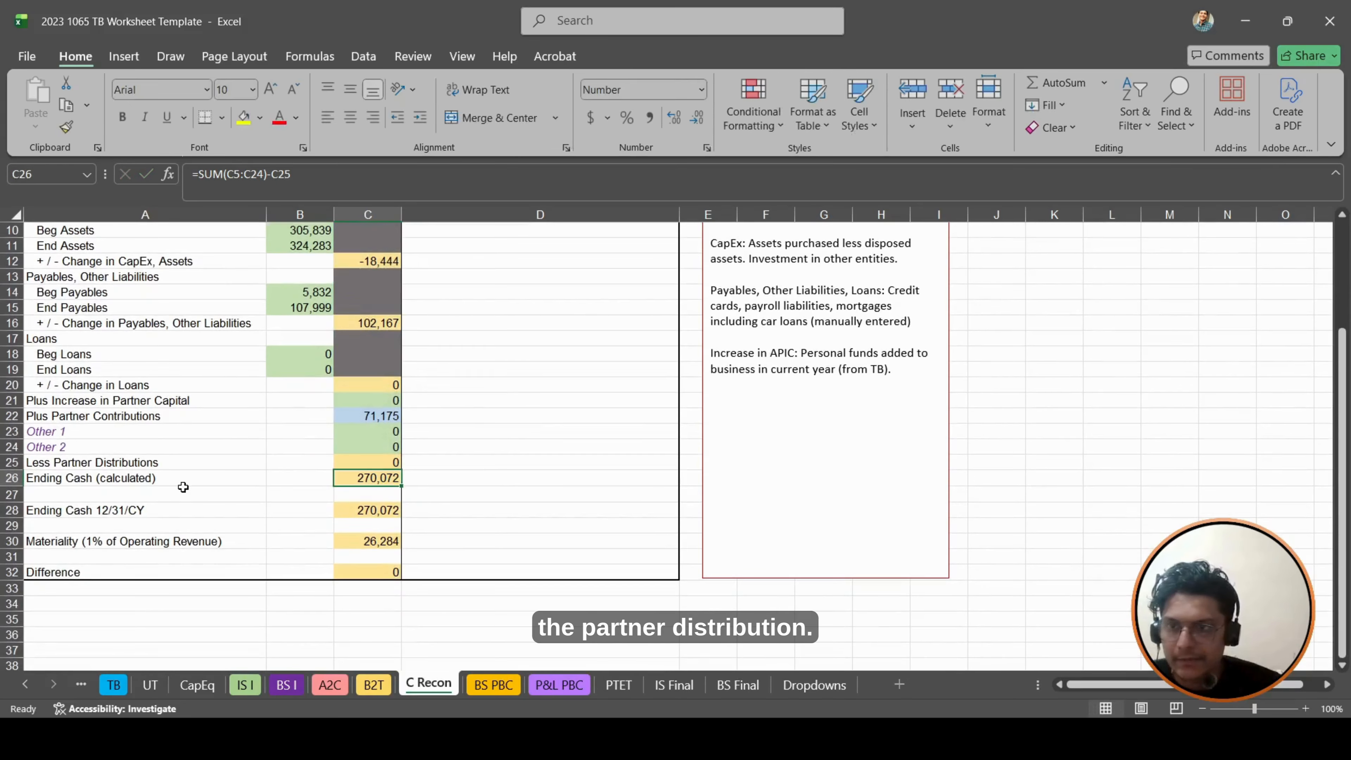
pyautogui.click(325, 461)
pyautogui.click(377, 460)
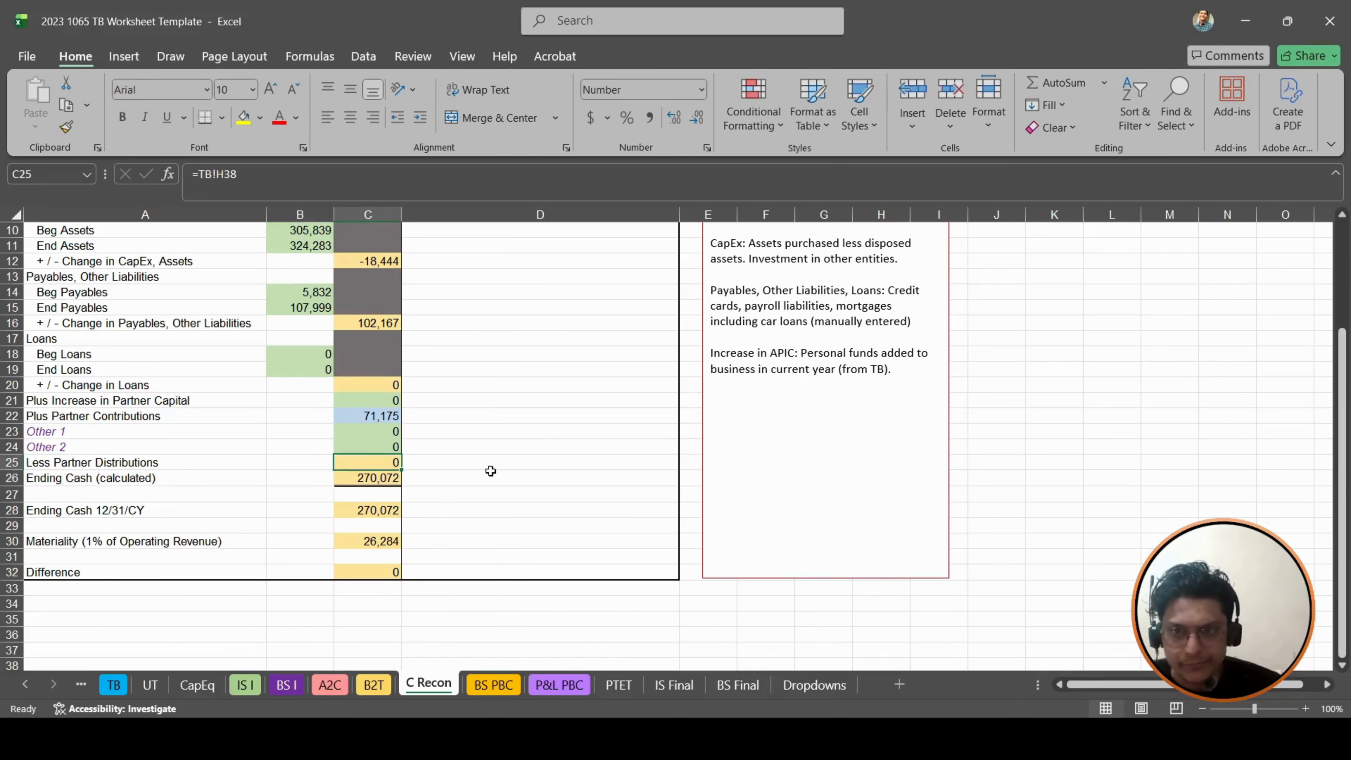
# - Compare Ending Cash 12/31/CY in C28 with the adjusted Cash balance in H8 of the TB sheet, and return to C Recon
pyautogui.scroll(-1, 434, 538)
pyautogui.click(193, 469)
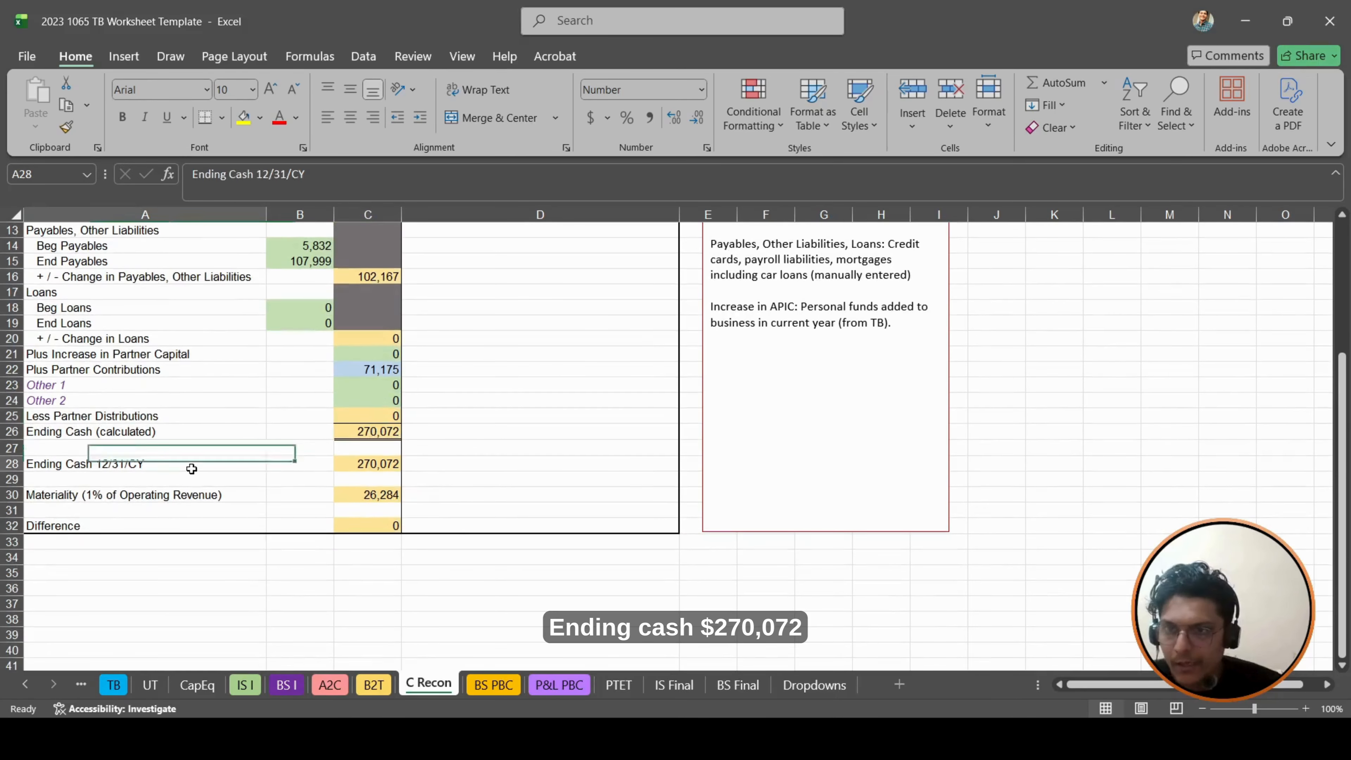
pyautogui.click(390, 466)
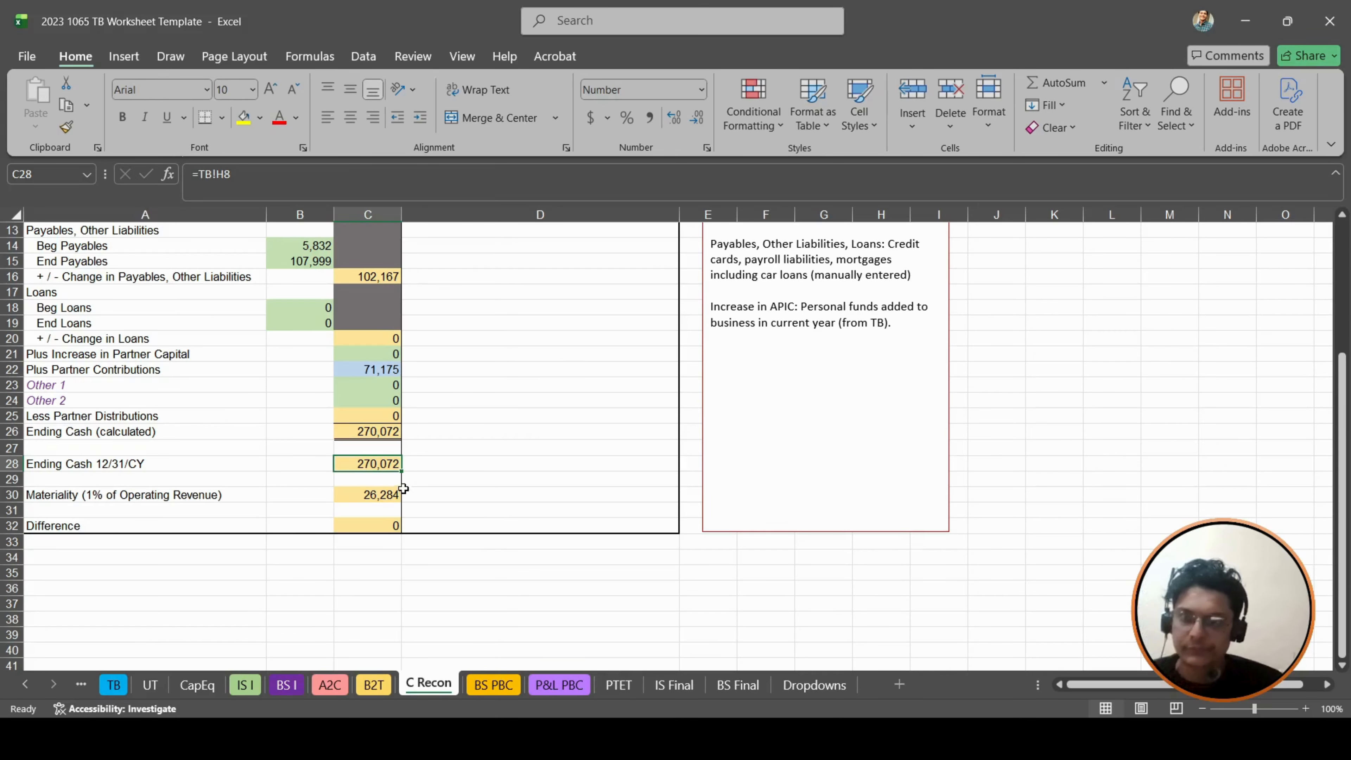
pyautogui.press('F2')
pyautogui.press('Escape')
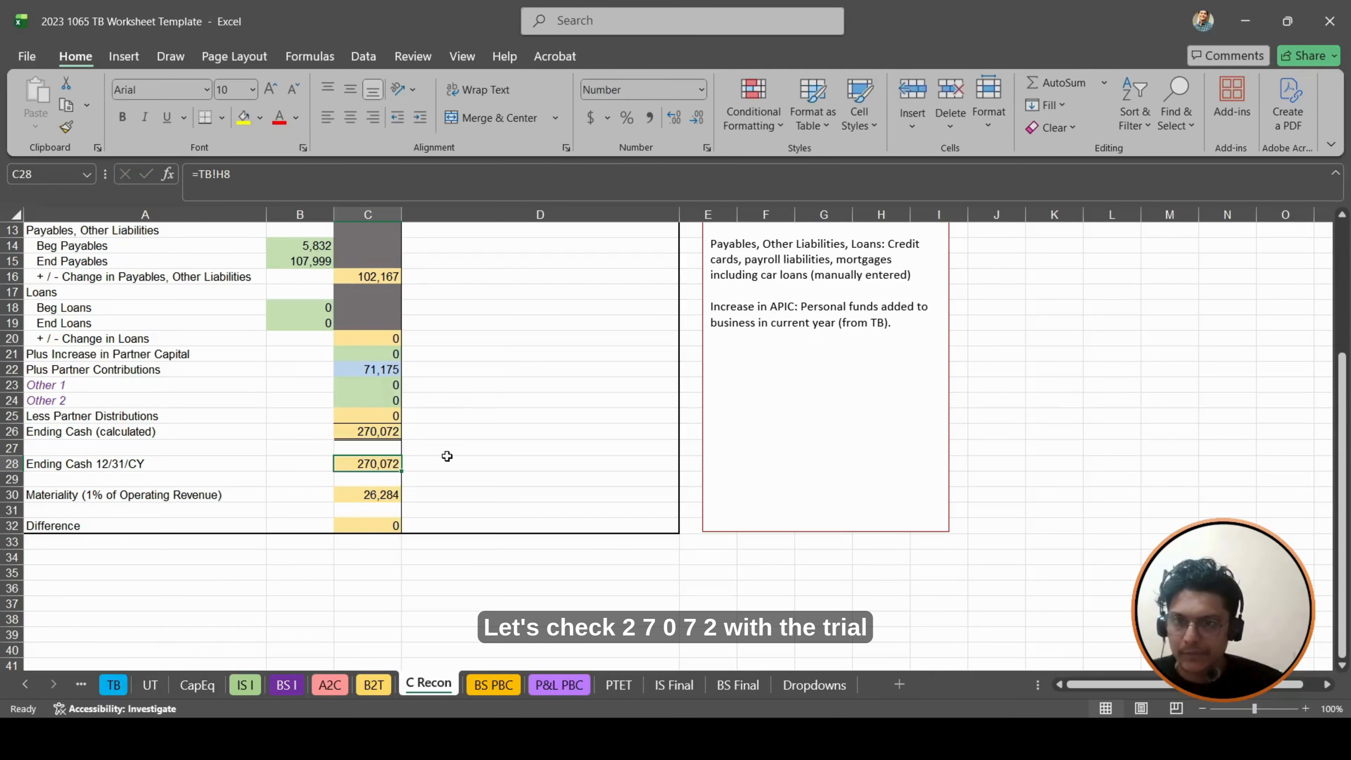
pyautogui.click(115, 685)
pyautogui.scroll(4, 478, 479)
pyautogui.click(757, 409)
pyautogui.click(427, 684)
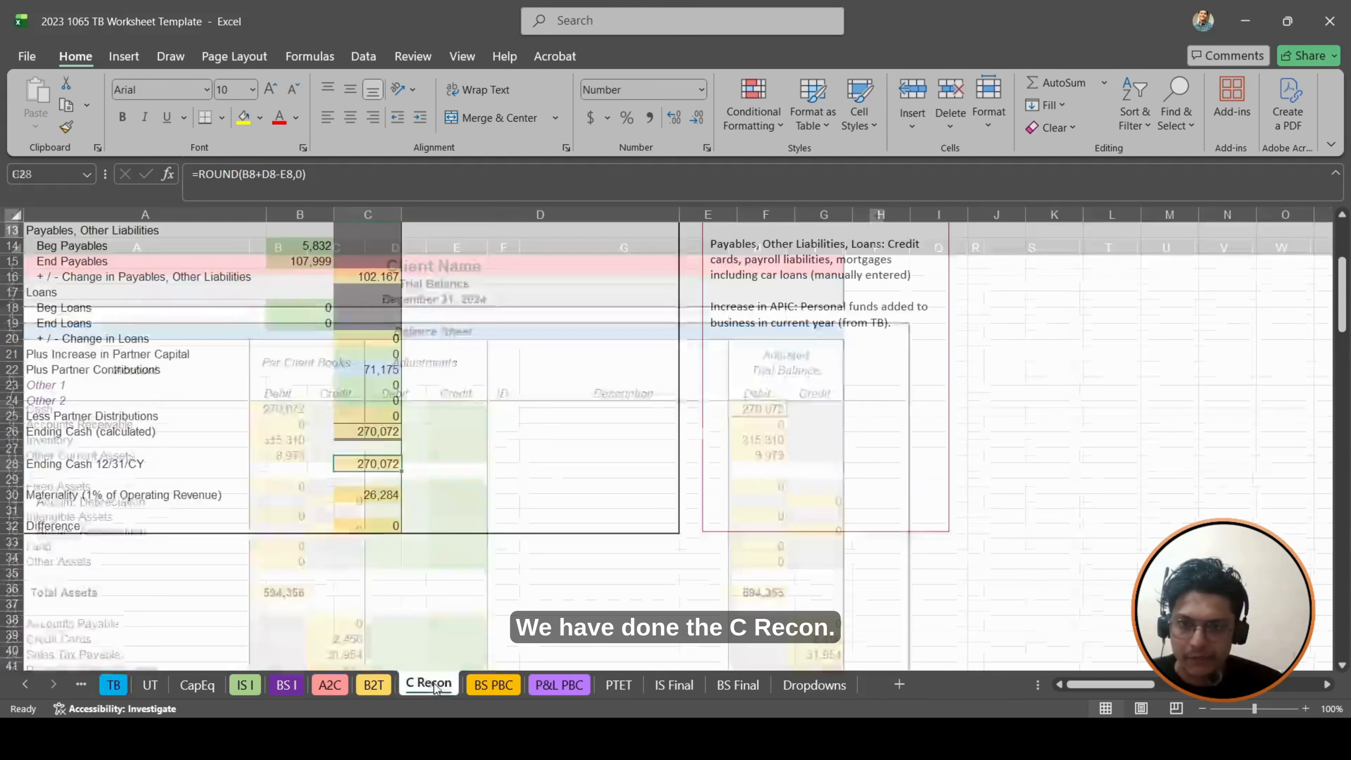
pyautogui.scroll(4, 495, 572)
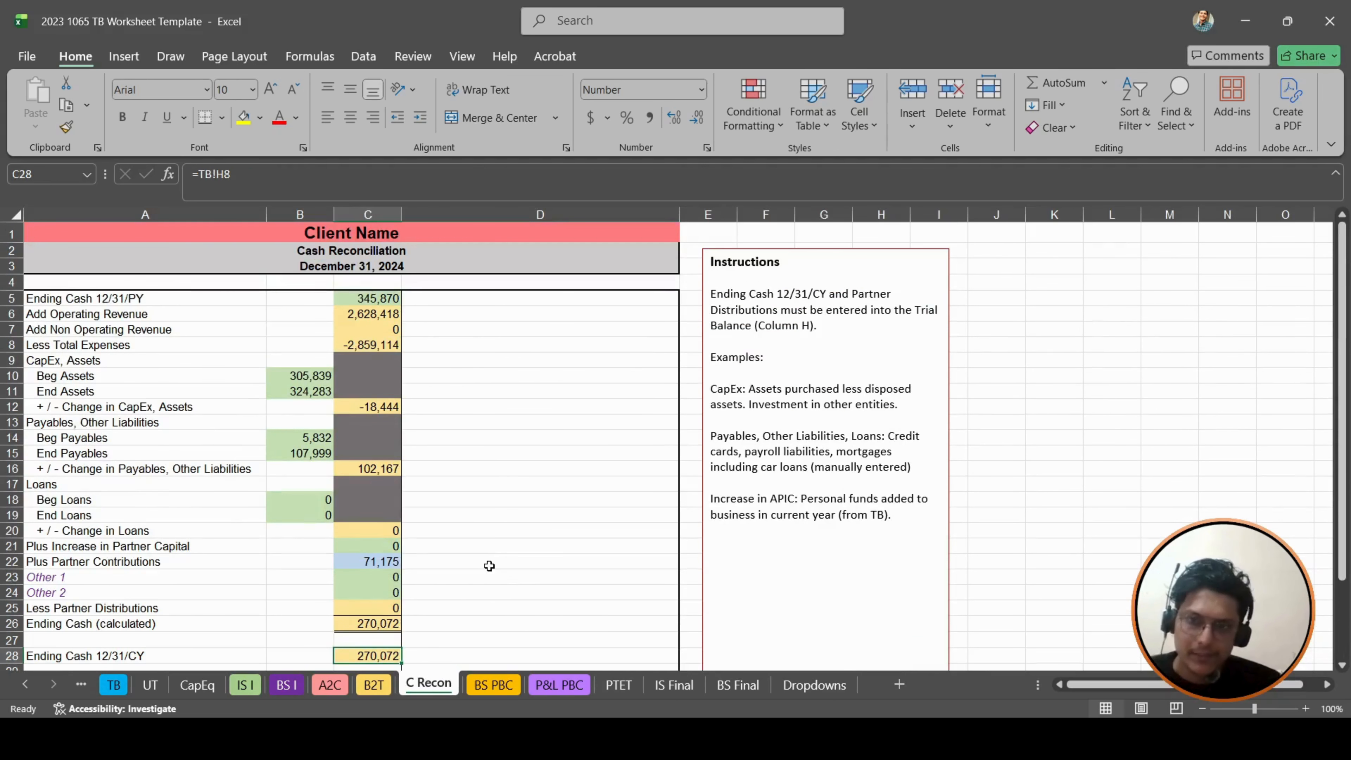
pyautogui.scroll(-5, 487, 569)
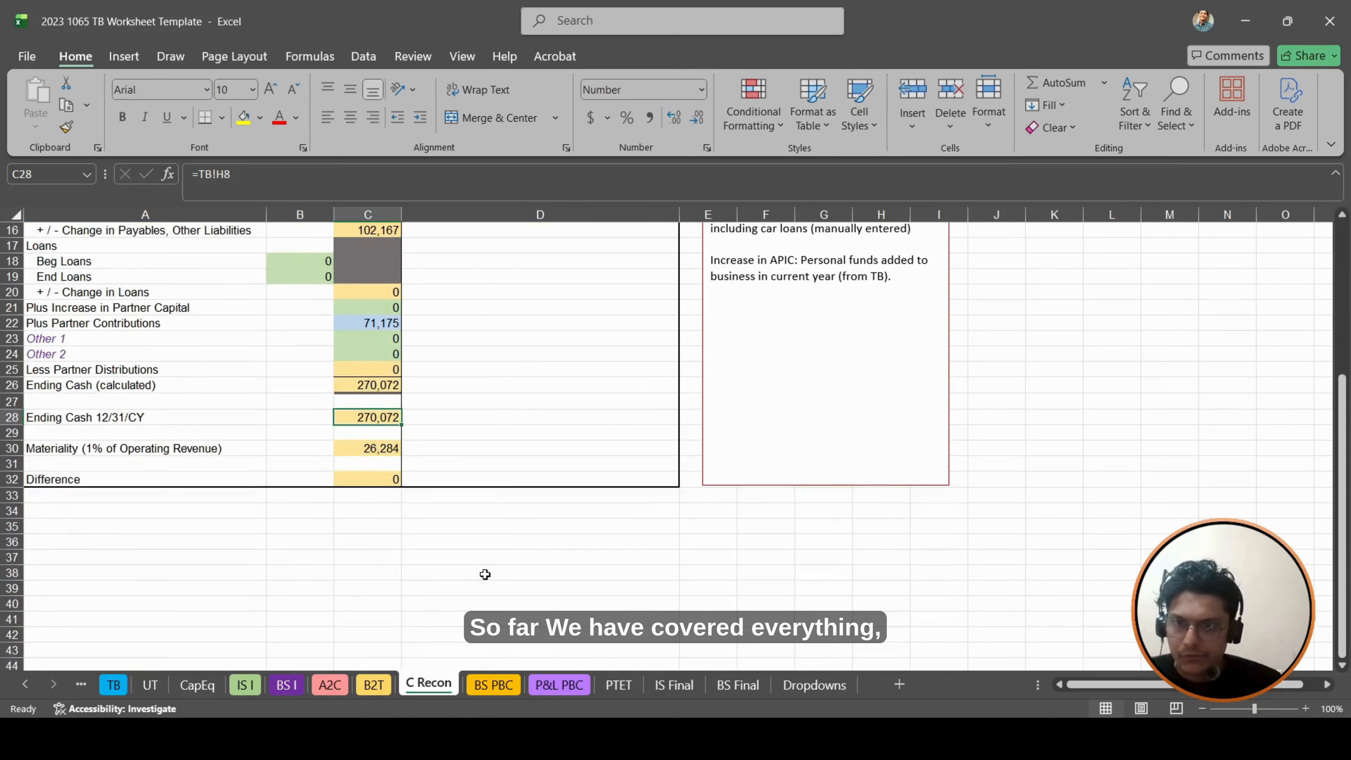
pyautogui.scroll(5, 485, 575)
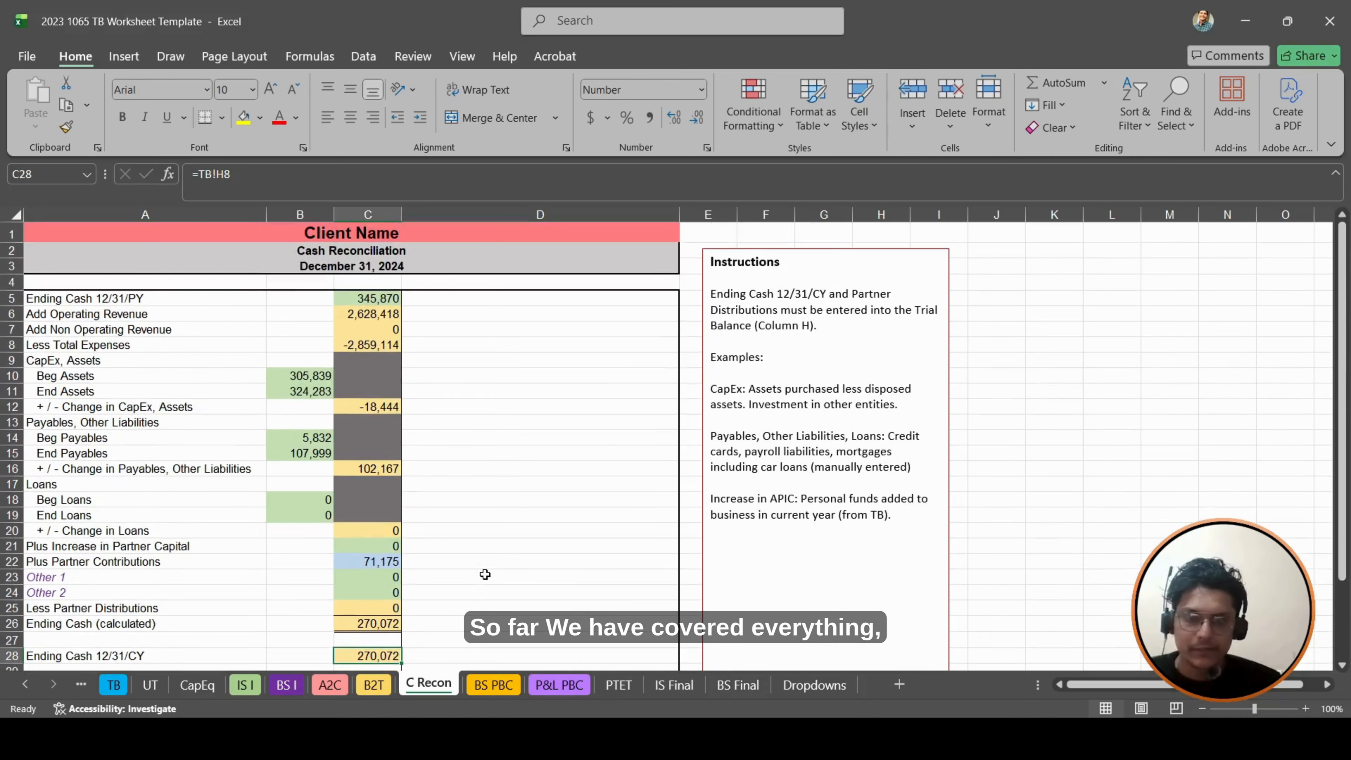
# - Review the final income statement on IS Final and the liabilities and equity sections on BS Final
pyautogui.click(674, 685)
pyautogui.scroll(-8, 412, 455)
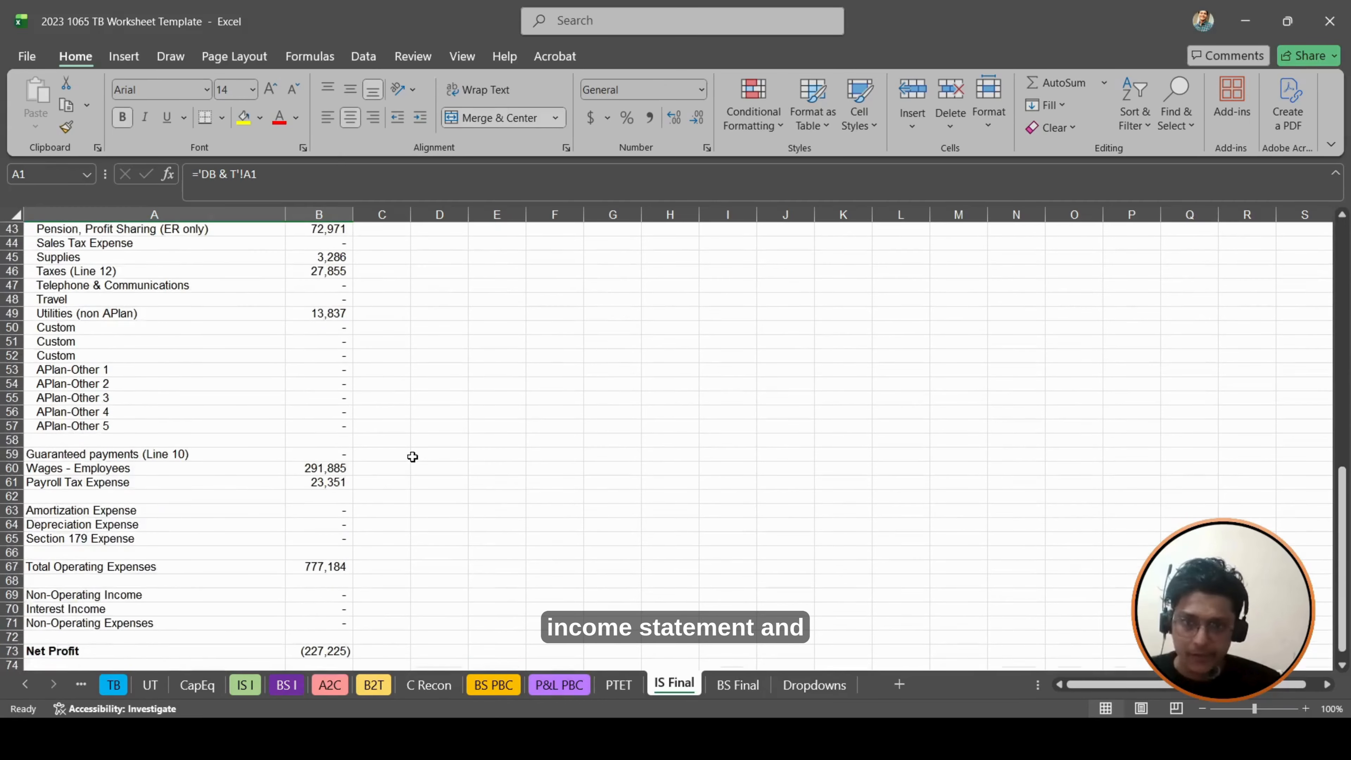
pyautogui.scroll(15, 426, 450)
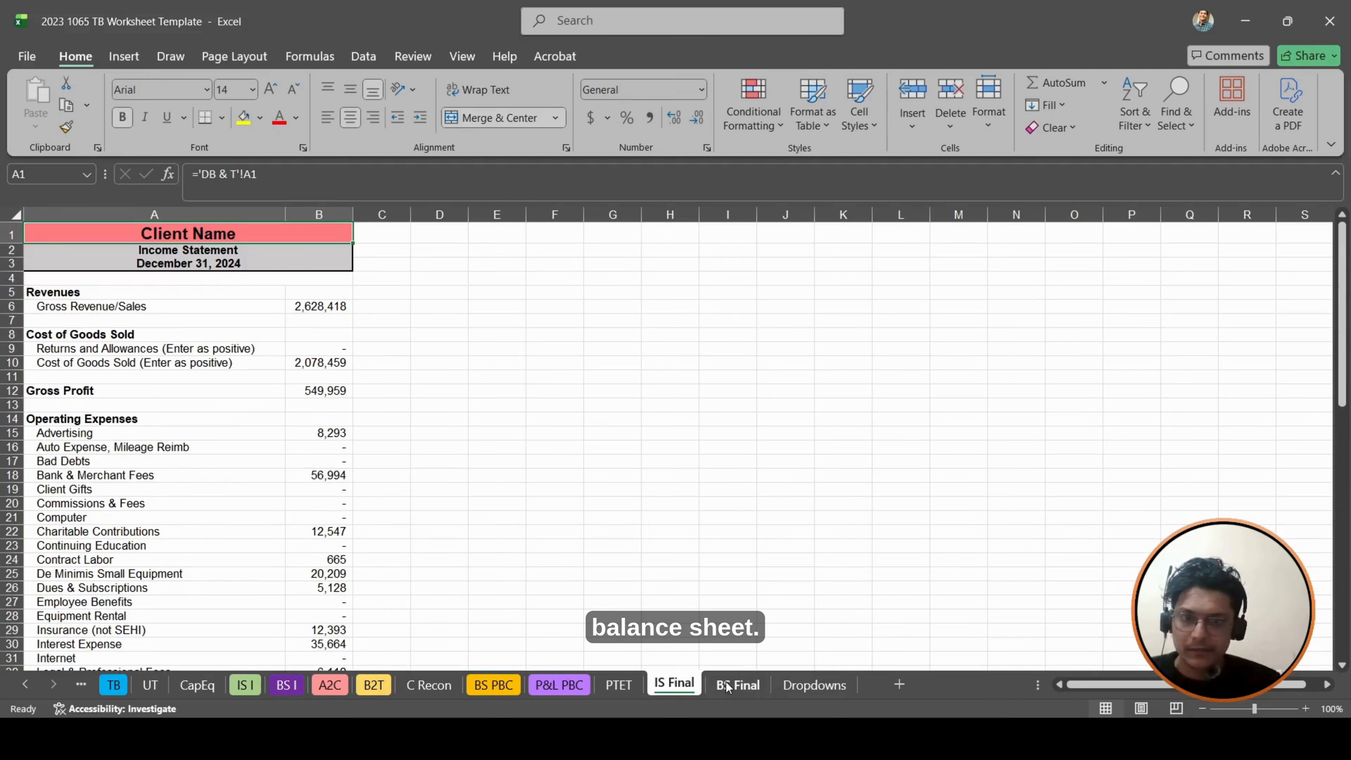
pyautogui.click(737, 685)
pyautogui.scroll(-1, 449, 430)
pyautogui.scroll(-8, 449, 430)
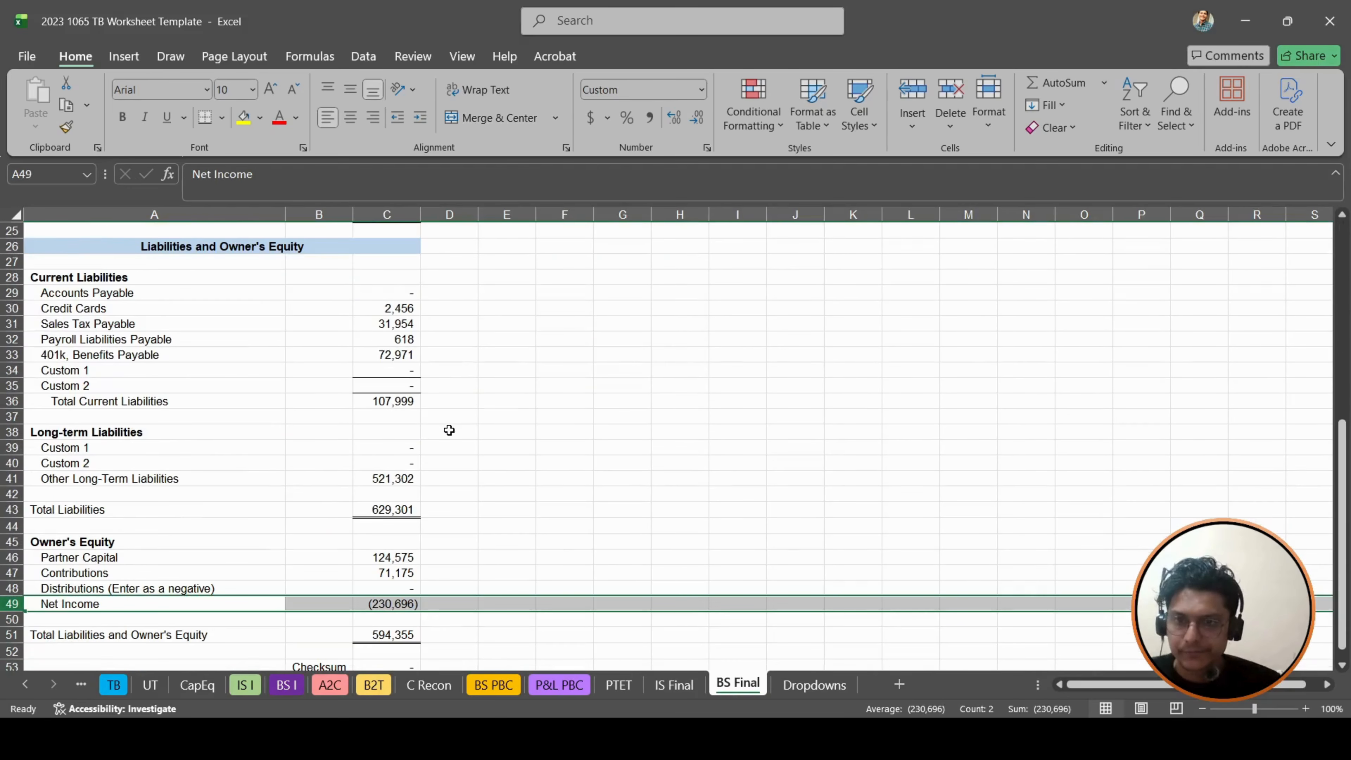
pyautogui.scroll(-2, 449, 430)
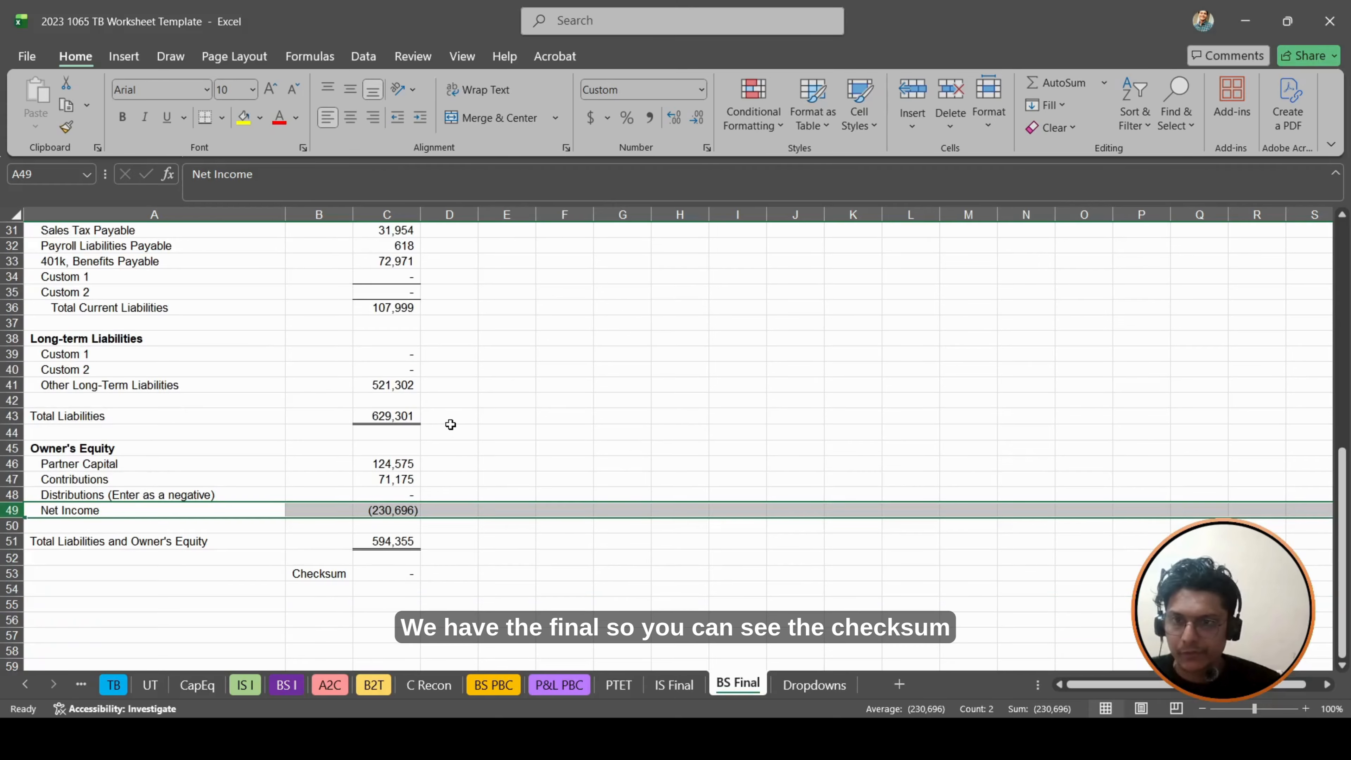
# - Inspect the Checksum formula in C53 of BS Final and the cells it references
pyautogui.click(397, 577)
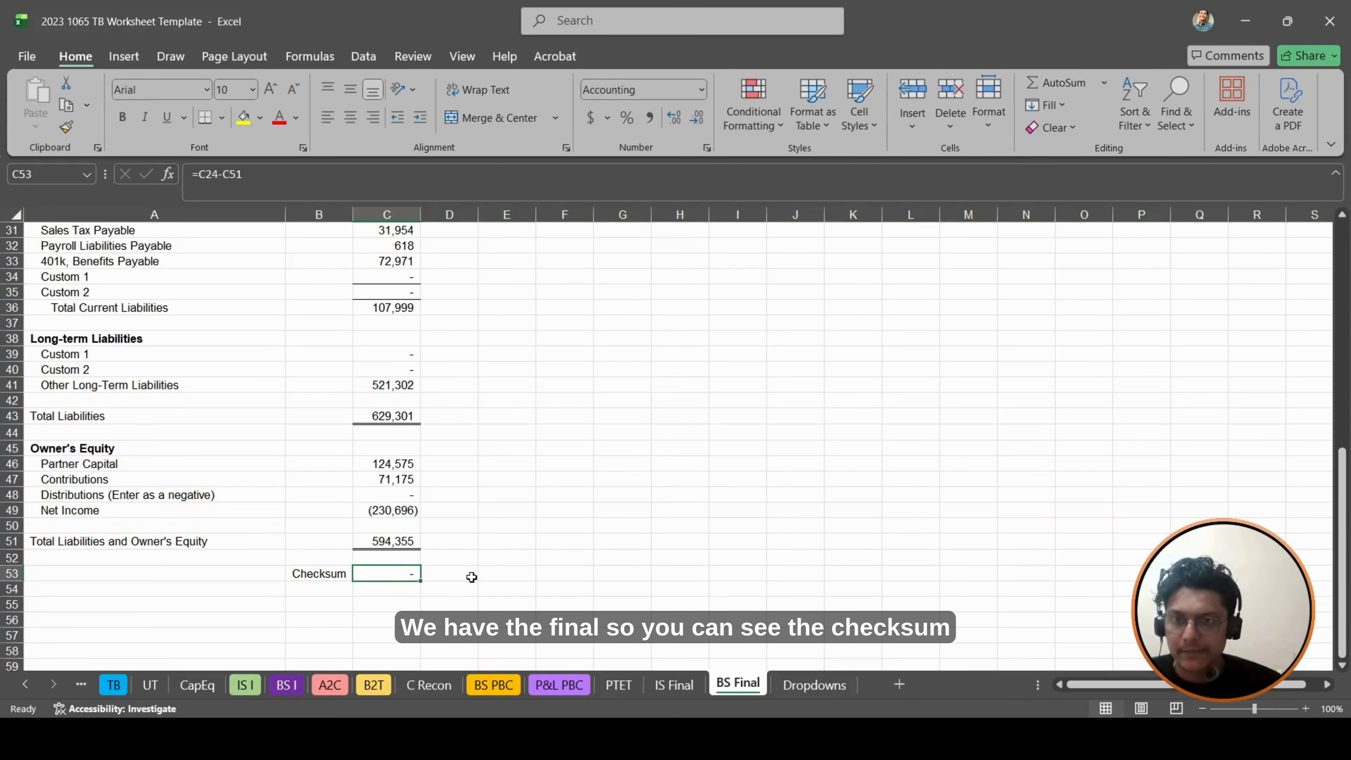
pyautogui.press('F2')
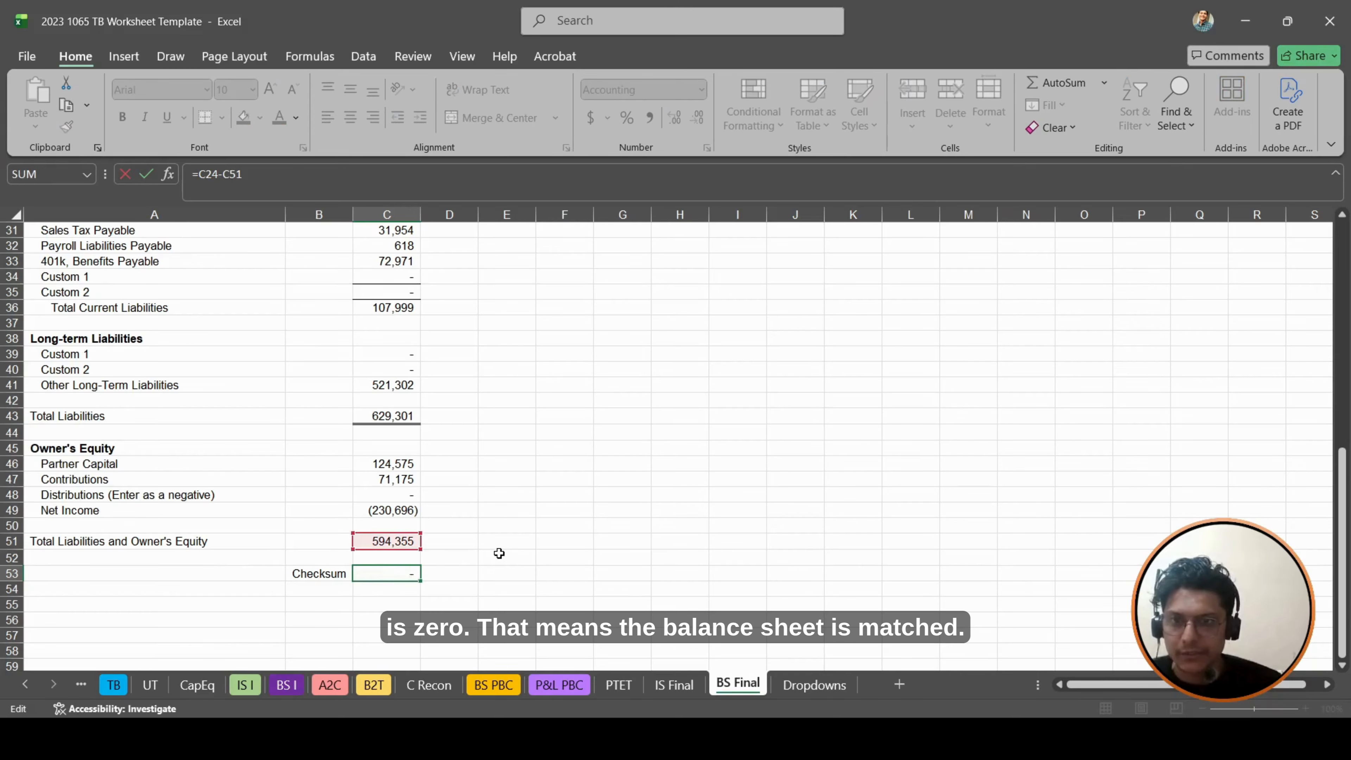
pyautogui.scroll(5, 495, 558)
pyautogui.press('Escape')
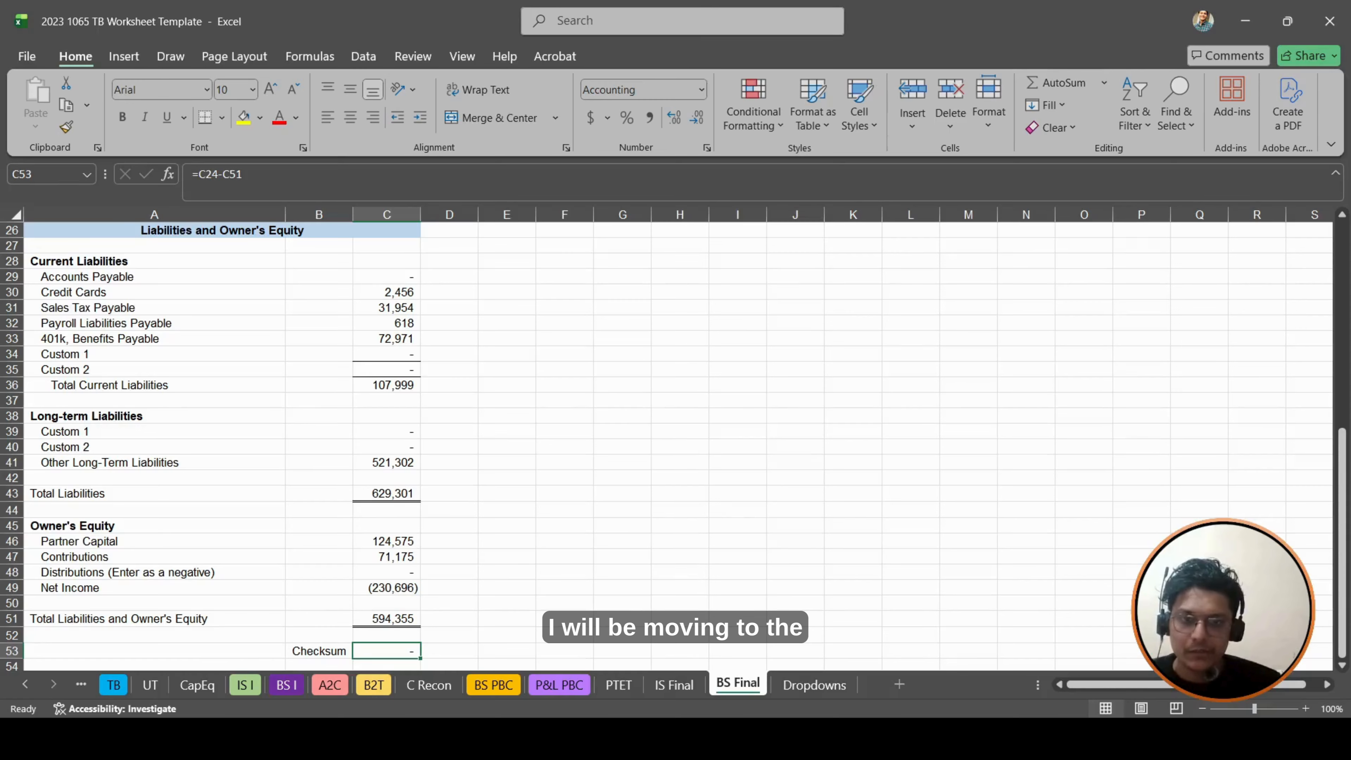
# - On the CapEq sheet, check the Per TB links for Contributions in I7 and Allocated Net Income in I9
pyautogui.hotkey('alt', 'Tab')
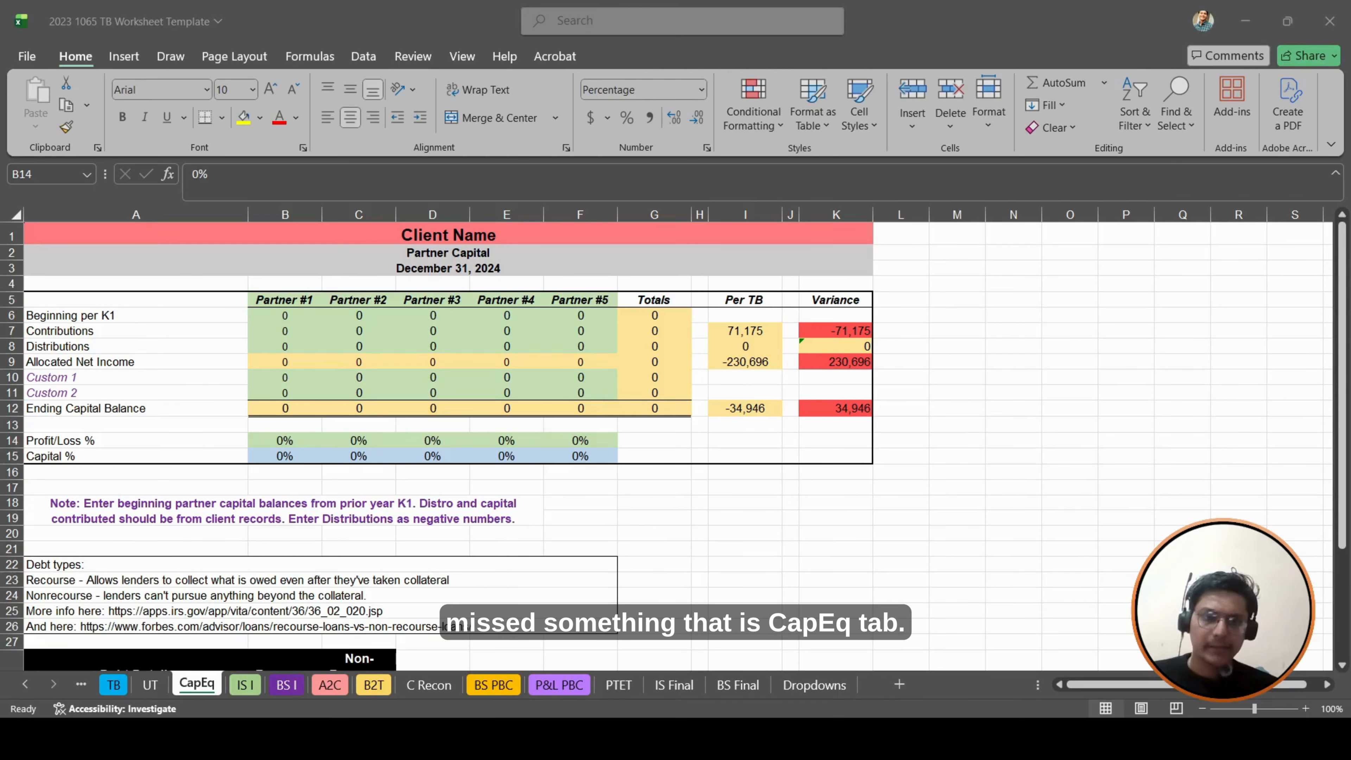
pyautogui.click(362, 262)
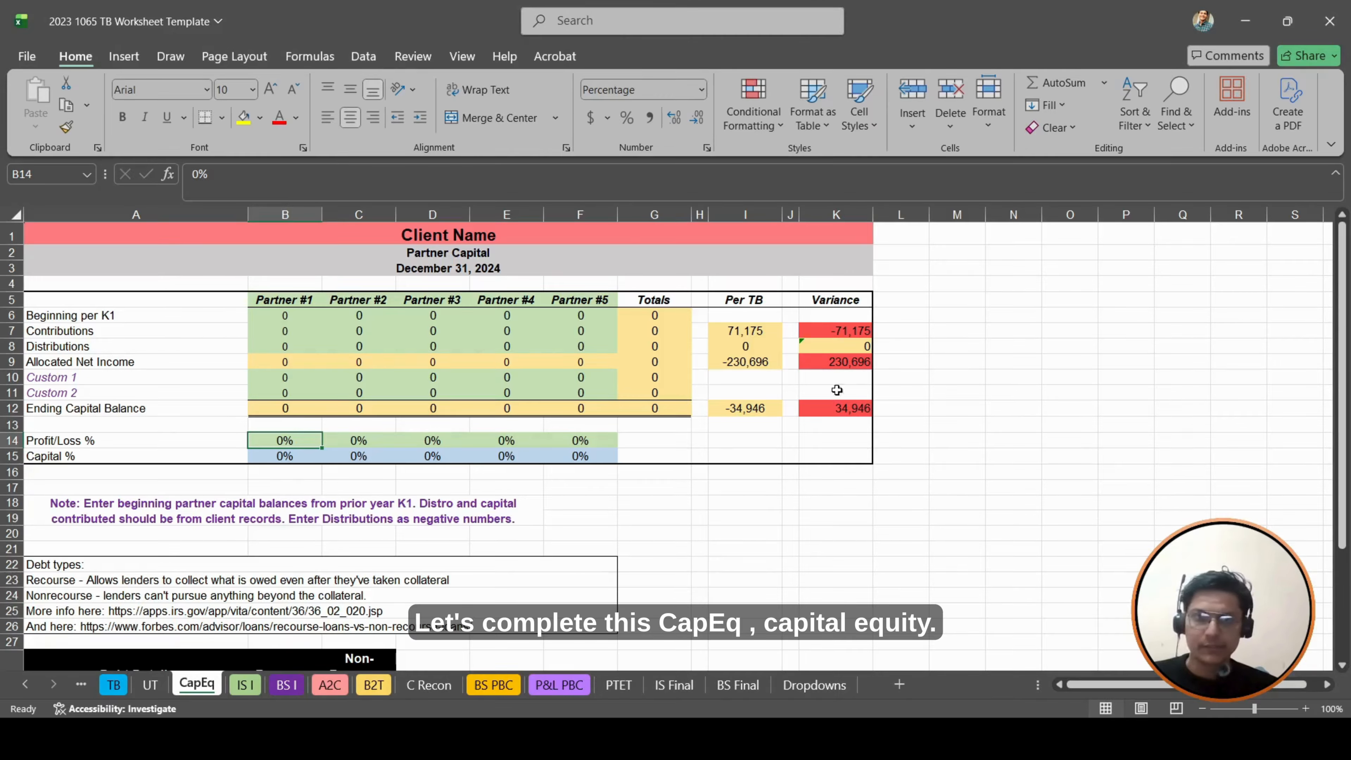
pyautogui.click(755, 341)
pyautogui.click(755, 330)
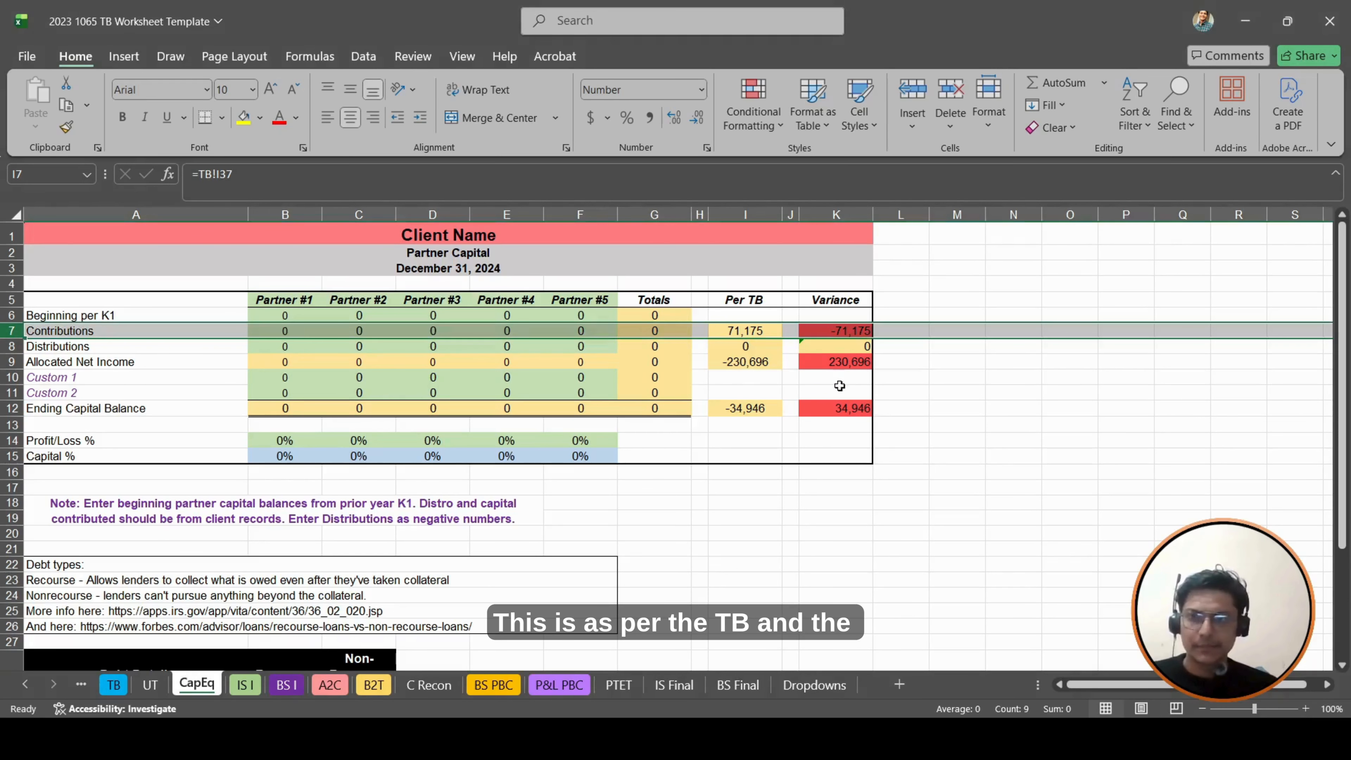
pyautogui.click(700, 361)
pyautogui.click(747, 362)
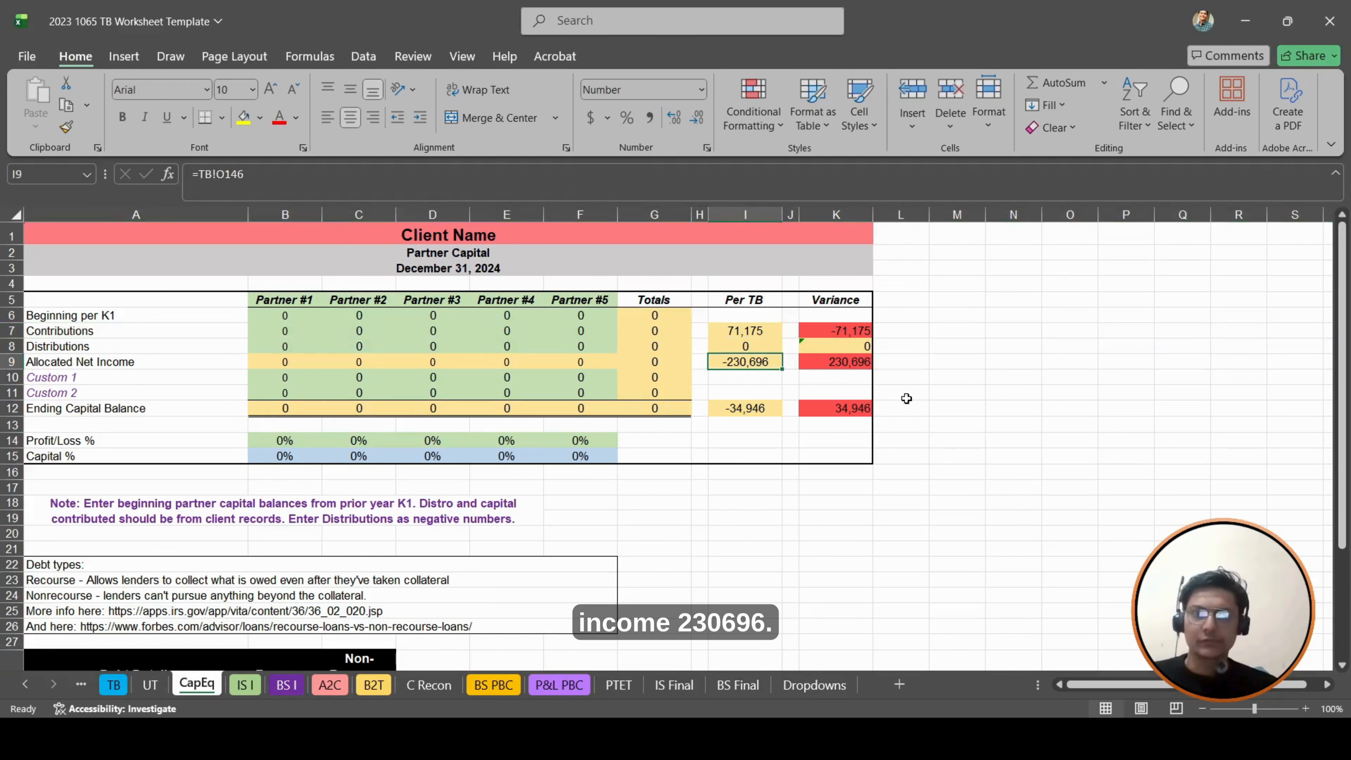
# - Set Profit/Loss % to 50% for Partner #1 in B14 and Partner #2 in C14
pyautogui.press('Up')
pyautogui.press('Left')
pyautogui.press('Left')
pyautogui.press('Left')
pyautogui.press('Down')
pyautogui.press('Left')
pyautogui.press('Left')
pyautogui.press('Down')
pyautogui.press('Down')
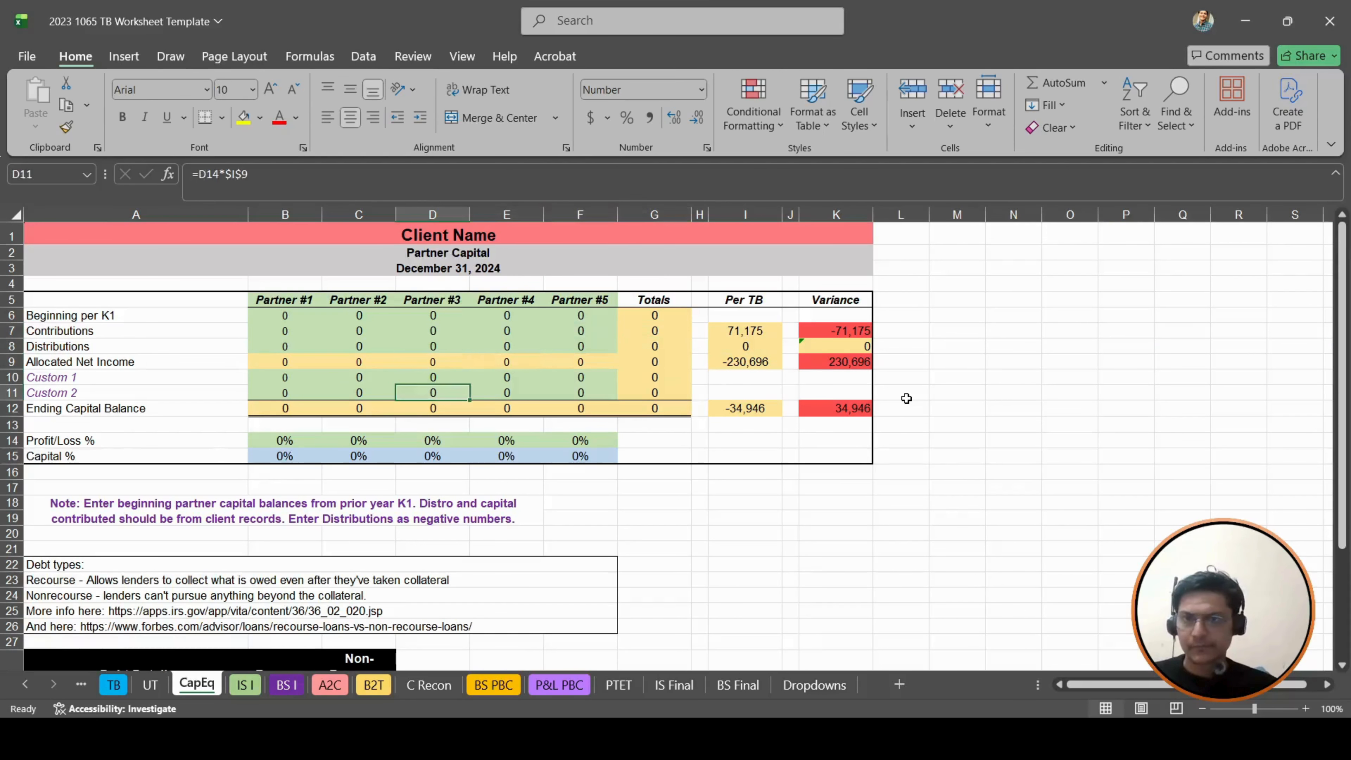
pyautogui.press('Left')
pyautogui.press('Left')
pyautogui.press('Left')
pyautogui.press('Down')
pyautogui.press('Down')
pyautogui.press('Right')
pyautogui.press('Down')
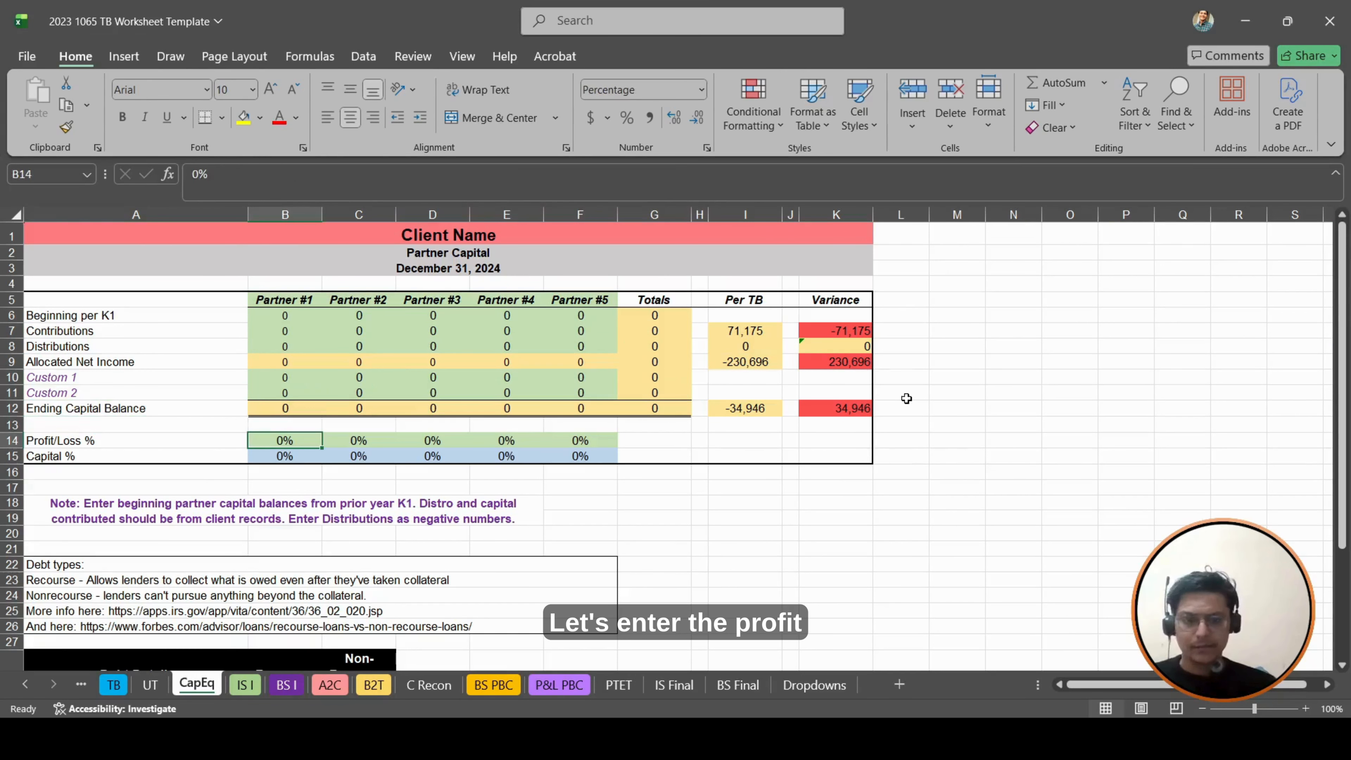
pyautogui.write('50')
pyautogui.press('Right')
pyautogui.write('50')
pyautogui.press('Return')
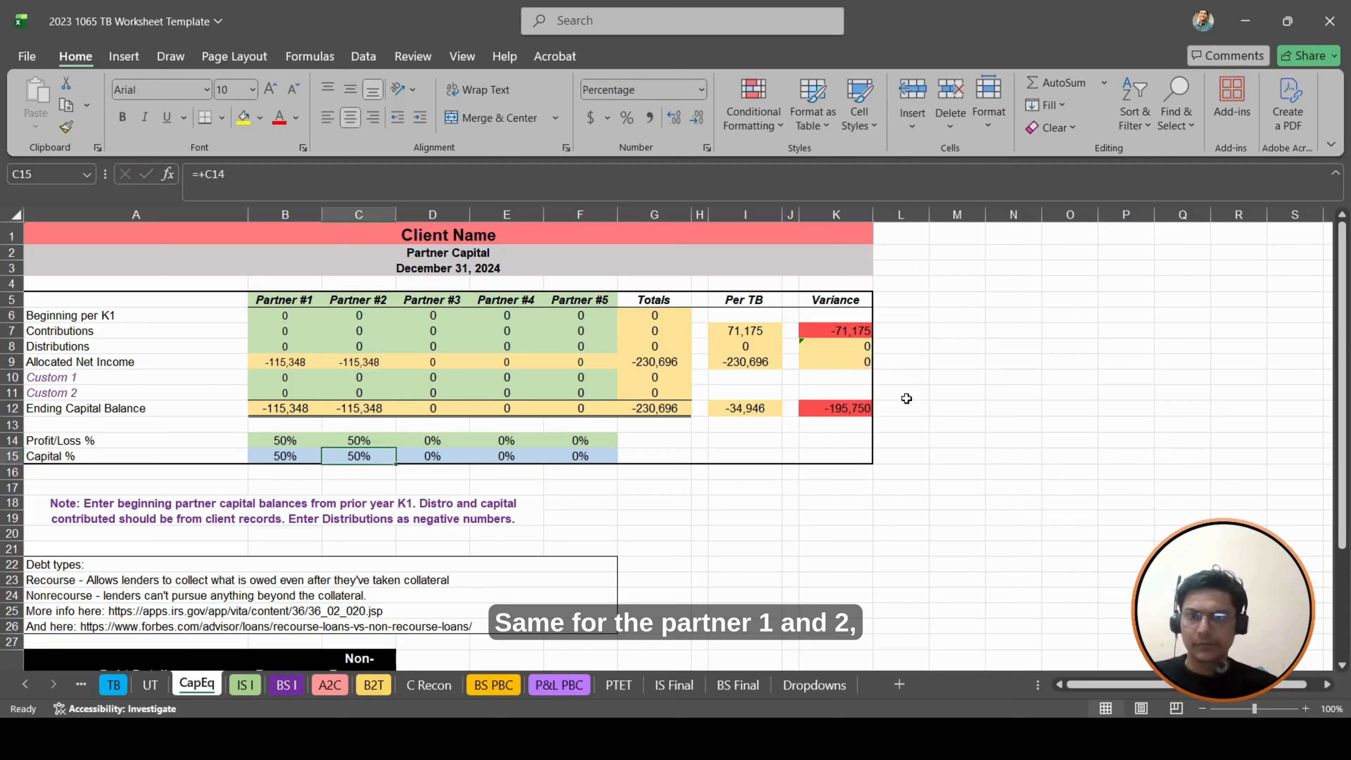
# - Review the profit/loss and capital percentages of Partners #1 and #2, and the Allocated Net Income formula in B9
pyautogui.press('Left')
pyautogui.press('Up')
pyautogui.press('Right')
pyautogui.press('Left')
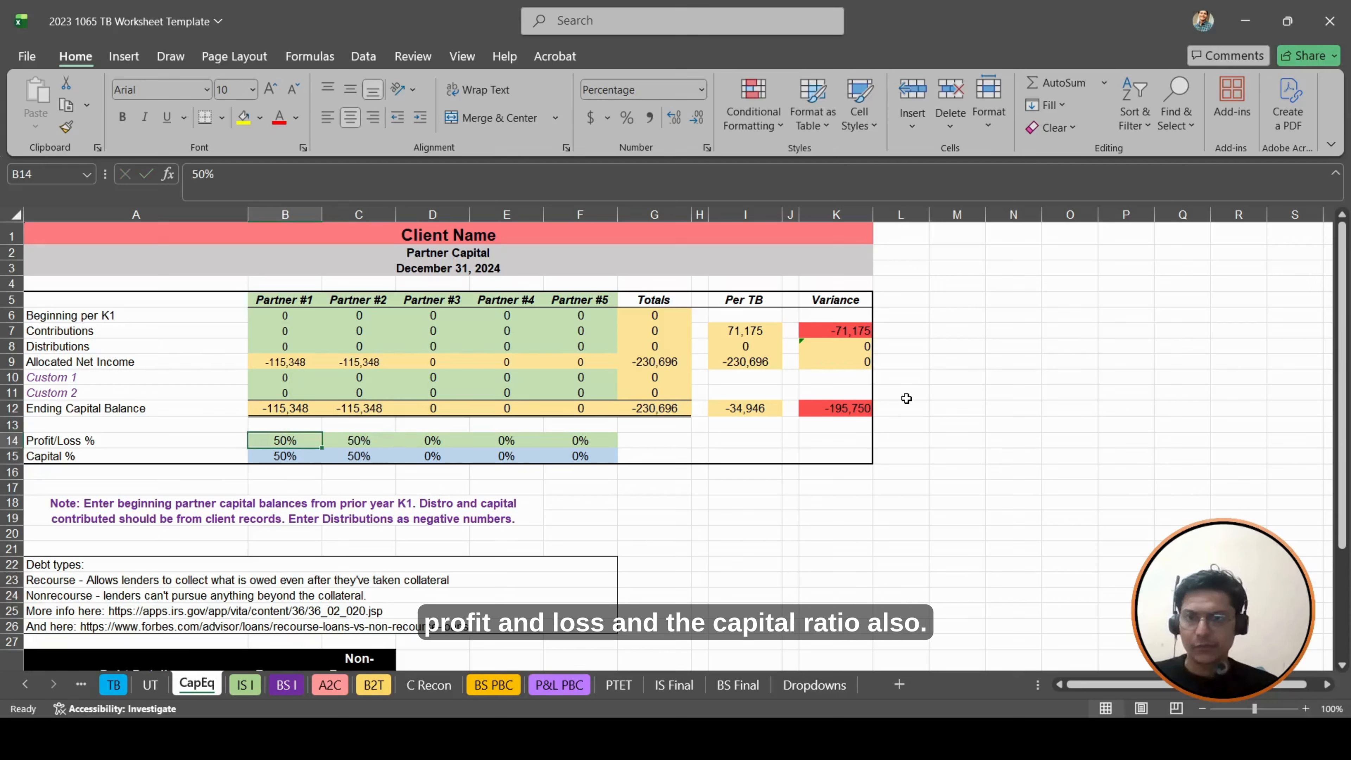
pyautogui.press('Down')
pyautogui.press('Right')
pyautogui.press('Left')
pyautogui.press('Up')
pyautogui.press('Up')
pyautogui.press('Up')
pyautogui.press('Up')
pyautogui.press('Up')
pyautogui.press('Up')
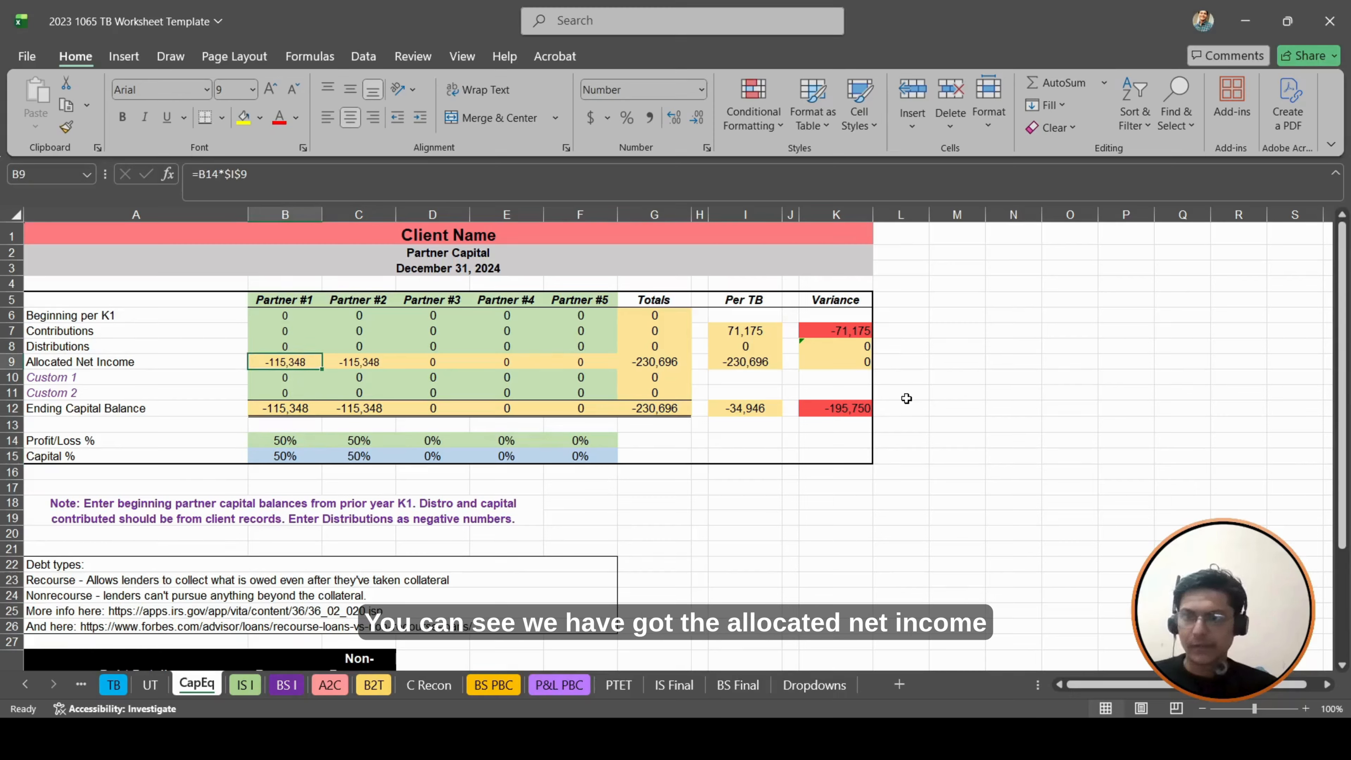
pyautogui.press('F2')
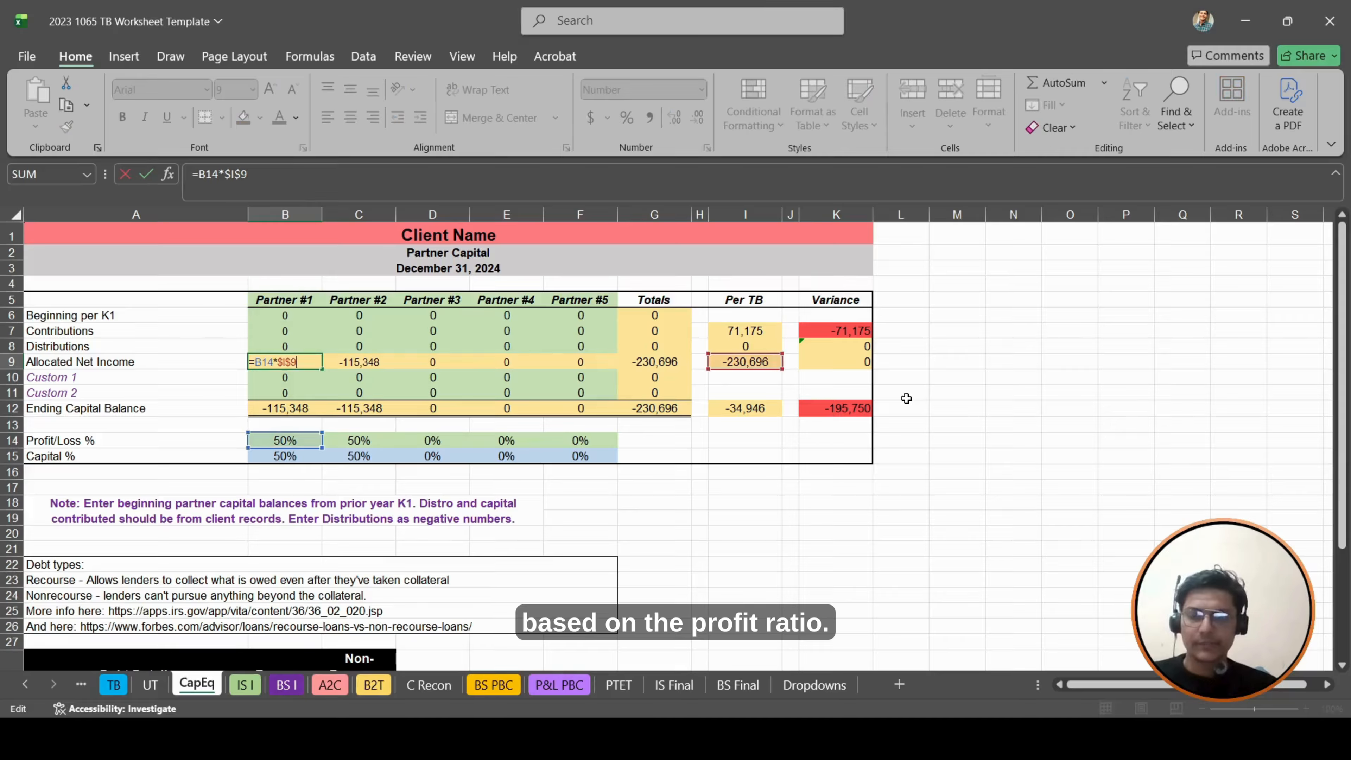
pyautogui.press('Escape')
# - Enter Partner #1's Beginning per K1 in B6 as half of the adjusted Partner Capital, using the formula +TB!I36*.50
pyautogui.press('Up')
pyautogui.press('Up')
pyautogui.press('Up')
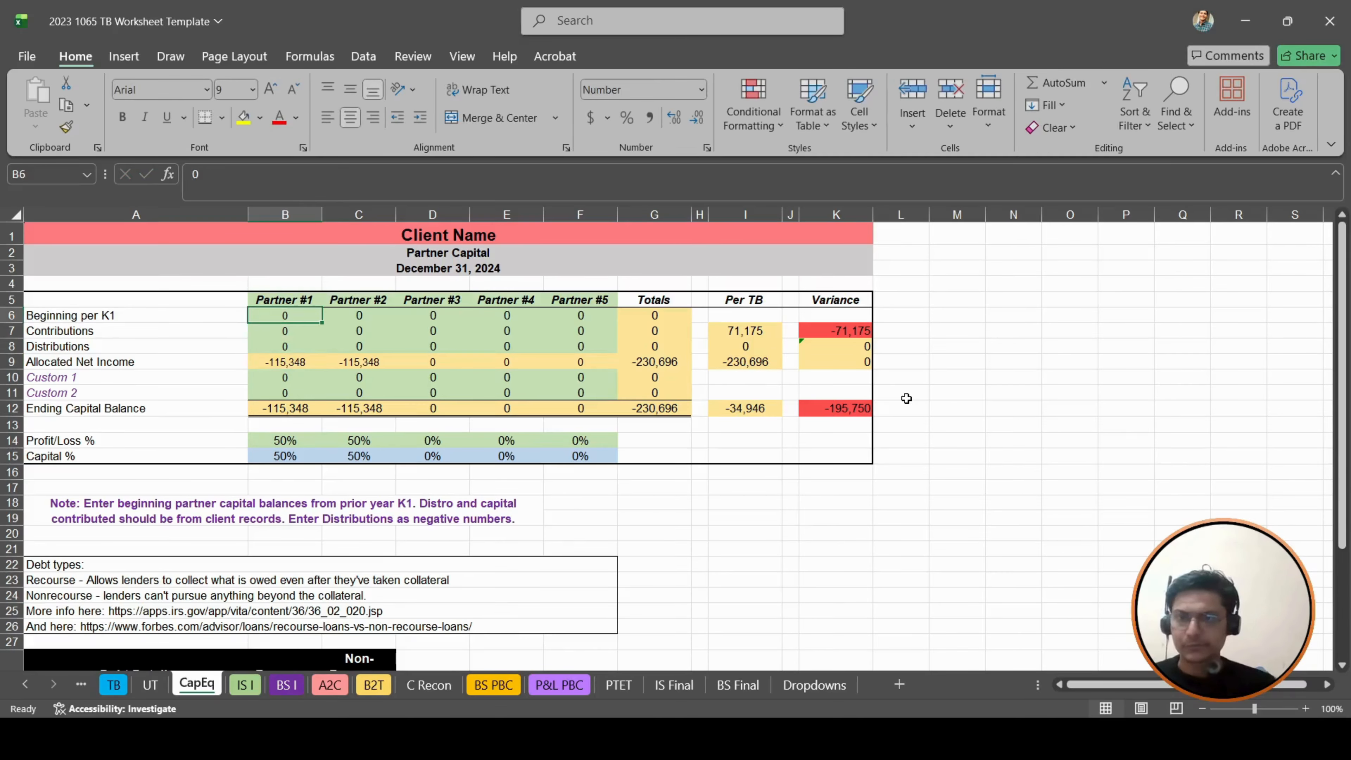
pyautogui.write('+')
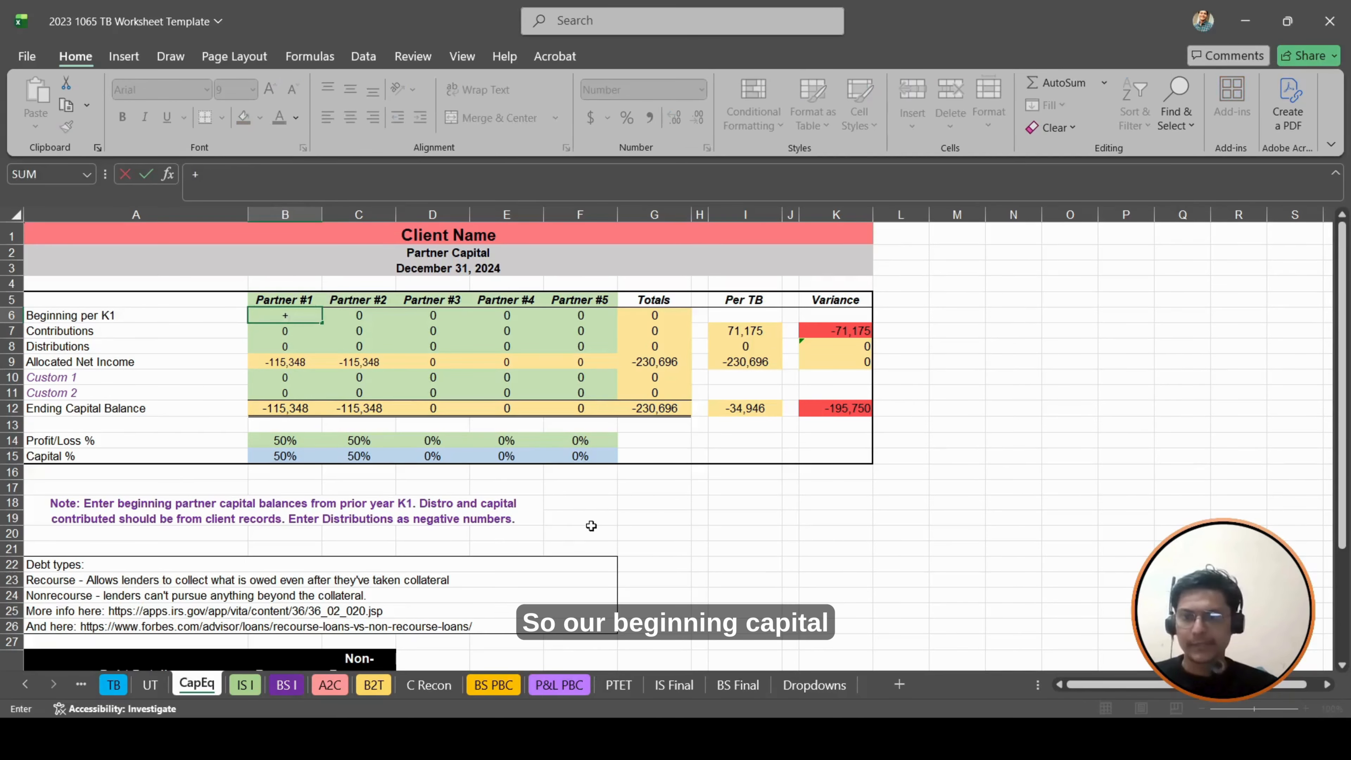
pyautogui.click(114, 685)
pyautogui.scroll(19, 512, 443)
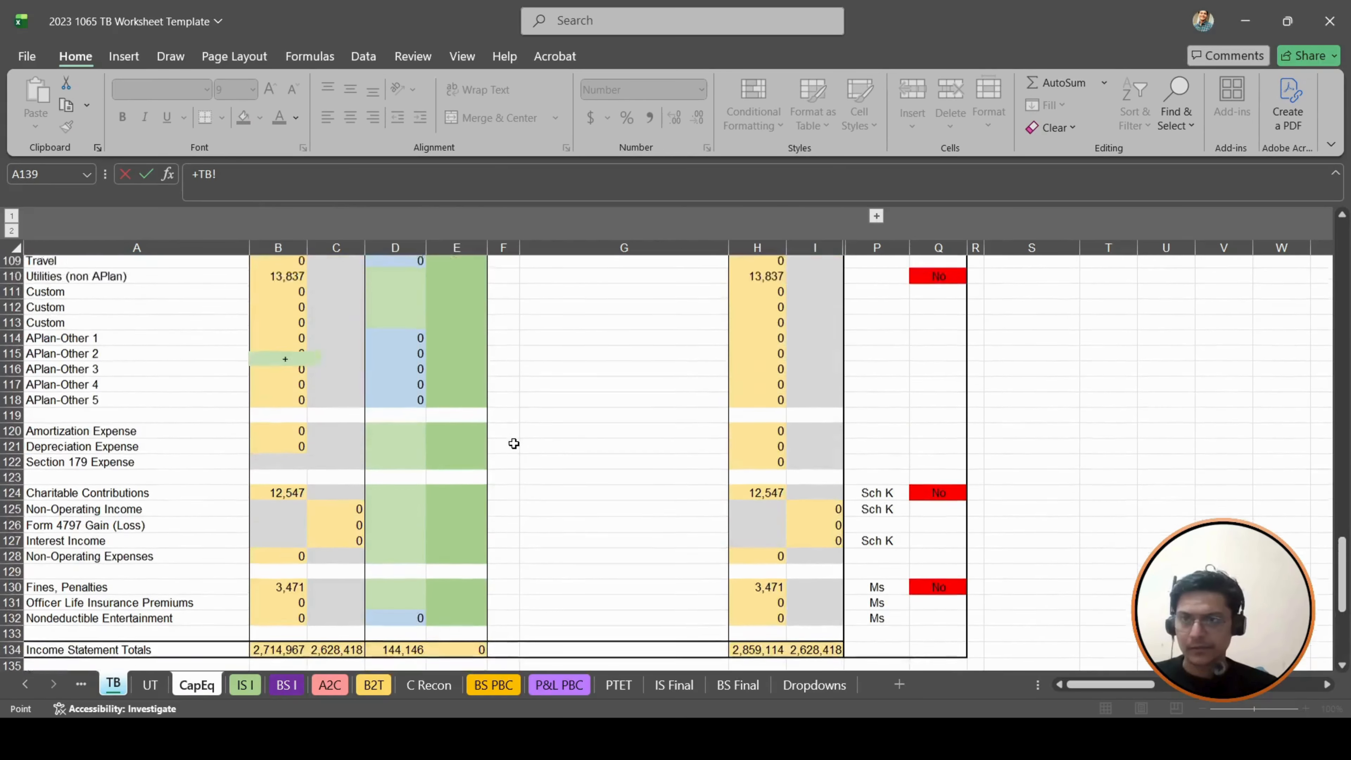
pyautogui.scroll(13, 514, 443)
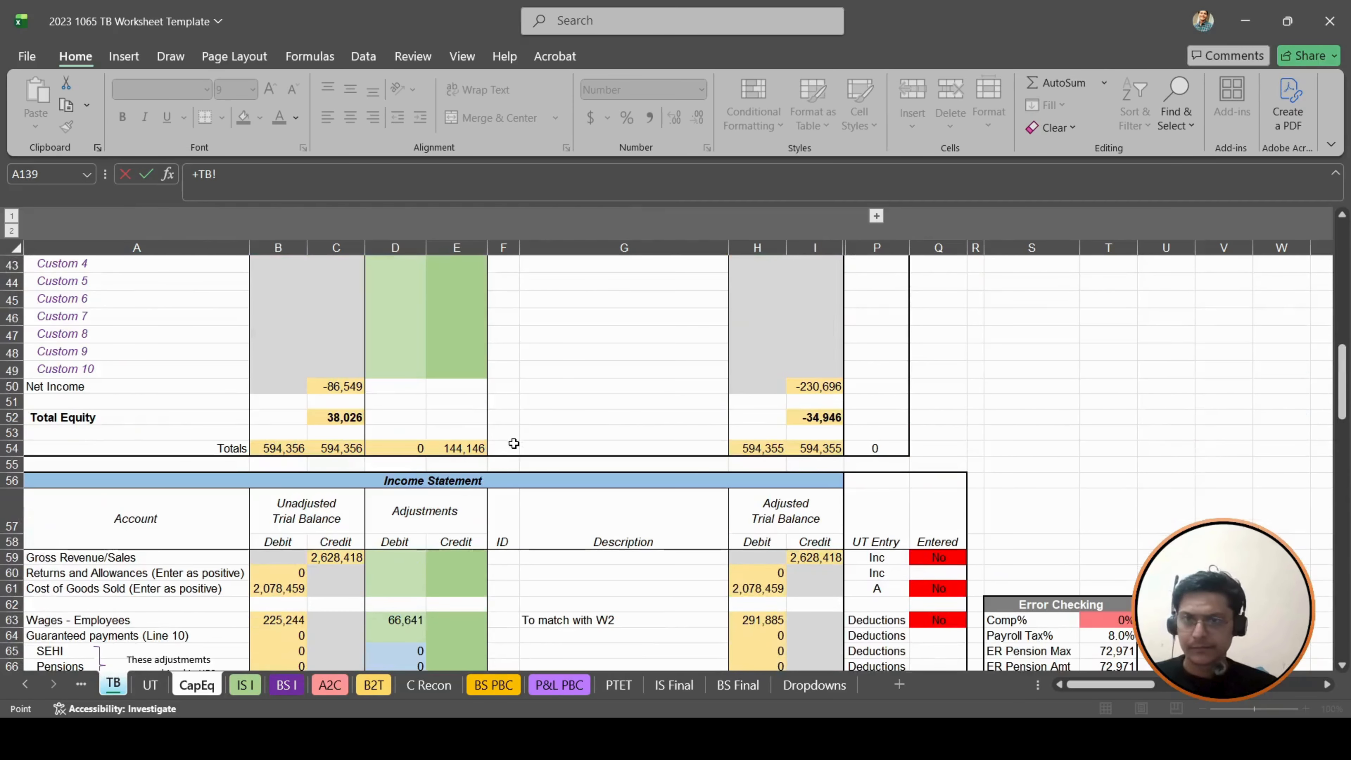
pyautogui.scroll(7, 513, 443)
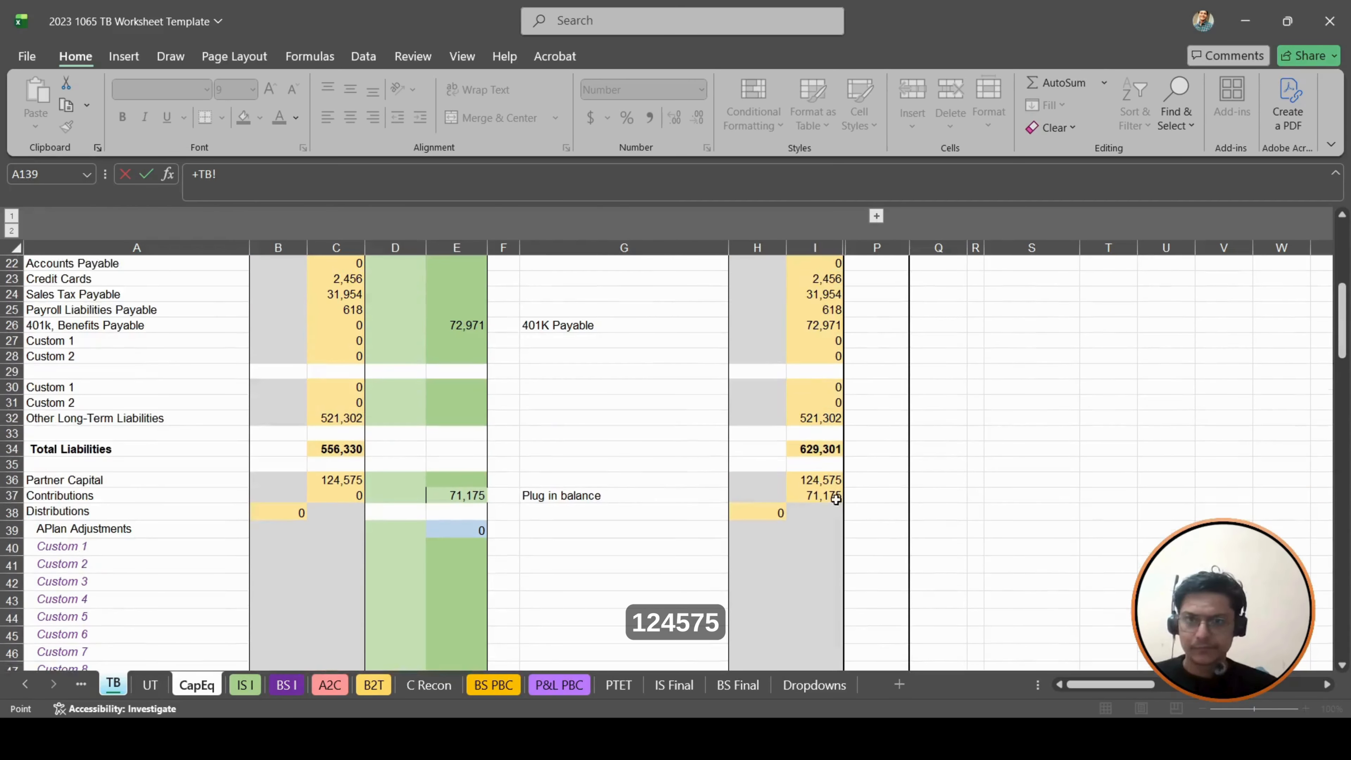
pyautogui.click(824, 481)
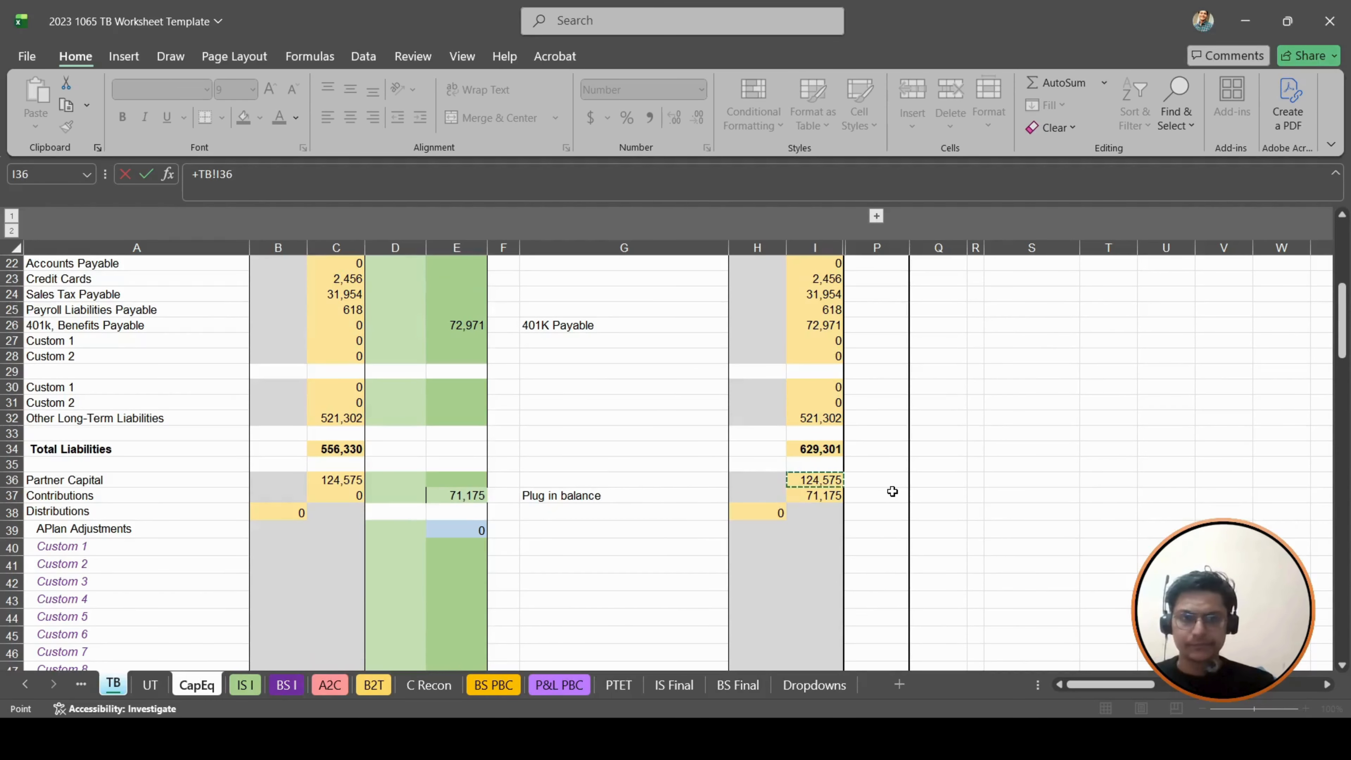
pyautogui.write('*.50')
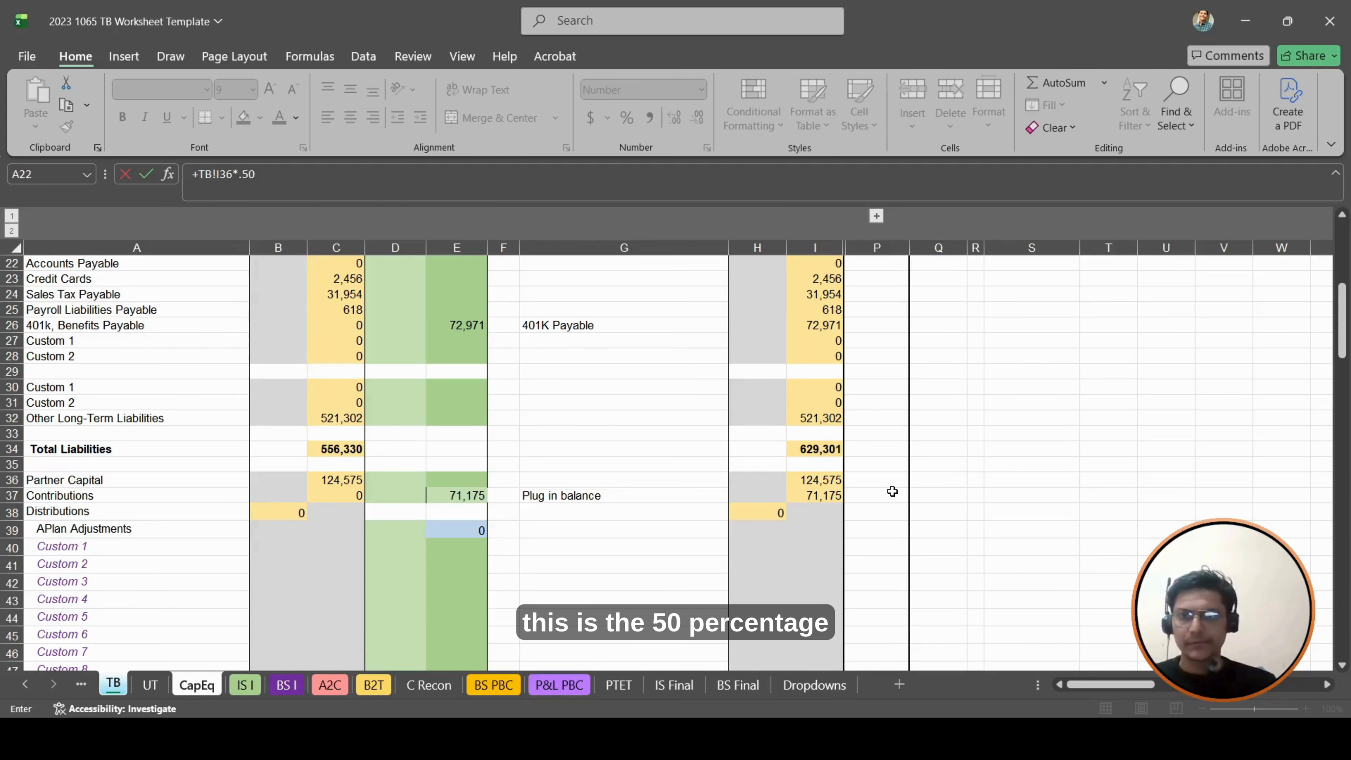
pyautogui.press('Return')
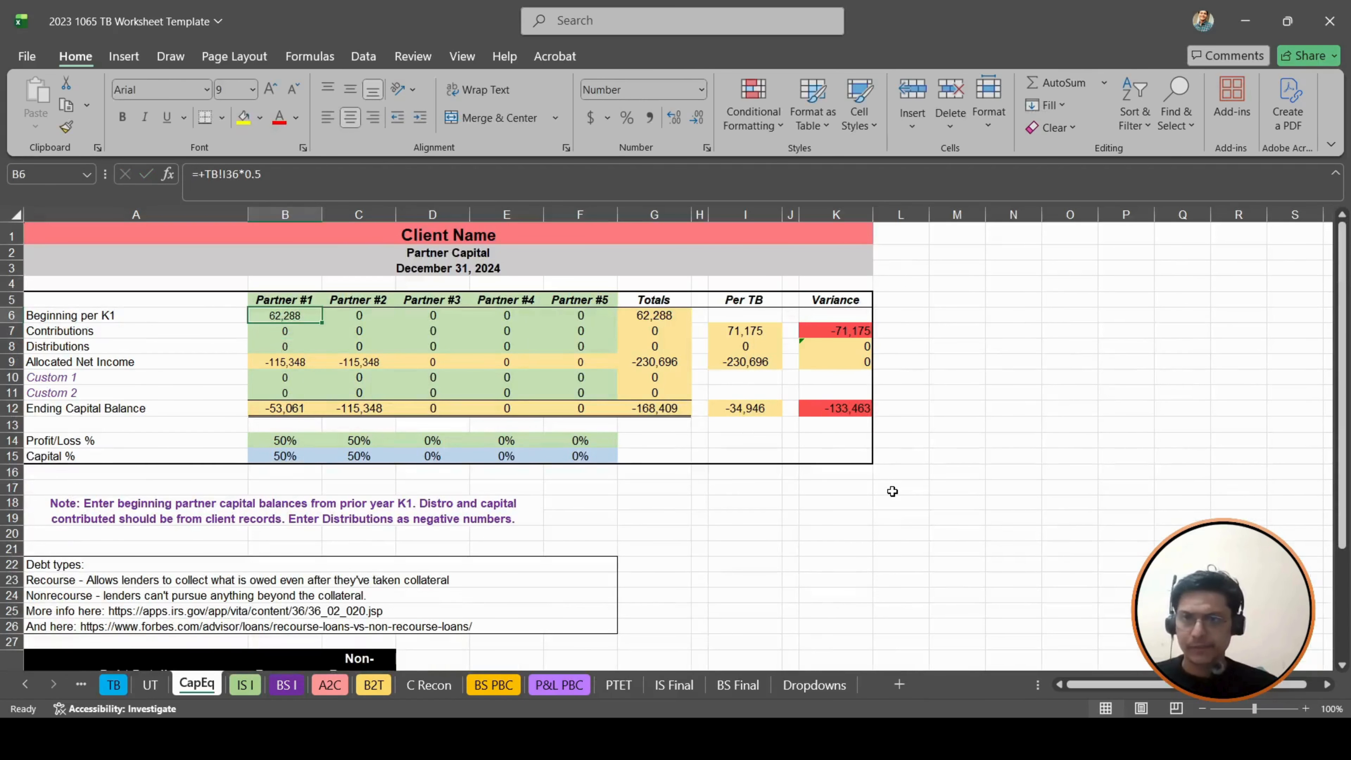
# - Copy Partner #1's Beginning per K1 formula from B6 into C6 for Partner #2
pyautogui.press('Right')
pyautogui.press('Left')
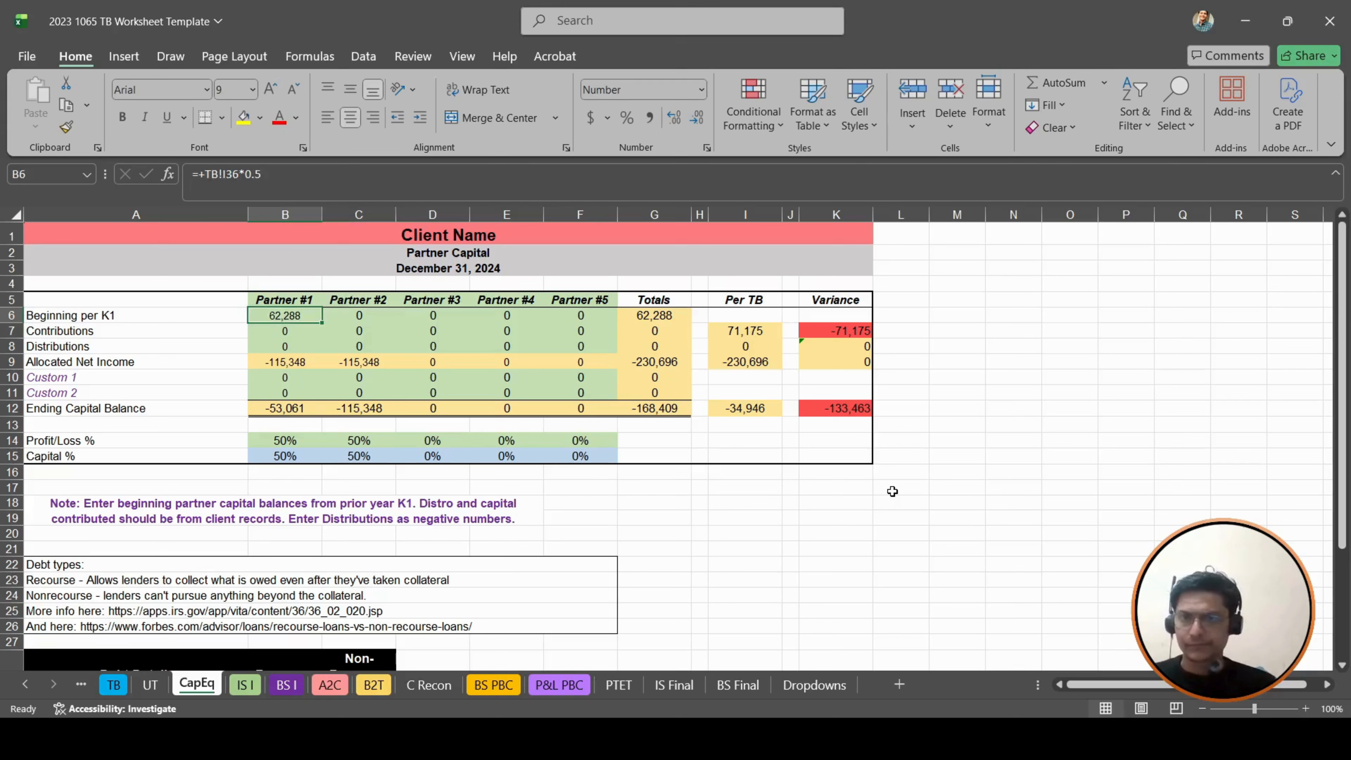
pyautogui.hotkey('ctrl', 'c')
pyautogui.press('Right')
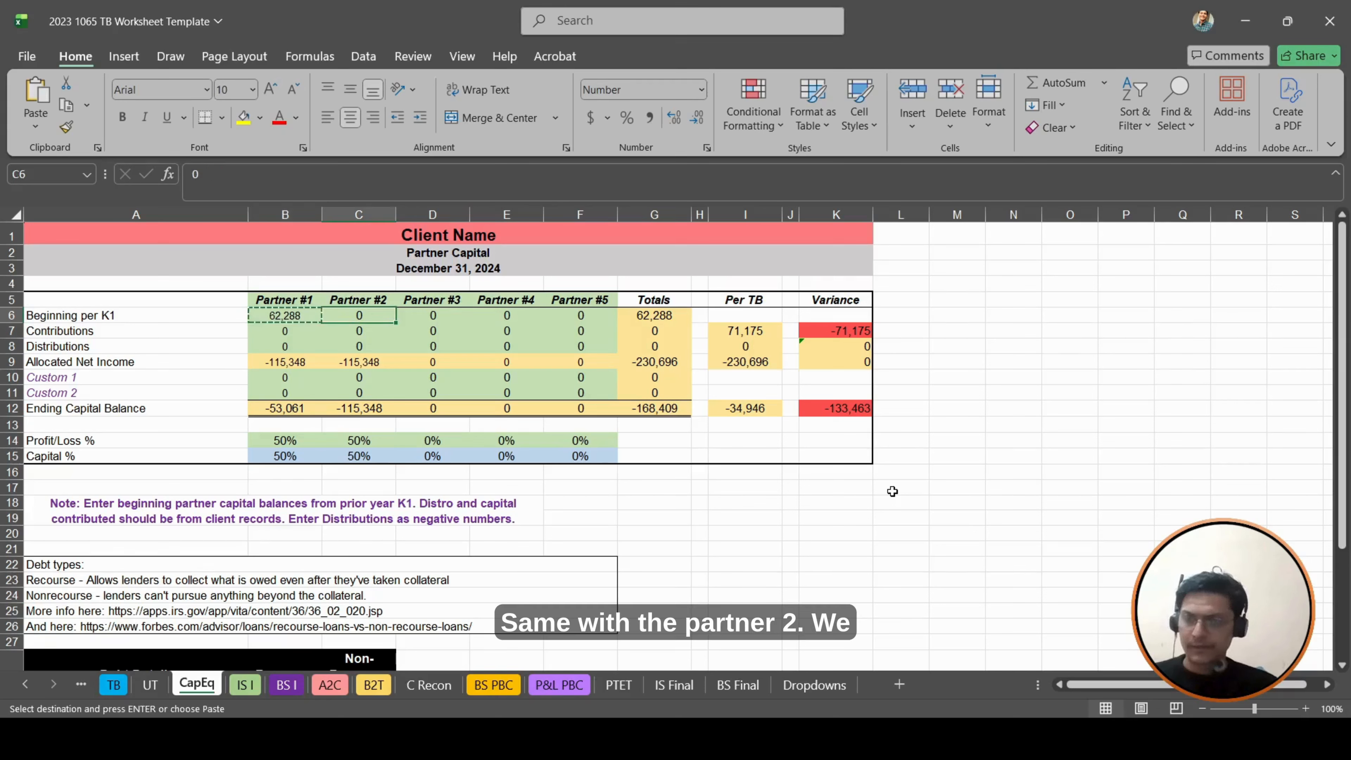
pyautogui.hotkey('ctrl', 'v')
pyautogui.press('Escape')
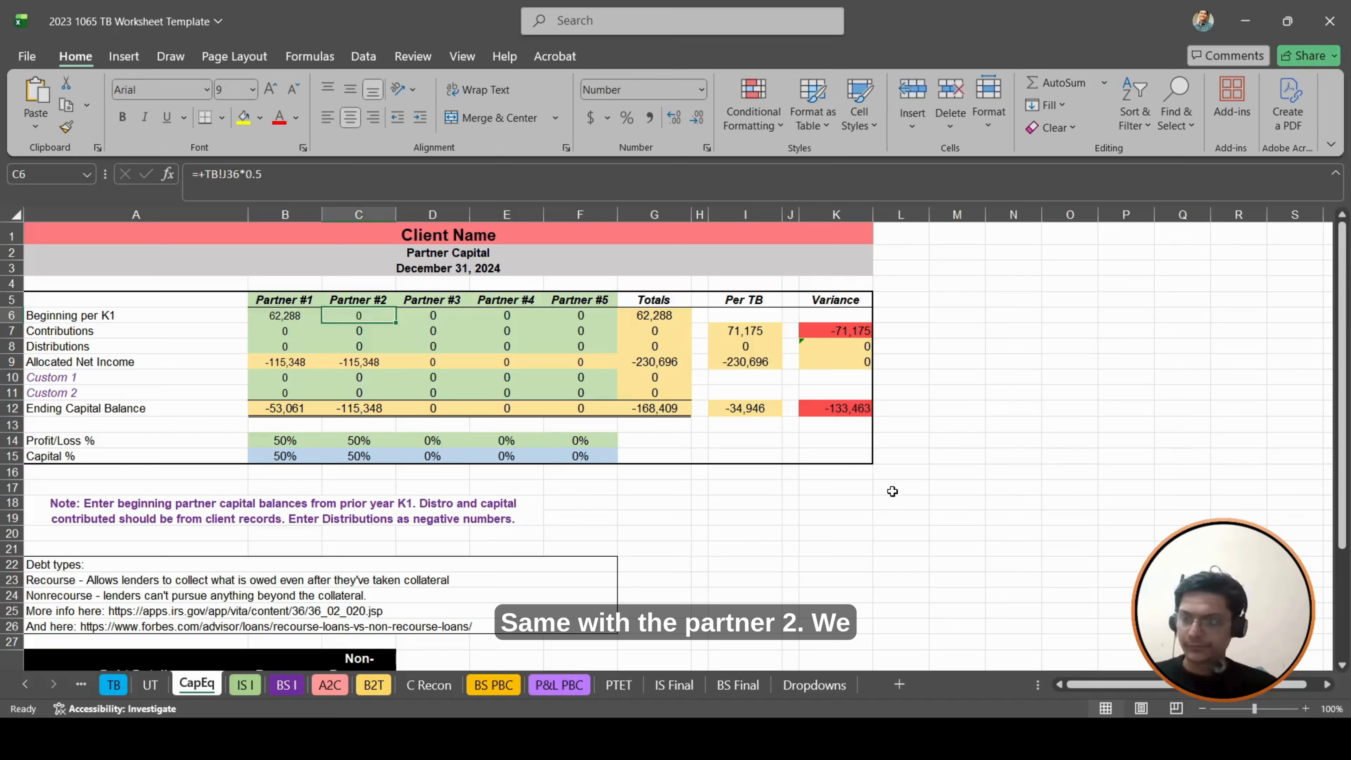
# - Correct Partner #2's Beginning per K1 formula in C6 to reference TB!I36, giving =+TB!I36*0.5
pyautogui.press('F2')
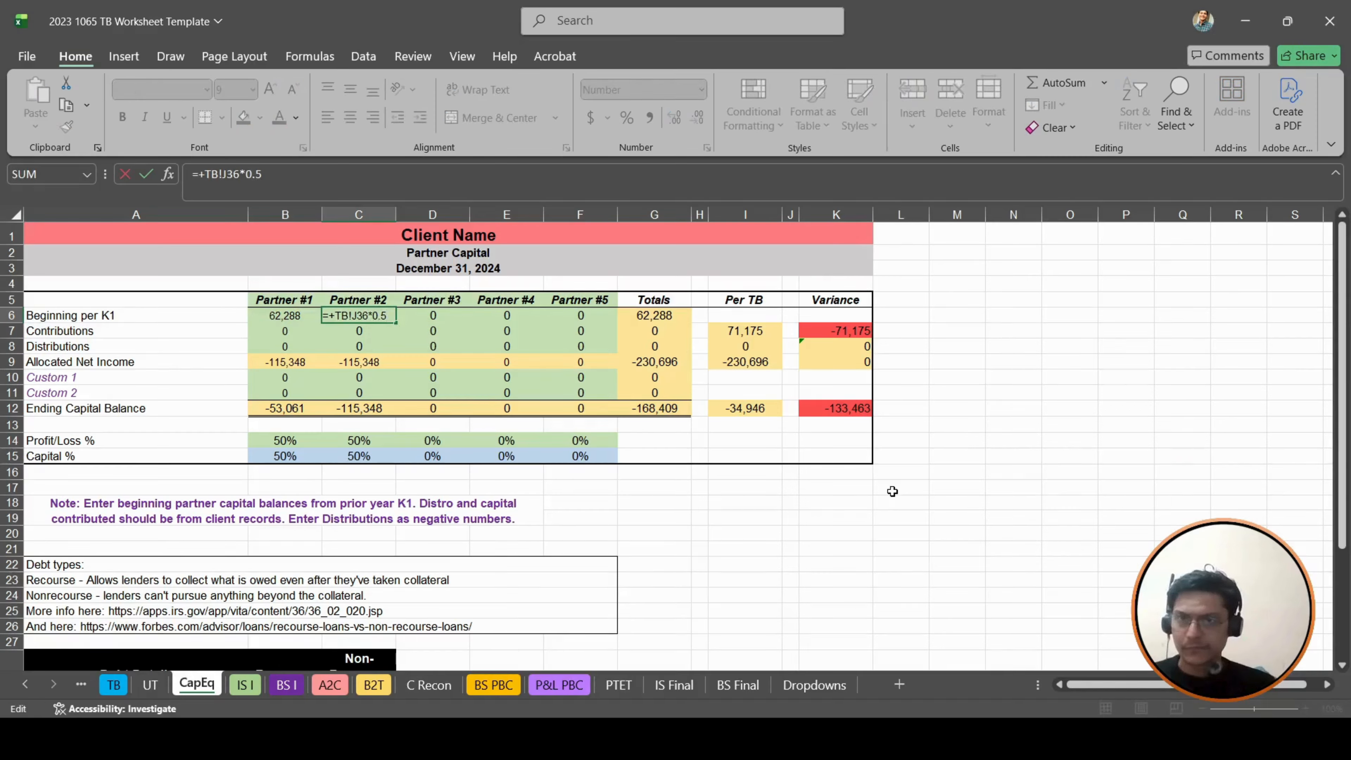
pyautogui.press('Escape')
pyautogui.press('Left')
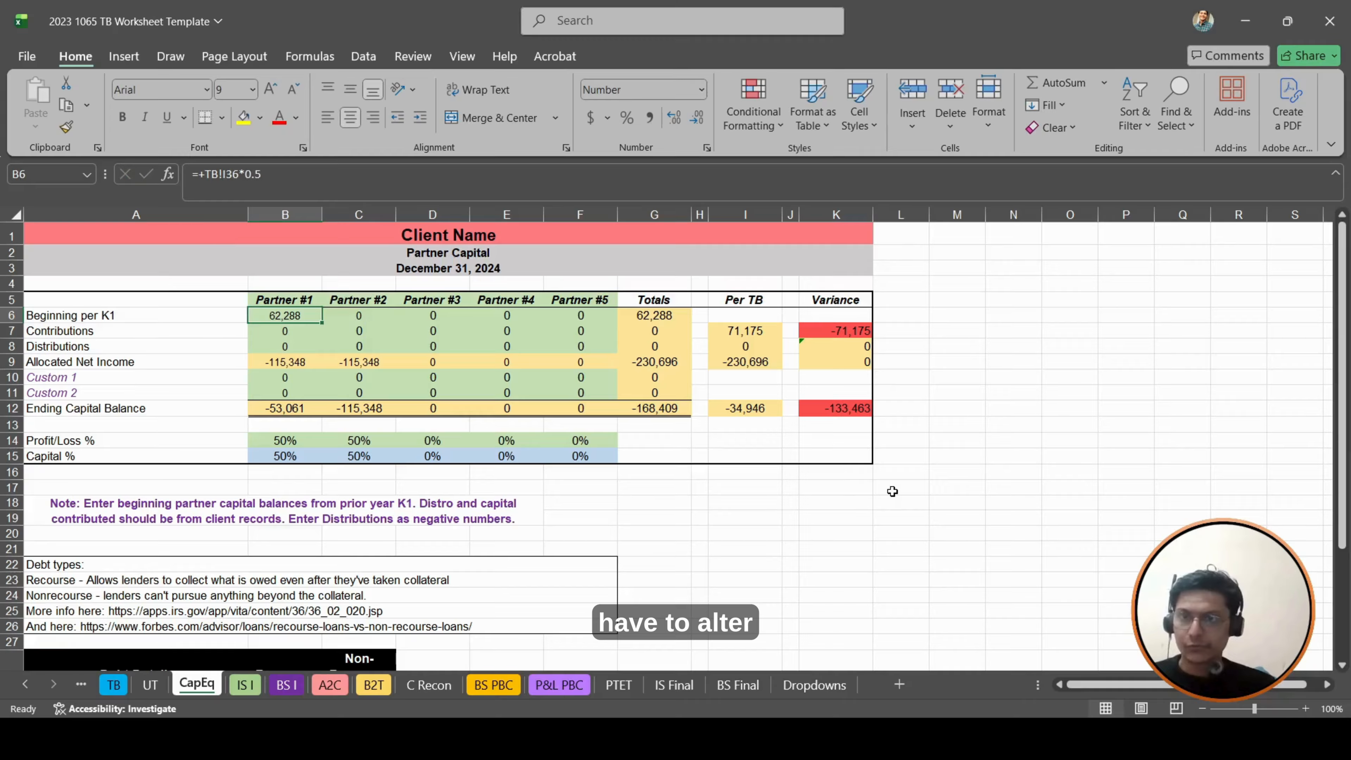
pyautogui.press('Right')
pyautogui.press('F2')
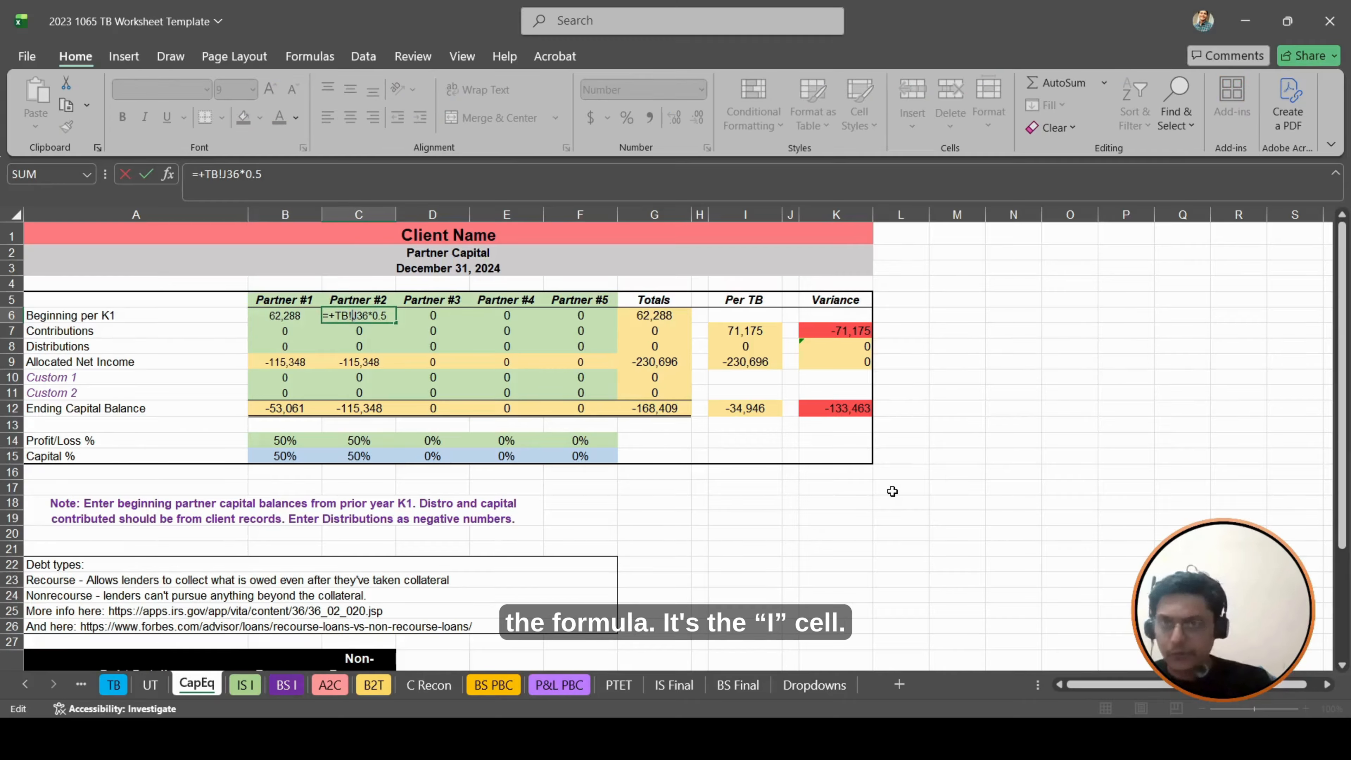
pyautogui.press('BackSpace')
pyautogui.write('I')
pyautogui.press('Return')
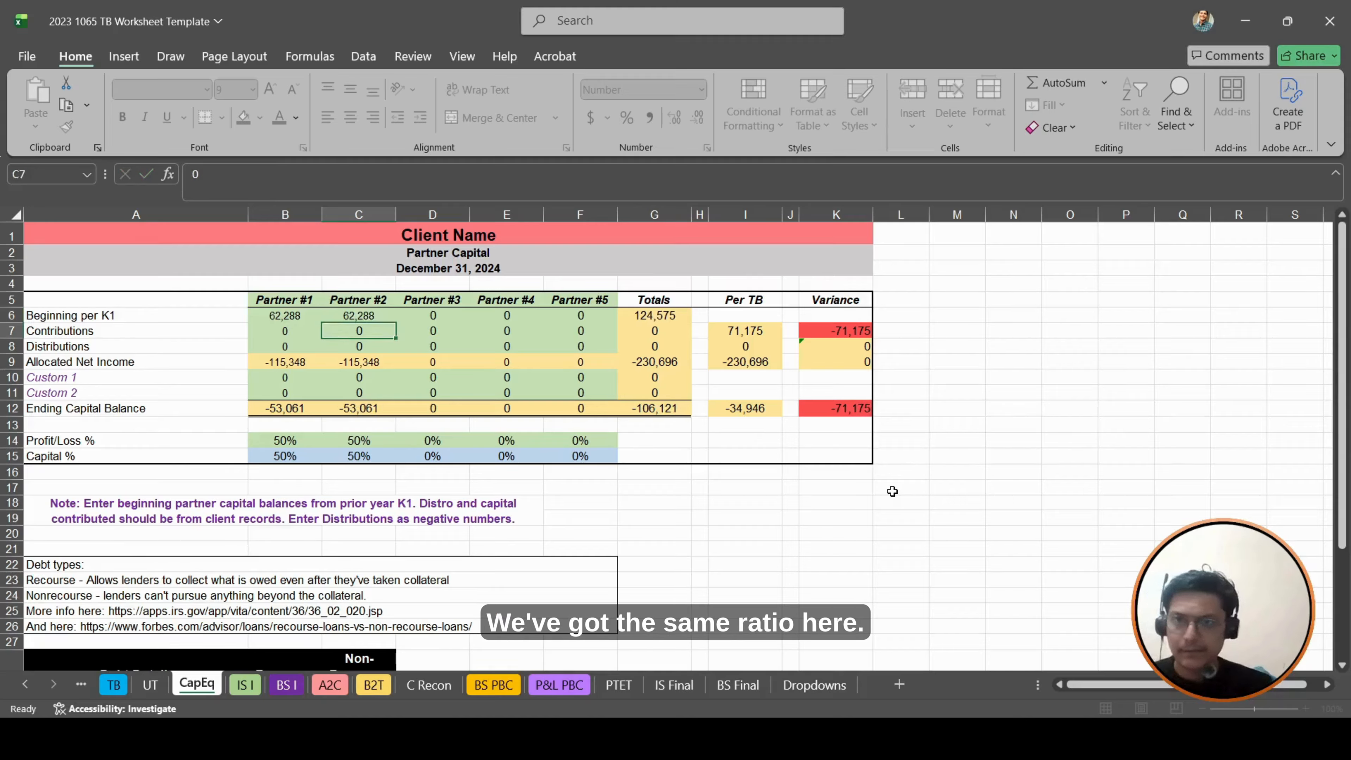
# - Link Partner #1's Contributions in B7 to cell I37 on the TB sheet, using the formula +TB!I37
pyautogui.press('Left')
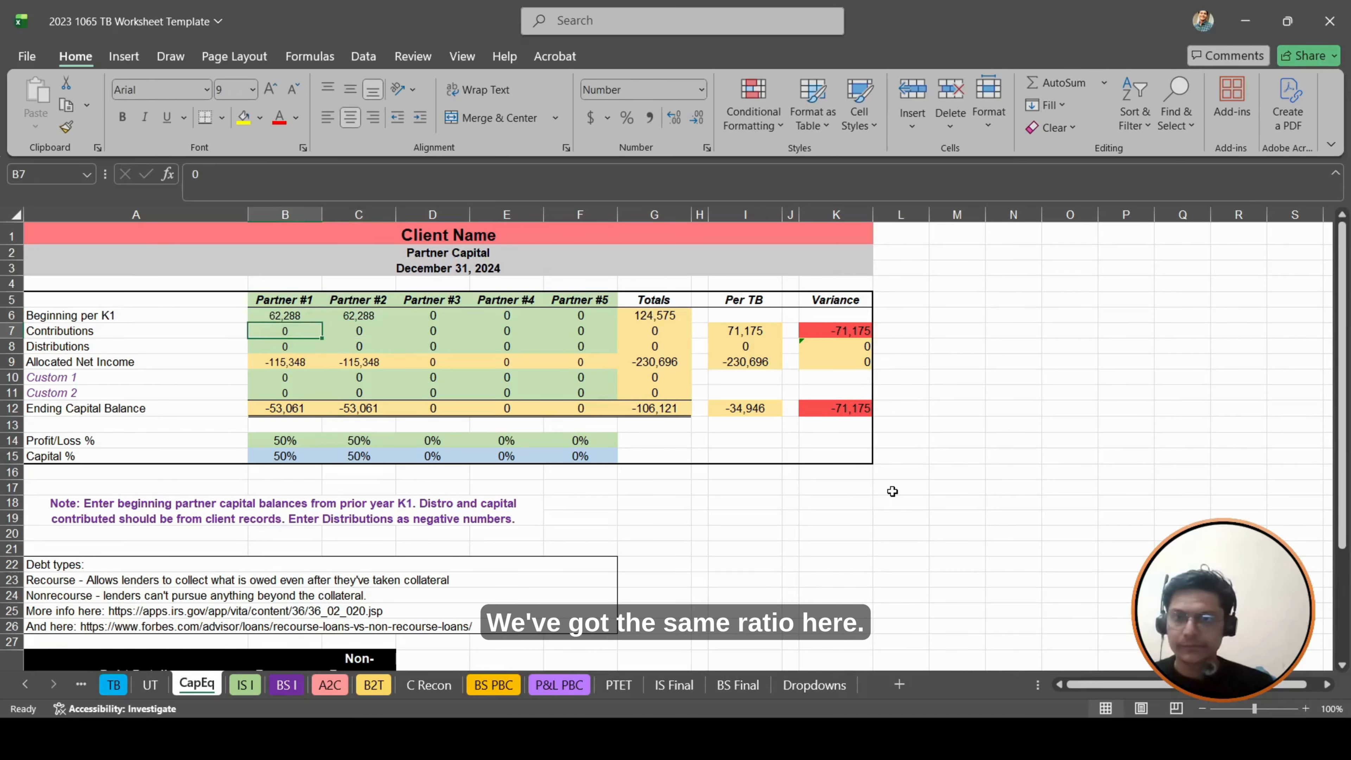
pyautogui.write('+')
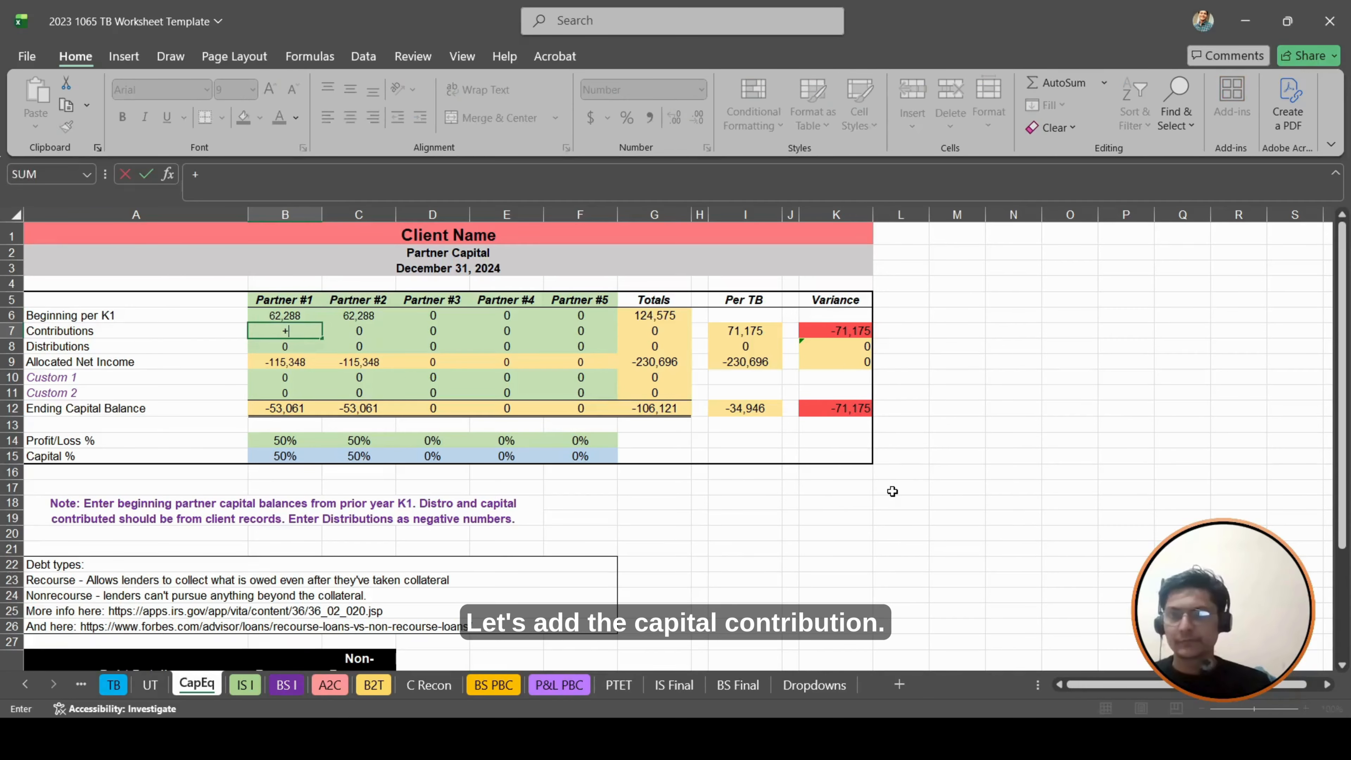
pyautogui.click(115, 685)
pyautogui.click(824, 496)
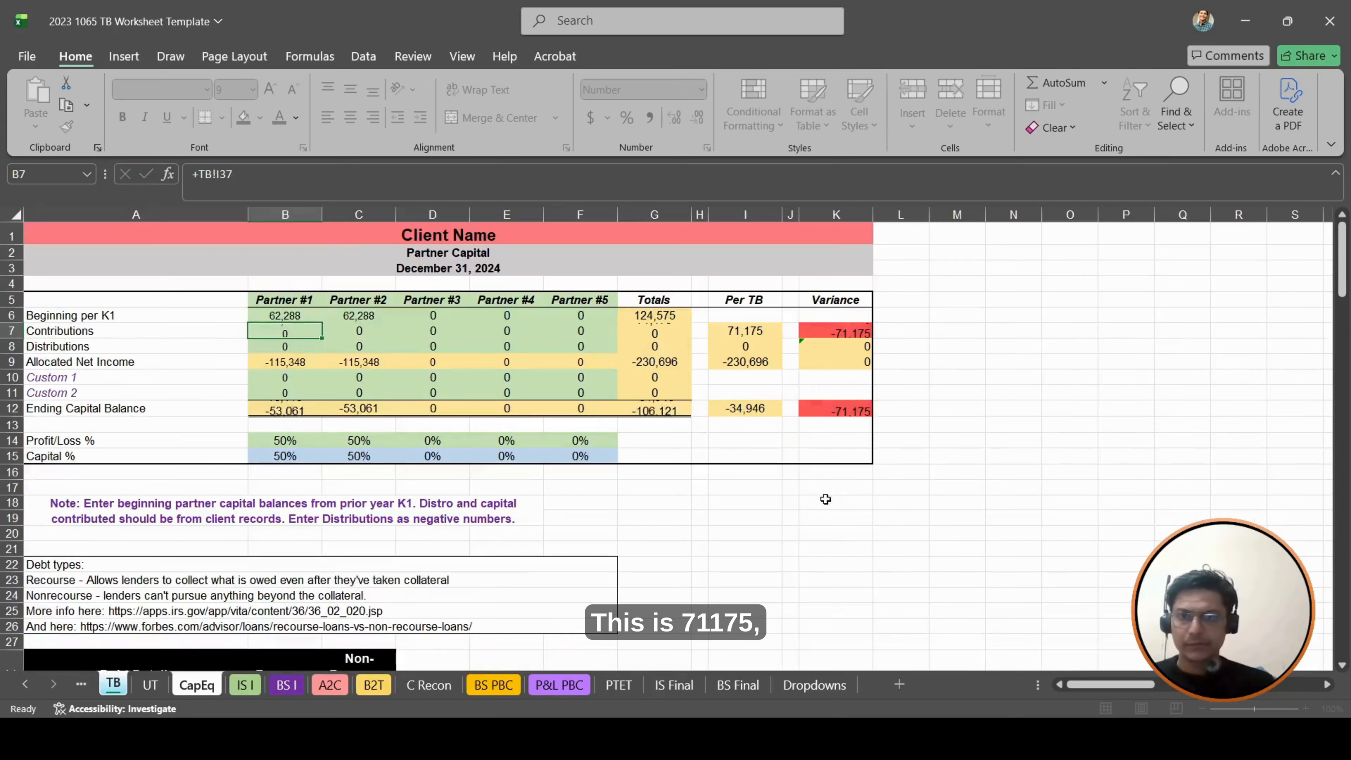
pyautogui.press('Return')
# - Multiply Partner #1's Contributions formula in B7 by the partner's Capital % in B15, giving =+TB!I37*B15
pyautogui.press('F2')
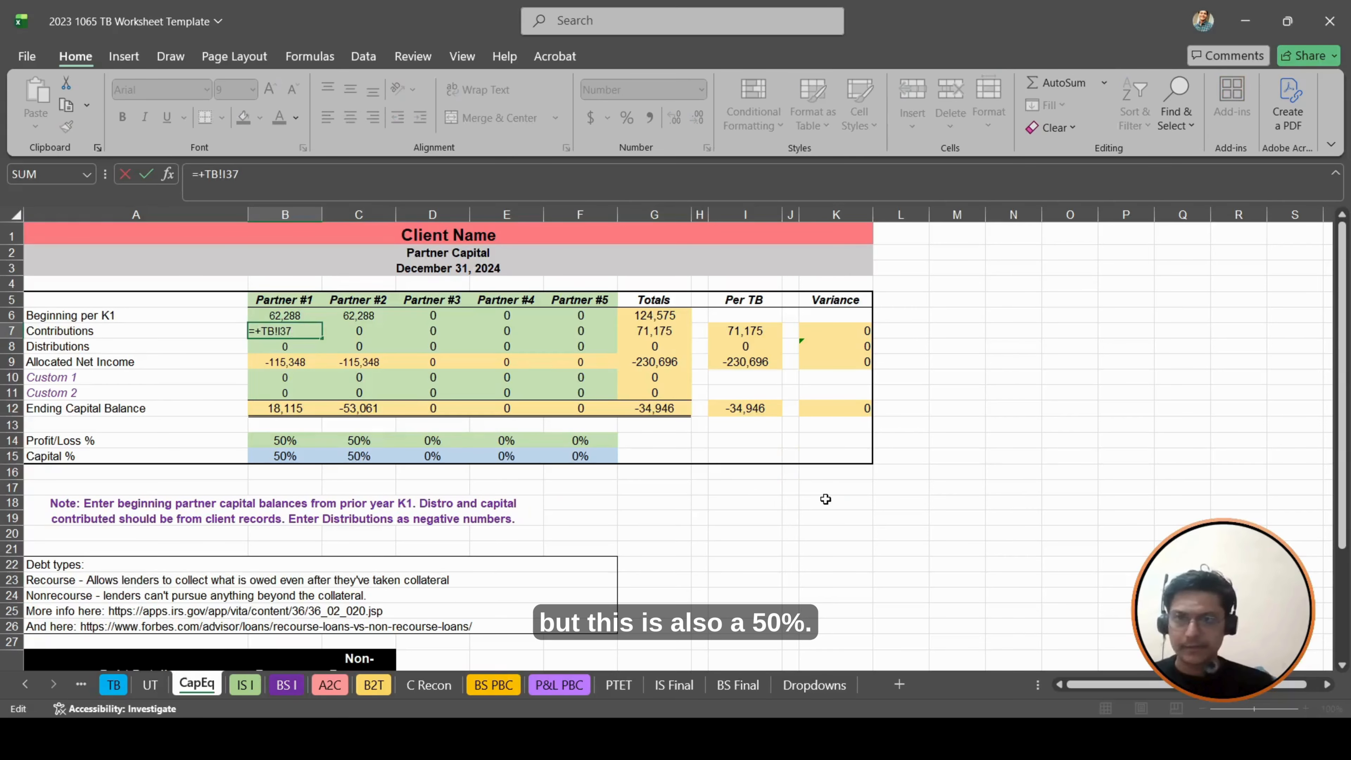
pyautogui.write('*')
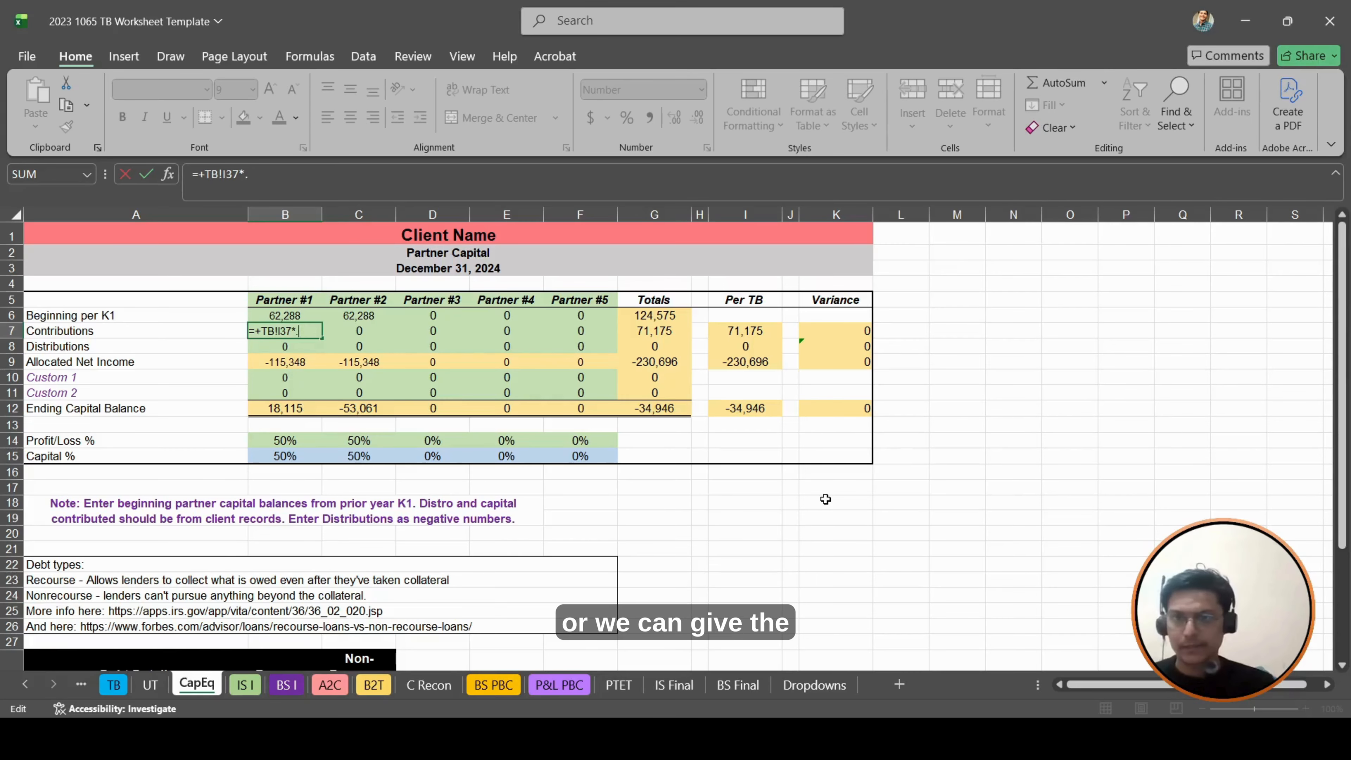
pyautogui.press('BackSpace')
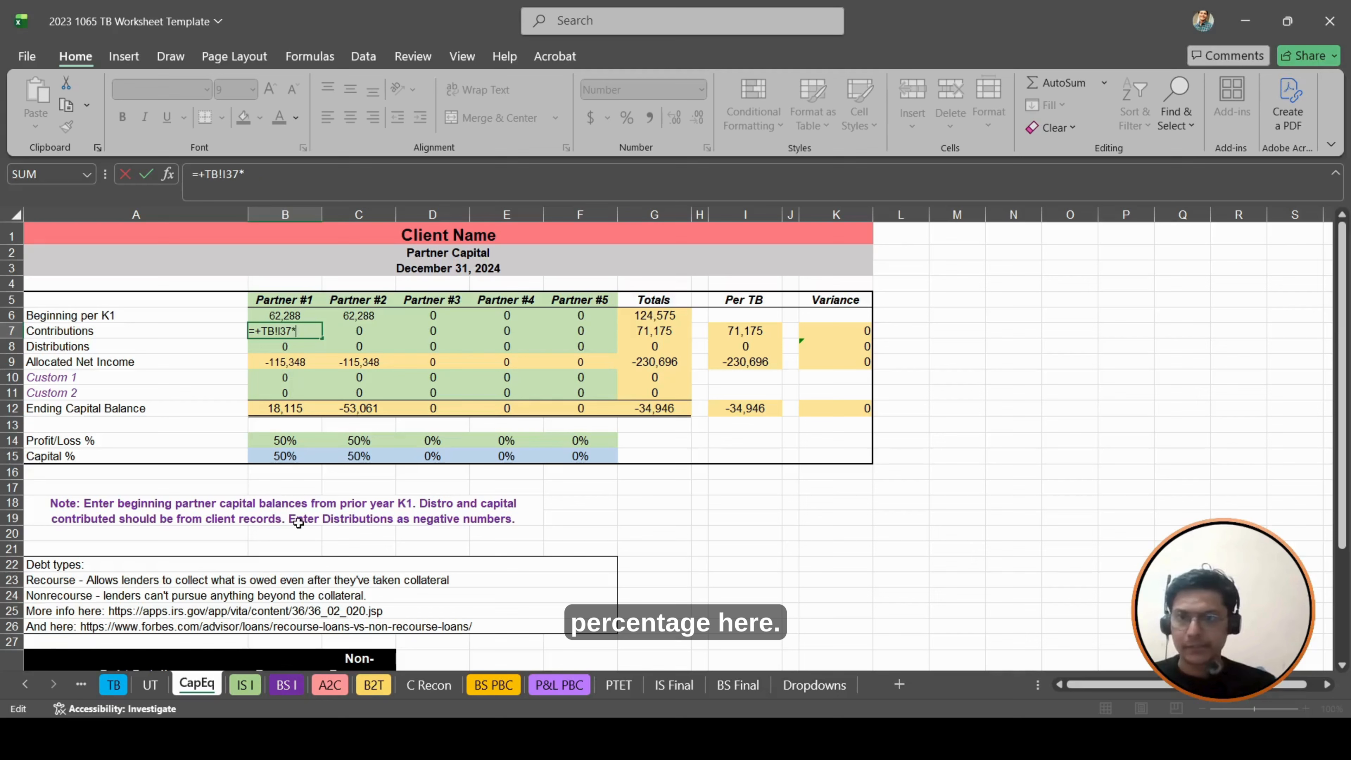
pyautogui.click(277, 458)
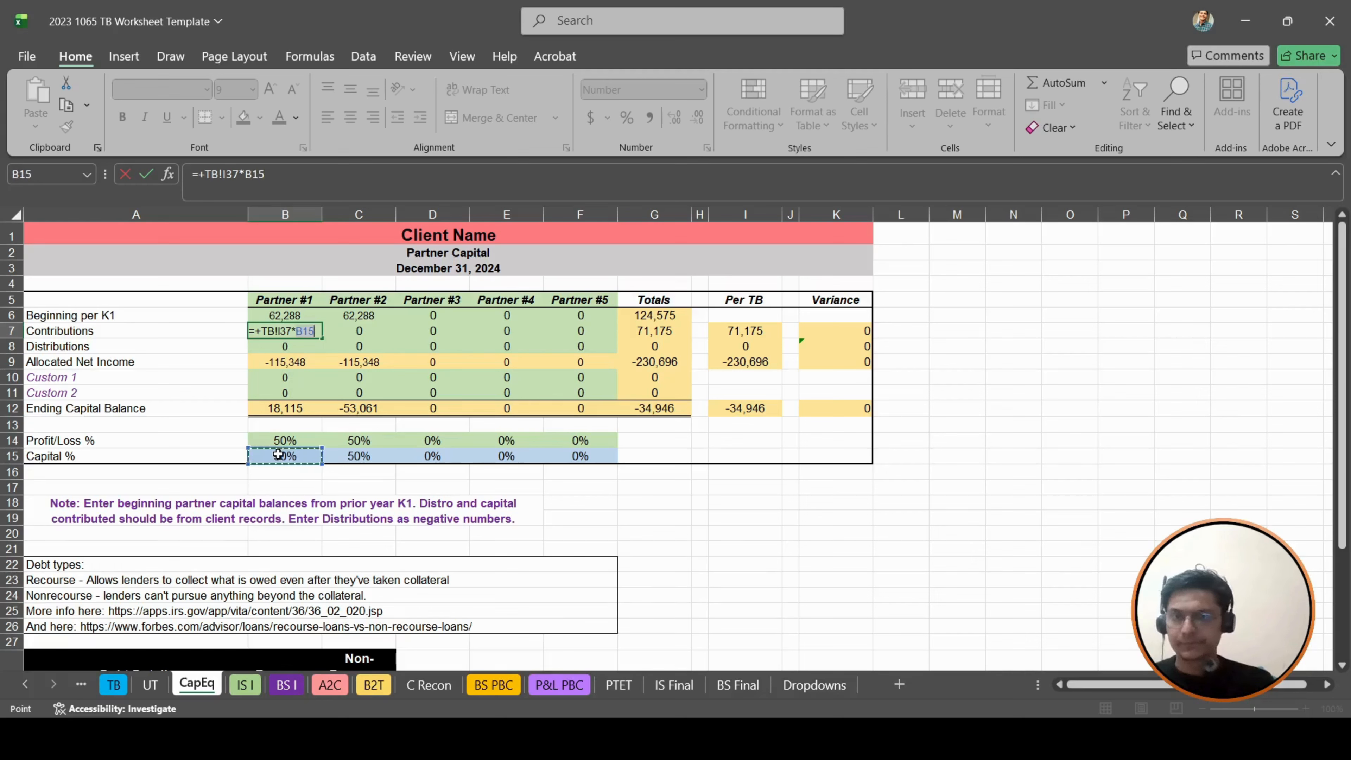
pyautogui.press('Return')
pyautogui.press('Up')
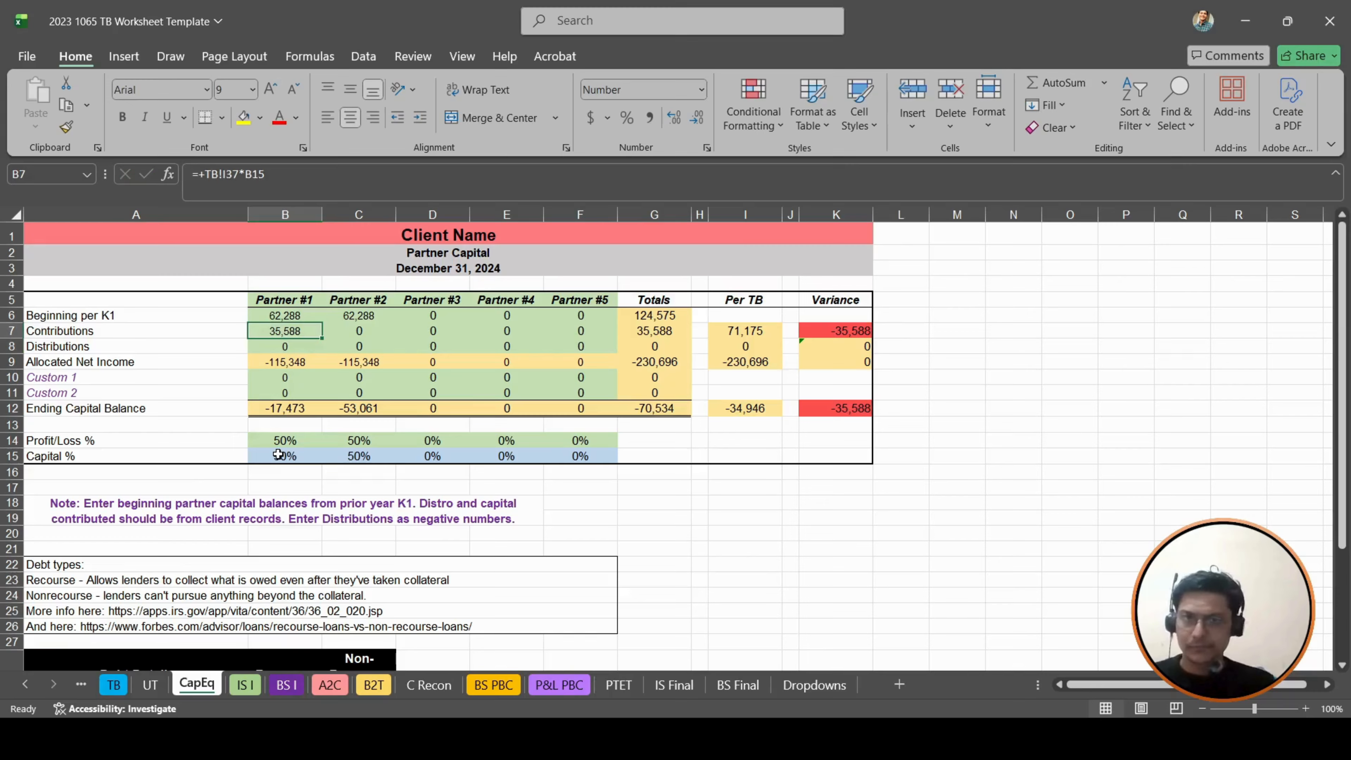
# - Copy Partner #1's Contributions formula from B7 into C7 for Partner #2
pyautogui.hotkey('ctrl', 'c')
pyautogui.press('Right')
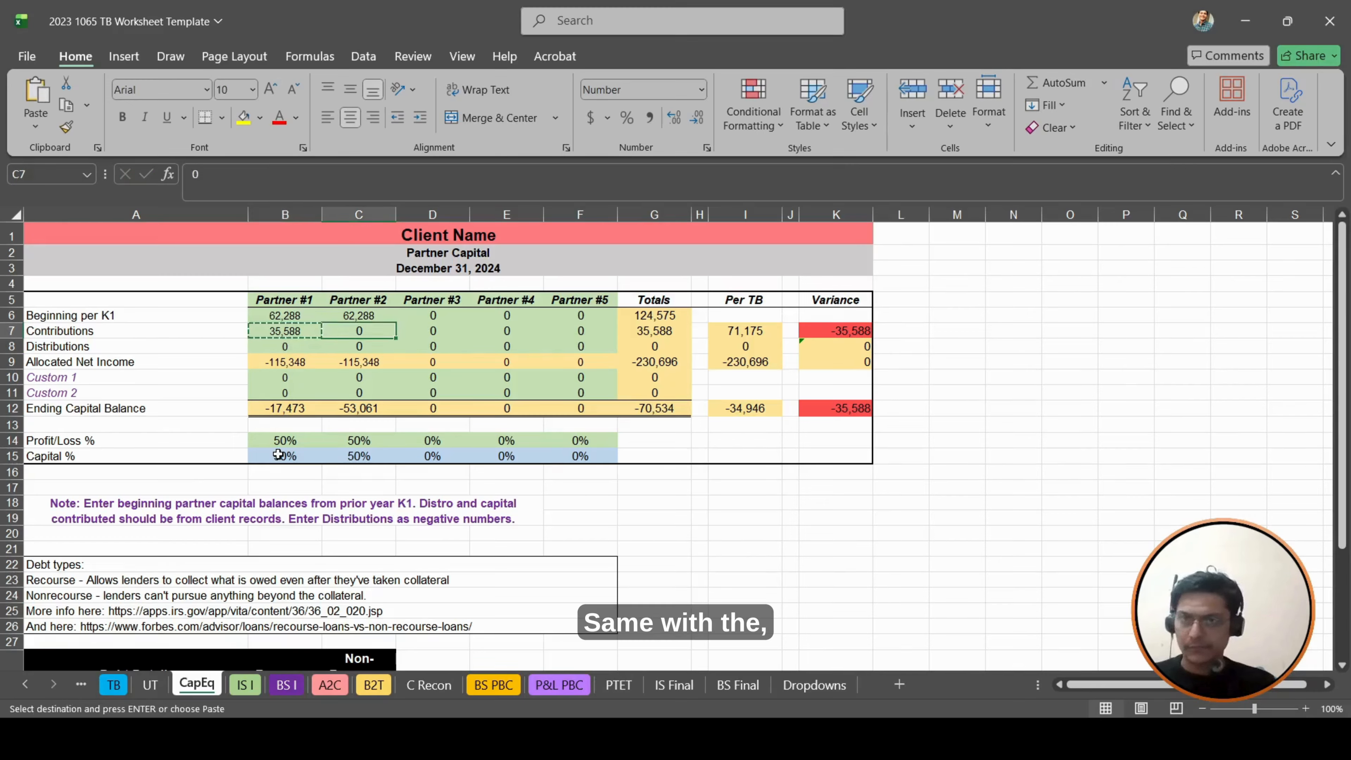
pyautogui.hotkey('ctrl', 'v')
# - Correct Partner #2's Contributions formula in C7 to reference TB!I37, giving =+TB!I37*C15
pyautogui.press('F2')
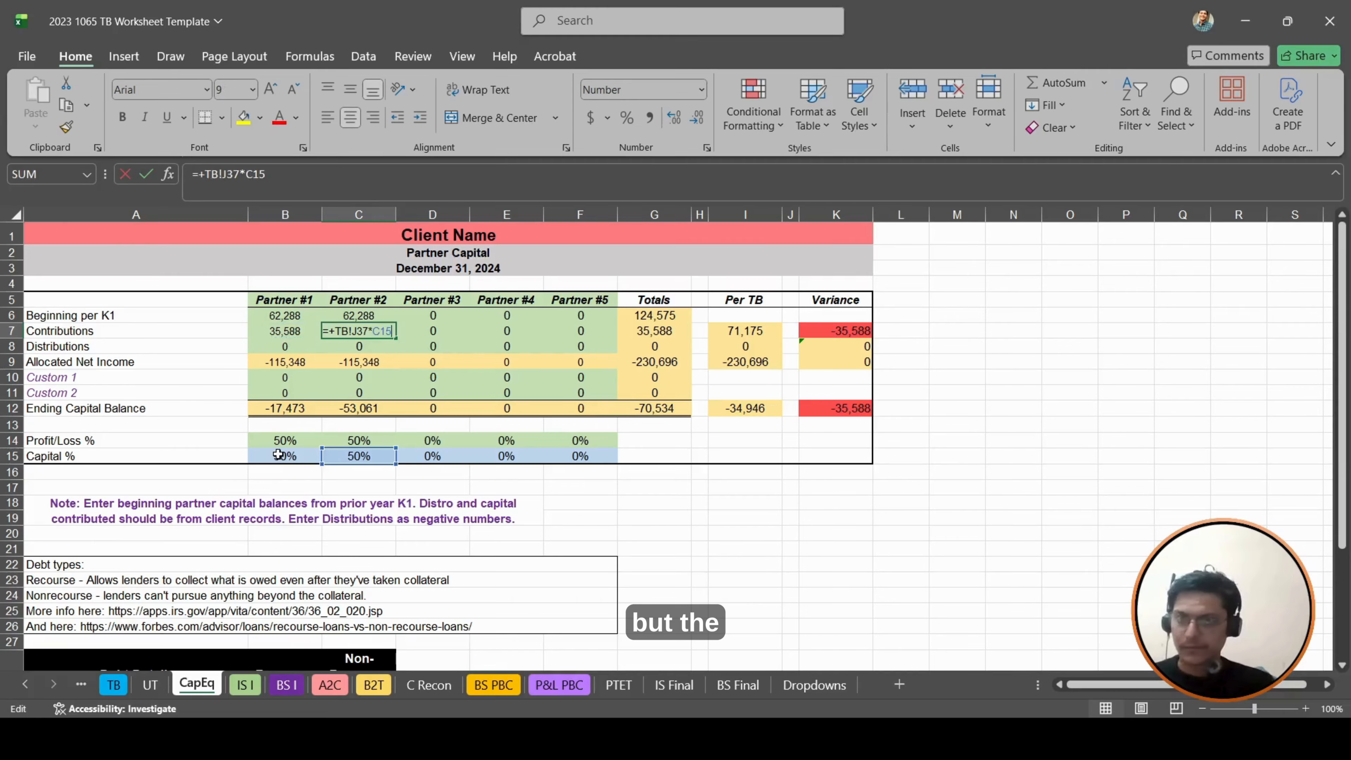
pyautogui.press('Left')
pyautogui.press('Left')
pyautogui.press('Left')
pyautogui.press('Left')
pyautogui.press('Left')
pyautogui.press('Left')
pyautogui.press('Left')
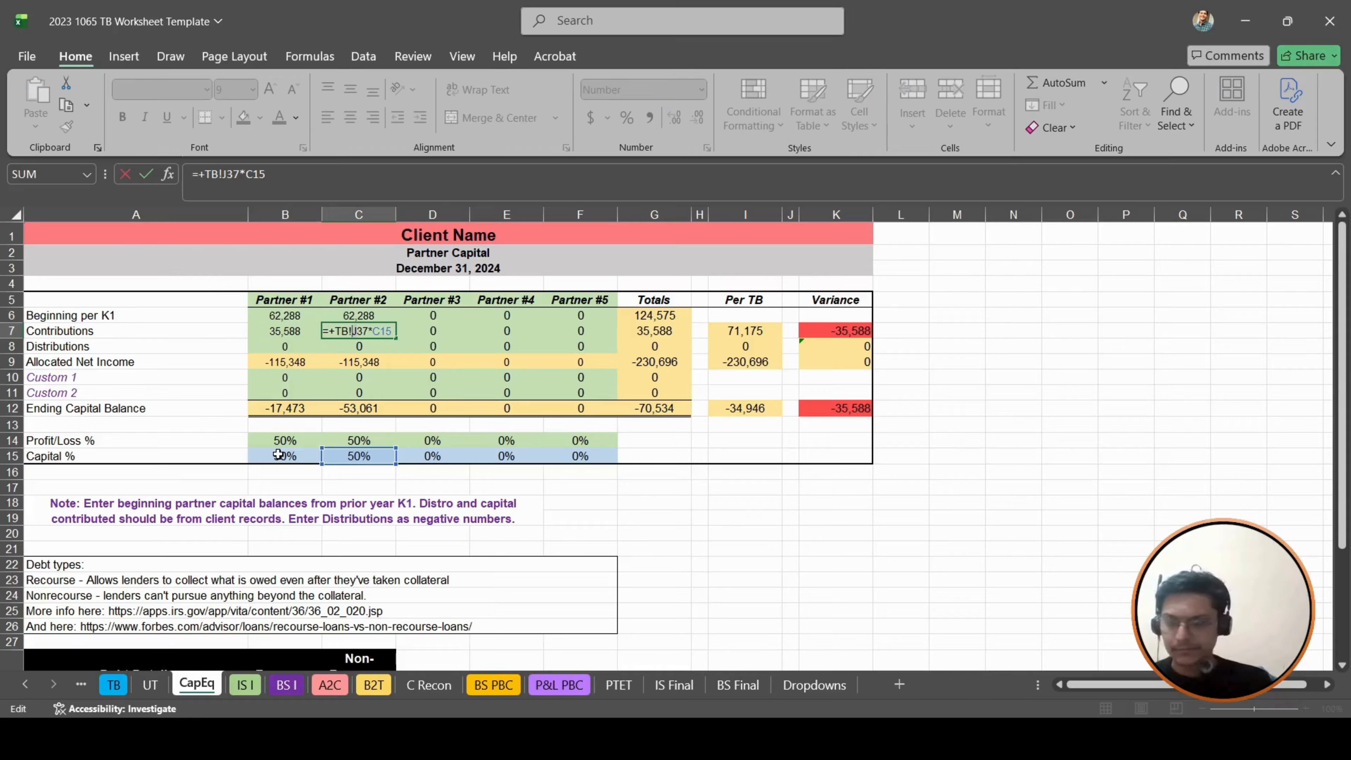
pyautogui.press('Delete')
pyautogui.write('I')
pyautogui.press('Return')
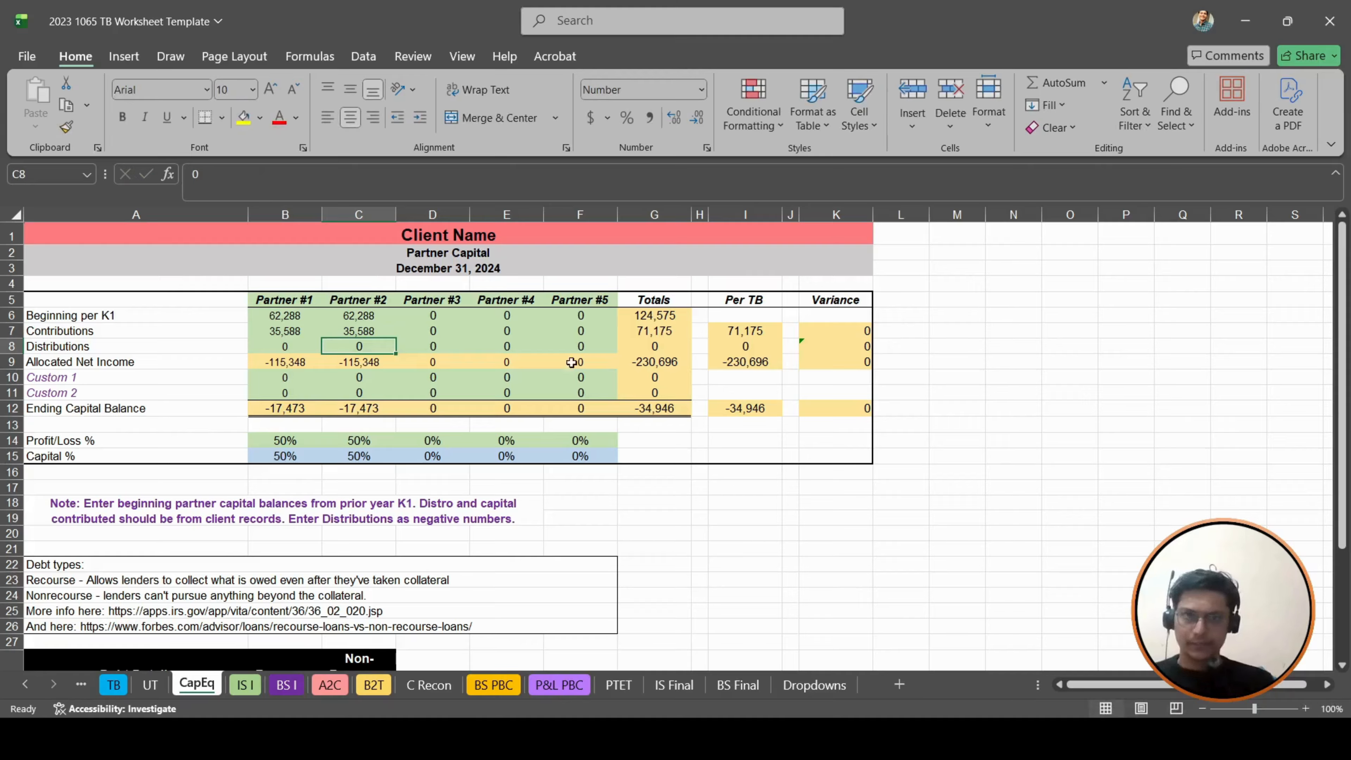
# - Check the Variance formulas for Contributions, Distributions and Allocated Net Income in K7 to K9, and the Distributions total in G8
pyautogui.click(853, 329)
pyautogui.press('Down')
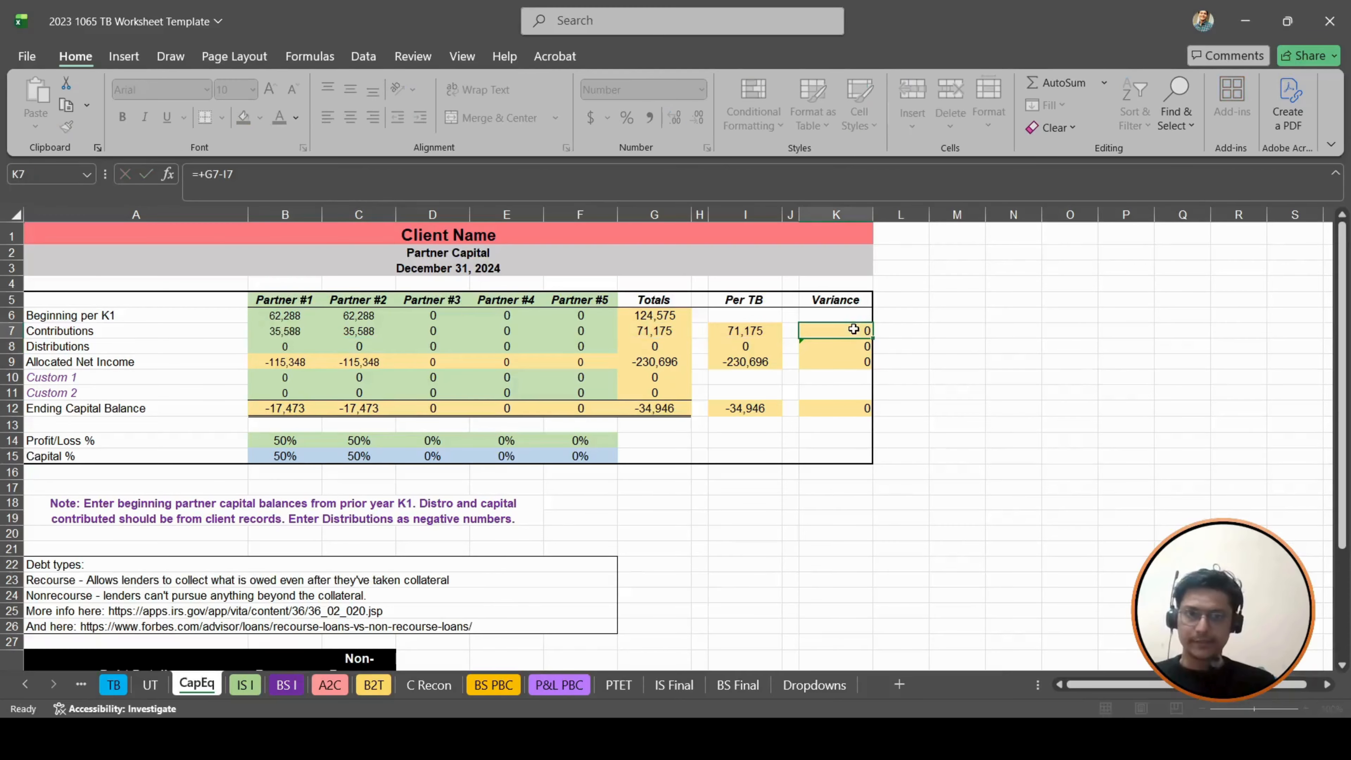
pyautogui.press('Down')
pyautogui.press('F2')
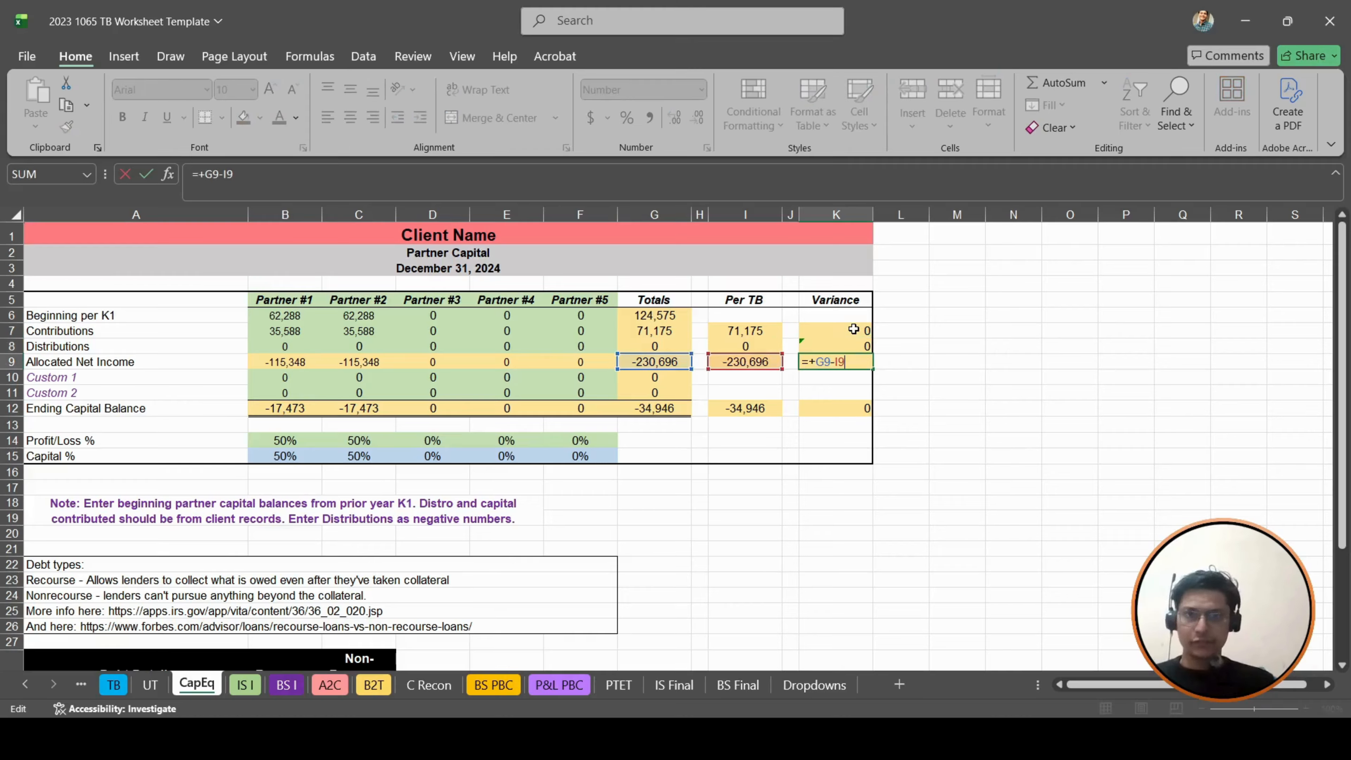
pyautogui.press('Escape')
pyautogui.press('Up')
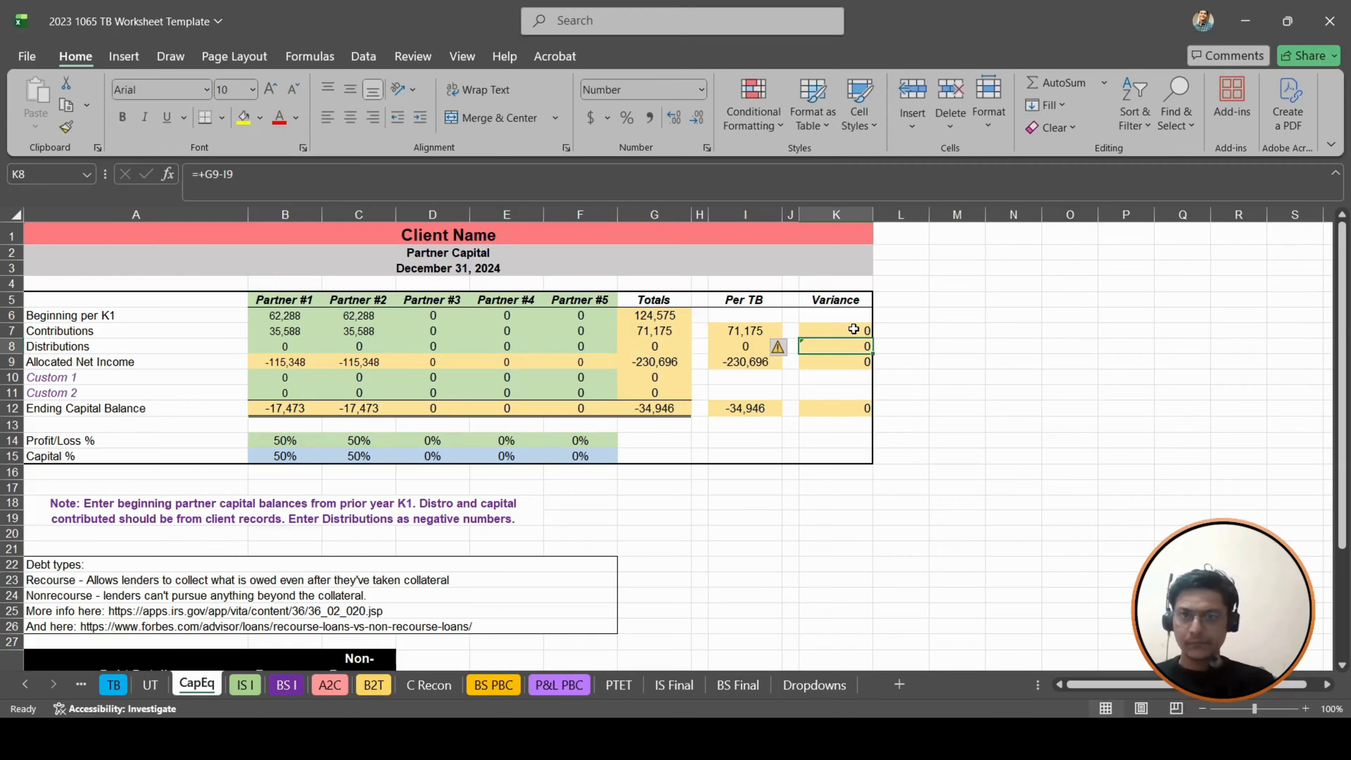
pyautogui.press('Left')
pyautogui.press('Left')
pyautogui.press('Left')
pyautogui.press('Left')
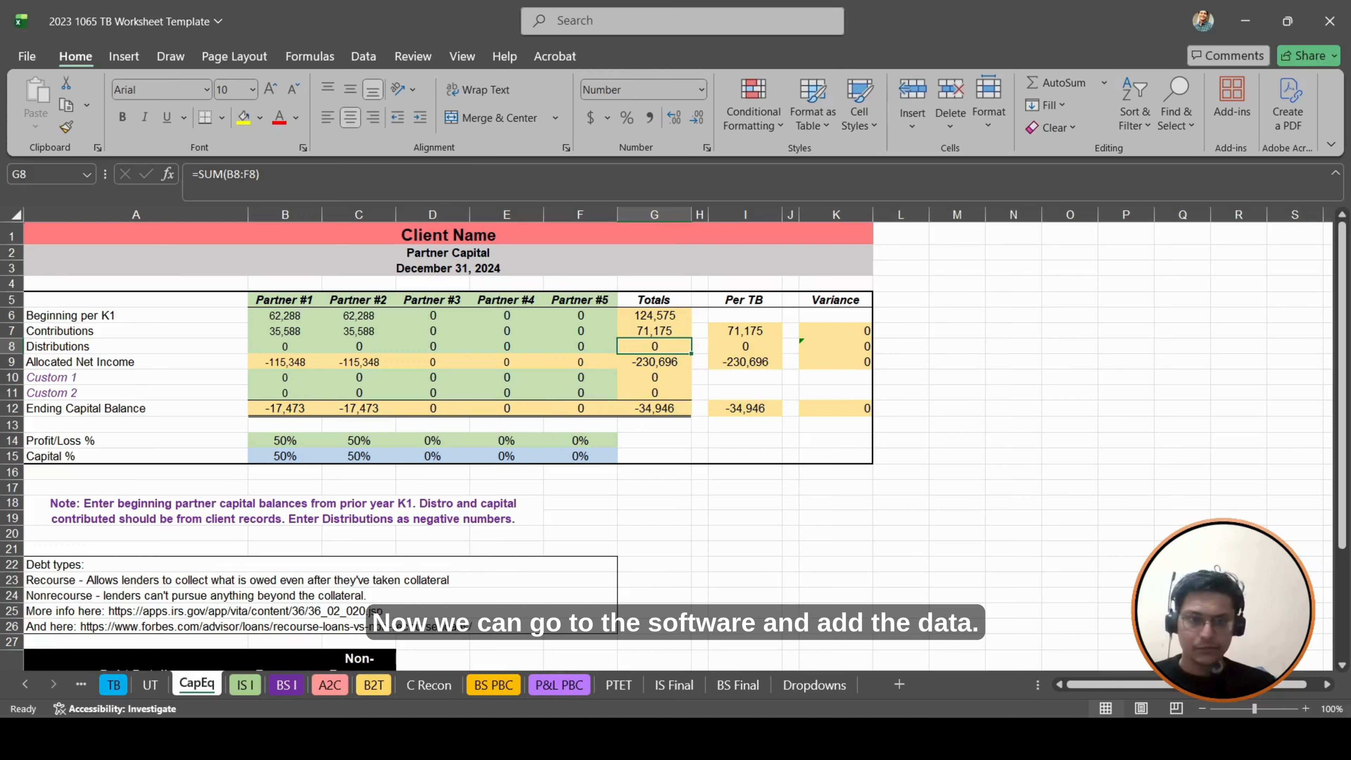
# - Switch from the Excel workbook to the tax software
pyautogui.hotkey('alt', 'Tab')
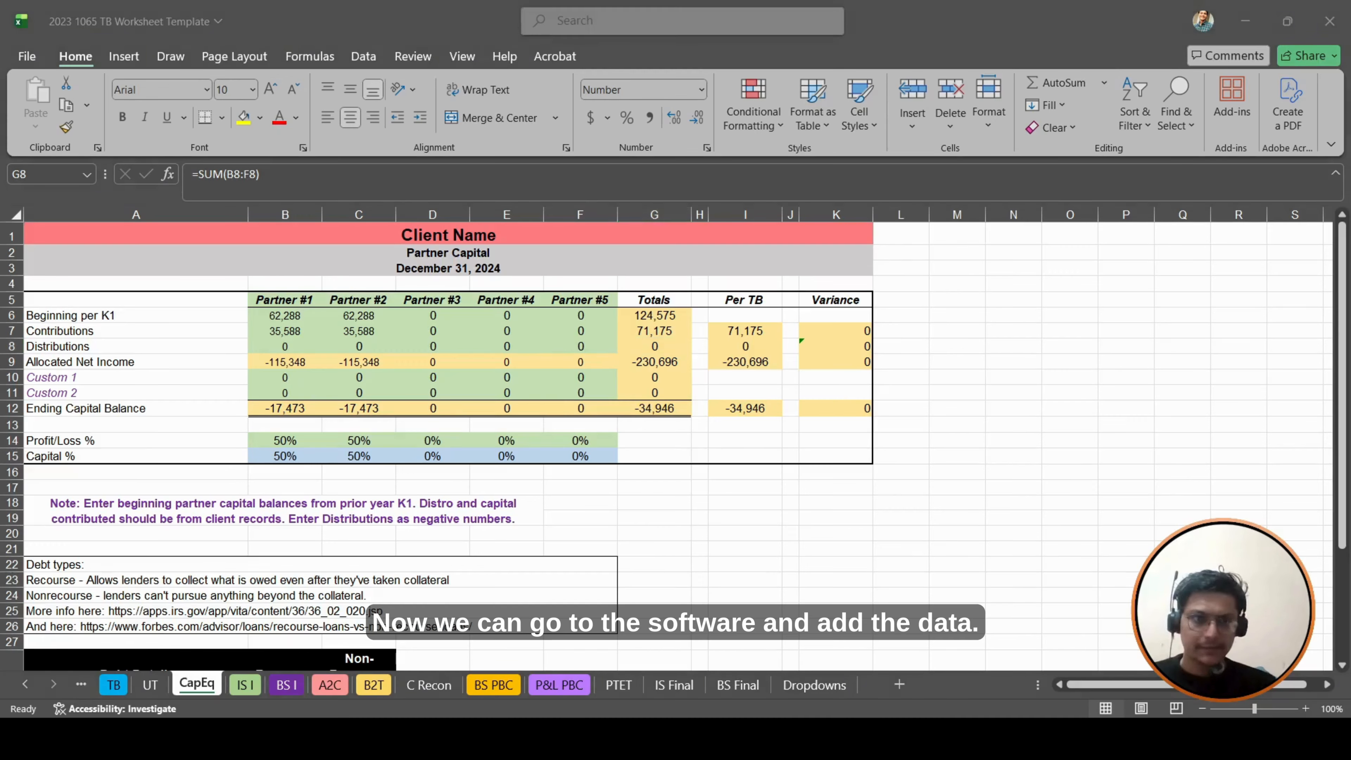